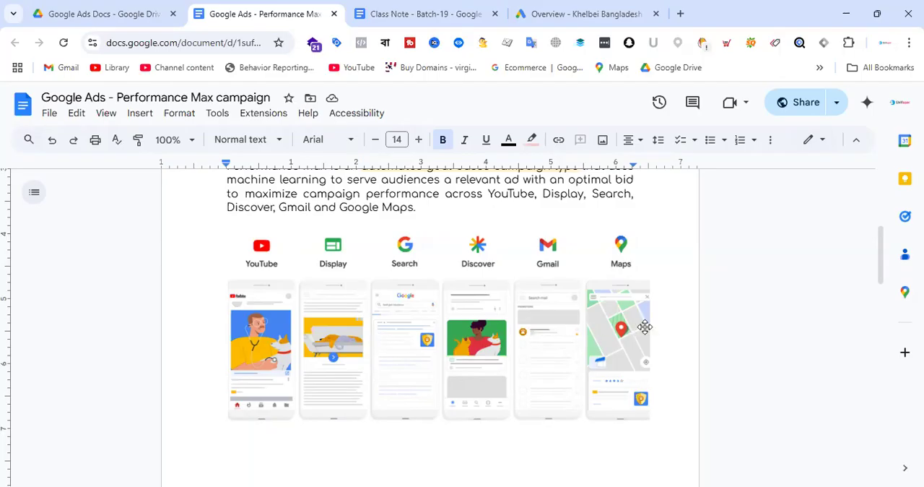
Review the document's Performance Max definition, its highlighted key points and the illustration of the ad channels
{"action": "scroll", "coordinate": [645, 326], "scroll_direction": "up", "scroll_amount": 5}
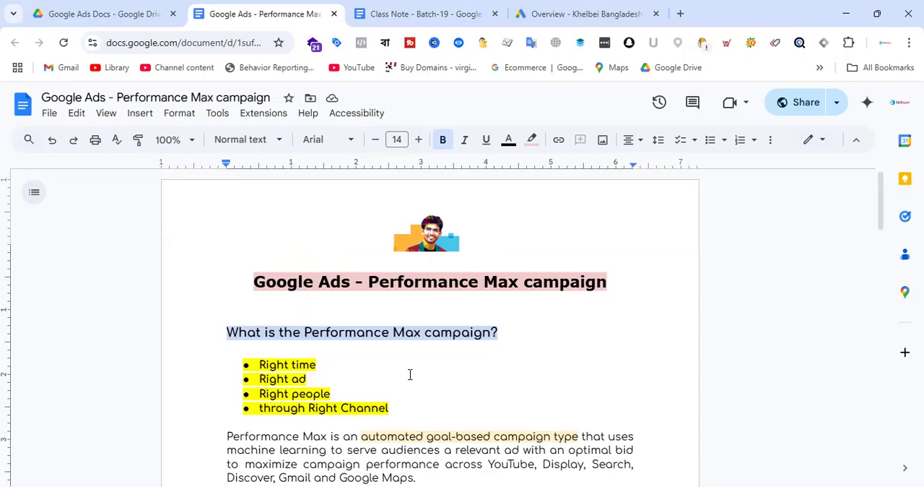
{"action": "scroll", "coordinate": [448, 276], "scroll_direction": "down", "scroll_amount": 3}
{"action": "scroll", "coordinate": [525, 257], "scroll_direction": "up", "scroll_amount": 1}
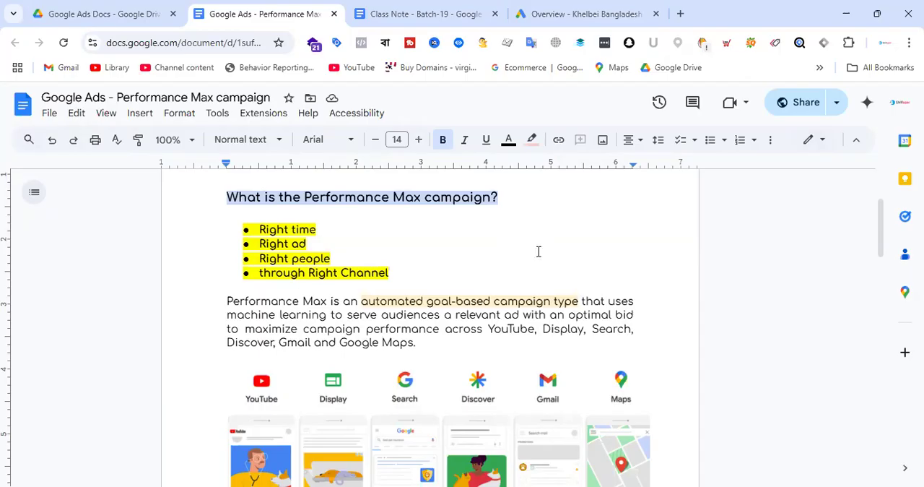
{"action": "scroll", "coordinate": [538, 252], "scroll_direction": "up", "scroll_amount": 1}
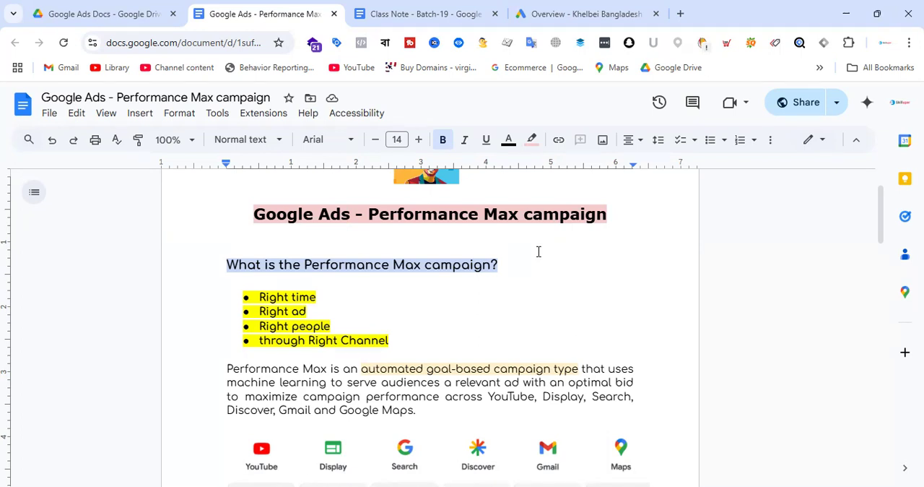
{"action": "scroll", "coordinate": [511, 255], "scroll_direction": "down", "scroll_amount": 2}
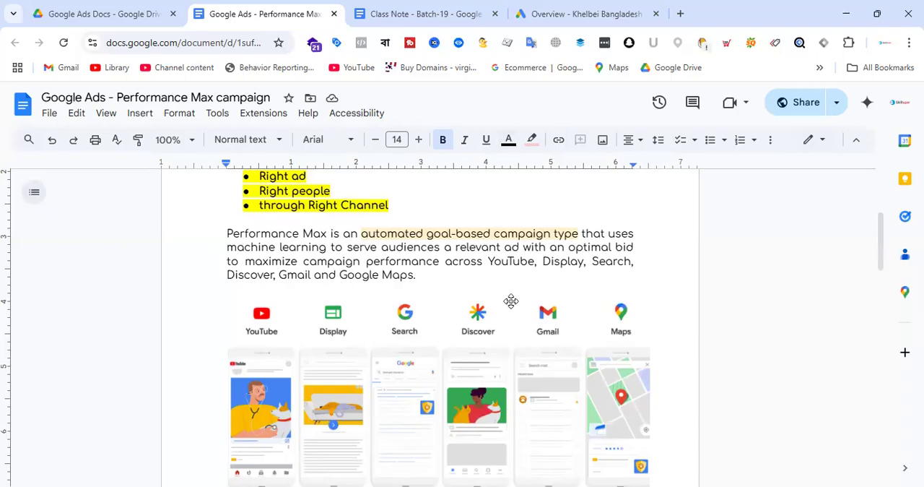
{"action": "scroll", "coordinate": [508, 248], "scroll_direction": "up", "scroll_amount": 3}
{"action": "scroll", "coordinate": [508, 247], "scroll_direction": "down", "scroll_amount": 5}
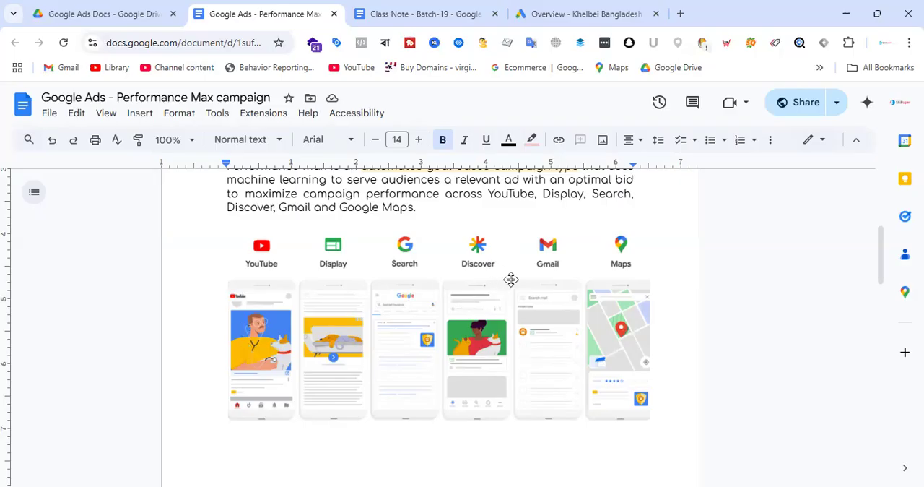
Switch to the Google Ads account overview and start creating a new campaign
{"action": "left_click", "coordinate": [577, 7]}
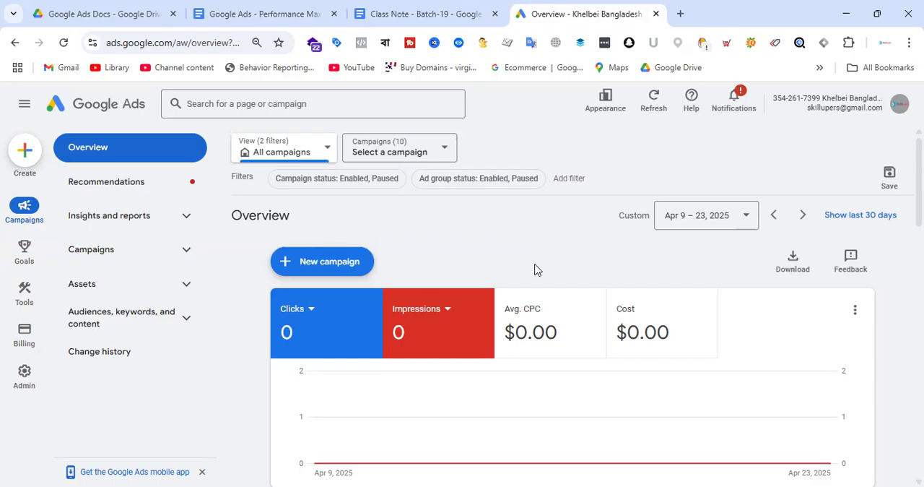
{"action": "scroll", "coordinate": [543, 262], "scroll_direction": "down", "scroll_amount": 1}
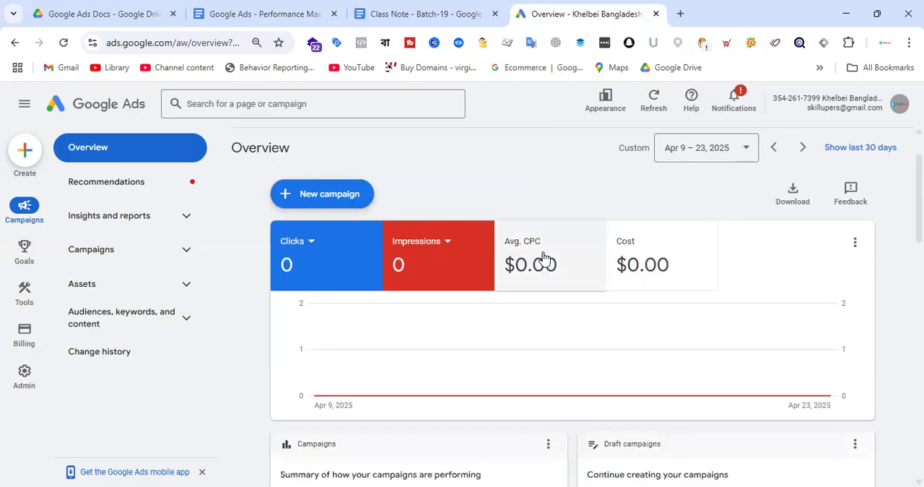
{"action": "left_click", "coordinate": [336, 194]}
{"action": "left_click", "coordinate": [336, 202]}
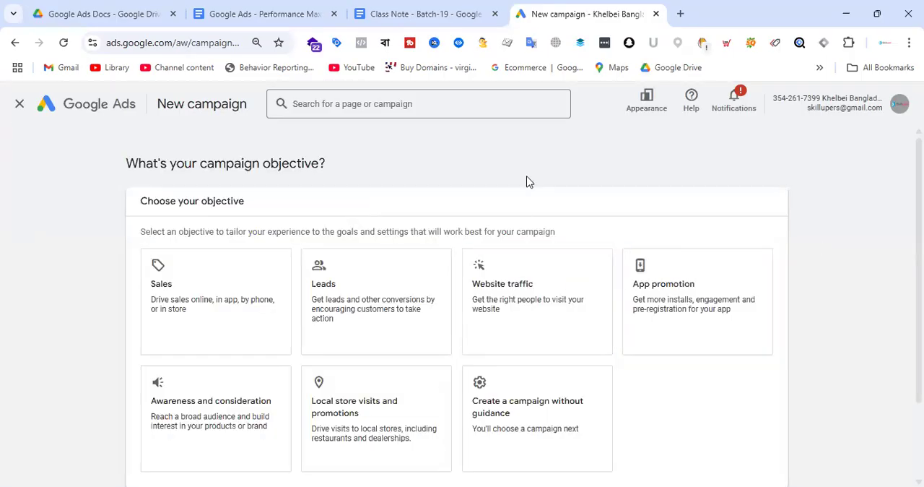
Choose Sales as the campaign objective and remove the Page views conversion goal, keeping only Purchases
{"action": "left_click", "coordinate": [246, 308]}
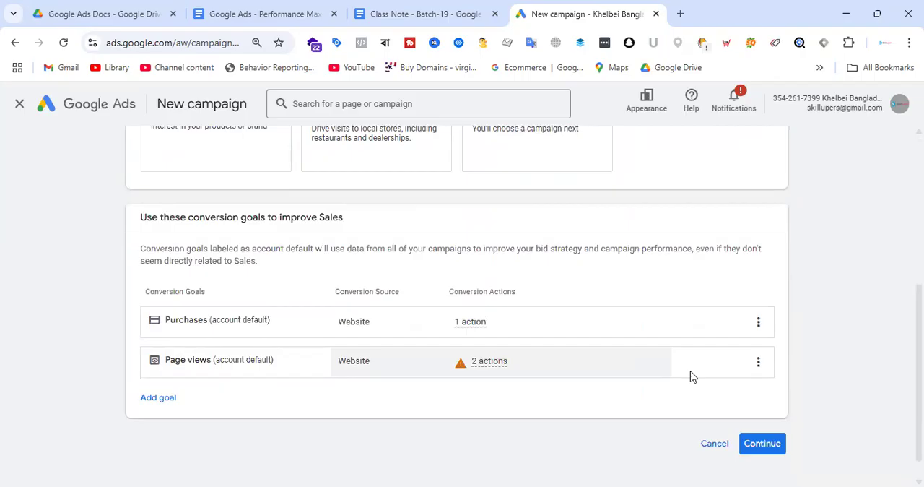
{"action": "left_click", "coordinate": [794, 376]}
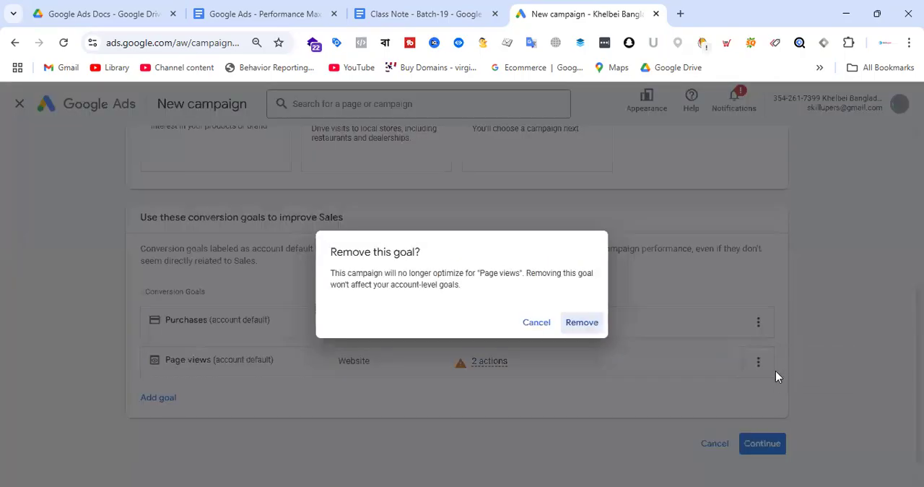
{"action": "left_click", "coordinate": [591, 324]}
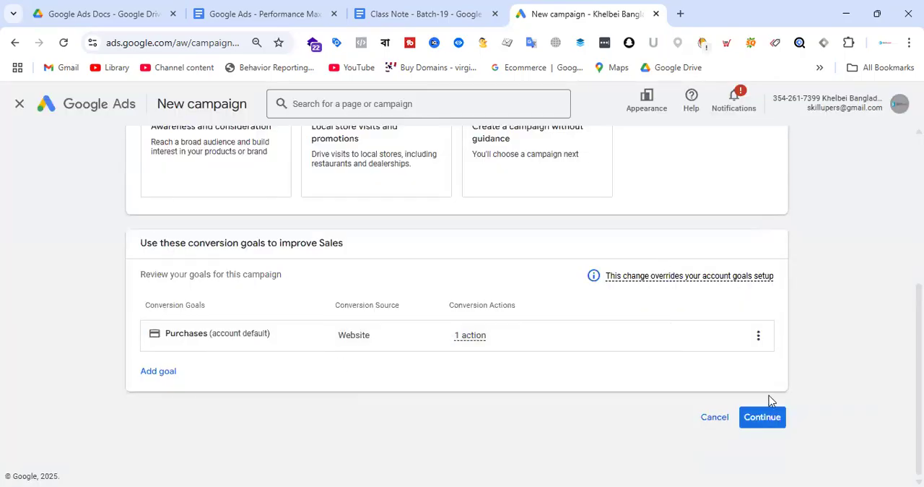
{"action": "left_click", "coordinate": [764, 418]}
Select Performance Max as the campaign type
{"action": "scroll", "coordinate": [515, 282], "scroll_direction": "down", "scroll_amount": 4}
{"action": "left_click", "coordinate": [258, 250]}
{"action": "scroll", "coordinate": [246, 242], "scroll_direction": "down", "scroll_amount": 1}
{"action": "scroll", "coordinate": [644, 273], "scroll_direction": "down", "scroll_amount": 4}
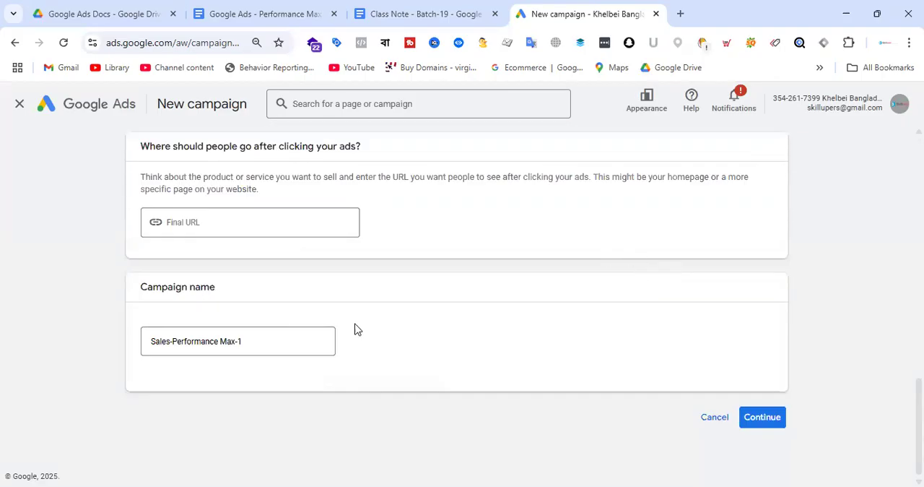
Replace the default campaign name with the prefix "PMax -"
{"action": "left_click_drag", "start_coordinate": [274, 345], "coordinate": [20, 366]}
{"action": "left_click", "coordinate": [21, 366]}
{"action": "left_click", "coordinate": [273, 341]}
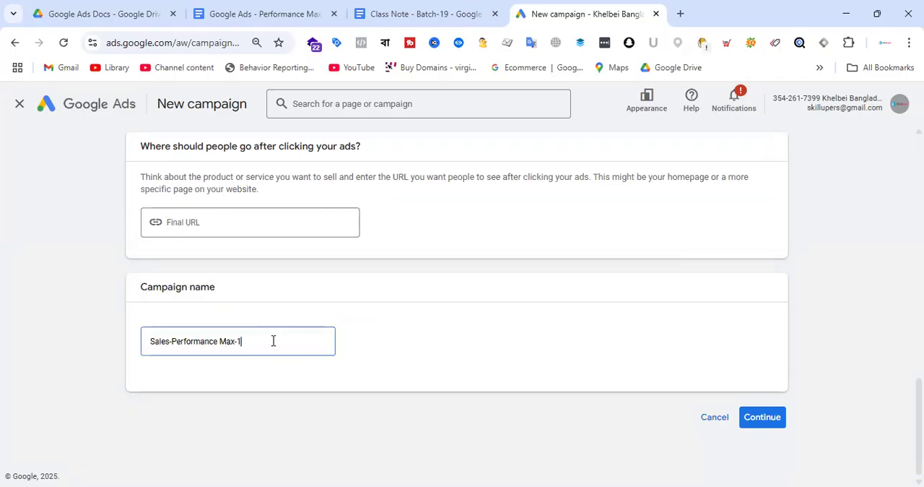
{"action": "key", "text": "ctrl+a"}
{"action": "type", "text": "PMax -"}
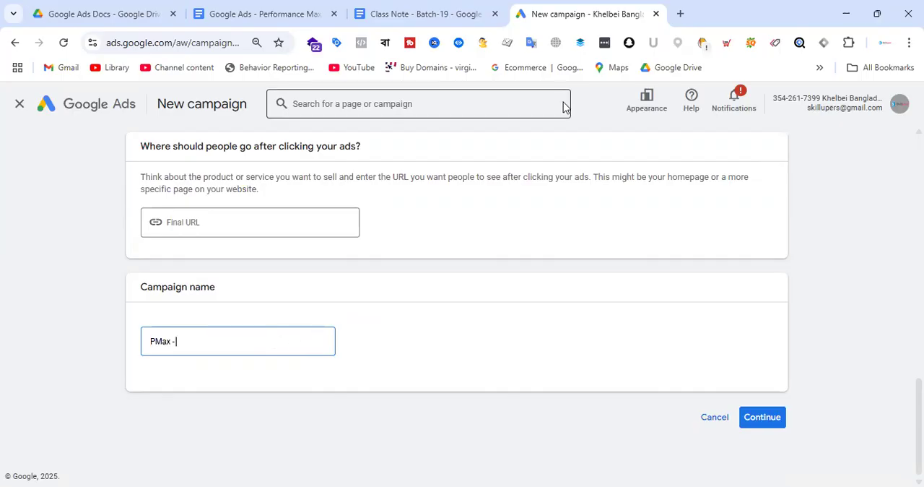
Open lerevecraze.com in a new browser tab, open its women's Saree category in a separate tab, and copy that page's address
{"action": "left_click", "coordinate": [680, 13]}
{"action": "type", "text": "lerevecraze.com"}
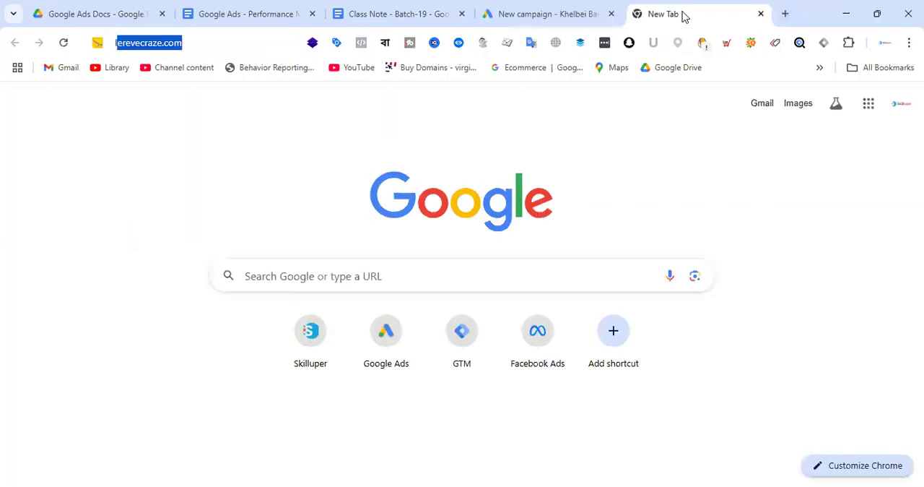
{"action": "key", "text": "Return"}
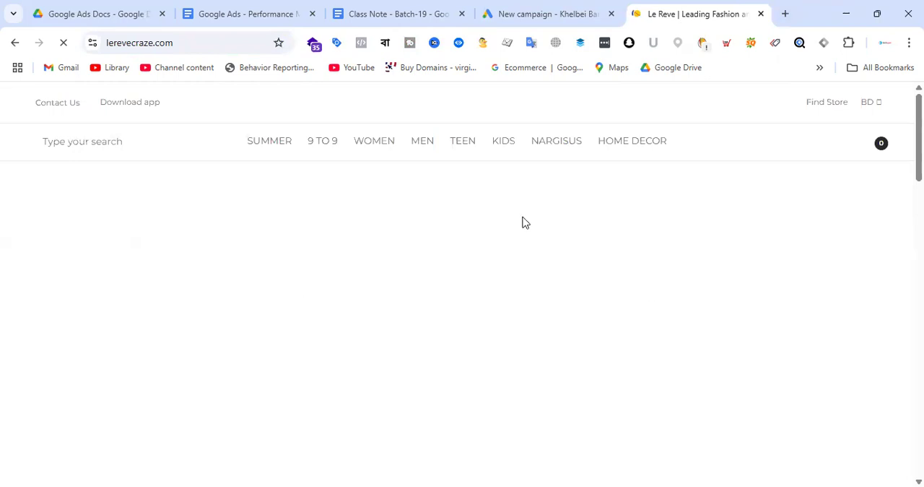
{"action": "mouse_move", "coordinate": [373, 159]}
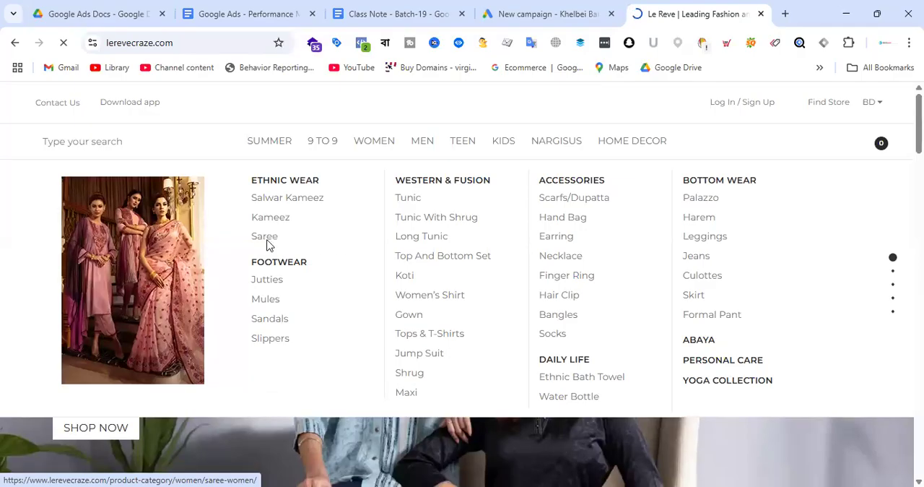
{"action": "right_click", "coordinate": [265, 243]}
{"action": "left_click", "coordinate": [313, 255]}
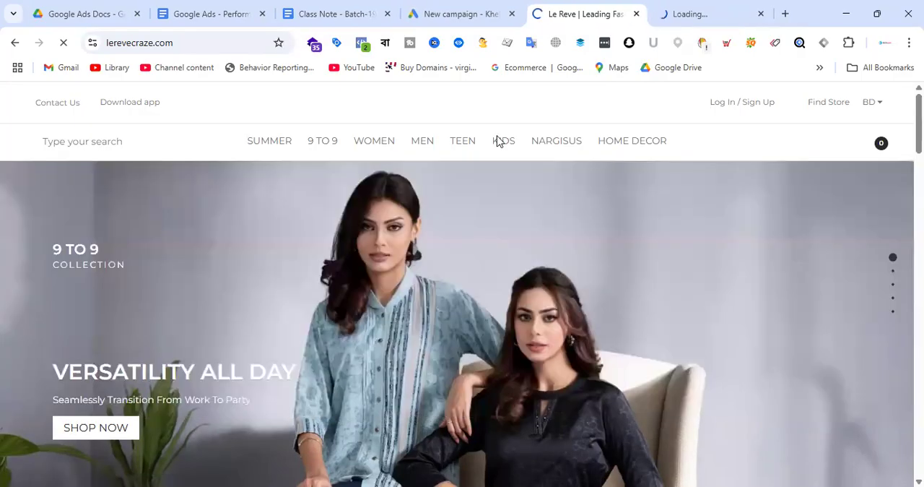
{"action": "left_click", "coordinate": [703, 9]}
{"action": "left_click", "coordinate": [238, 44]}
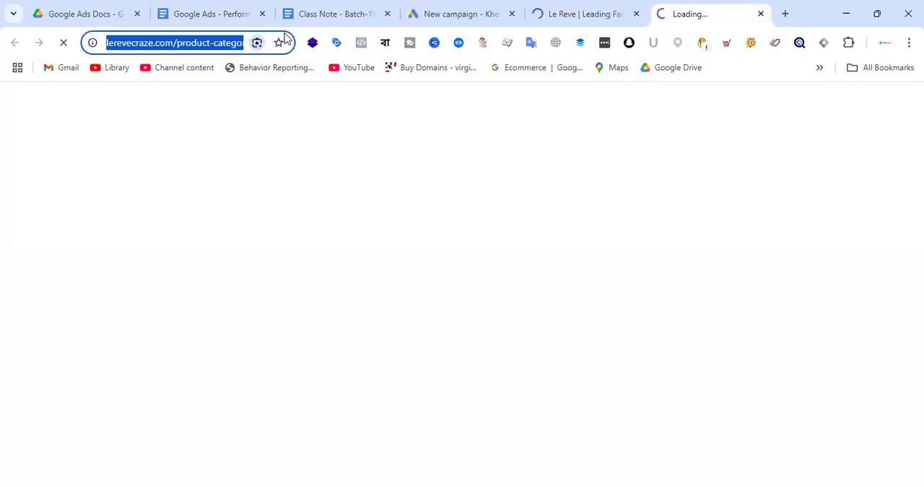
Back in Google Ads, complete the campaign name as "PMax - Saree - 28 April - 31 May" and paste the copied saree page address as the final URL
{"action": "left_click", "coordinate": [461, 14]}
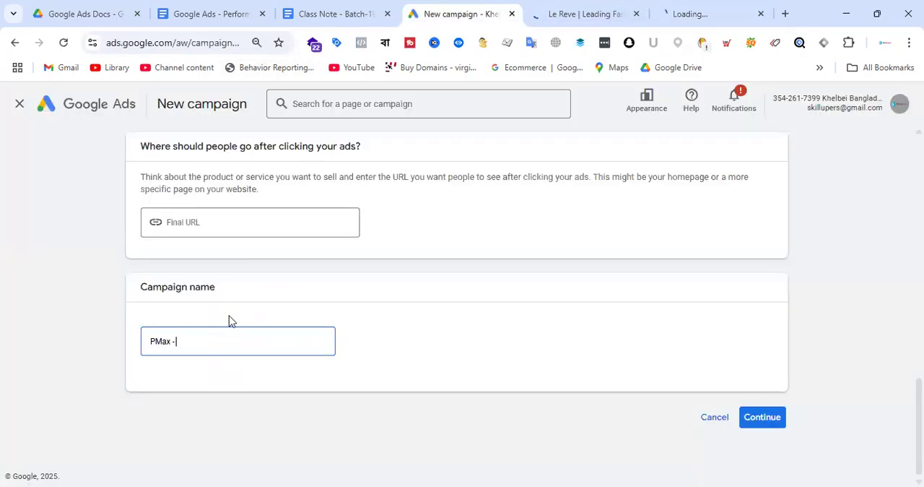
{"action": "type", "text": "Saree - 28 April - 3'1"}
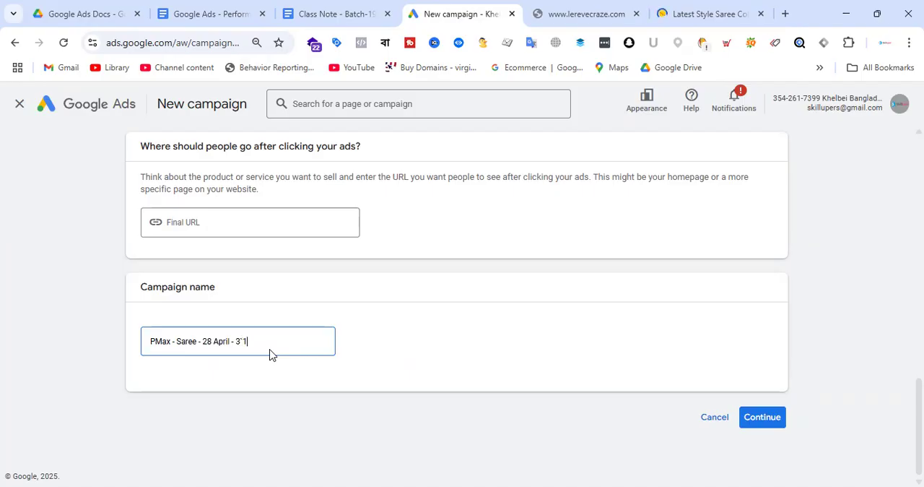
{"action": "key", "text": "BackSpace"}
{"action": "key", "text": "BackSpace"}
{"action": "type", "text": "1 May"}
{"action": "left_click", "coordinate": [212, 219]}
{"action": "key", "text": "ctrl+v"}
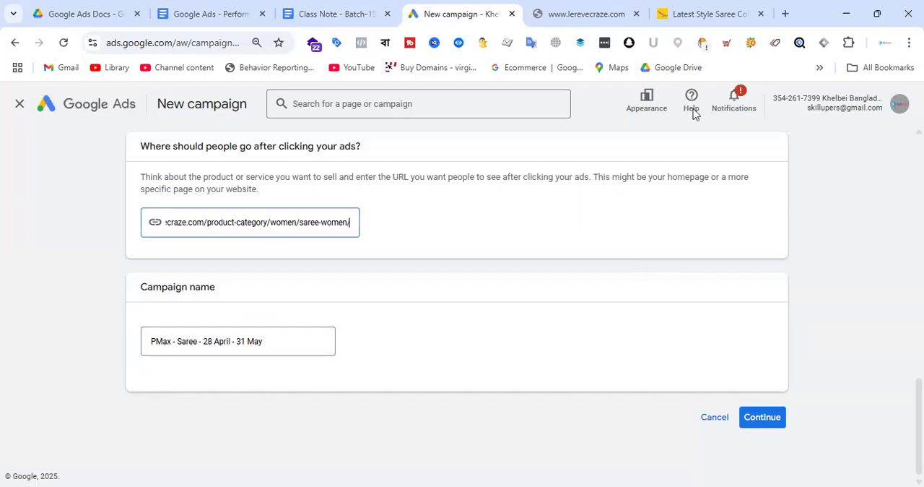
Close the duplicate saree collection tab and continue the Performance Max campaign setup to the bidding stage
{"action": "left_click", "coordinate": [601, 6]}
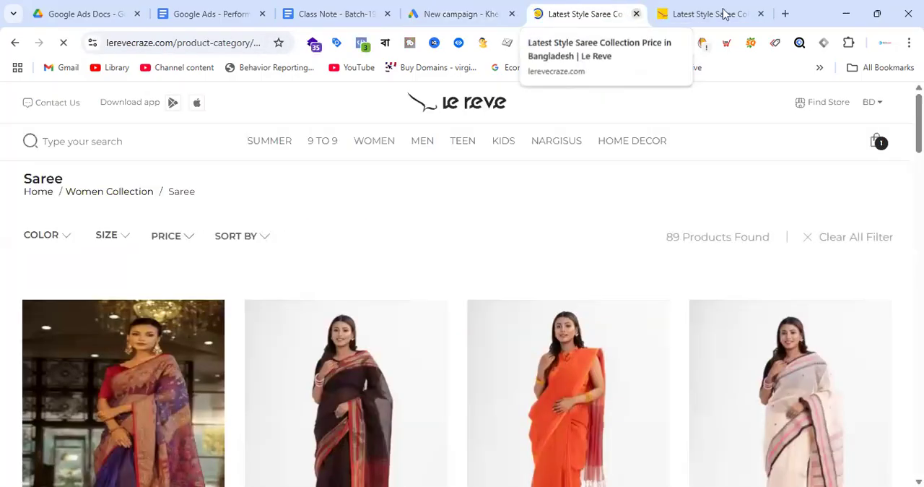
{"action": "left_click", "coordinate": [760, 14]}
{"action": "left_click", "coordinate": [567, 10]}
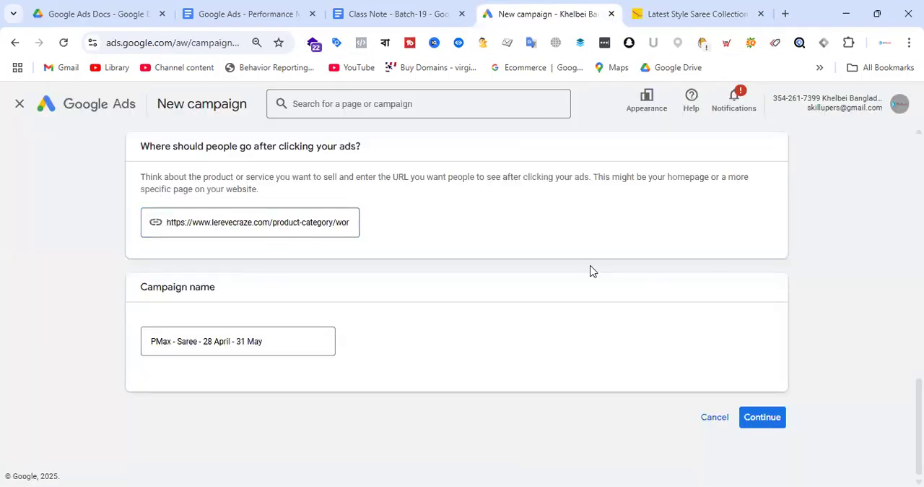
{"action": "left_click", "coordinate": [767, 427]}
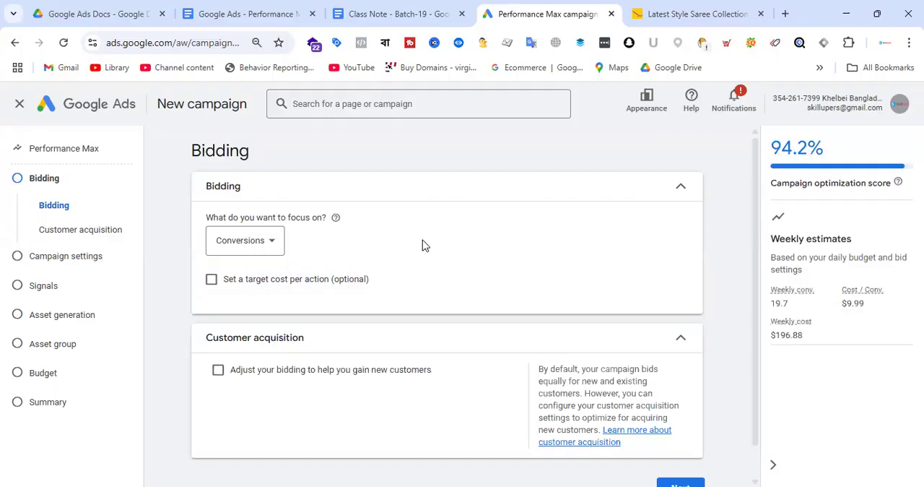
{"action": "scroll", "coordinate": [522, 229], "scroll_direction": "down", "scroll_amount": 1}
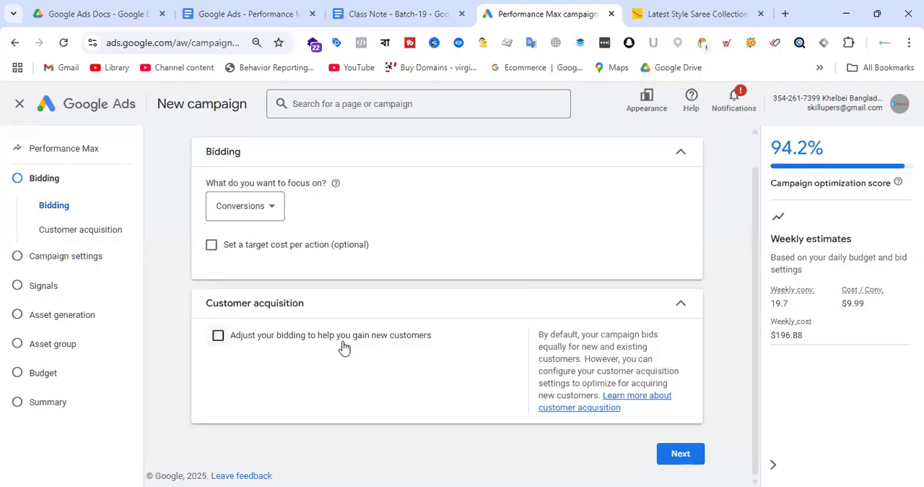
{"action": "left_click", "coordinate": [281, 344]}
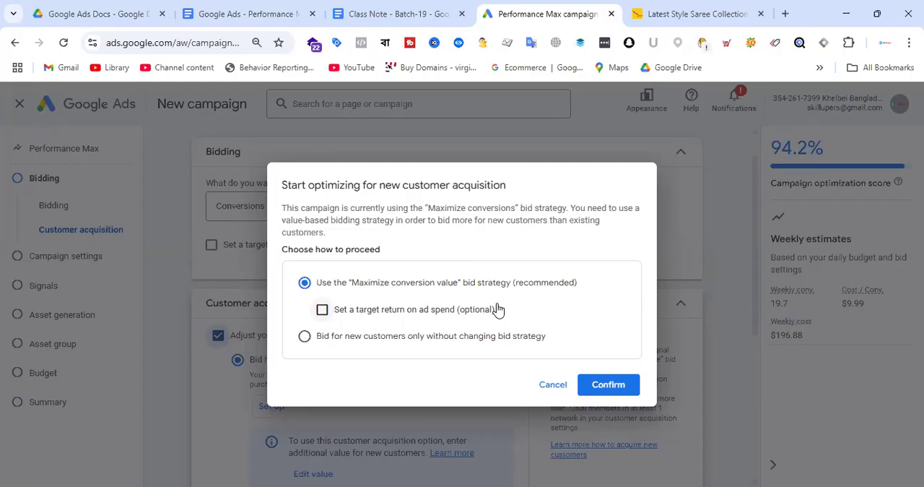
{"action": "left_click", "coordinate": [553, 384]}
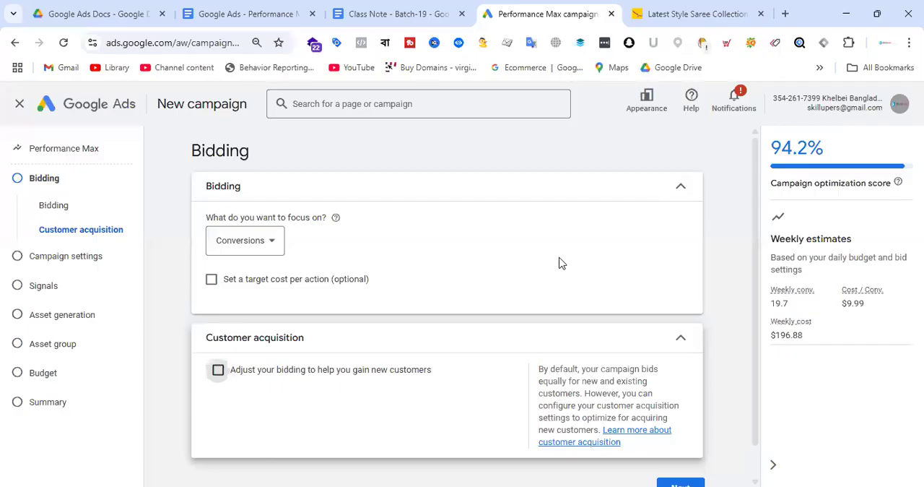
Continue from bidding to the campaign settings and set the target location to Bangladesh
{"action": "scroll", "coordinate": [557, 262], "scroll_direction": "down", "scroll_amount": 1}
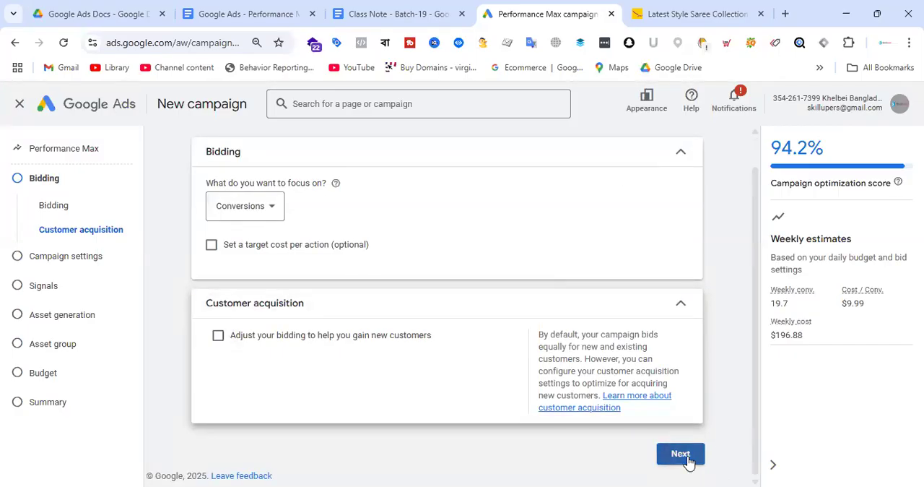
{"action": "left_click", "coordinate": [690, 463]}
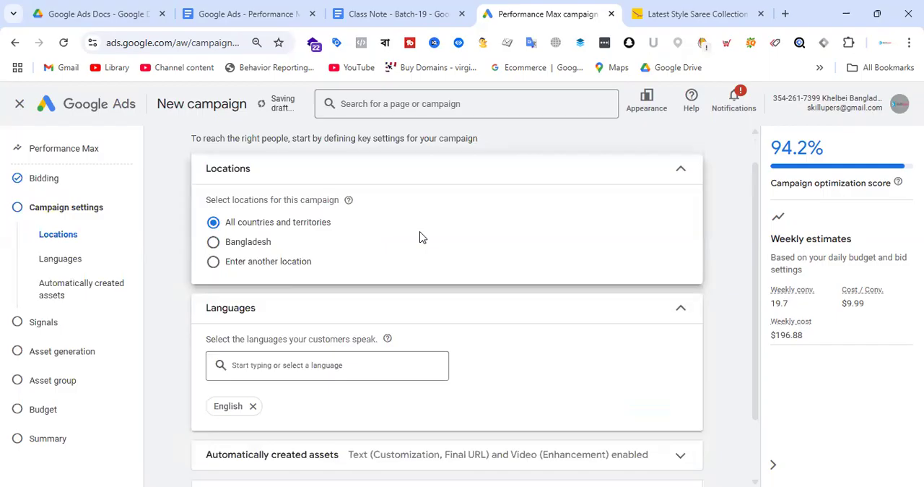
{"action": "left_click", "coordinate": [213, 242]}
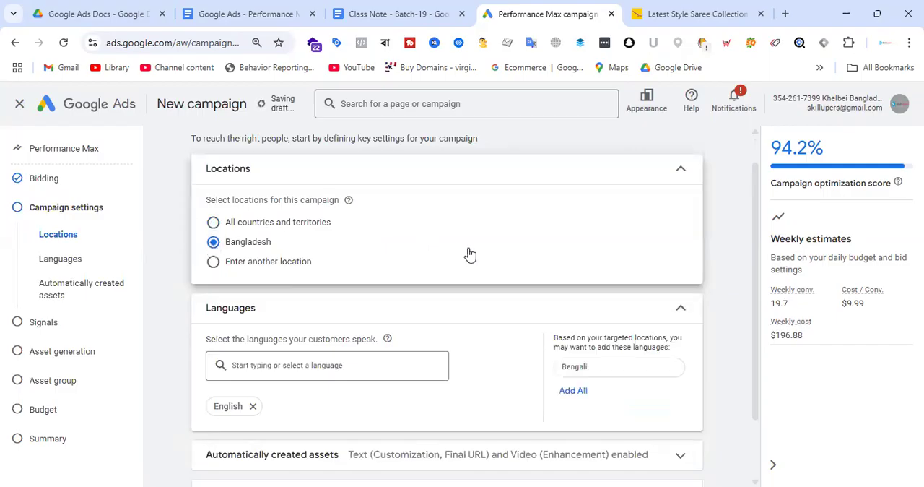
Expand the automatically created assets settings and examine the text customization and final URL options
{"action": "scroll", "coordinate": [489, 244], "scroll_direction": "down", "scroll_amount": 2}
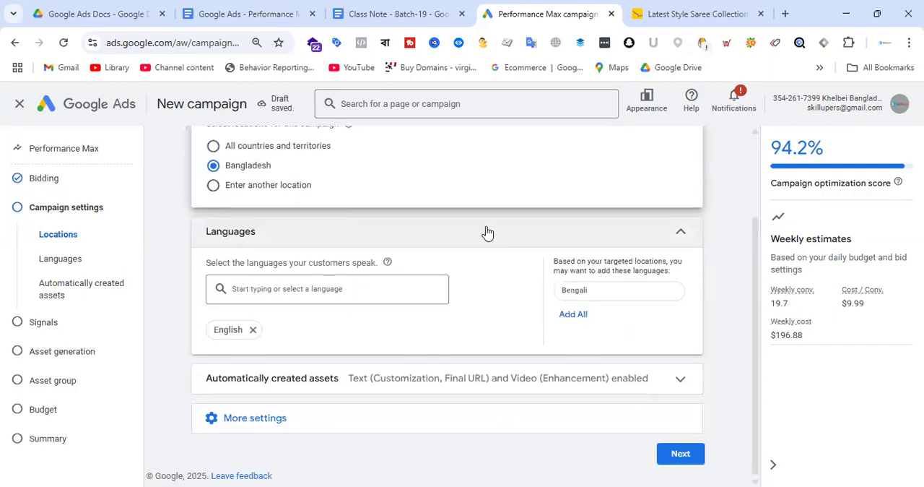
{"action": "scroll", "coordinate": [485, 231], "scroll_direction": "down", "scroll_amount": 1}
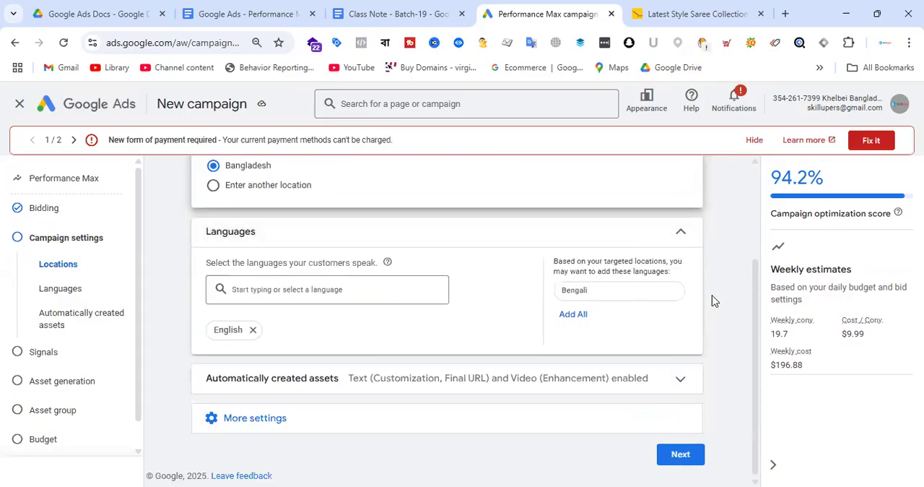
{"action": "left_click", "coordinate": [677, 378]}
{"action": "scroll", "coordinate": [527, 266], "scroll_direction": "down", "scroll_amount": 3}
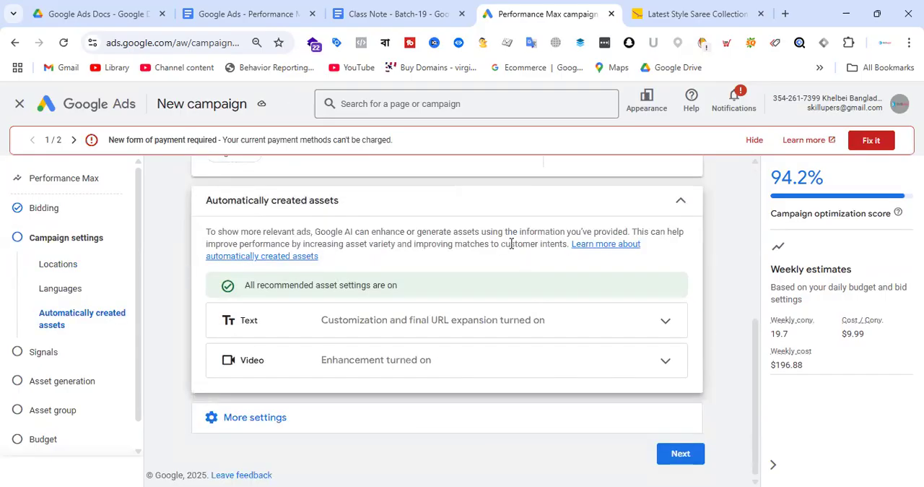
{"action": "left_click", "coordinate": [662, 321]}
{"action": "scroll", "coordinate": [500, 258], "scroll_direction": "down", "scroll_amount": 2}
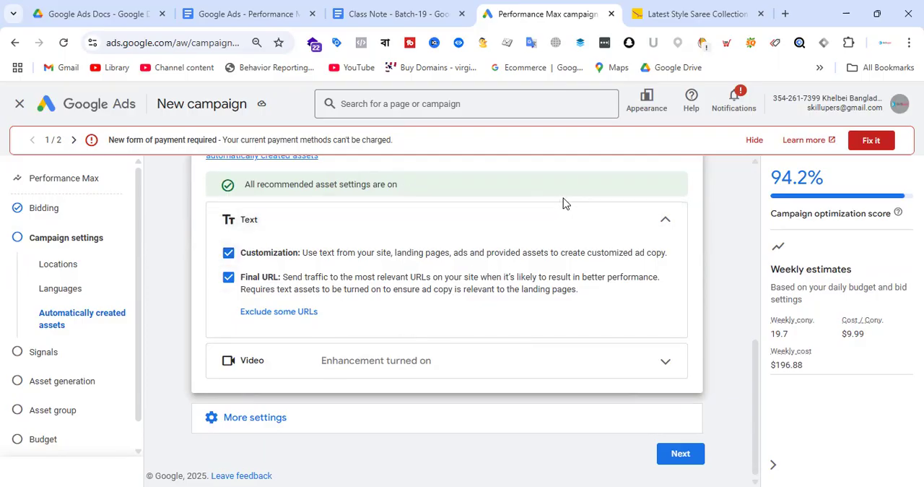
Expand the video enhancement settings and examine the vertical video and shorter video examples
{"action": "left_click", "coordinate": [664, 362]}
{"action": "scroll", "coordinate": [590, 253], "scroll_direction": "down", "scroll_amount": 2}
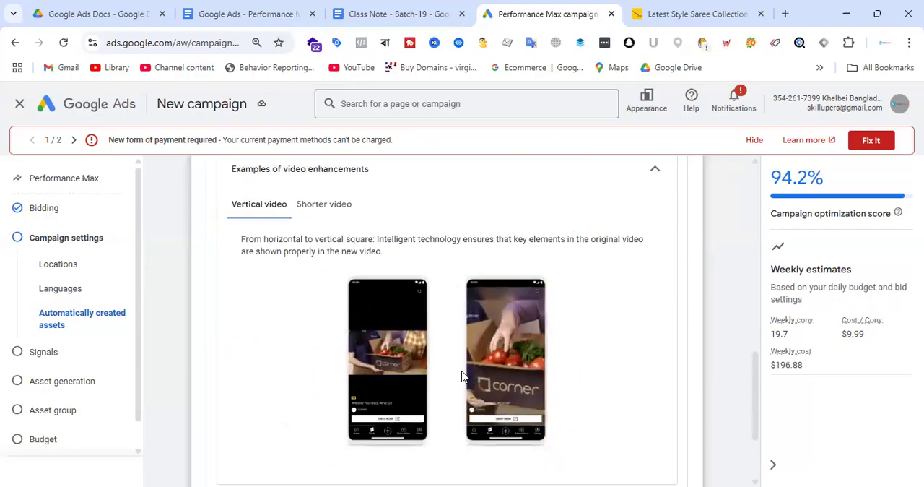
{"action": "left_click", "coordinate": [337, 209]}
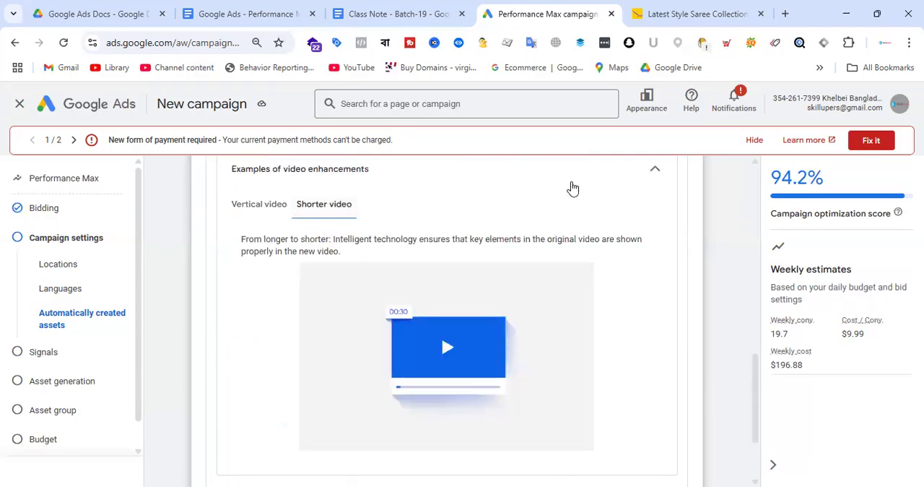
{"action": "left_click", "coordinate": [256, 209]}
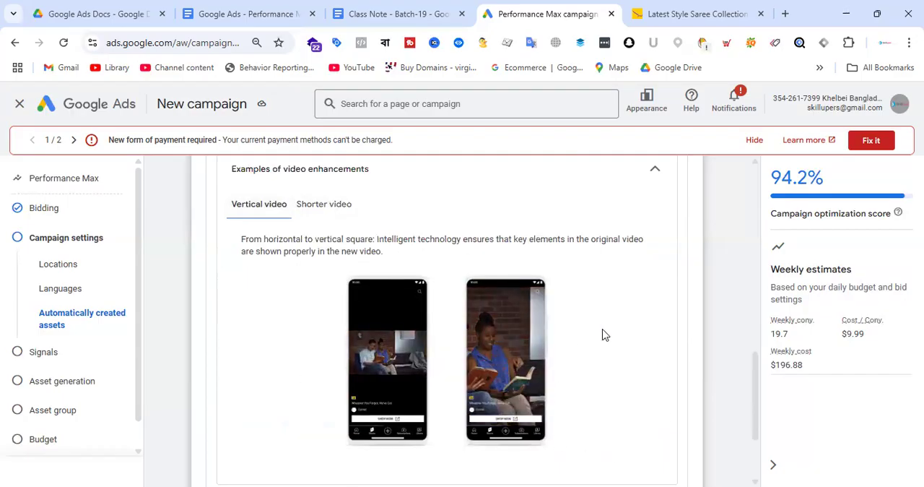
{"action": "scroll", "coordinate": [553, 288], "scroll_direction": "up", "scroll_amount": 3}
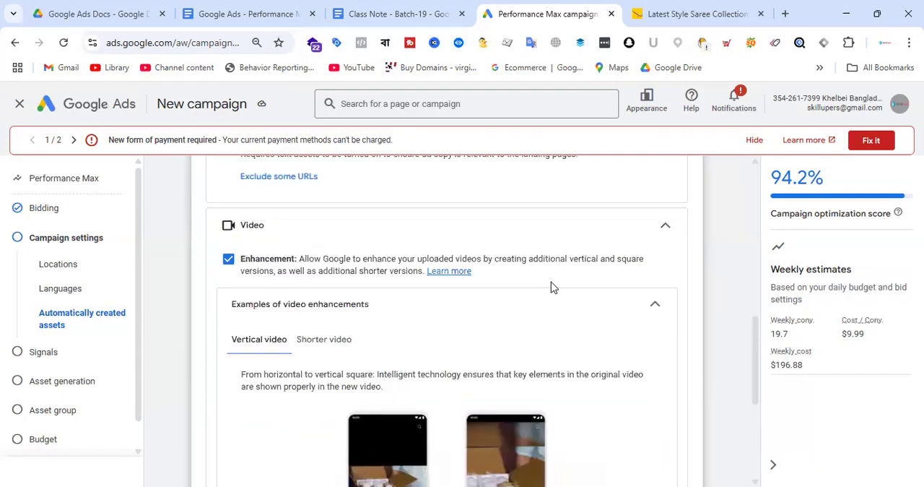
{"action": "scroll", "coordinate": [520, 307], "scroll_direction": "up", "scroll_amount": 1}
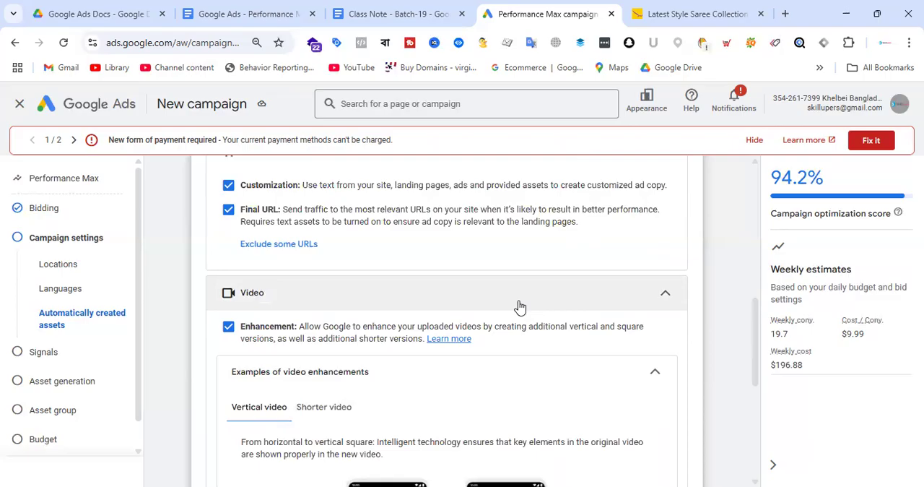
Continue from the campaign settings to the Signals stage and look over the search themes and audience signal sections
{"action": "scroll", "coordinate": [520, 307], "scroll_direction": "down", "scroll_amount": 5}
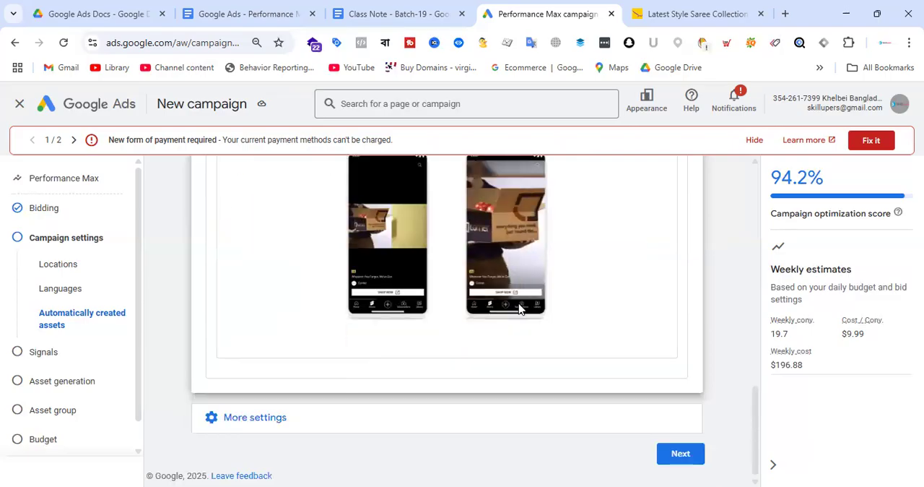
{"action": "left_click", "coordinate": [681, 453]}
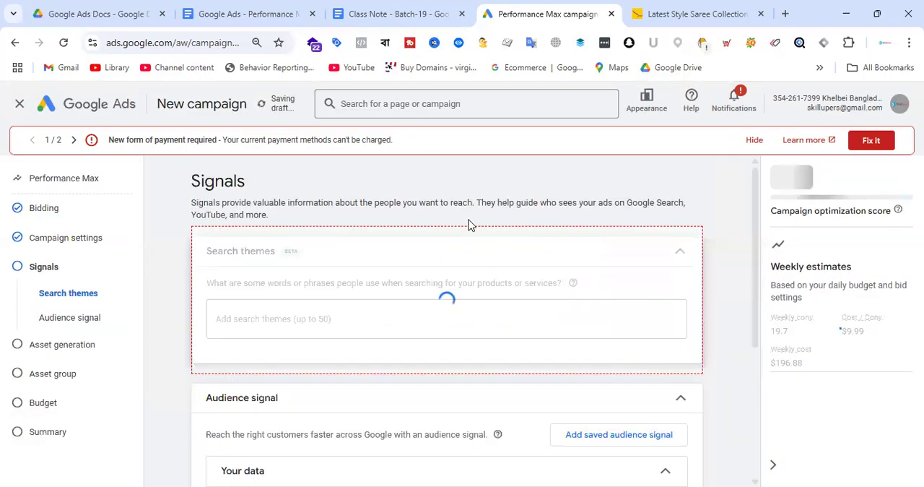
{"action": "scroll", "coordinate": [443, 271], "scroll_direction": "down", "scroll_amount": 2}
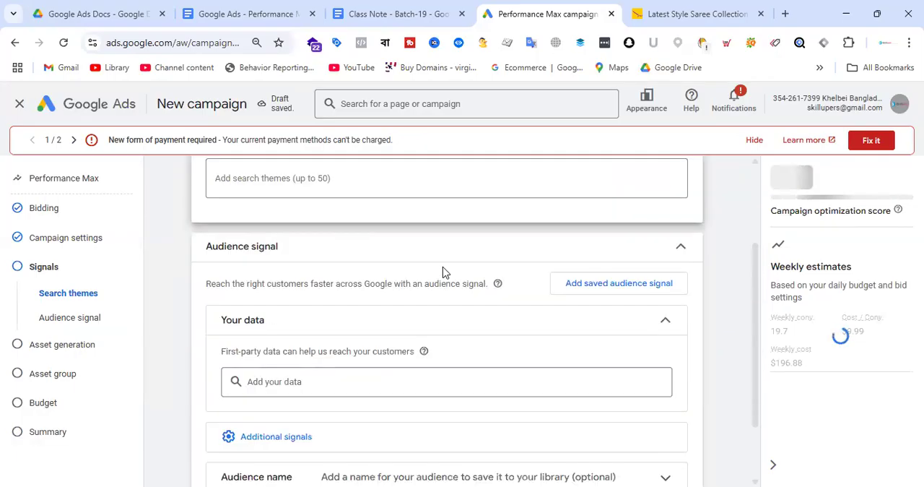
{"action": "scroll", "coordinate": [479, 248], "scroll_direction": "up", "scroll_amount": 2}
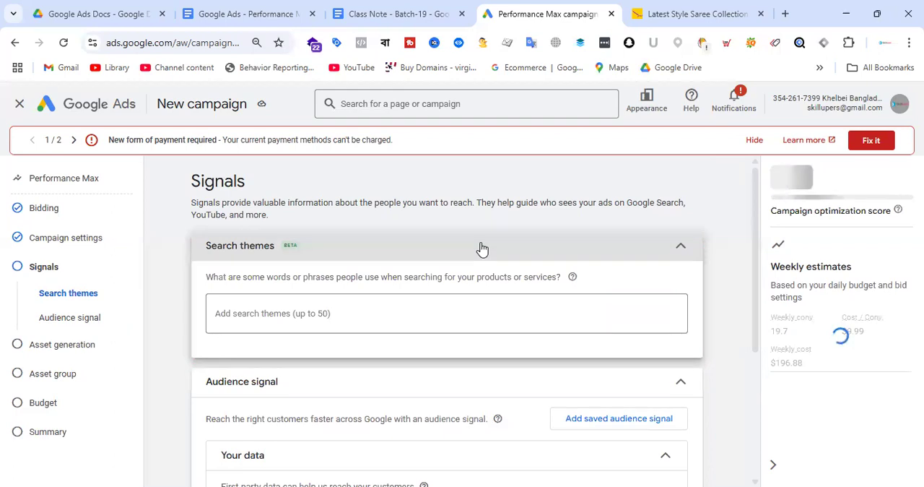
{"action": "scroll", "coordinate": [507, 245], "scroll_direction": "down", "scroll_amount": 1}
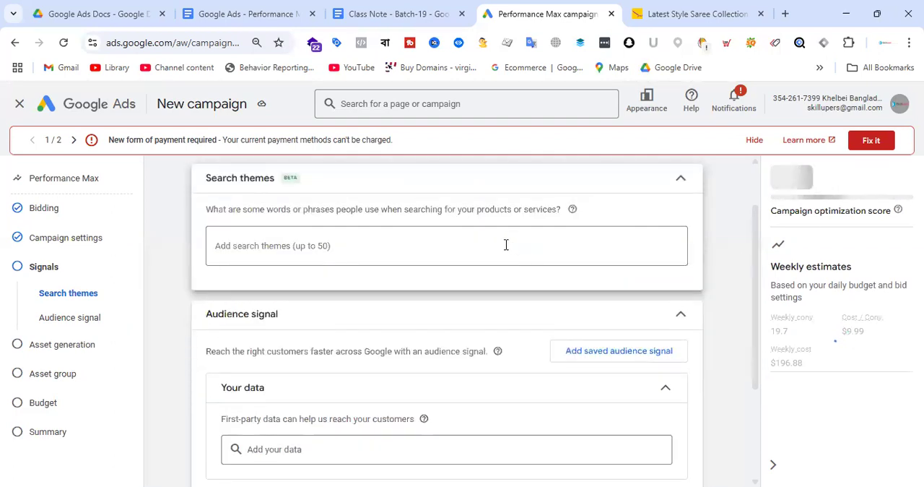
{"action": "left_click", "coordinate": [261, 8]}
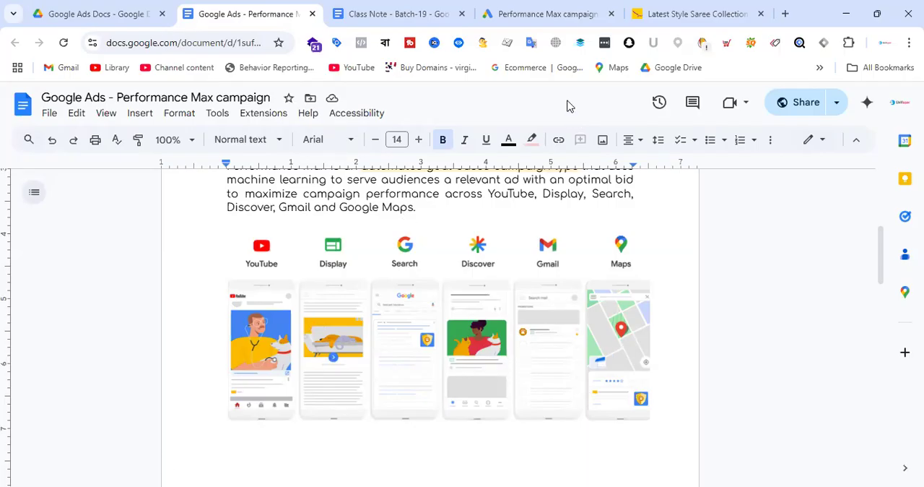
{"action": "left_click", "coordinate": [602, 10]}
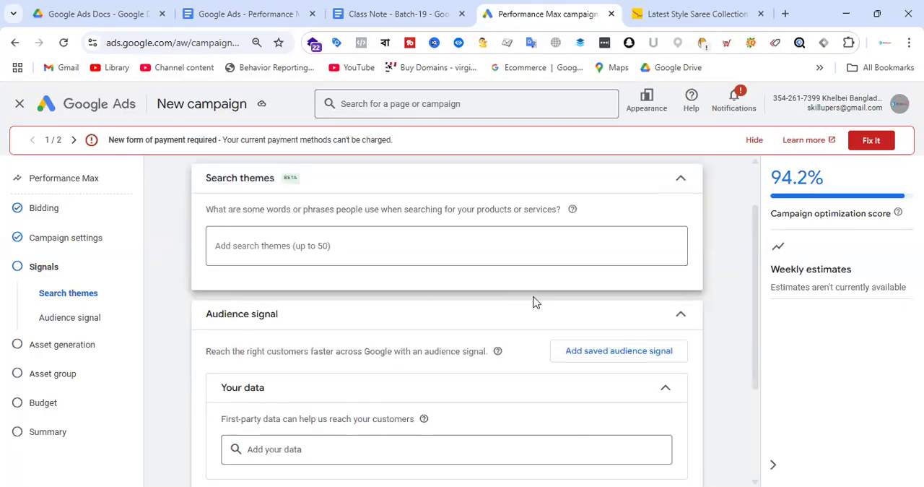
Search Google in a new browser tab for the suggested query "womens saree" to find search theme ideas
{"action": "left_click", "coordinate": [367, 243]}
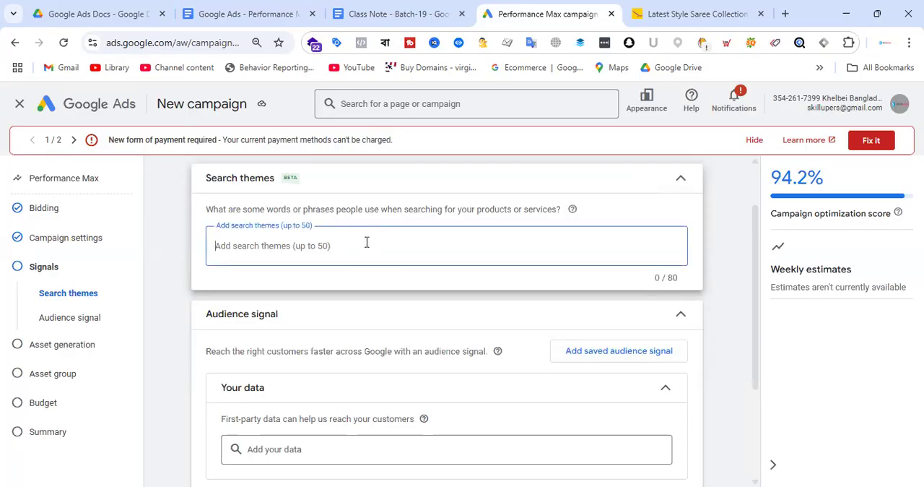
{"action": "left_click", "coordinate": [784, 14]}
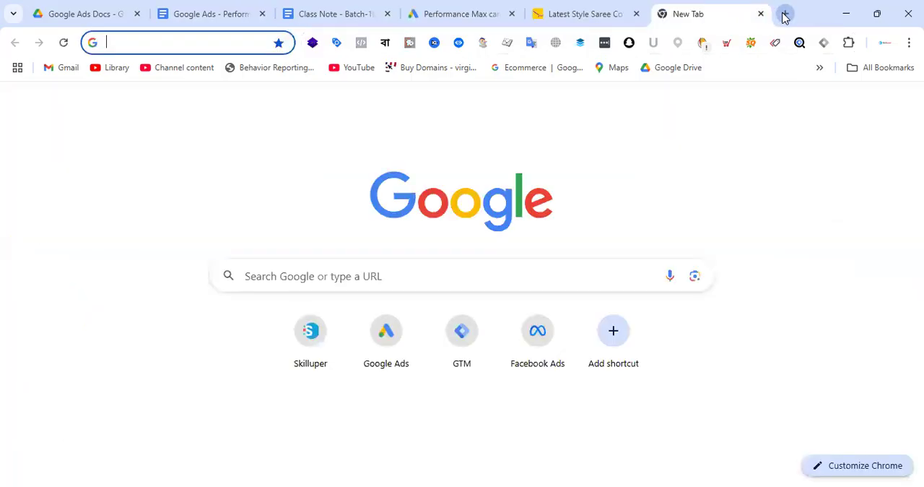
{"action": "type", "text": "weomens"}
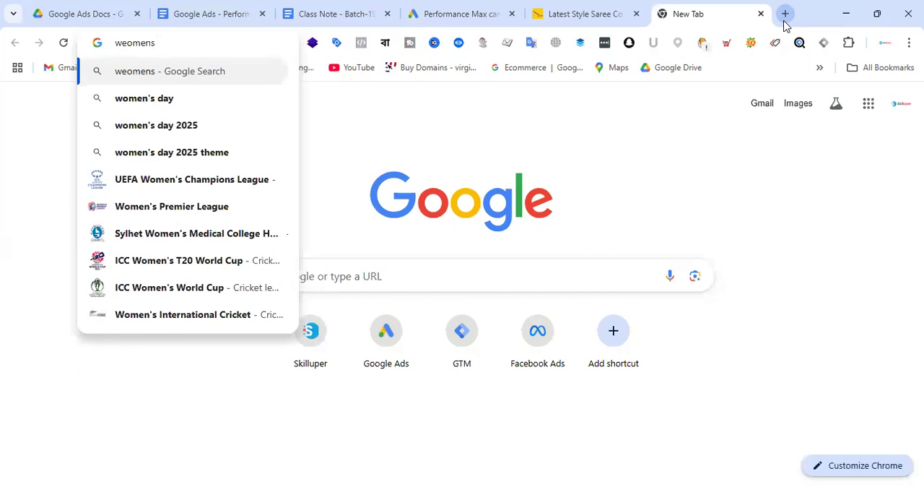
{"action": "type", "text": " sa"}
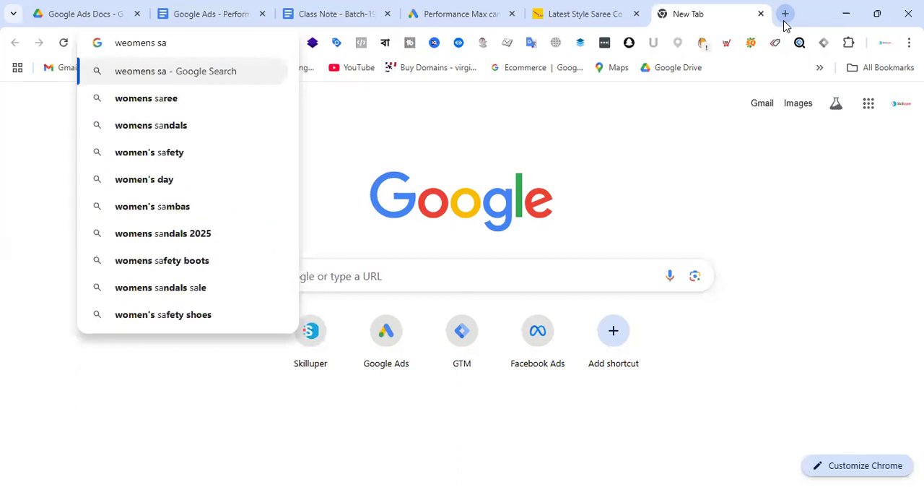
{"action": "left_click", "coordinate": [226, 97]}
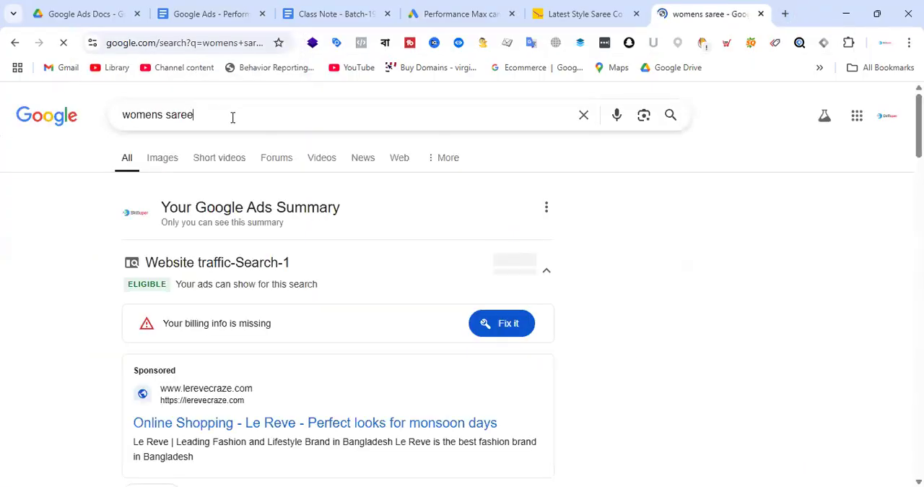
Copy the query "womens saree" from Google and add it as a search theme in the Google Ads campaign
{"action": "left_click_drag", "start_coordinate": [233, 116], "coordinate": [72, 117]}
{"action": "key", "text": "ctrl+c"}
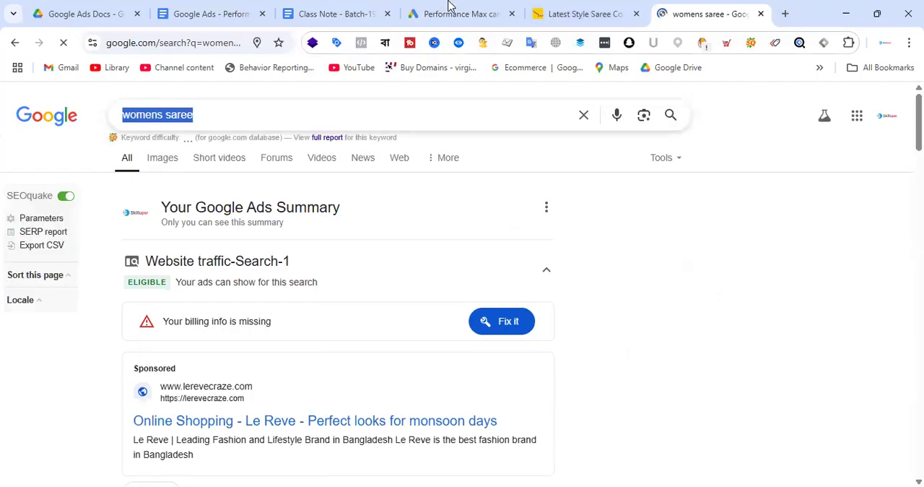
{"action": "left_click", "coordinate": [477, 11]}
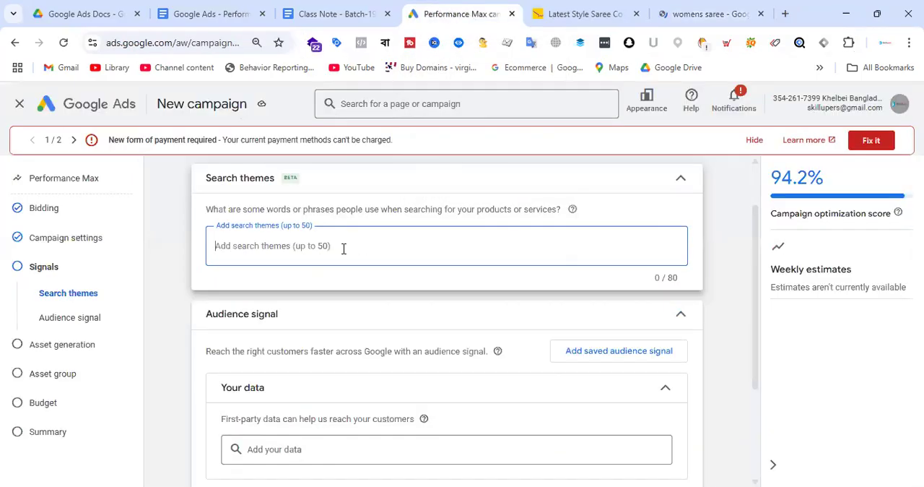
{"action": "key", "text": "ctrl+v"}
{"action": "key", "text": "Return"}
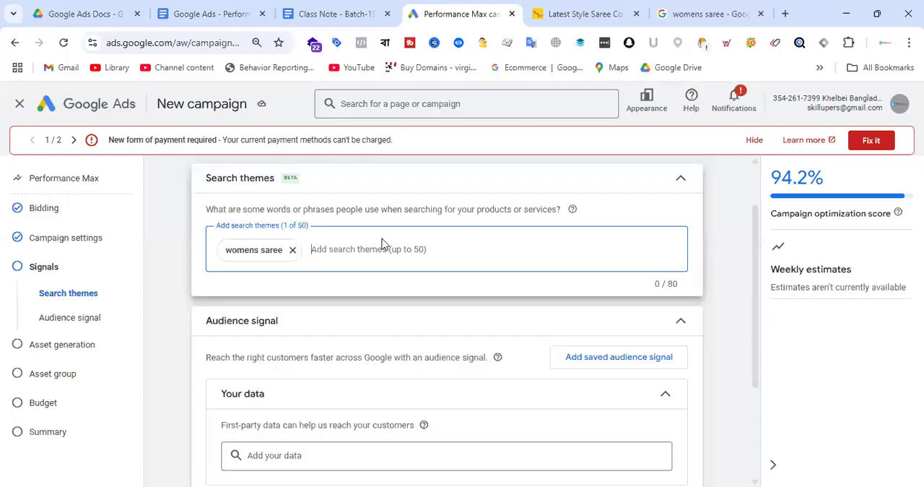
{"action": "type", "text": "sil"}
{"action": "key", "text": "BackSpace"}
{"action": "key", "text": "BackSpace"}
{"action": "key", "text": "BackSpace"}
{"action": "type", "text": "saree"}
{"action": "key", "text": "BackSpace"}
{"action": "key", "text": "BackSpace"}
{"action": "key", "text": "BackSpace"}
{"action": "key", "text": "BackSpace"}
{"action": "key", "text": "BackSpace"}
Choose the Google suggestion "saree price in bangladesh", copy it and add it as a search theme in Google Ads
{"action": "left_click", "coordinate": [696, 9]}
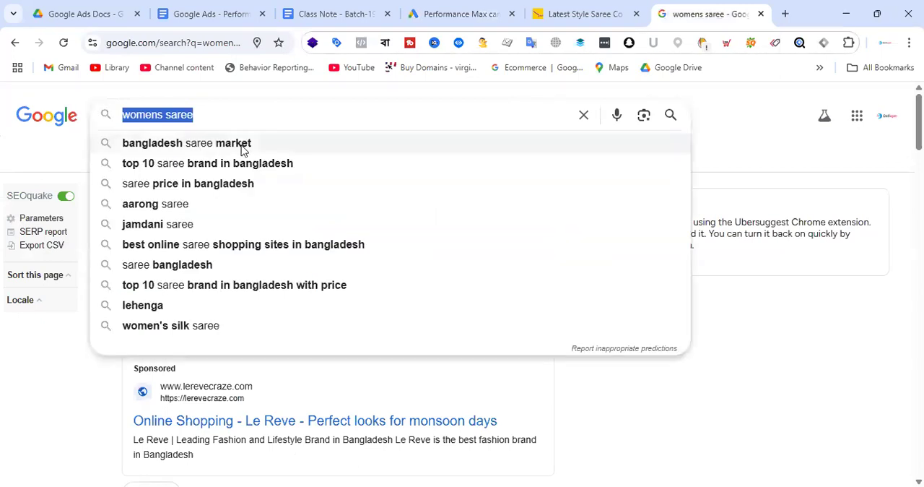
{"action": "left_click", "coordinate": [224, 186]}
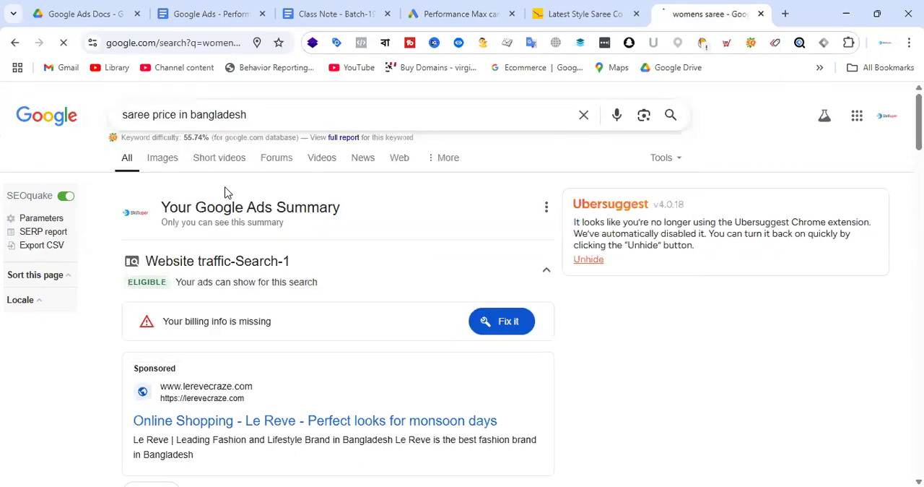
{"action": "left_click", "coordinate": [273, 116]}
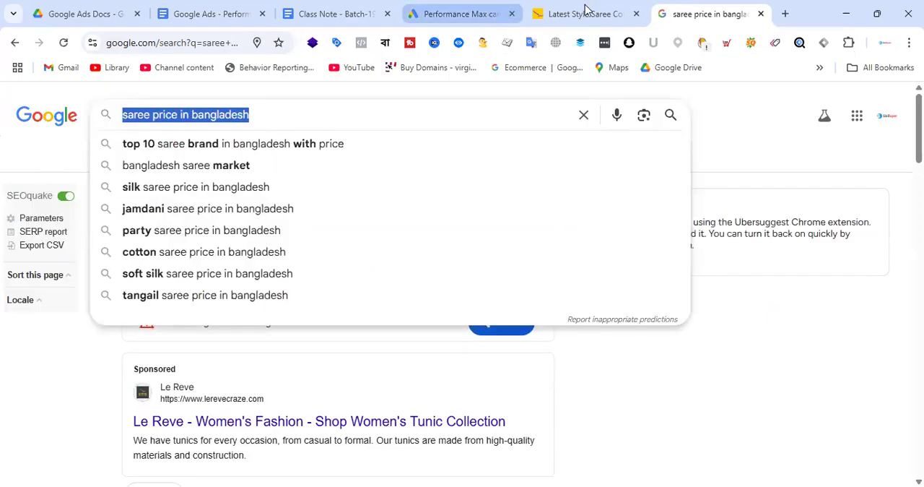
{"action": "left_click", "coordinate": [463, 8]}
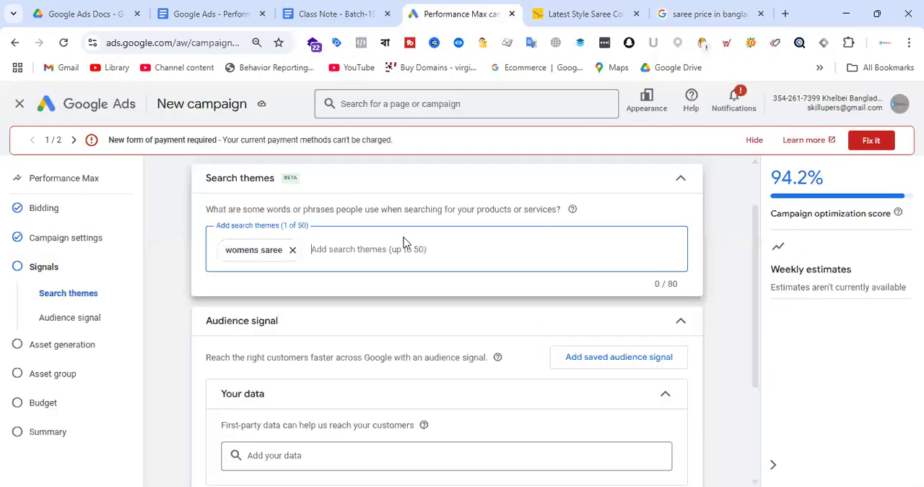
{"action": "type", "text": "saree price in bangladesh"}
{"action": "key", "text": "Return"}
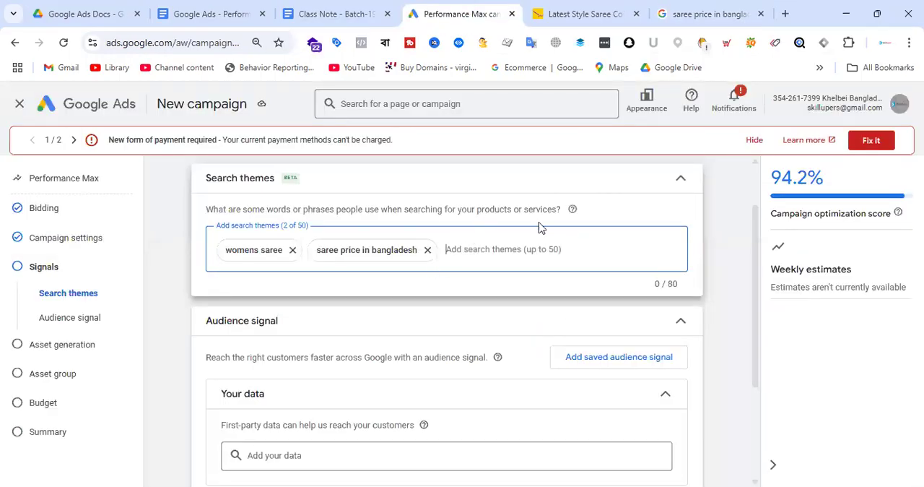
Choose the Google suggestion "jamdani saree price in bangladesh", copy it and add it to the campaign's search themes in Google Ads
{"action": "left_click", "coordinate": [702, 8]}
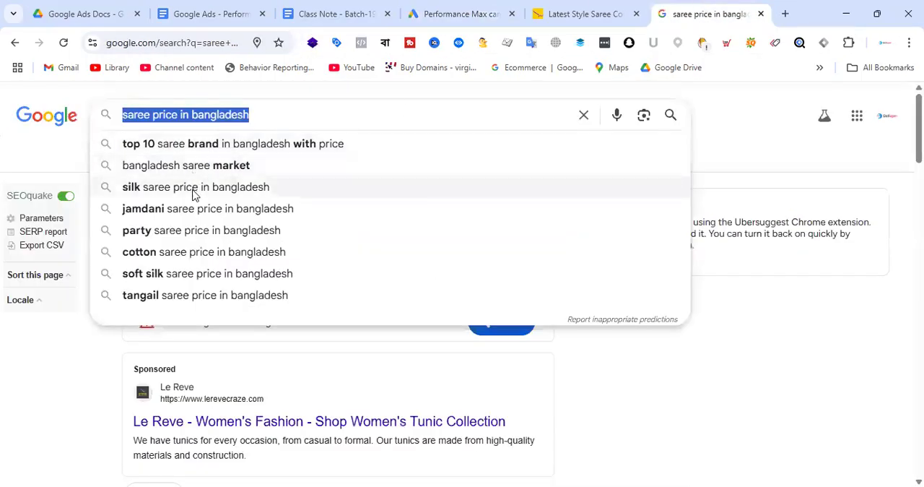
{"action": "left_click", "coordinate": [168, 209]}
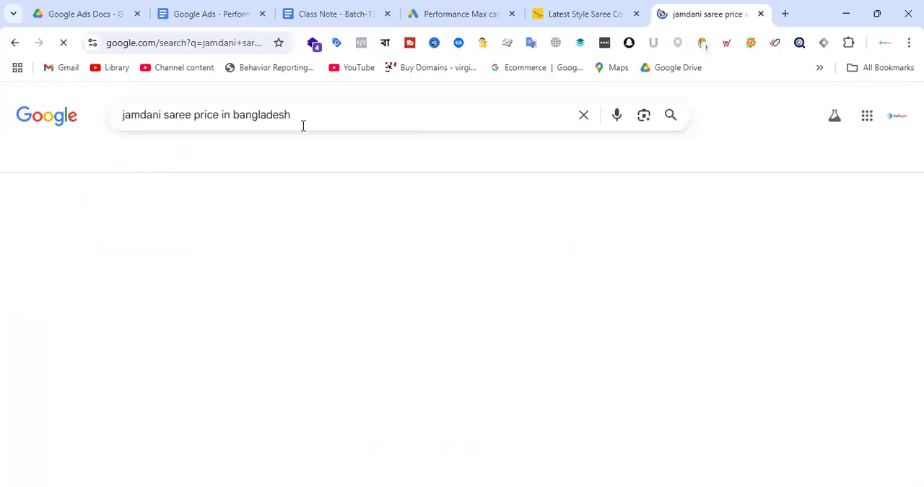
{"action": "left_click", "coordinate": [305, 116]}
{"action": "triple_click", "coordinate": [306, 116]}
{"action": "key", "text": "ctrl+c"}
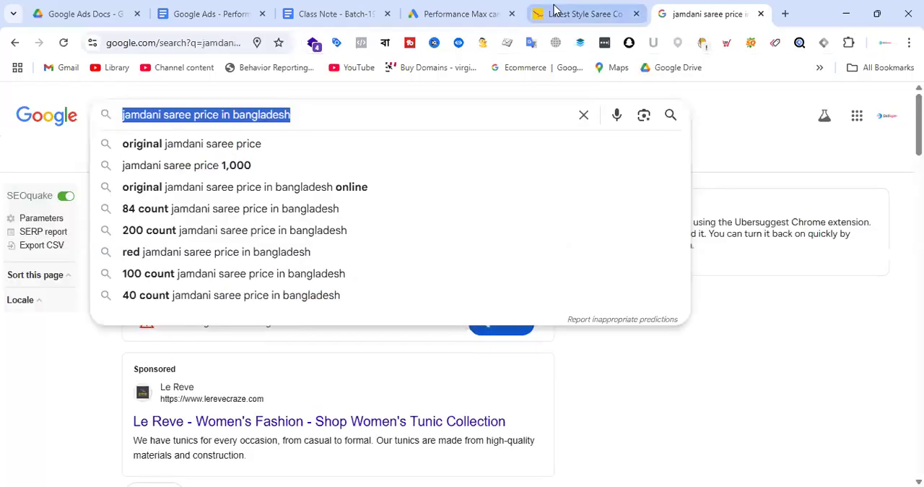
{"action": "left_click", "coordinate": [553, 10]}
{"action": "left_click", "coordinate": [412, 12]}
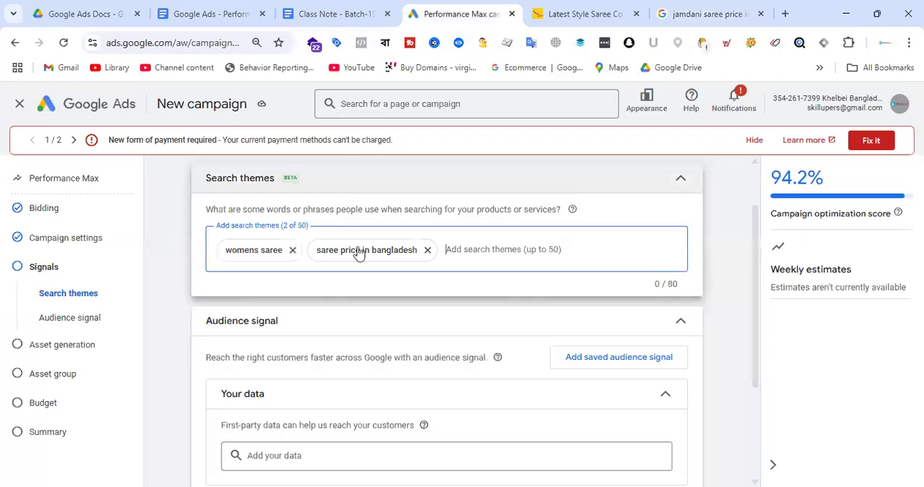
{"action": "key", "text": "ctrl+v"}
{"action": "key", "text": "Return"}
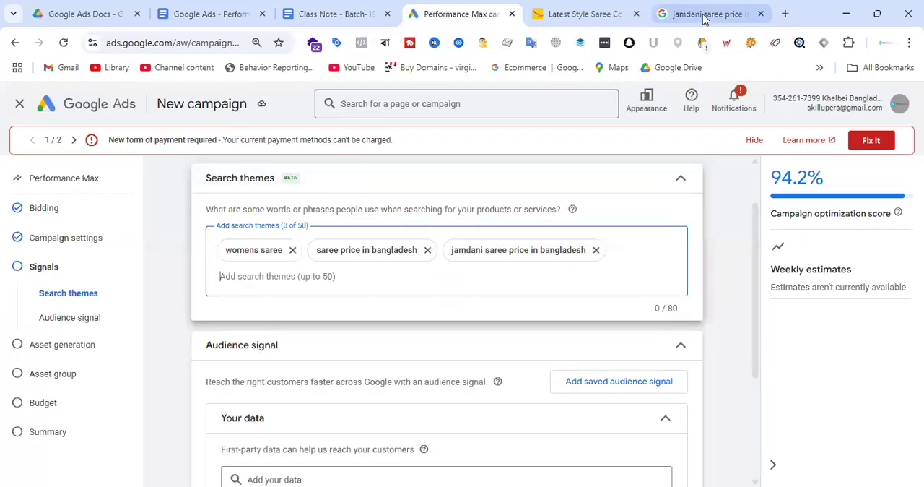
Choose the Google suggestion "original jamdani saree price in bangladesh online", copy it and add it as another search theme in Google Ads
{"action": "left_click", "coordinate": [701, 14]}
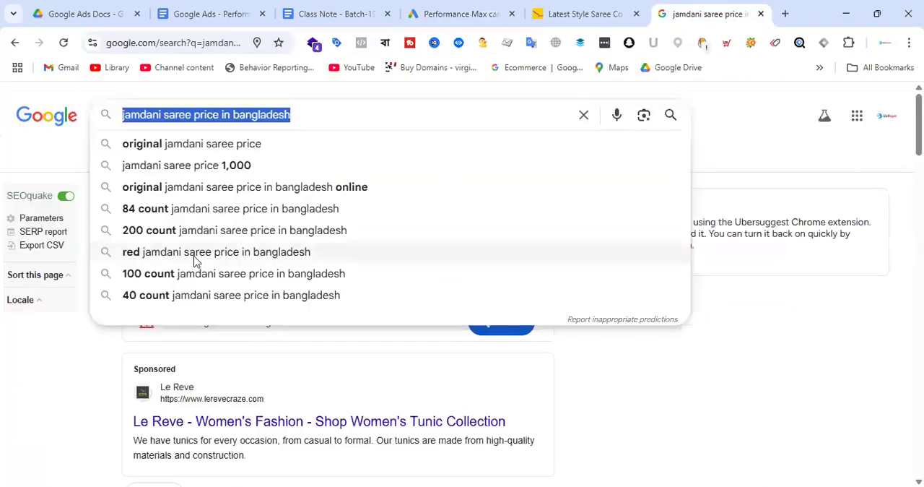
{"action": "left_click", "coordinate": [172, 192]}
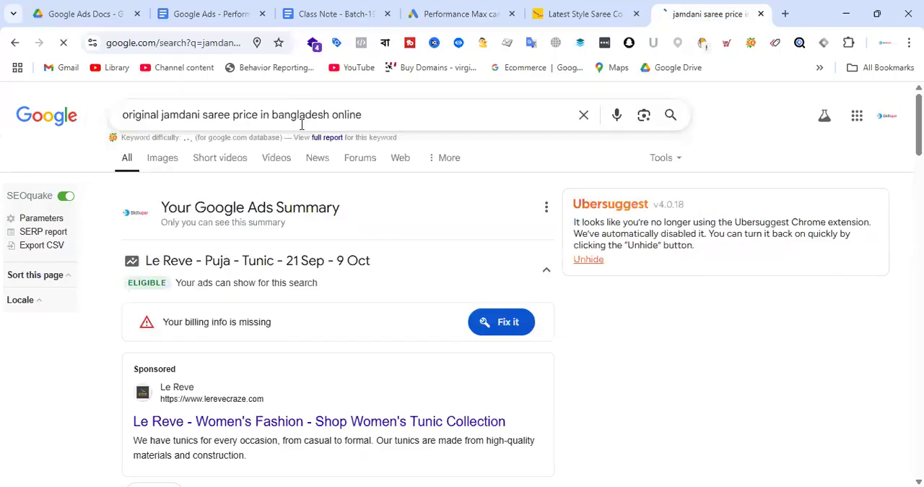
{"action": "triple_click", "coordinate": [394, 117]}
{"action": "key", "text": "ctrl+c"}
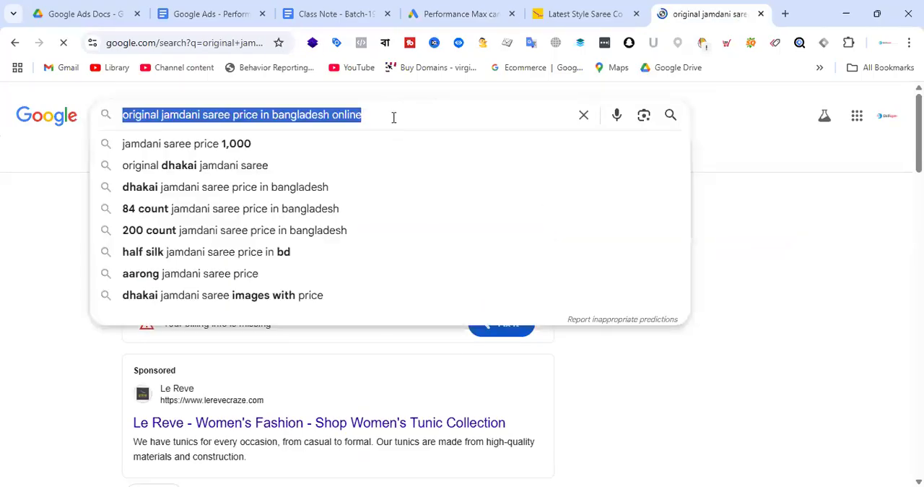
{"action": "left_click", "coordinate": [480, 11]}
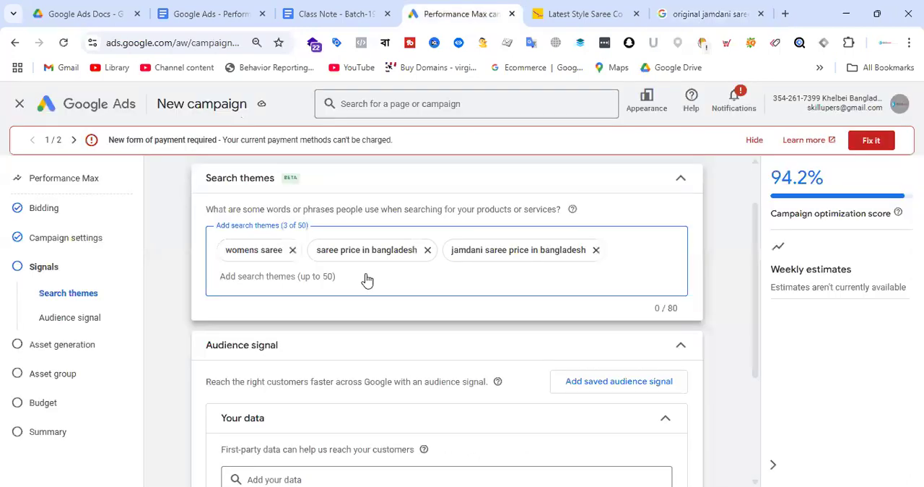
{"action": "key", "text": "ctrl+v"}
{"action": "key", "text": "Return"}
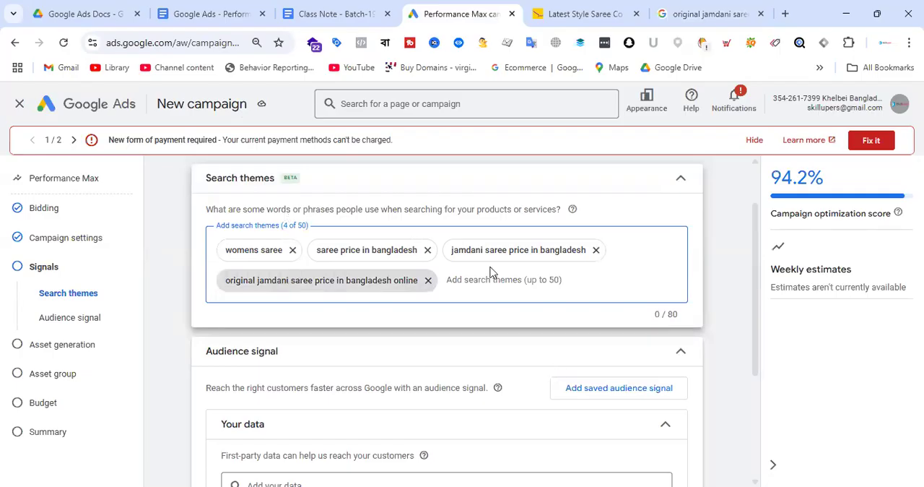
Add the website visitor segments "Purchasers of Khelbeibangladesh.com - GA4", "All visitors (Google Analytics)" and "All converters" to the audience signal's first-party data
{"action": "scroll", "coordinate": [469, 279], "scroll_direction": "down", "scroll_amount": 3}
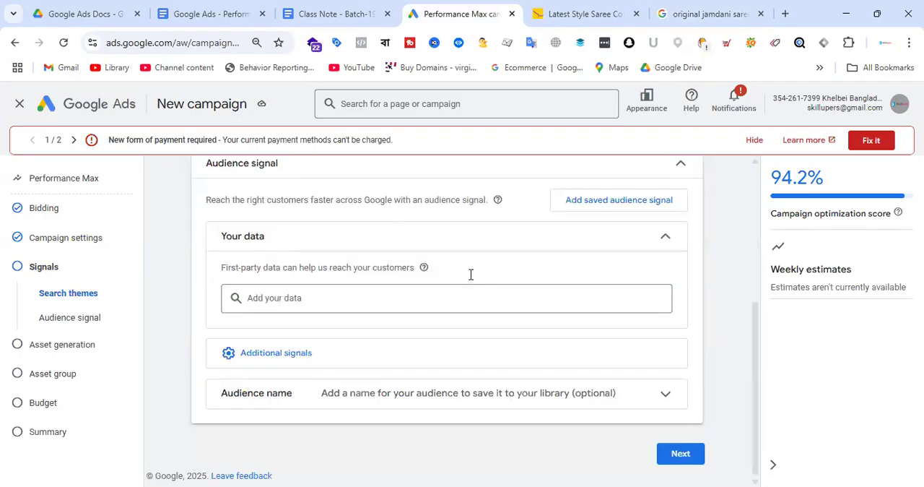
{"action": "scroll", "coordinate": [470, 277], "scroll_direction": "up", "scroll_amount": 1}
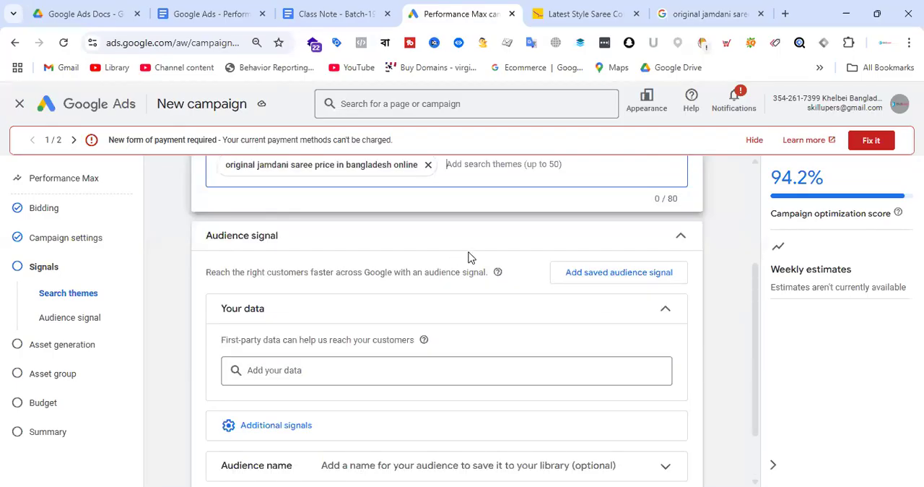
{"action": "scroll", "coordinate": [470, 257], "scroll_direction": "up", "scroll_amount": 2}
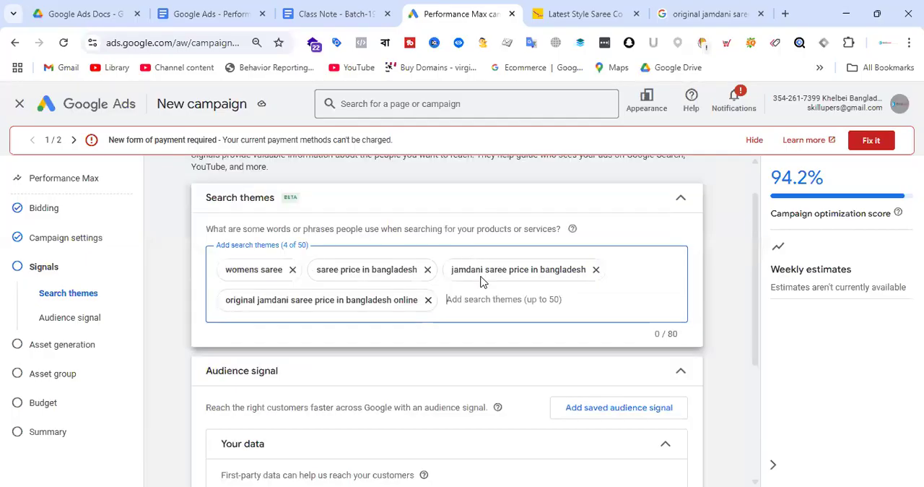
{"action": "scroll", "coordinate": [481, 279], "scroll_direction": "down", "scroll_amount": 3}
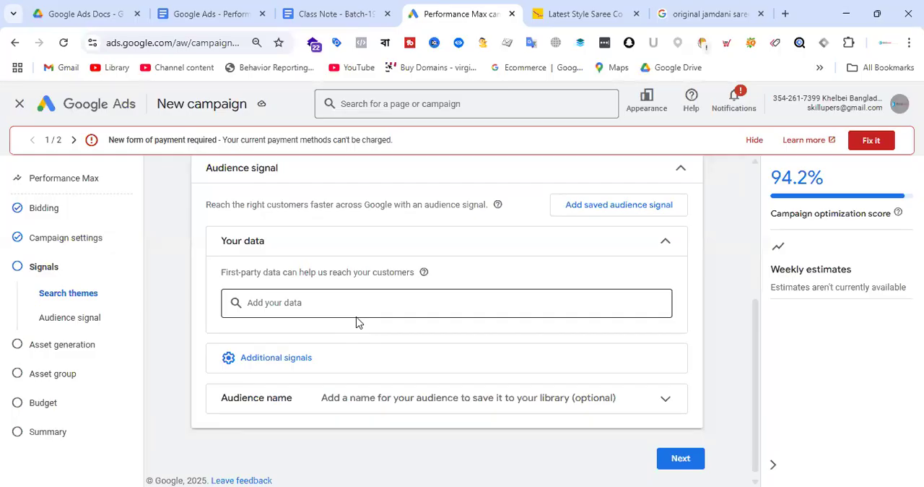
{"action": "left_click", "coordinate": [273, 302]}
{"action": "left_click", "coordinate": [308, 300]}
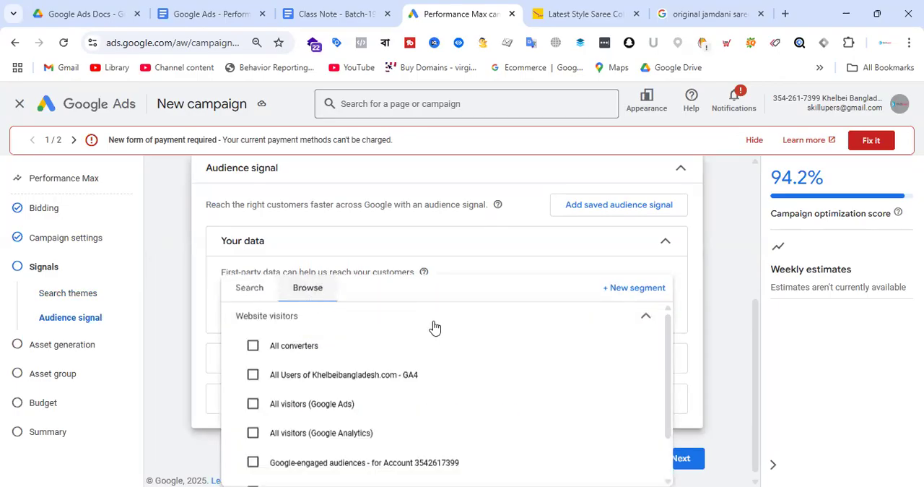
{"action": "scroll", "coordinate": [499, 332], "scroll_direction": "down", "scroll_amount": 2}
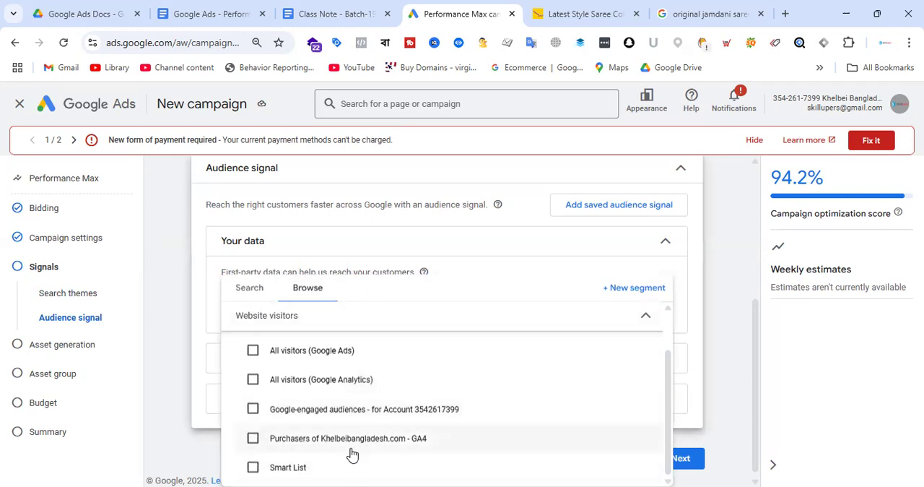
{"action": "left_click", "coordinate": [287, 447]}
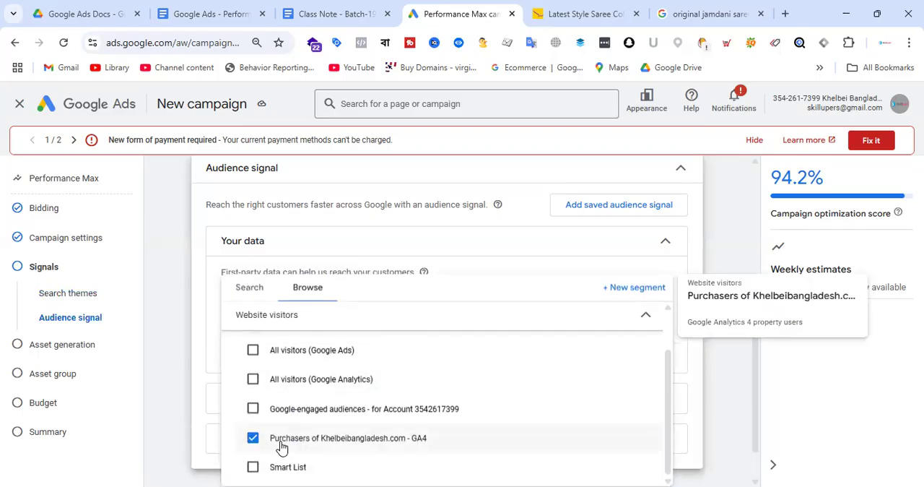
{"action": "left_click", "coordinate": [253, 380]}
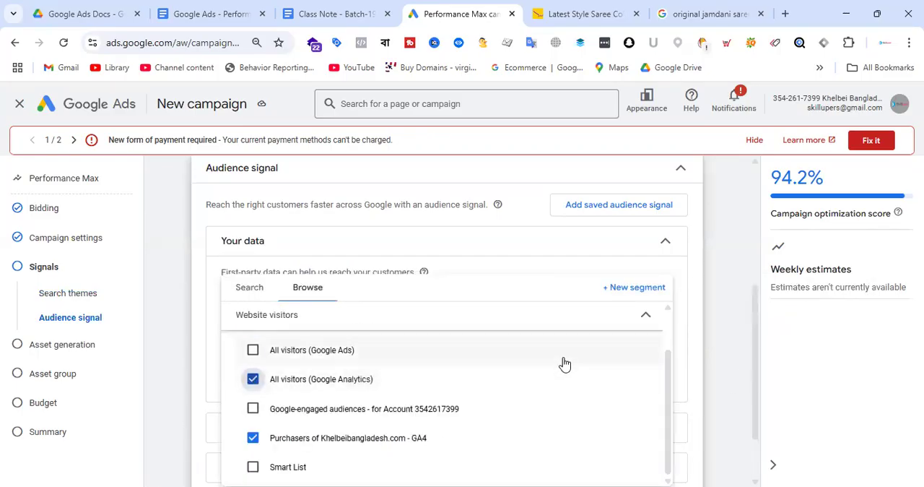
{"action": "scroll", "coordinate": [523, 401], "scroll_direction": "up", "scroll_amount": 1}
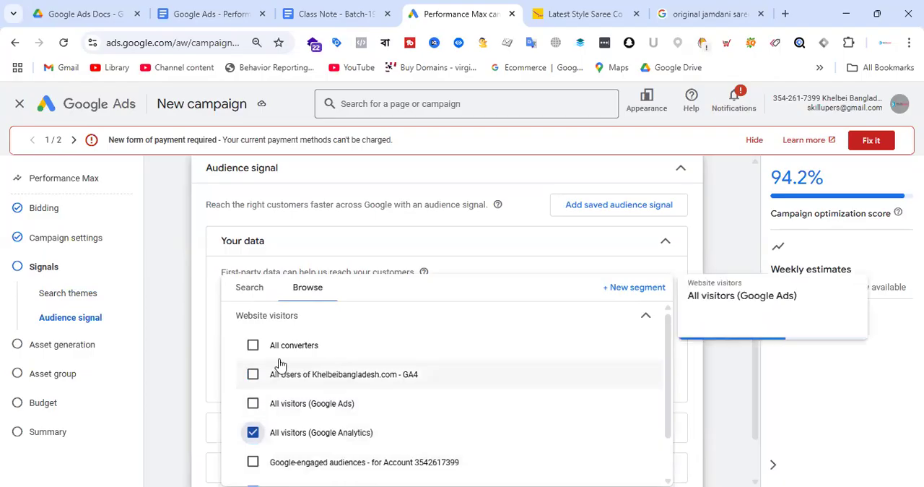
{"action": "left_click", "coordinate": [255, 351]}
{"action": "scroll", "coordinate": [607, 397], "scroll_direction": "down", "scroll_amount": 1}
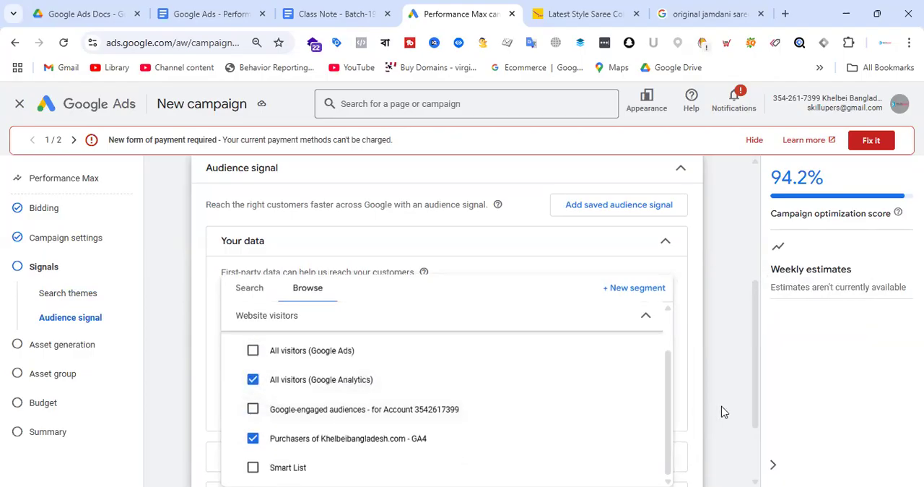
{"action": "left_click", "coordinate": [688, 386]}
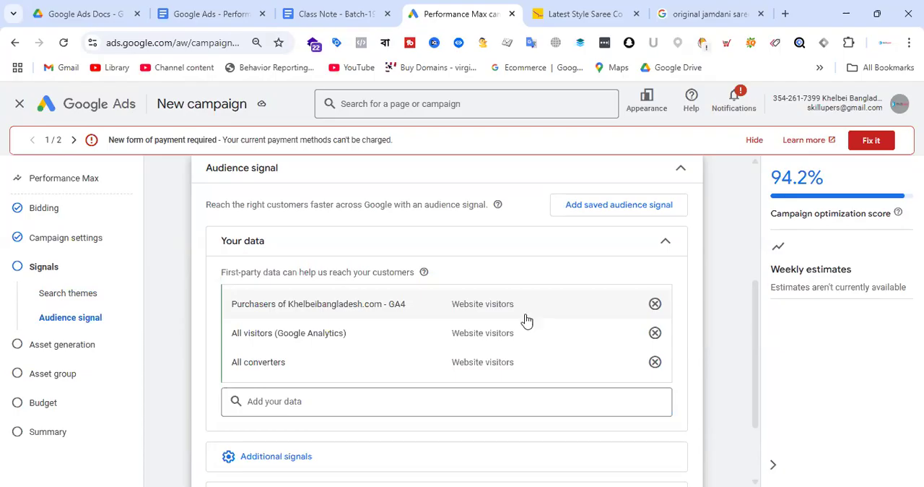
Review the added data segments, view the channel overview in the Google Docs Performance Max notes, and return to the Google Ads campaign
{"action": "scroll", "coordinate": [559, 308], "scroll_direction": "up", "scroll_amount": 2}
{"action": "scroll", "coordinate": [474, 338], "scroll_direction": "down", "scroll_amount": 3}
{"action": "scroll", "coordinate": [475, 338], "scroll_direction": "up", "scroll_amount": 1}
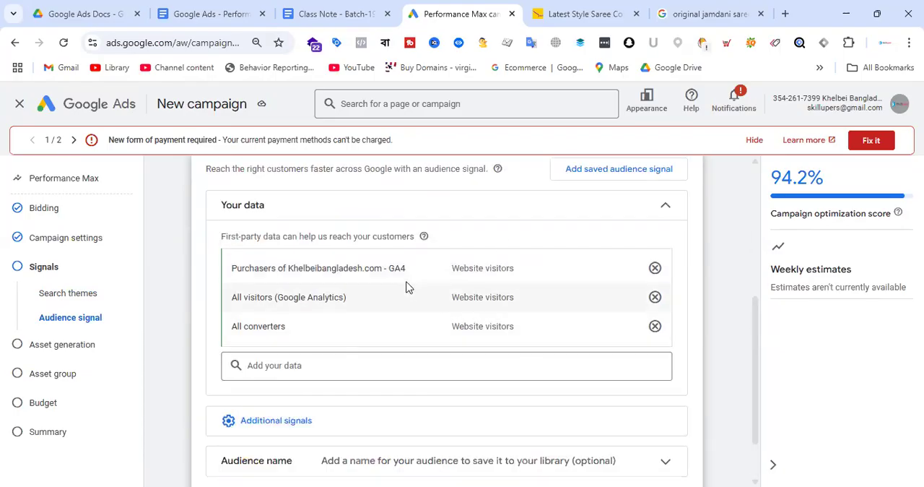
{"action": "mouse_move", "coordinate": [424, 269]}
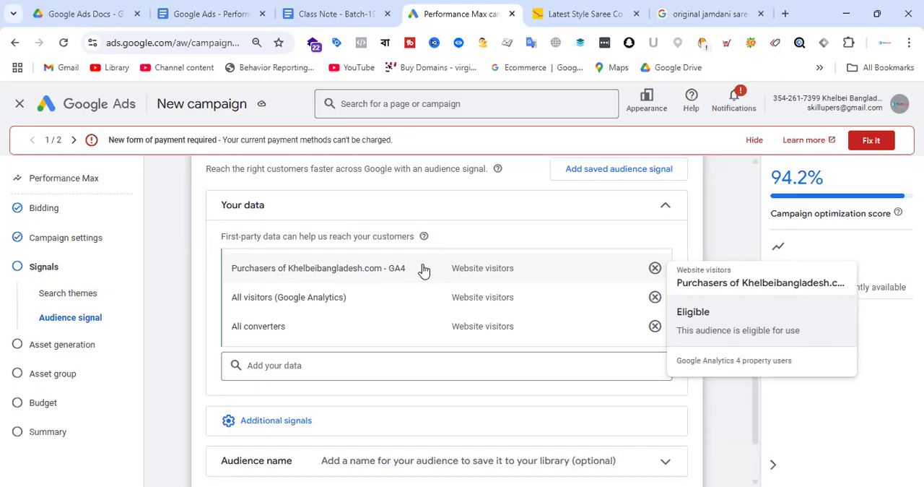
{"action": "left_click", "coordinate": [238, 10]}
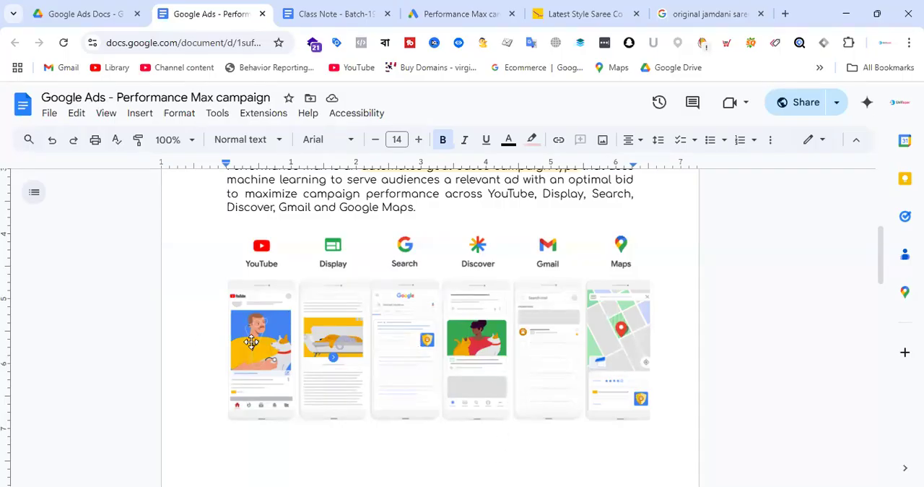
{"action": "left_click", "coordinate": [477, 12]}
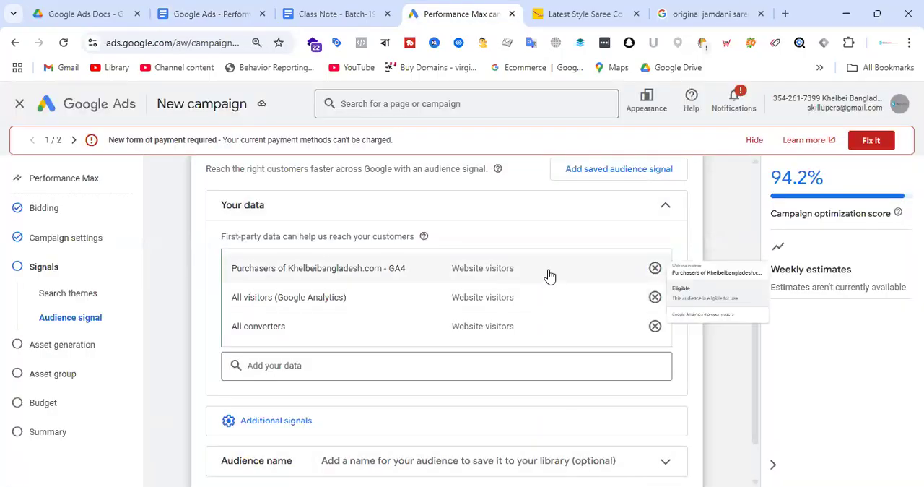
Show the audience's additional signals and set the upper age limit in its demographics to 54
{"action": "scroll", "coordinate": [547, 277], "scroll_direction": "down", "scroll_amount": 1}
{"action": "left_click", "coordinate": [278, 351]}
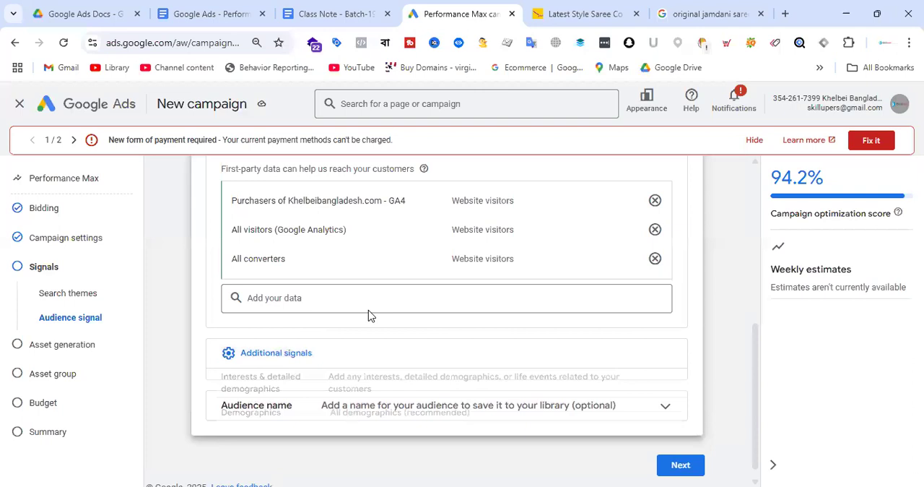
{"action": "scroll", "coordinate": [505, 239], "scroll_direction": "down", "scroll_amount": 1}
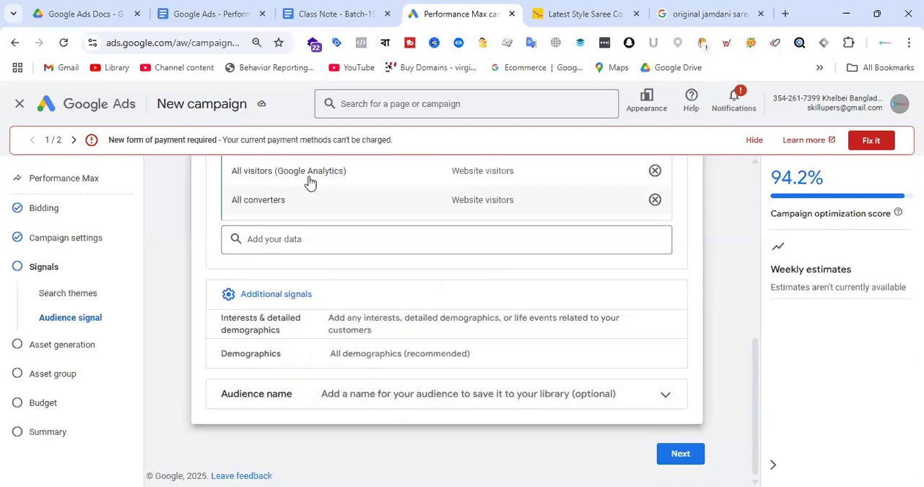
{"action": "scroll", "coordinate": [293, 330], "scroll_direction": "up", "scroll_amount": 3}
{"action": "scroll", "coordinate": [470, 332], "scroll_direction": "down", "scroll_amount": 3}
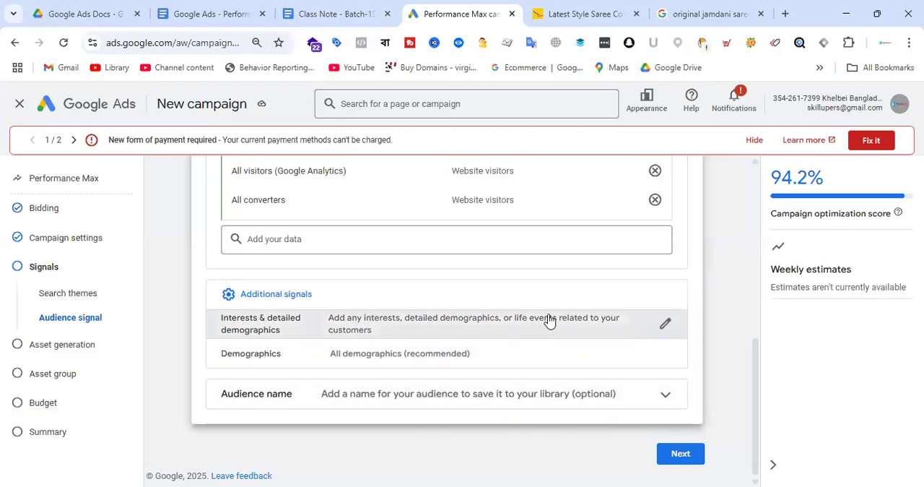
{"action": "left_click", "coordinate": [664, 353]}
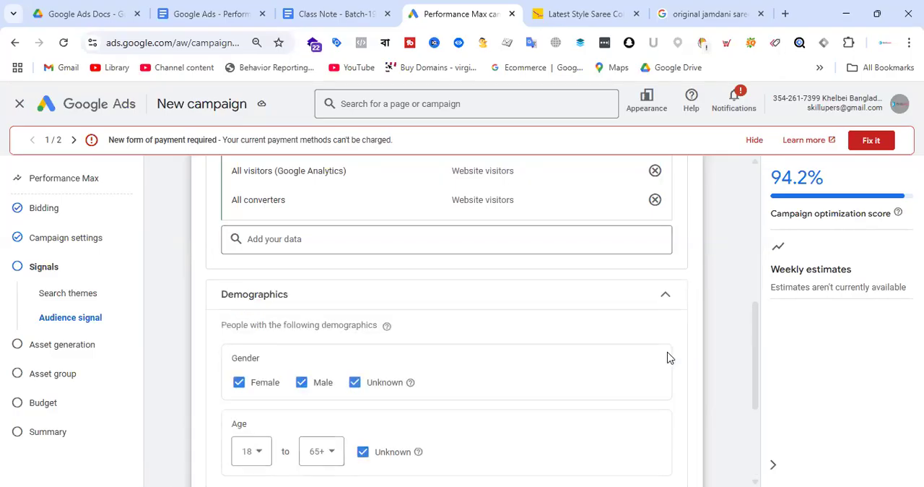
{"action": "scroll", "coordinate": [447, 321], "scroll_direction": "down", "scroll_amount": 2}
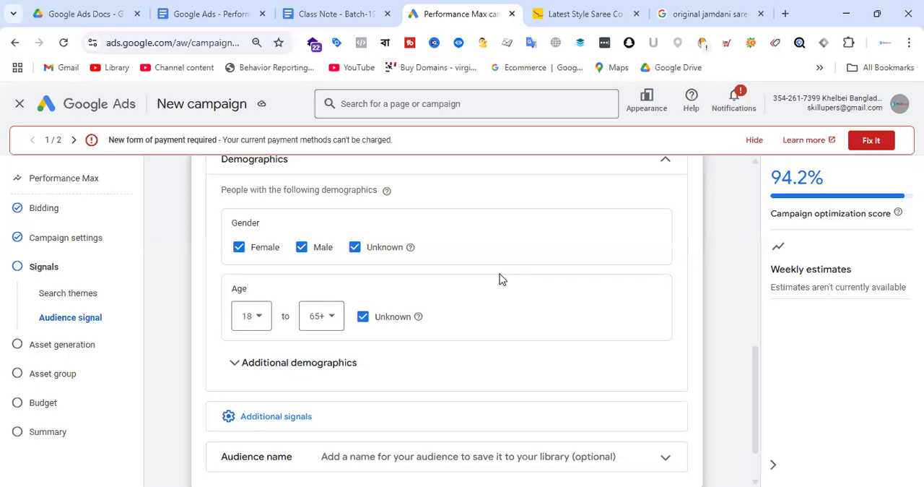
{"action": "left_click", "coordinate": [336, 318]}
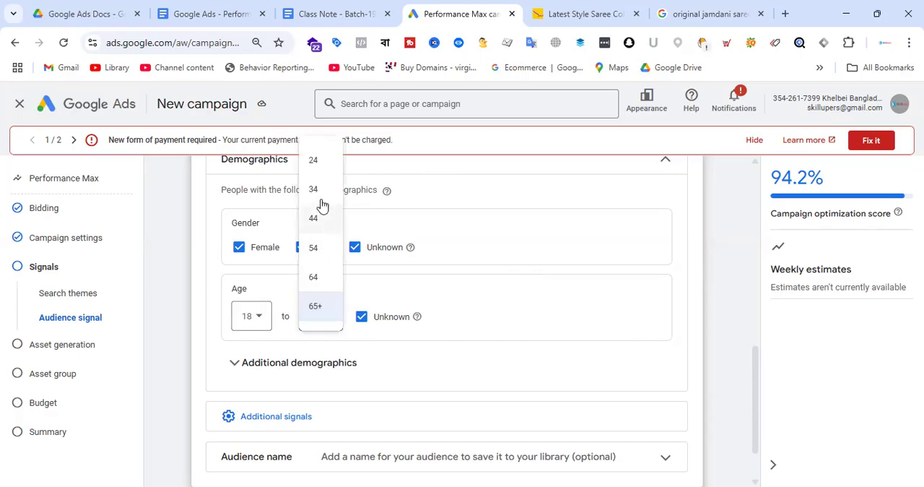
{"action": "left_click", "coordinate": [321, 249]}
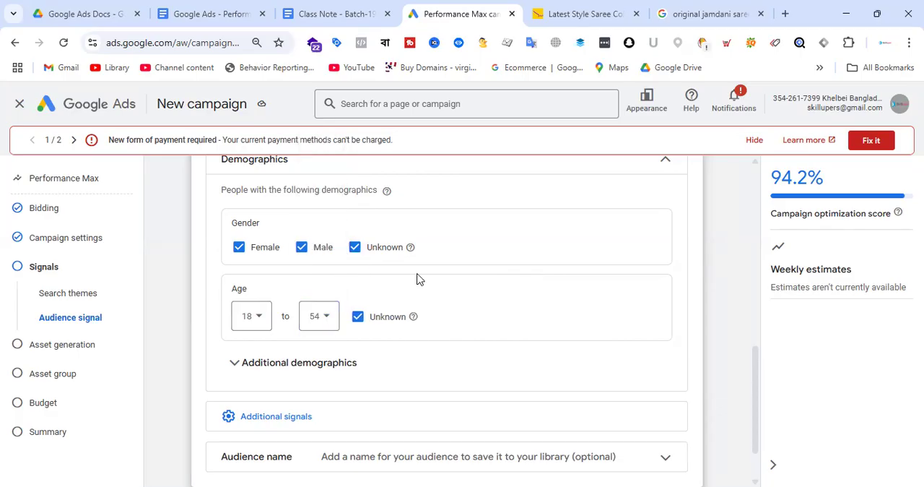
Restrict the audience demographics to females by excluding male and unknown genders, and exclude unknown ages
{"action": "left_click", "coordinate": [355, 246]}
{"action": "left_click", "coordinate": [357, 315]}
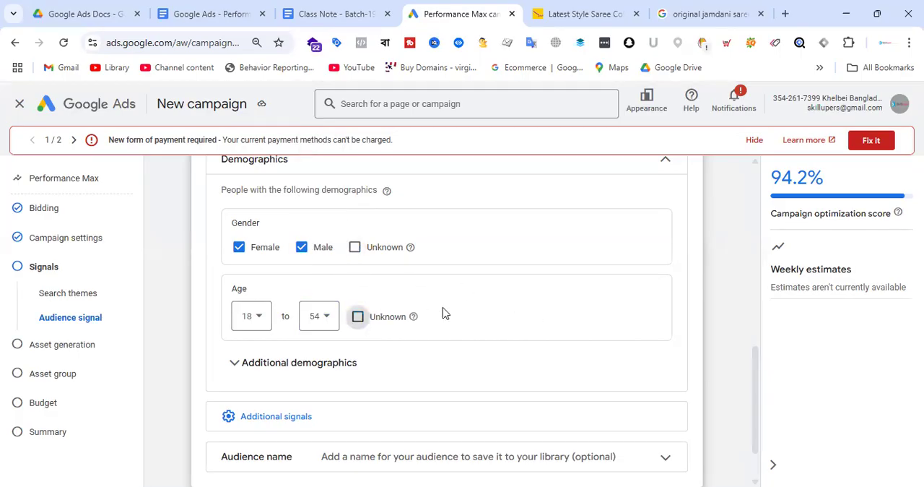
{"action": "left_click", "coordinate": [303, 248]}
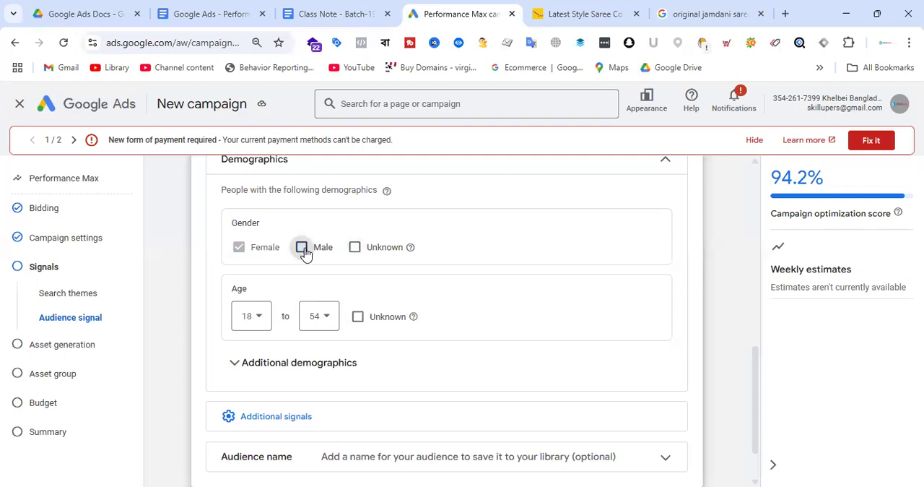
Expand the optional audience name section and open the name for editing
{"action": "scroll", "coordinate": [512, 270], "scroll_direction": "down", "scroll_amount": 1}
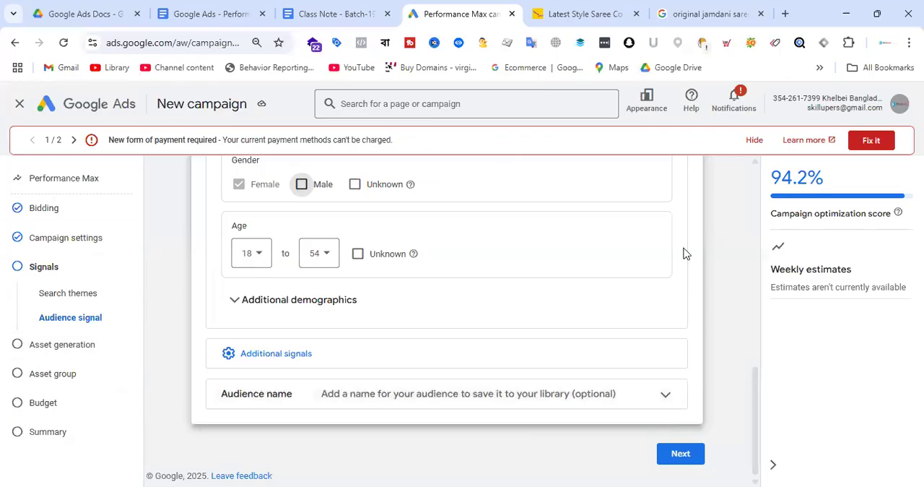
{"action": "left_click", "coordinate": [664, 395]}
{"action": "scroll", "coordinate": [571, 270], "scroll_direction": "down", "scroll_amount": 1}
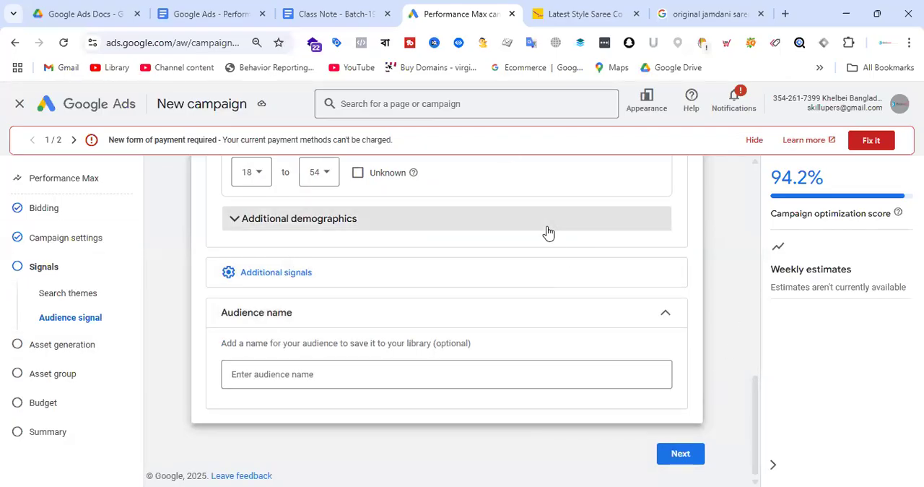
{"action": "left_click", "coordinate": [376, 375]}
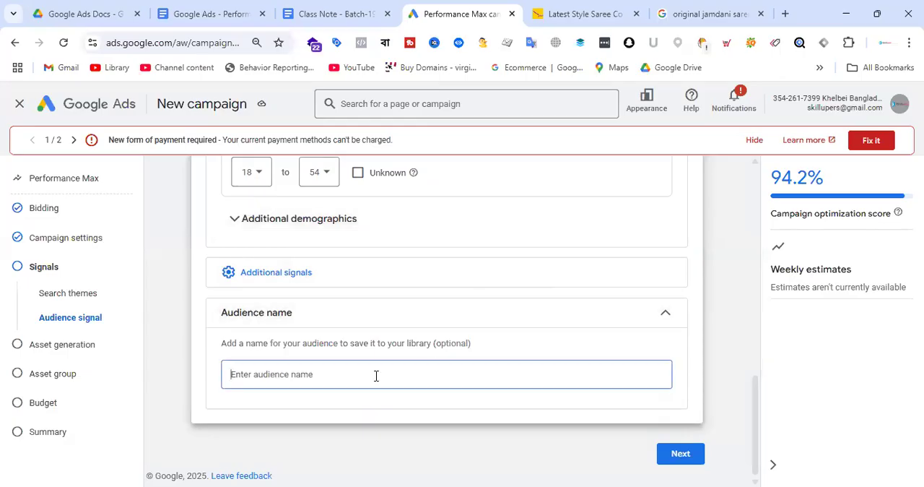
{"action": "type", "text": "dsaf"}
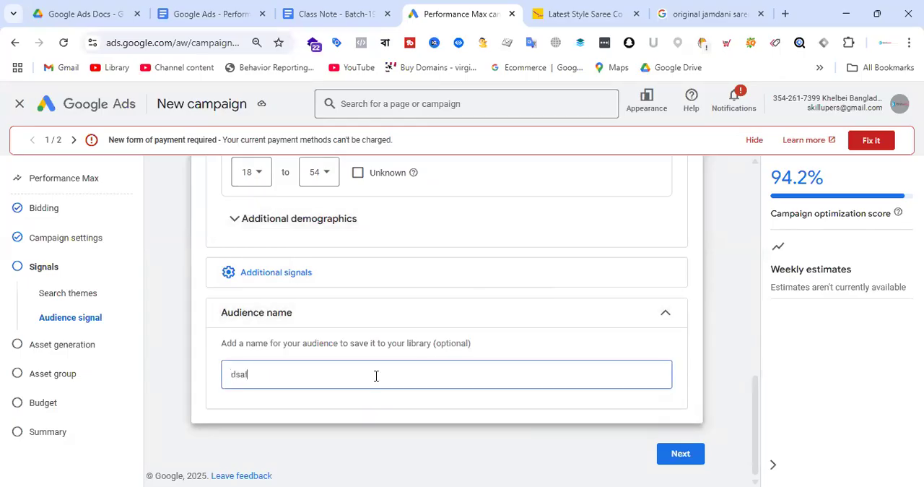
{"action": "key", "text": "BackSpace"}
{"action": "key", "text": "BackSpace"}
{"action": "key", "text": "BackSpace"}
{"action": "key", "text": "BackSpace"}
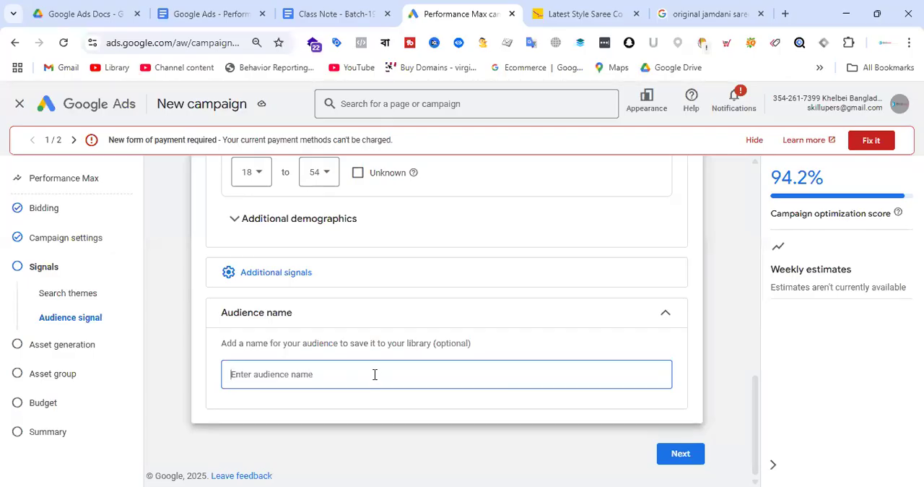
Name the audience "PMAX - Saree - Audience"
{"action": "type", "text": "Pma"}
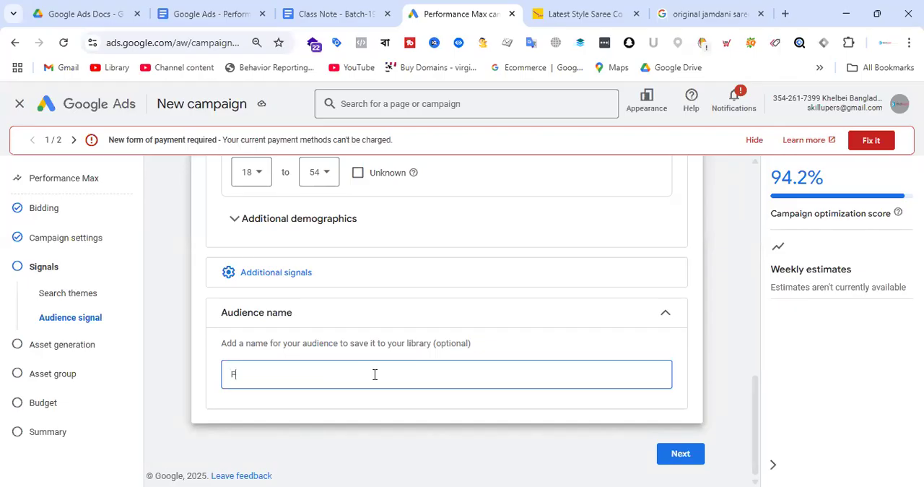
{"action": "key", "text": "BackSpace"}
{"action": "key", "text": "BackSpace"}
{"action": "type", "text": "MAX - Saree C"}
{"action": "key", "text": "BackSpace"}
{"action": "key", "text": "BackSpace"}
{"action": "type", "text": "- Audiecne"}
{"action": "key", "text": "BackSpace"}
{"action": "key", "text": "BackSpace"}
{"action": "key", "text": "BackSpace"}
{"action": "key", "text": "BackSpace"}
{"action": "type", "text": "nce"}
{"action": "key", "text": "BackSpace"}
{"action": "key", "text": "BackSpace"}
{"action": "key", "text": "BackSpace"}
{"action": "type", "text": "ence"}
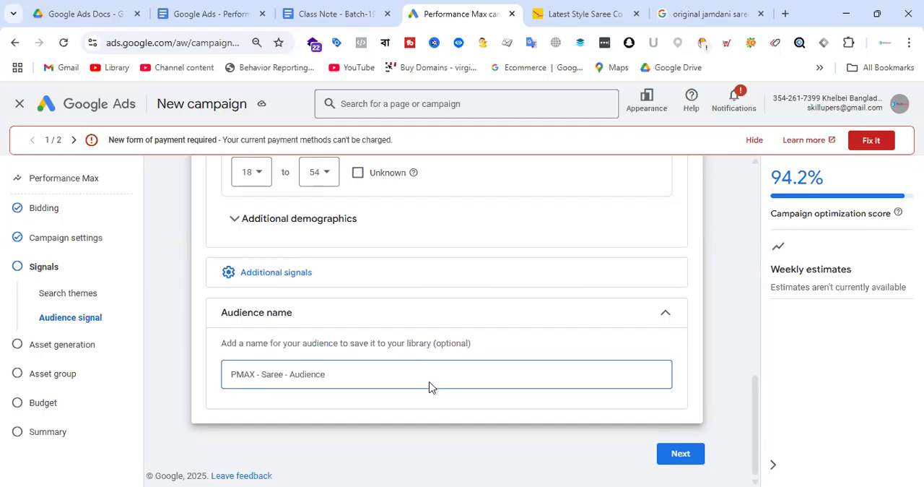
Continue to asset generation and review the final URL, advertised products, uniqueness description and image source pages
{"action": "left_click", "coordinate": [684, 451]}
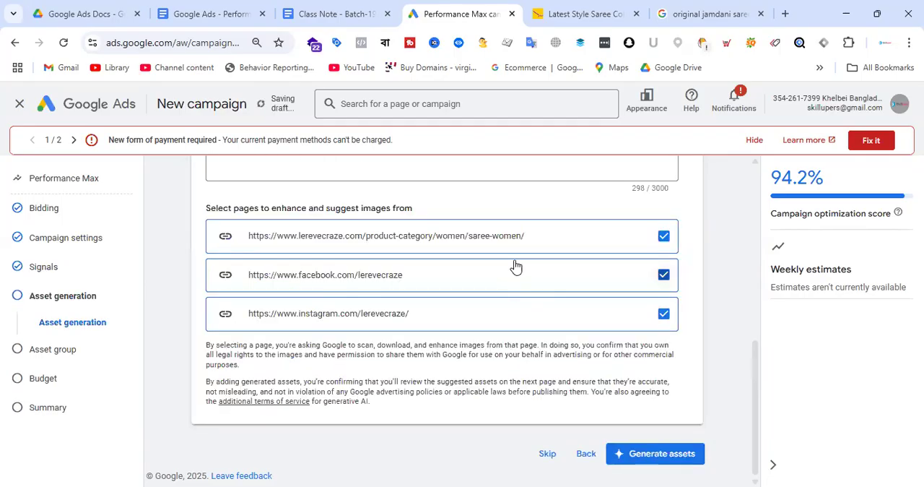
{"action": "scroll", "coordinate": [601, 263], "scroll_direction": "up", "scroll_amount": 8}
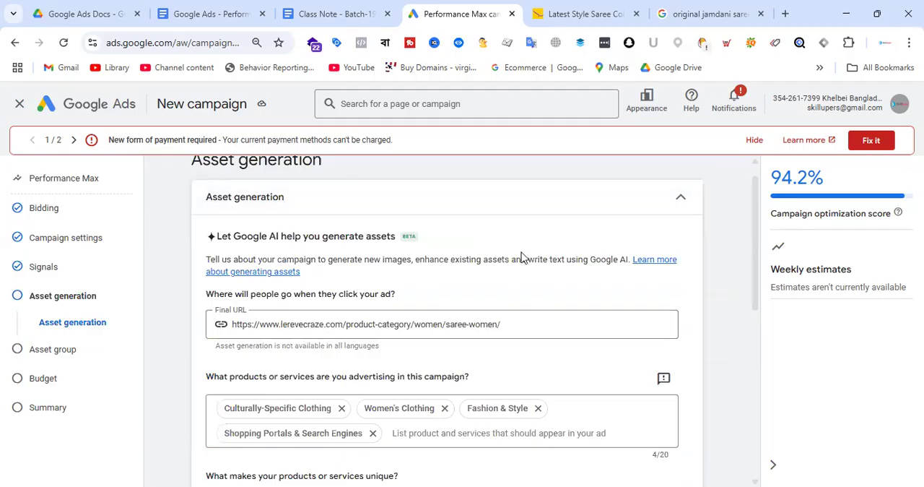
{"action": "scroll", "coordinate": [523, 258], "scroll_direction": "down", "scroll_amount": 2}
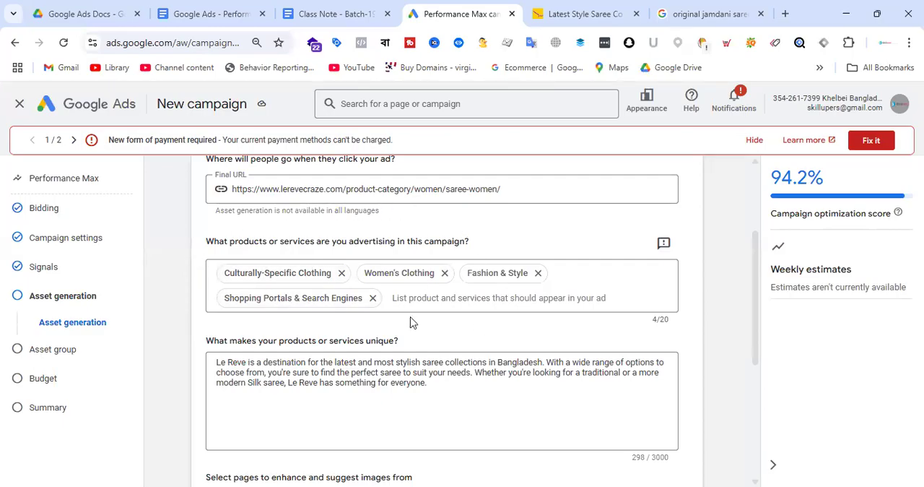
{"action": "scroll", "coordinate": [418, 267], "scroll_direction": "down", "scroll_amount": 2}
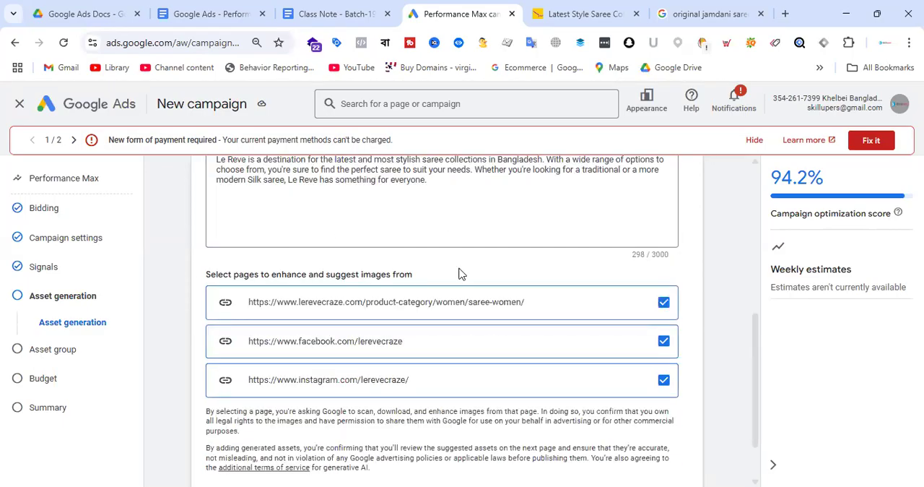
Generate assets from the saree category, Facebook and Instagram pages, and look over the asset group's sections
{"action": "scroll", "coordinate": [460, 270], "scroll_direction": "up", "scroll_amount": 1}
{"action": "scroll", "coordinate": [369, 368], "scroll_direction": "down", "scroll_amount": 3}
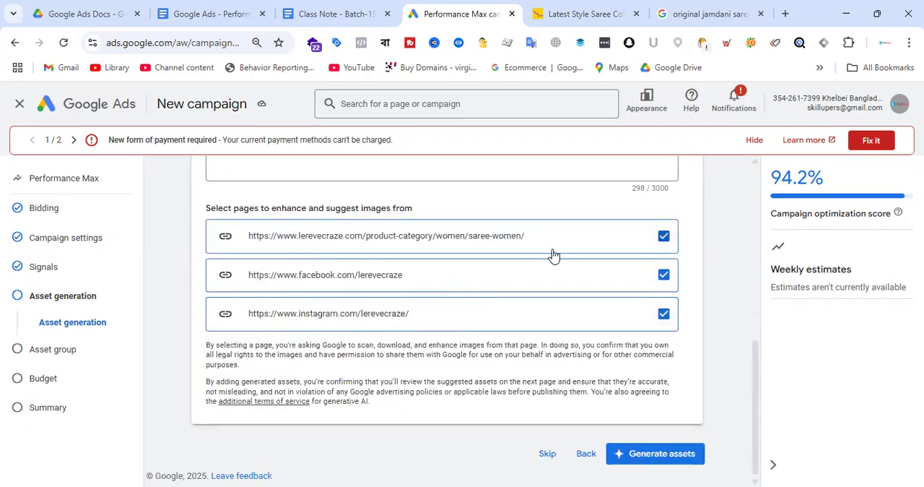
{"action": "left_click", "coordinate": [673, 459]}
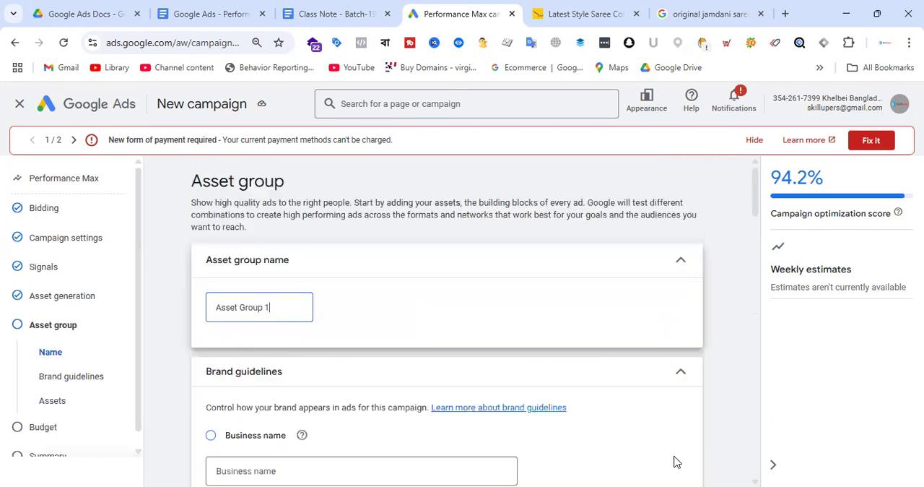
{"action": "scroll", "coordinate": [390, 281], "scroll_direction": "down", "scroll_amount": 5}
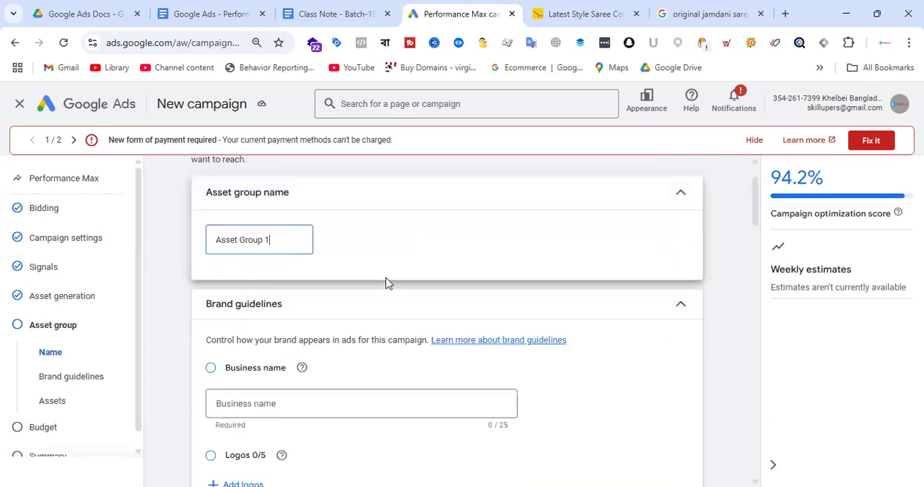
{"action": "scroll", "coordinate": [395, 273], "scroll_direction": "down", "scroll_amount": 10}
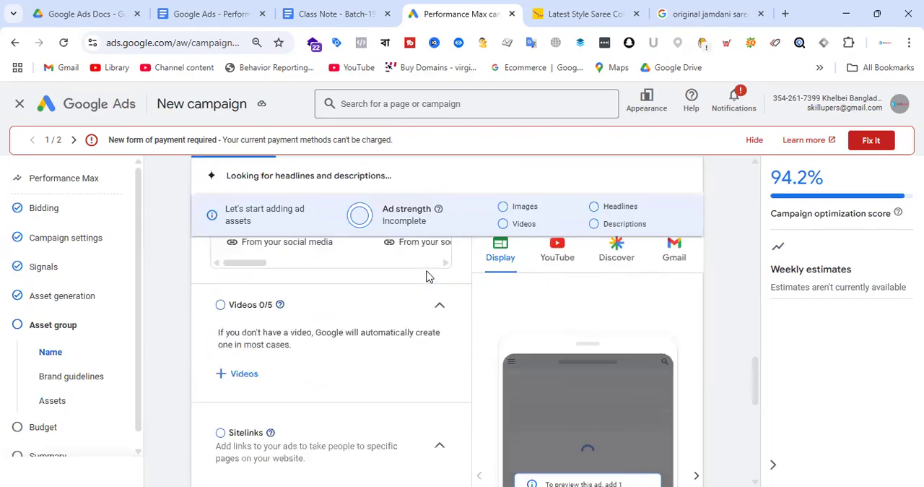
{"action": "scroll", "coordinate": [412, 337], "scroll_direction": "down", "scroll_amount": 5}
{"action": "scroll", "coordinate": [405, 314], "scroll_direction": "up", "scroll_amount": 15}
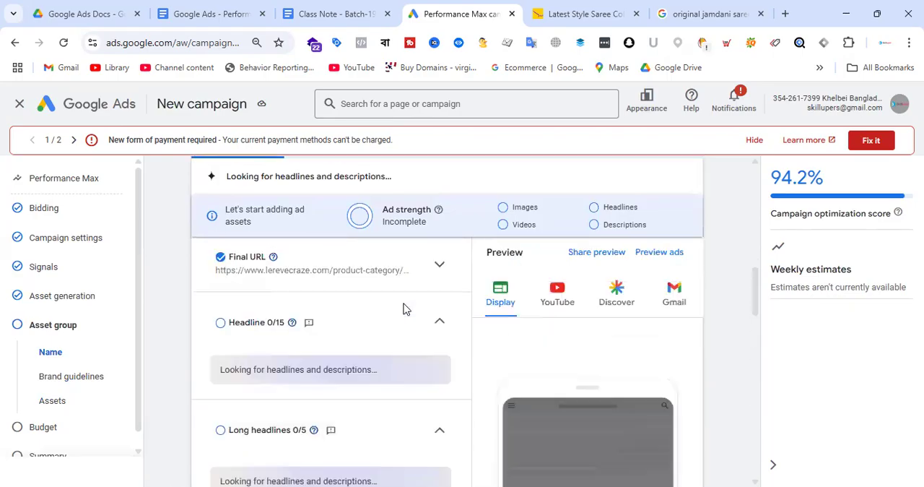
{"action": "scroll", "coordinate": [433, 296], "scroll_direction": "up", "scroll_amount": 4}
Replace the default asset group name and set the business name in the brand guidelines to "Le Reve"
{"action": "left_click", "coordinate": [284, 229]}
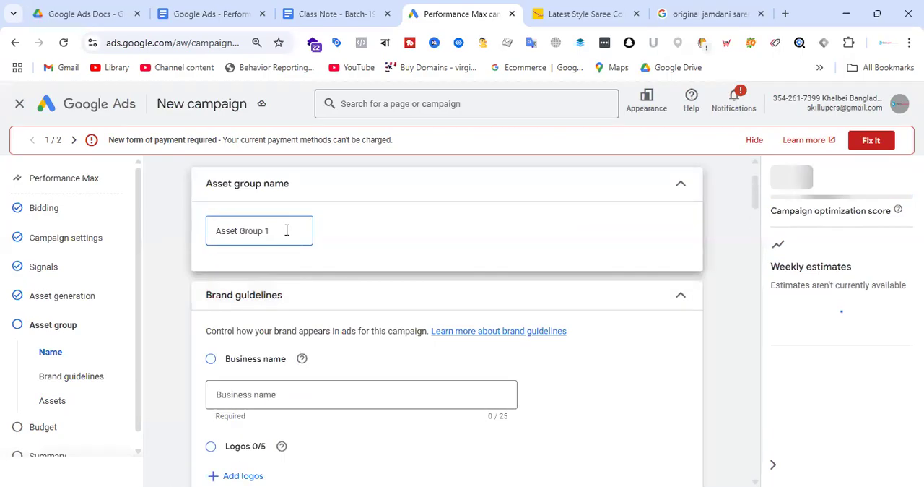
{"action": "left_click_drag", "start_coordinate": [282, 229], "coordinate": [199, 233]}
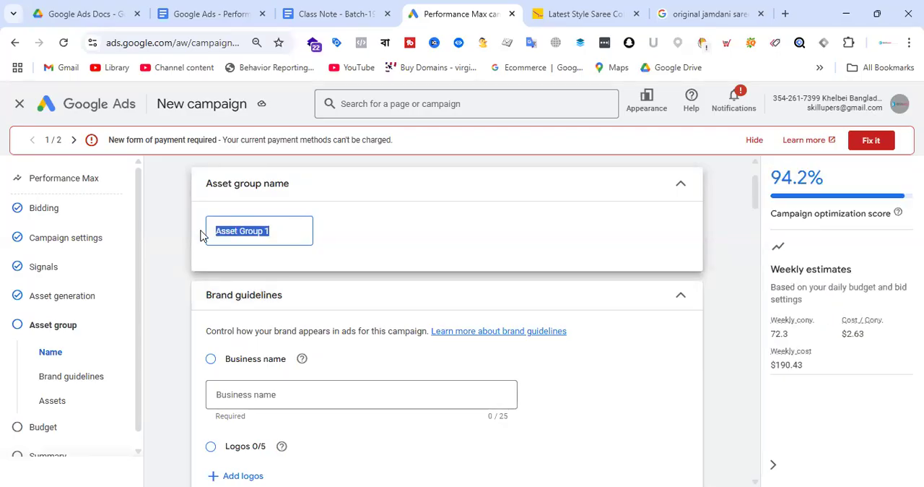
{"action": "type", "text": "S"}
{"action": "key", "text": "BackSpace"}
{"action": "type", "text": "Le Reve - Saree"}
{"action": "scroll", "coordinate": [410, 258], "scroll_direction": "down", "scroll_amount": 2}
{"action": "type", "text": "Le"}
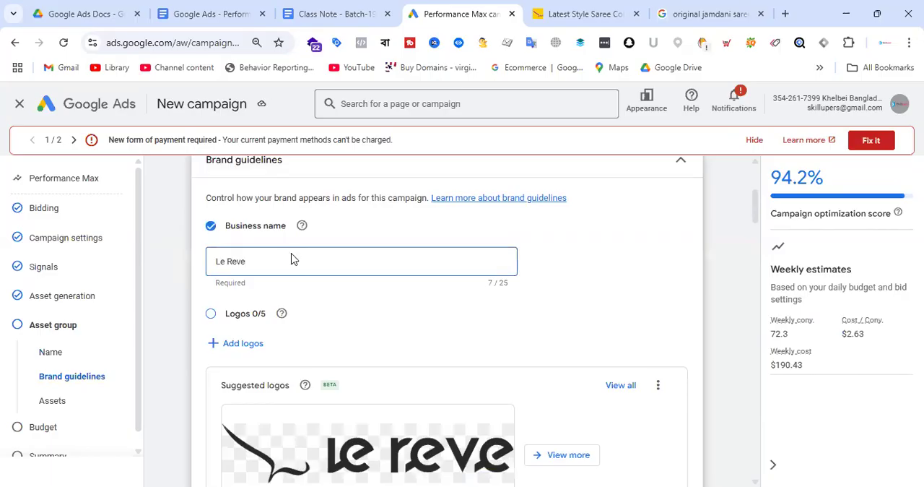
{"action": "left_click", "coordinate": [250, 346]}
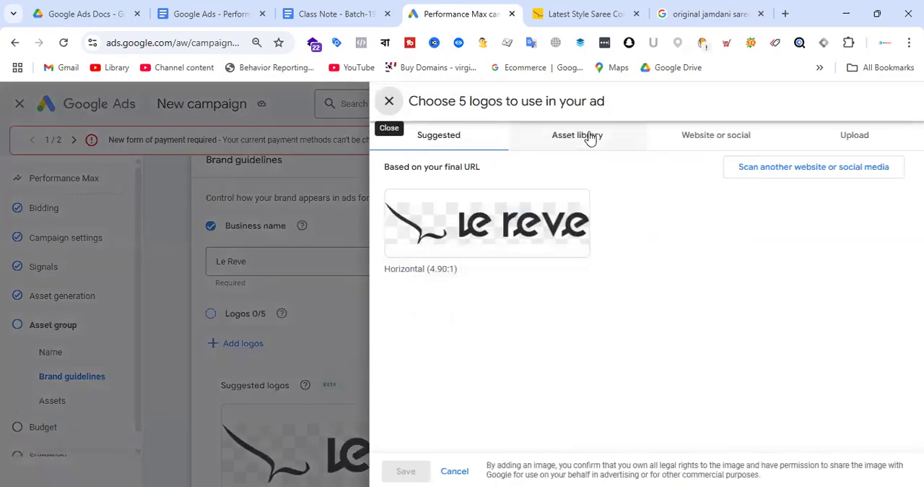
{"action": "left_click", "coordinate": [589, 137]}
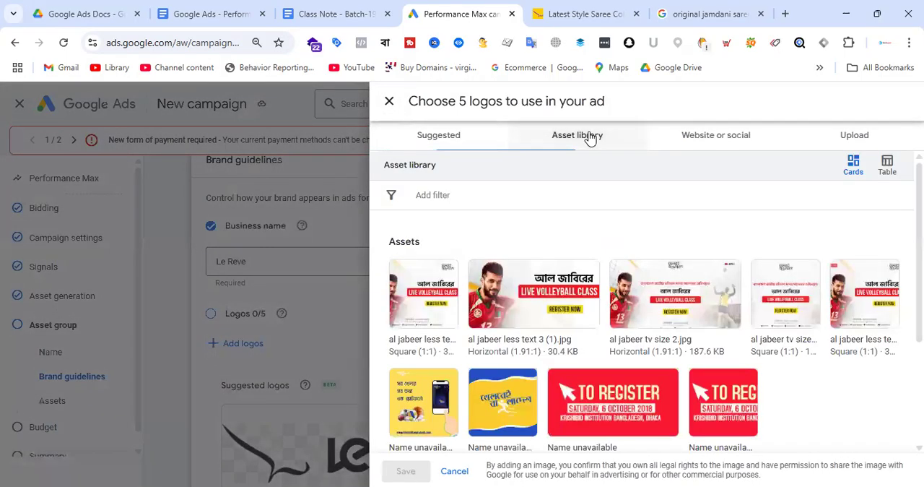
{"action": "left_click", "coordinate": [719, 137]}
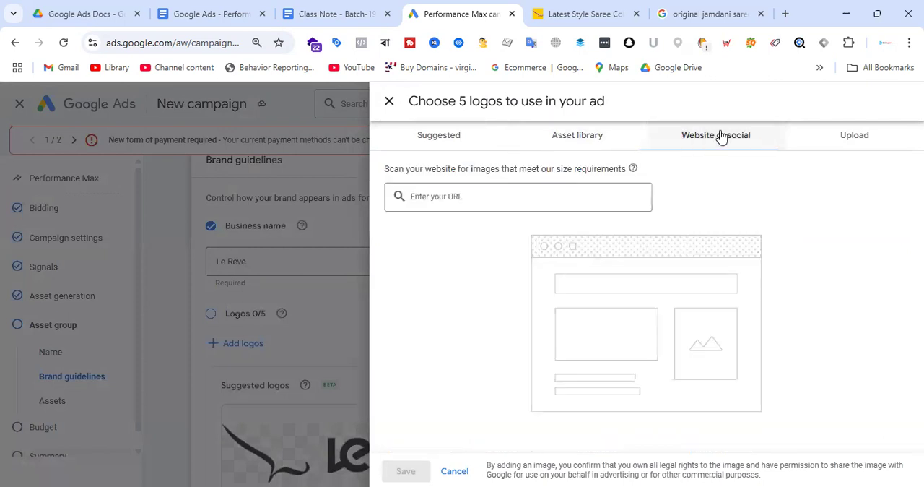
{"action": "left_click", "coordinate": [519, 195]}
{"action": "type", "text": "http://original jamdani saree price in bangladesh online"}
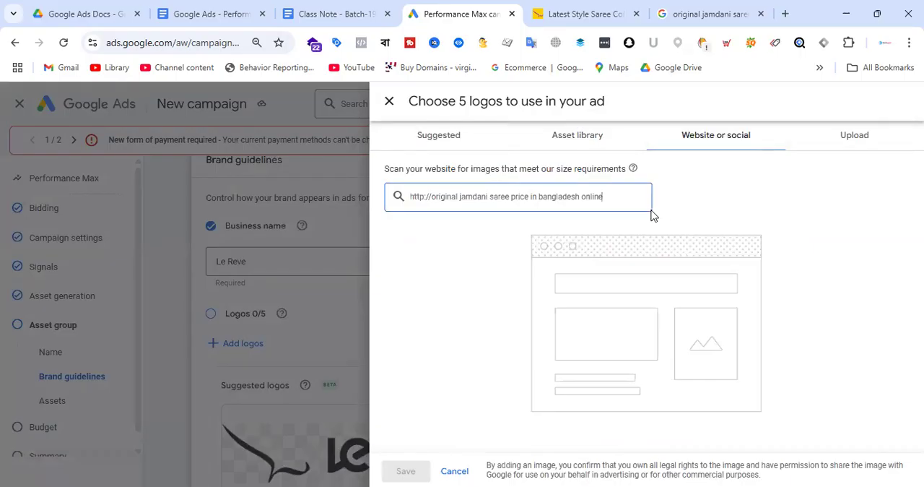
{"action": "left_click", "coordinate": [583, 14]}
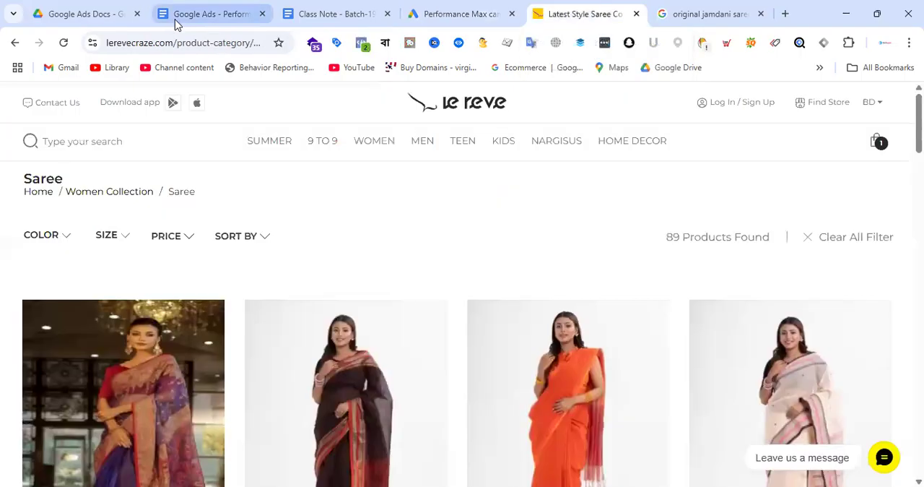
{"action": "left_click", "coordinate": [214, 43]}
{"action": "left_click", "coordinate": [466, 9]}
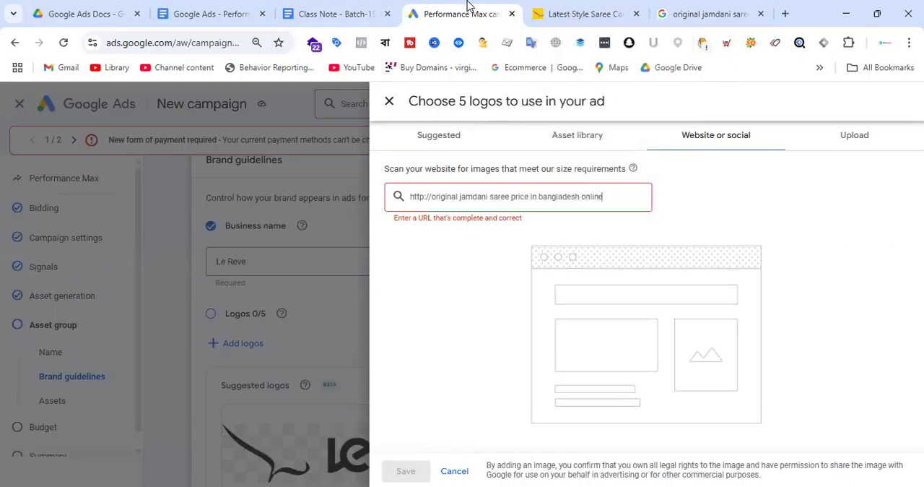
{"action": "triple_click", "coordinate": [541, 196]}
{"action": "type", "text": "https://www.lerevecraze.com/product-category/women/saree-women/"}
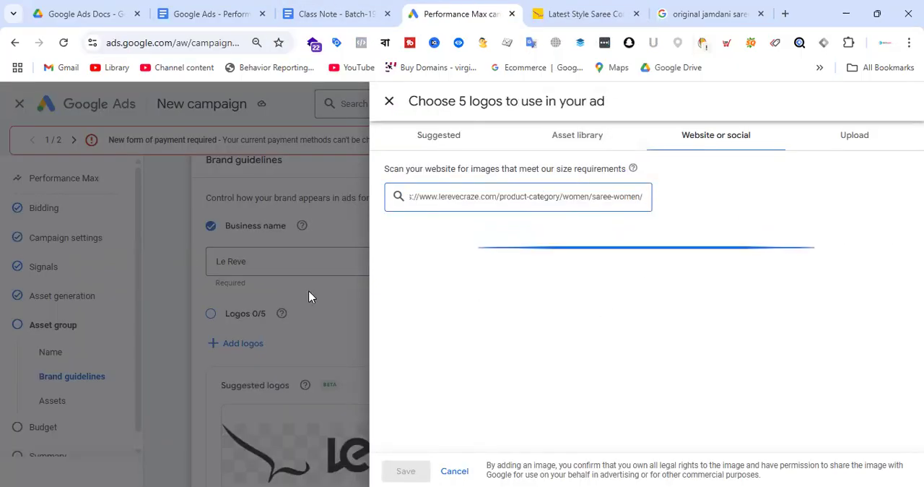
Scan the brand's Instagram and Facebook pages, and select the square Facebook logo and the horizontal website logo
{"action": "left_click", "coordinate": [537, 424]}
{"action": "left_click", "coordinate": [539, 386]}
{"action": "scroll", "coordinate": [737, 287], "scroll_direction": "down", "scroll_amount": 1}
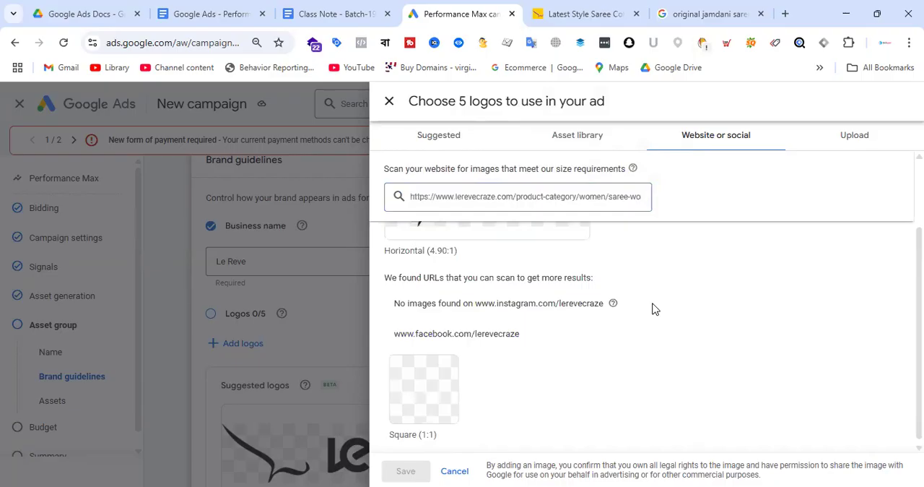
{"action": "mouse_move", "coordinate": [423, 406]}
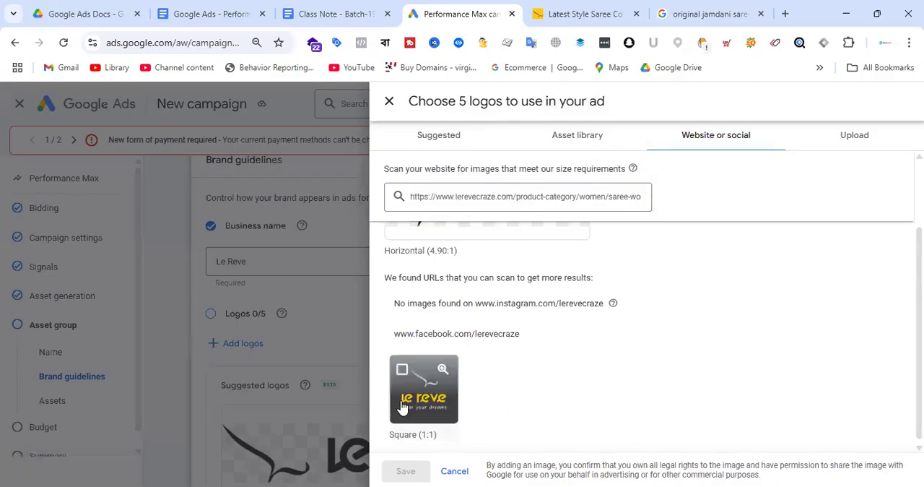
{"action": "left_click", "coordinate": [440, 403]}
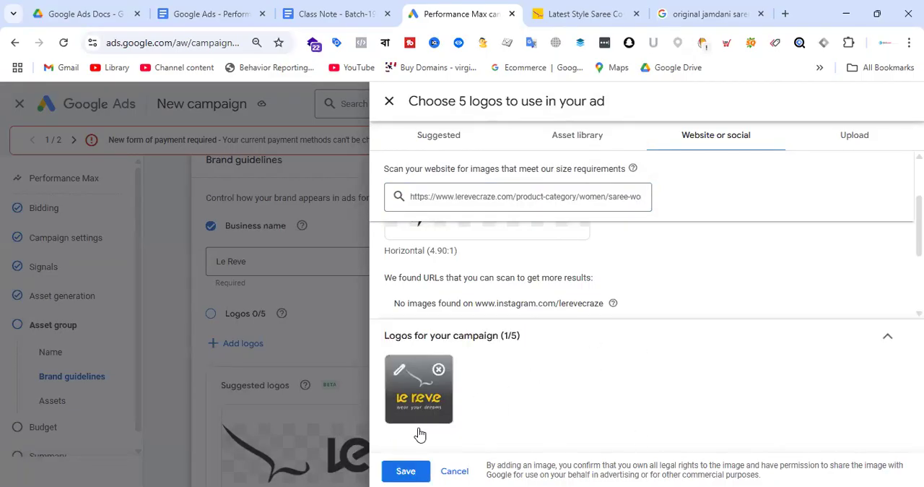
{"action": "scroll", "coordinate": [464, 274], "scroll_direction": "up", "scroll_amount": 1}
{"action": "left_click", "coordinate": [506, 271]}
{"action": "scroll", "coordinate": [660, 299], "scroll_direction": "down", "scroll_amount": 2}
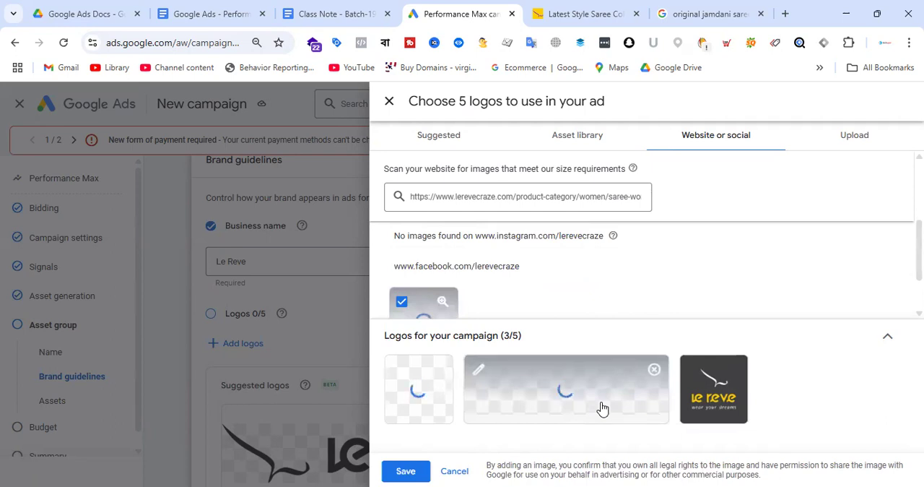
Open the website logo's cropping options and move the 1:1 crop onto the swoosh symbol
{"action": "left_click", "coordinate": [431, 406]}
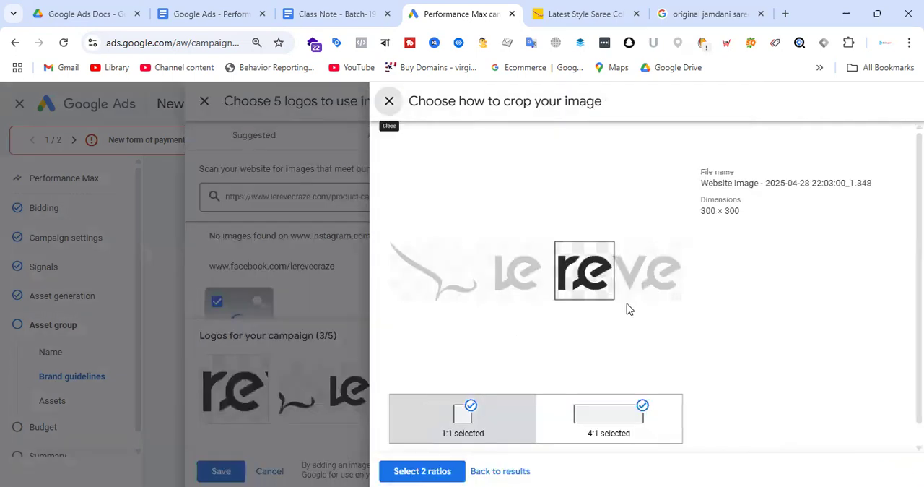
{"action": "left_click_drag", "start_coordinate": [594, 284], "coordinate": [357, 287]}
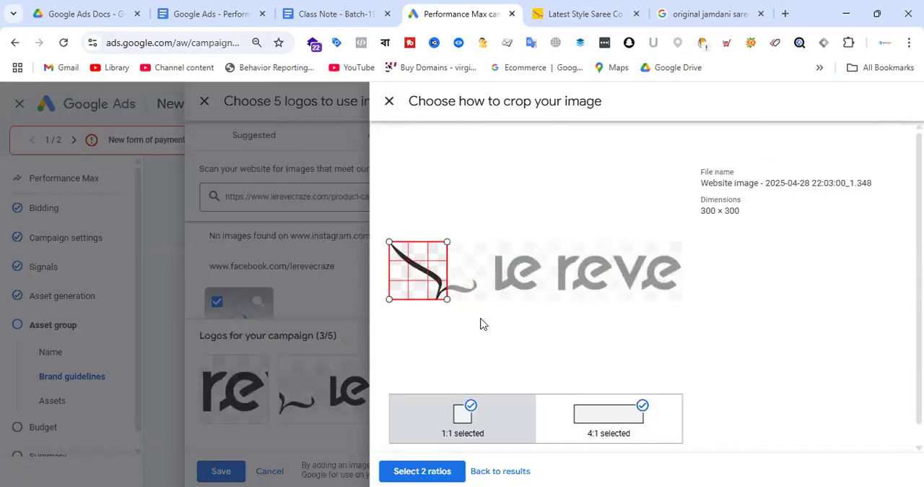
{"action": "mouse_move", "coordinate": [430, 281]}
{"action": "left_mouse_down"}
{"action": "mouse_move", "coordinate": [454, 281]}
{"action": "mouse_move", "coordinate": [442, 285]}
{"action": "left_mouse_up"}
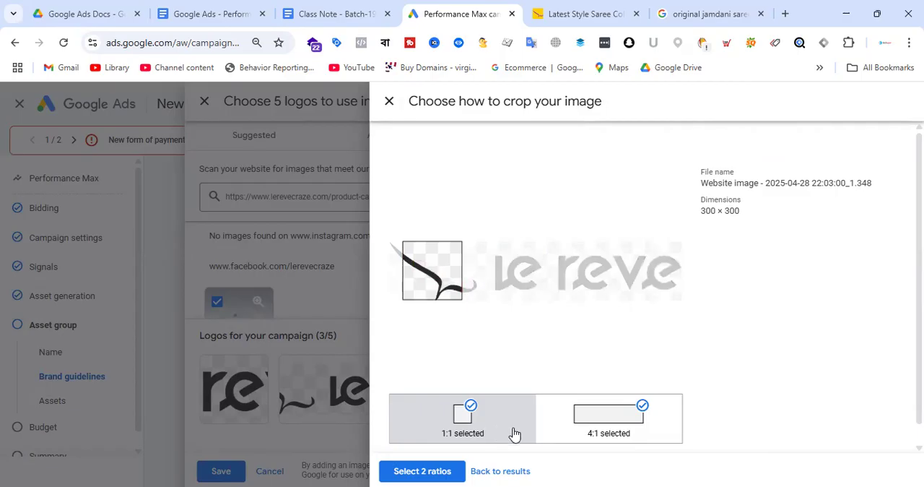
Shrink the website logo's 4:1 crop and position it around the "le reve" lettering, leaving out the swoosh symbol
{"action": "left_click", "coordinate": [594, 433]}
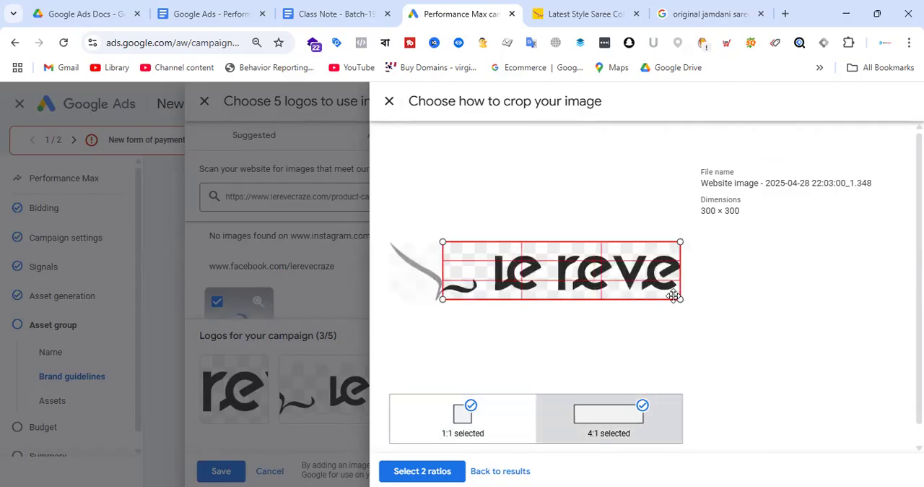
{"action": "left_click_drag", "start_coordinate": [443, 298], "coordinate": [515, 295]}
{"action": "left_click_drag", "start_coordinate": [616, 270], "coordinate": [617, 274]}
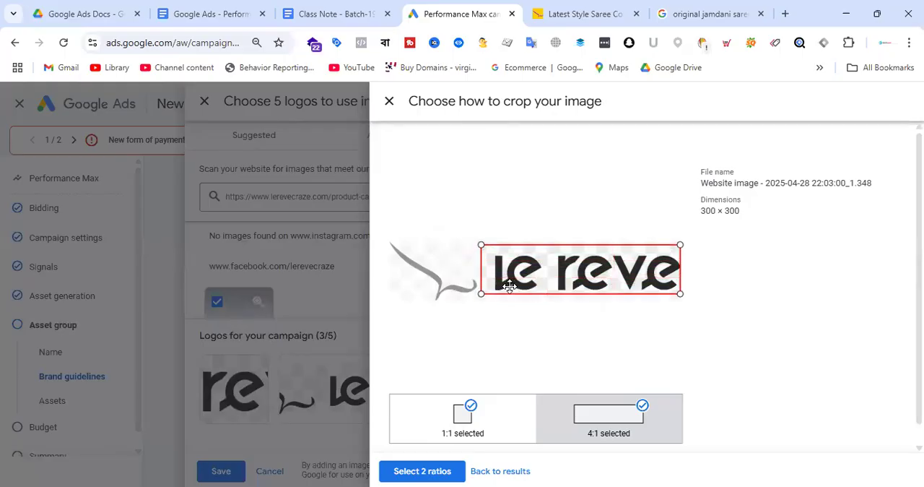
{"action": "left_click_drag", "start_coordinate": [484, 296], "coordinate": [501, 295]}
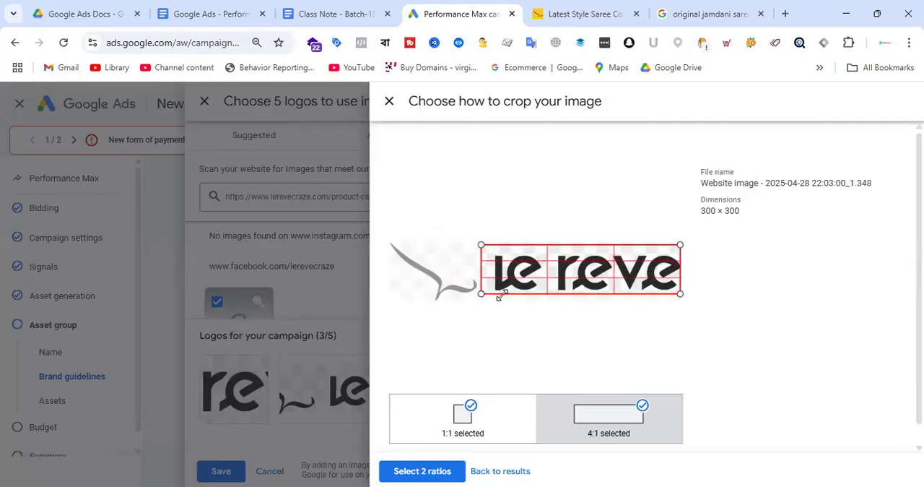
{"action": "left_click_drag", "start_coordinate": [606, 274], "coordinate": [631, 277]}
Shift the website logo's 1:1 crop to take in the swoosh's curved tail, and apply both crop ratios
{"action": "left_click", "coordinate": [476, 416]}
{"action": "mouse_move", "coordinate": [429, 287]}
{"action": "left_mouse_down"}
{"action": "mouse_move", "coordinate": [395, 280]}
{"action": "mouse_move", "coordinate": [434, 272]}
{"action": "mouse_move", "coordinate": [420, 273]}
{"action": "left_mouse_up"}
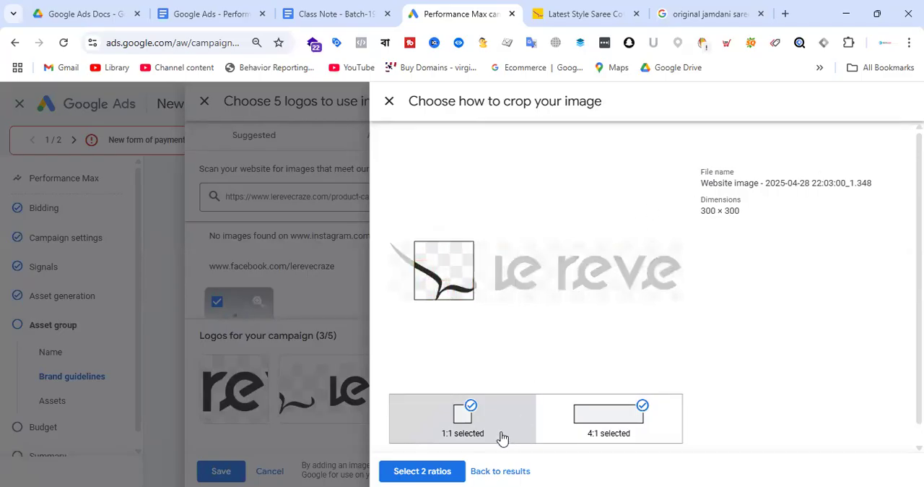
{"action": "left_click", "coordinate": [462, 470]}
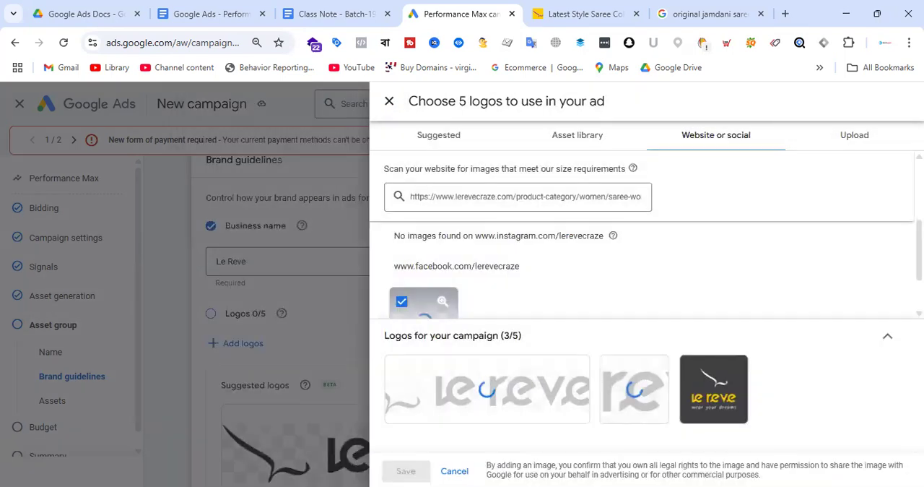
Remove the dark square logo from the campaign's logos and select it again from the Facebook results
{"action": "scroll", "coordinate": [641, 315], "scroll_direction": "down", "scroll_amount": 1}
{"action": "left_click", "coordinate": [723, 377]}
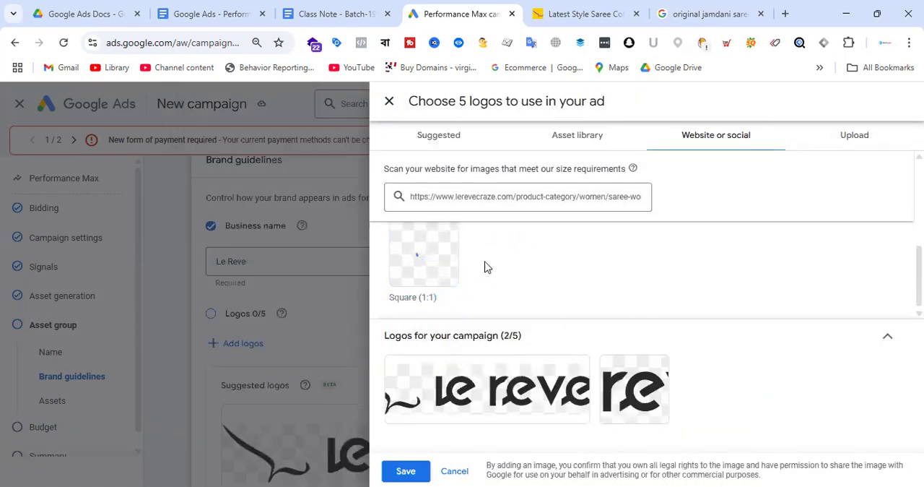
{"action": "scroll", "coordinate": [551, 303], "scroll_direction": "up", "scroll_amount": 2}
{"action": "scroll", "coordinate": [551, 304], "scroll_direction": "down", "scroll_amount": 3}
{"action": "left_click", "coordinate": [440, 265]}
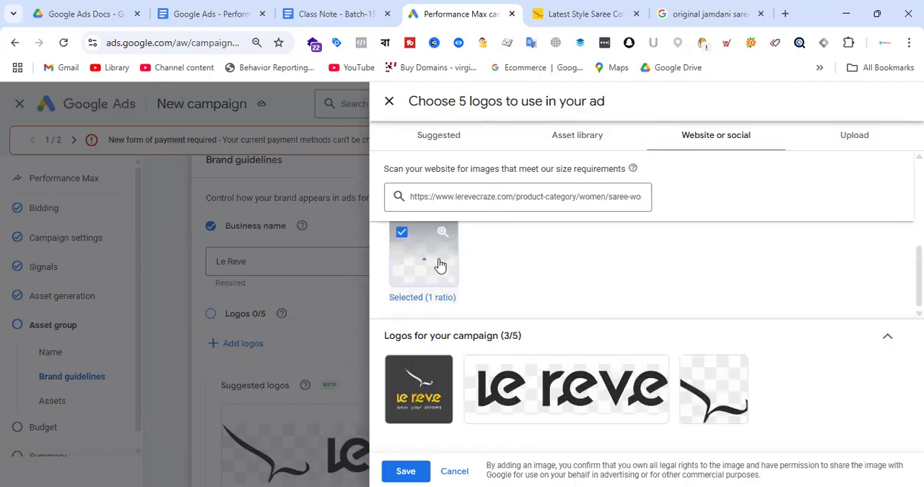
Add a 4:1 crop of the dark square logo around the lettering and tagline, keeping the 1:1 crop too
{"action": "left_click", "coordinate": [436, 369]}
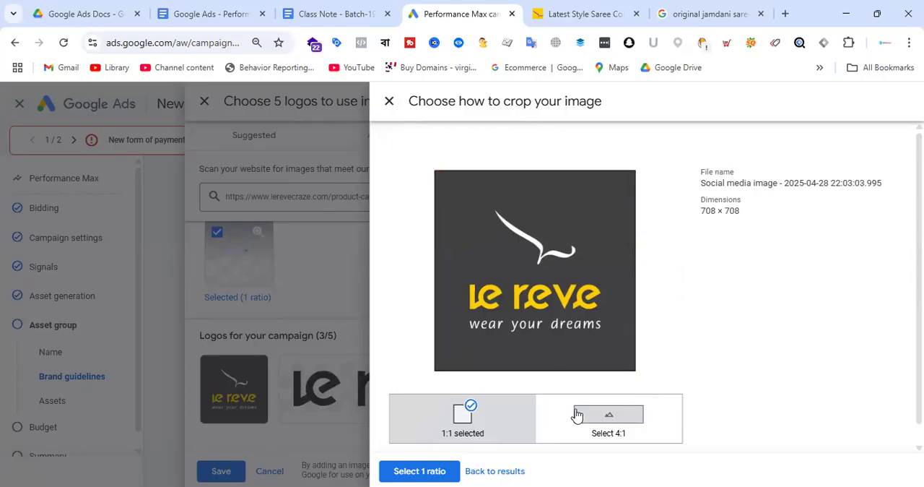
{"action": "left_click", "coordinate": [606, 417]}
{"action": "left_click_drag", "start_coordinate": [577, 286], "coordinate": [583, 304]}
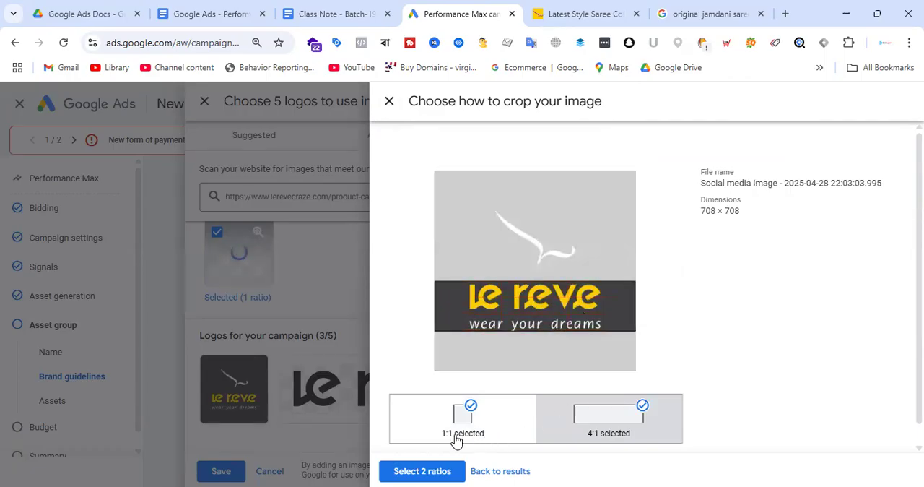
{"action": "left_click", "coordinate": [488, 431]}
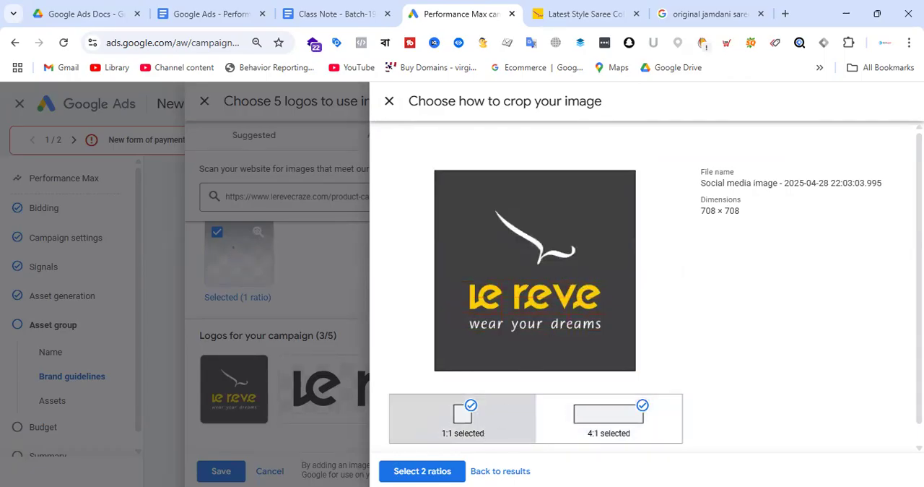
{"action": "left_click", "coordinate": [435, 470]}
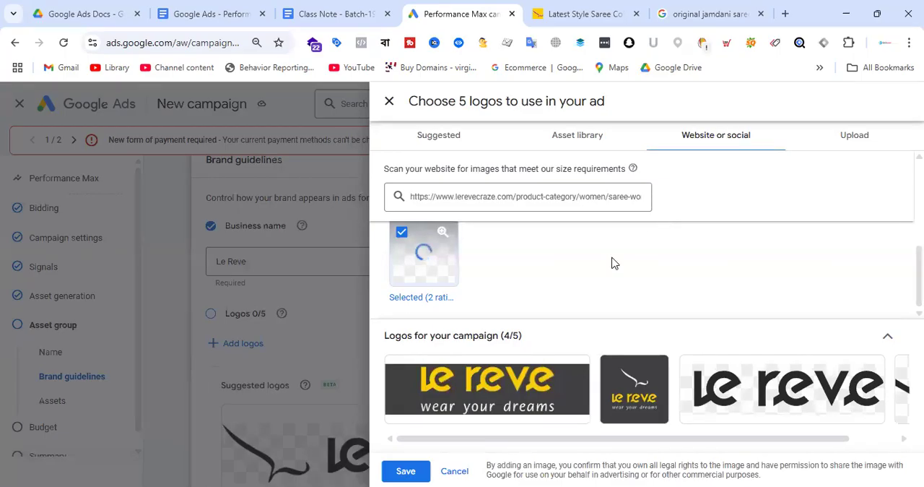
Save the selected logos to the brand guidelines and go to the generated headlines in the assets section
{"action": "left_click", "coordinate": [414, 469]}
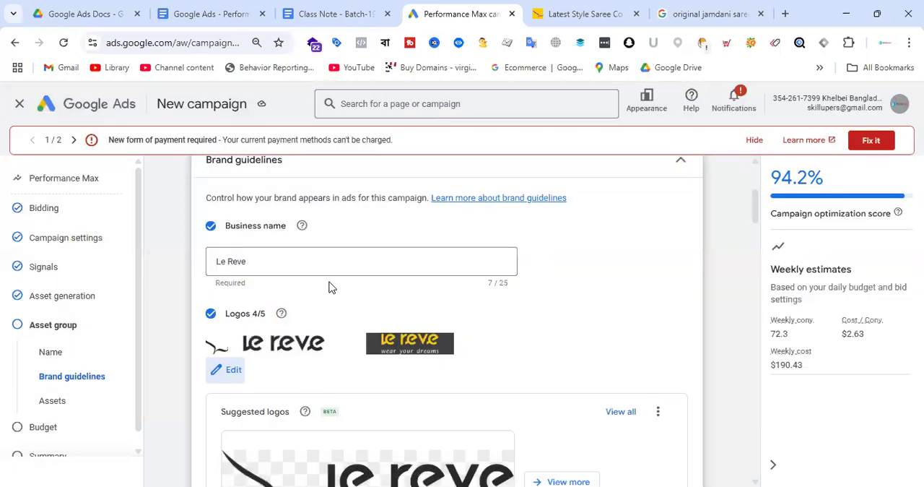
{"action": "scroll", "coordinate": [379, 266], "scroll_direction": "down", "scroll_amount": 2}
{"action": "scroll", "coordinate": [522, 228], "scroll_direction": "down", "scroll_amount": 5}
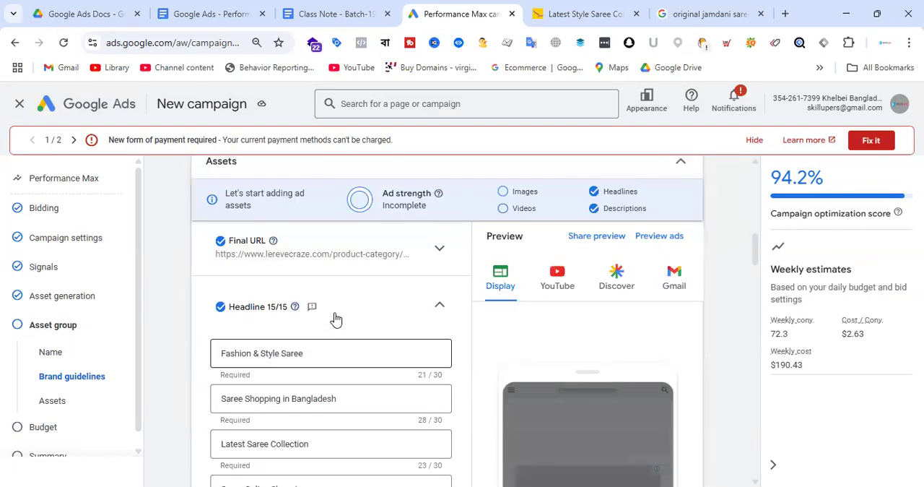
Review the asset group's generated headlines, long headlines, descriptions and suggested images
{"action": "scroll", "coordinate": [394, 267], "scroll_direction": "down", "scroll_amount": 10}
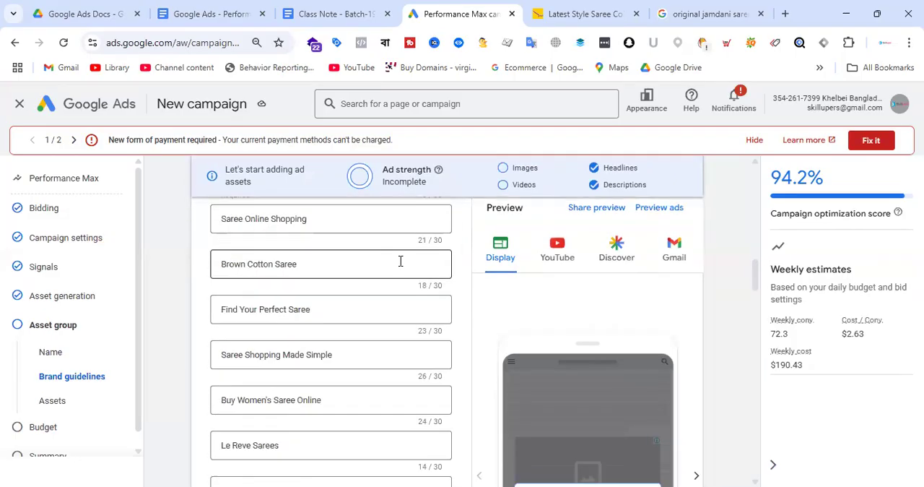
{"action": "scroll", "coordinate": [385, 280], "scroll_direction": "down", "scroll_amount": 10}
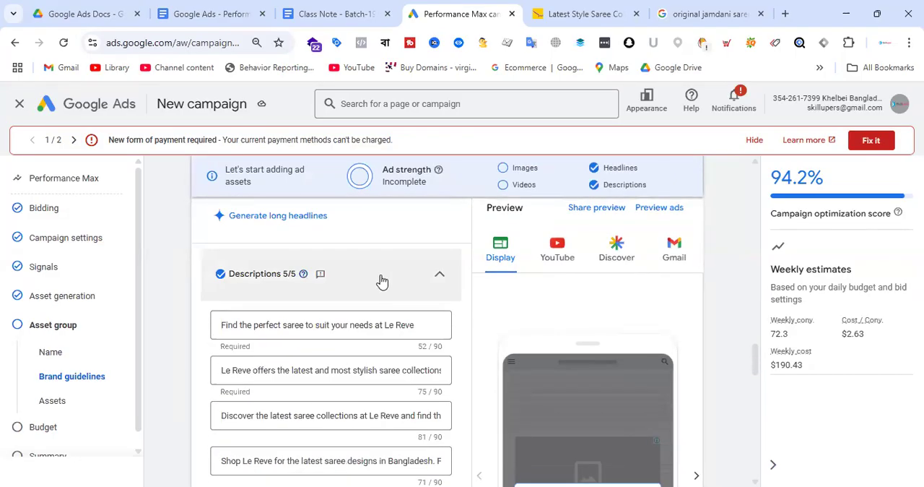
{"action": "scroll", "coordinate": [383, 286], "scroll_direction": "up", "scroll_amount": 3}
{"action": "scroll", "coordinate": [384, 286], "scroll_direction": "up", "scroll_amount": 10}
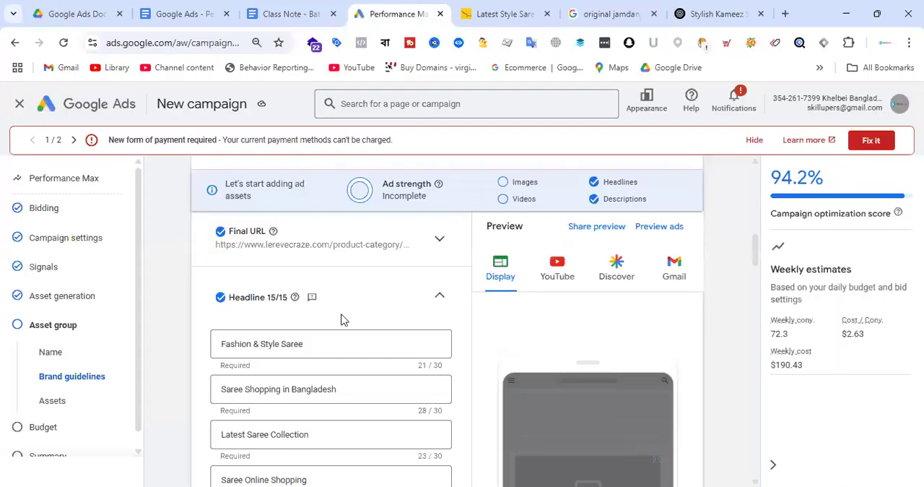
{"action": "scroll", "coordinate": [343, 320], "scroll_direction": "down", "scroll_amount": 5}
{"action": "scroll", "coordinate": [336, 309], "scroll_direction": "down", "scroll_amount": 4}
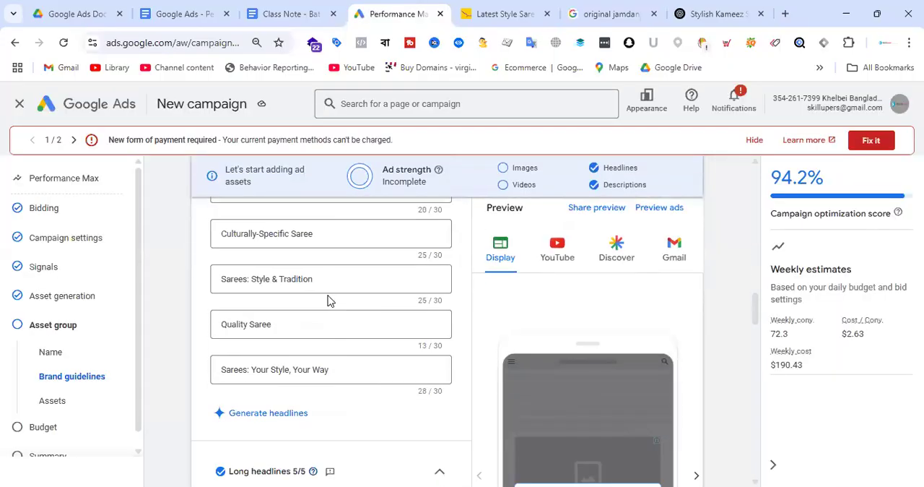
{"action": "scroll", "coordinate": [328, 301], "scroll_direction": "down", "scroll_amount": 20}
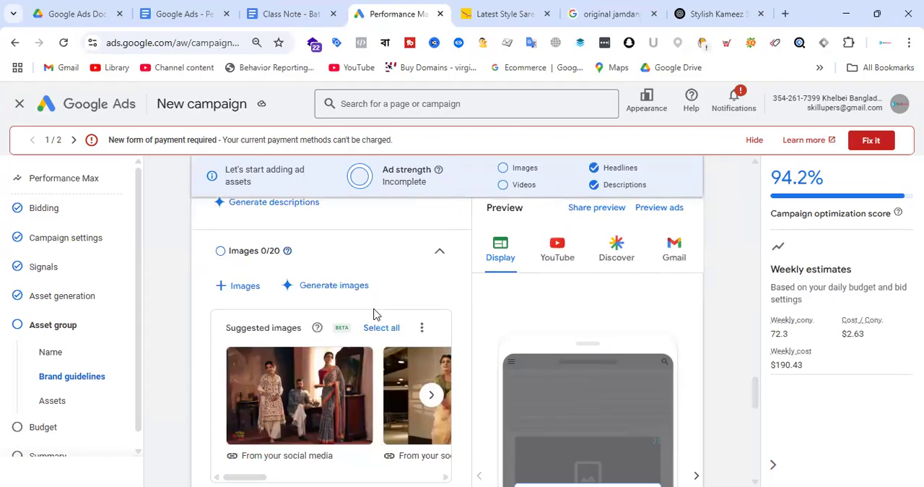
{"action": "scroll", "coordinate": [377, 320], "scroll_direction": "down", "scroll_amount": 3}
{"action": "scroll", "coordinate": [375, 318], "scroll_direction": "up", "scroll_amount": 15}
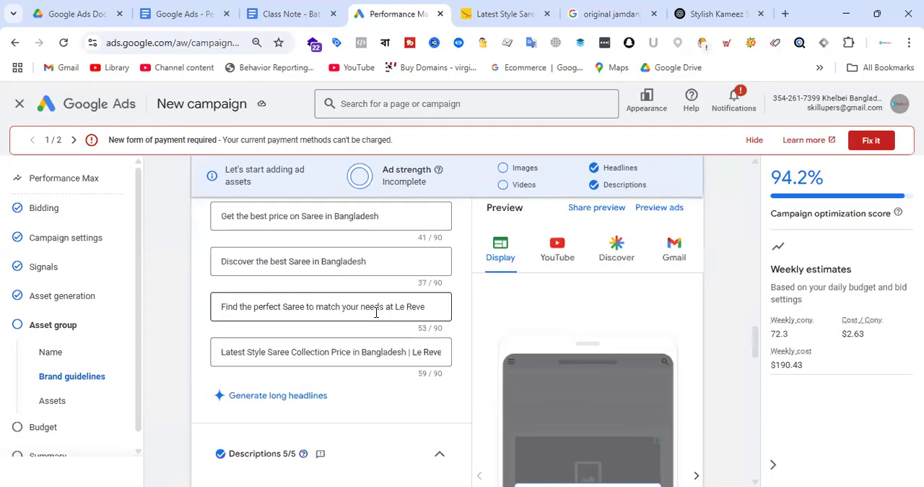
{"action": "scroll", "coordinate": [376, 315], "scroll_direction": "up", "scroll_amount": 10}
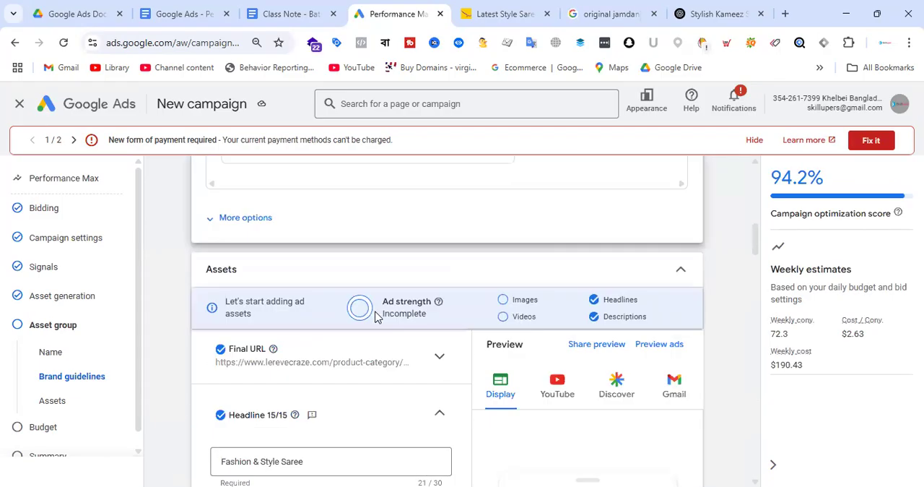
{"action": "scroll", "coordinate": [355, 301], "scroll_direction": "down", "scroll_amount": 3}
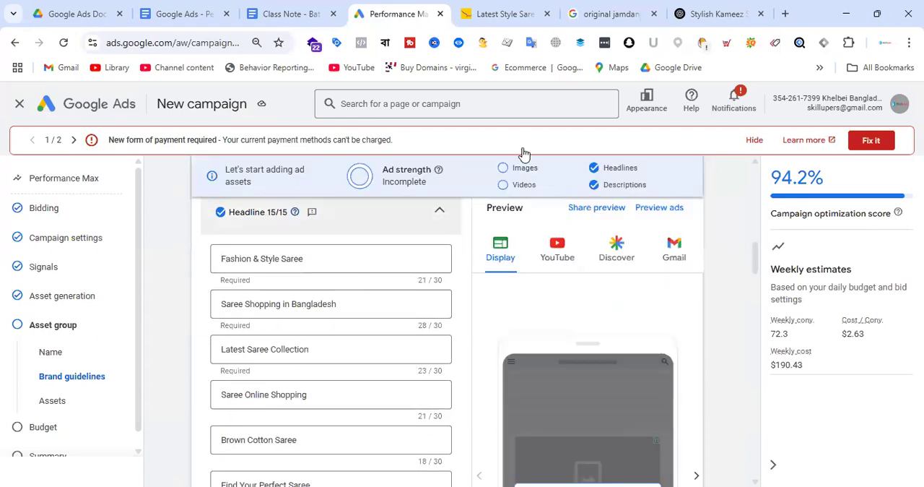
Reload the ChatGPT conversation and copy the URL of Le Reve's women's saree category page
{"action": "left_click", "coordinate": [717, 14]}
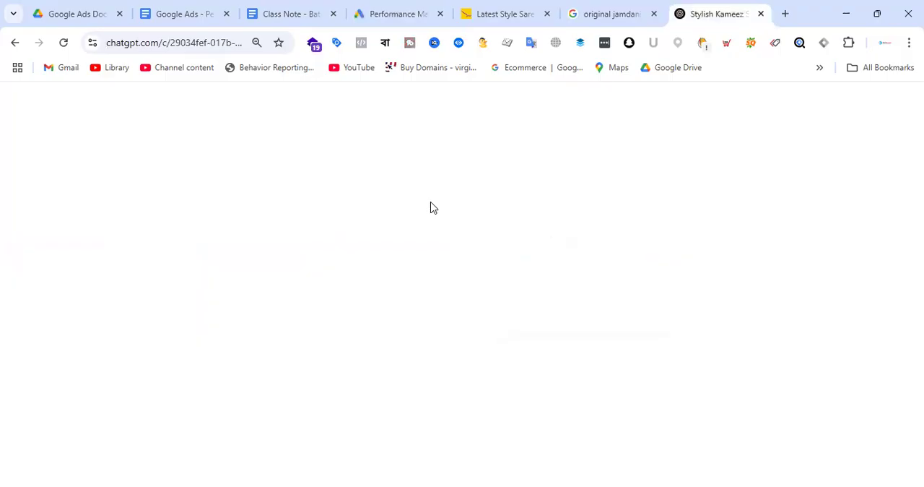
{"action": "left_click", "coordinate": [64, 44]}
{"action": "left_click", "coordinate": [471, 13]}
{"action": "left_click", "coordinate": [181, 42]}
{"action": "right_click", "coordinate": [183, 43]}
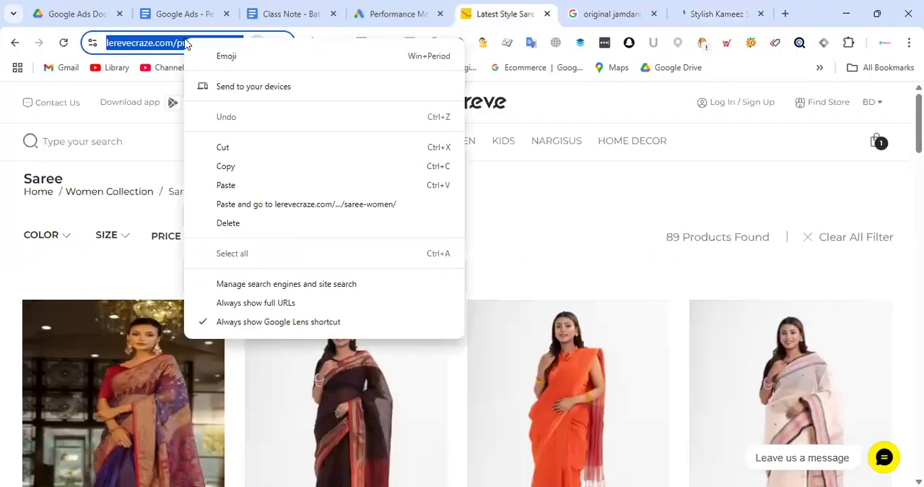
{"action": "left_click", "coordinate": [254, 171]}
Send ChatGPT the message "Landing page URL:" followed by the copied saree page address
{"action": "left_click", "coordinate": [729, 14]}
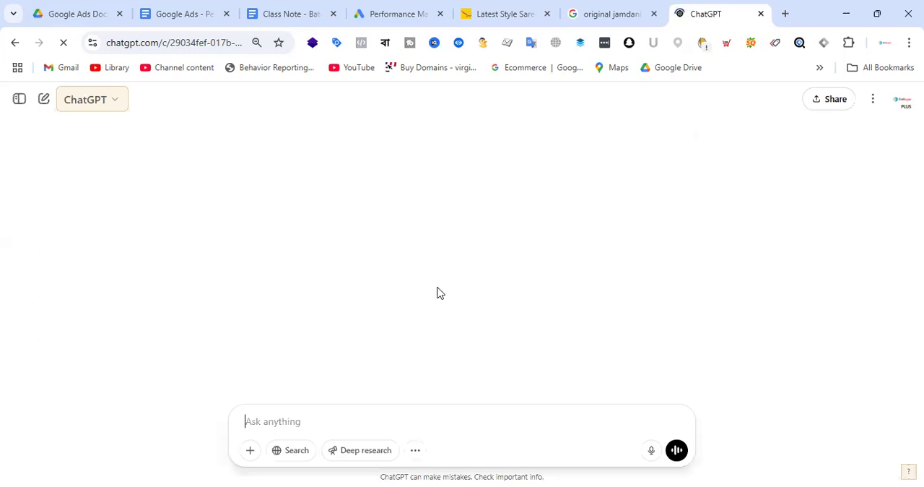
{"action": "left_click", "coordinate": [319, 419]}
{"action": "type", "text": "La"}
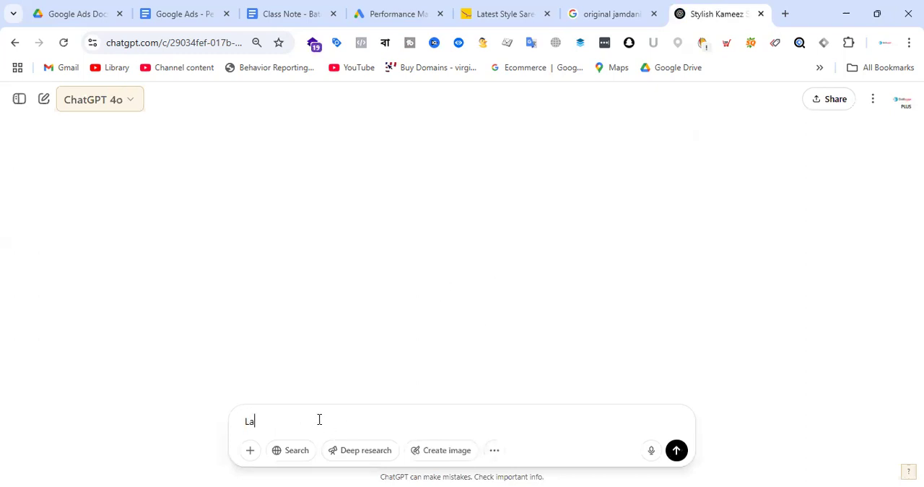
{"action": "type", "text": "nding page URL:"}
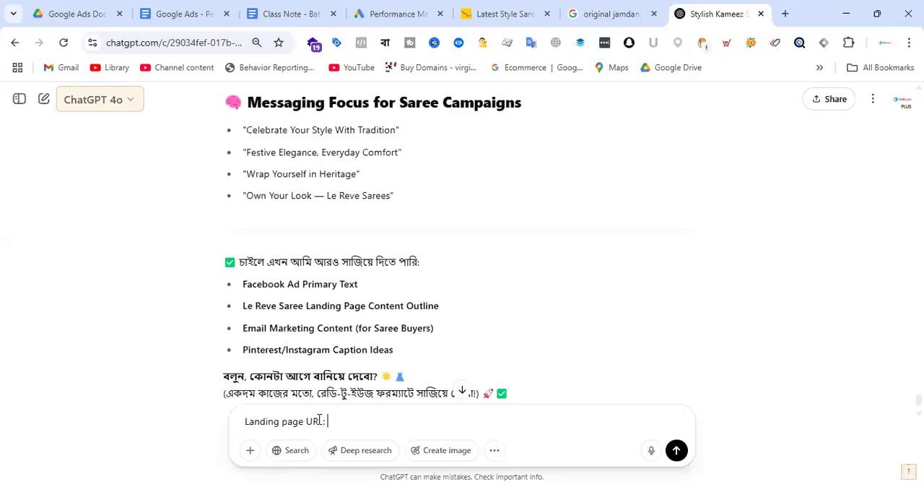
{"action": "key", "text": "ctrl+v"}
{"action": "key", "text": "Return"}
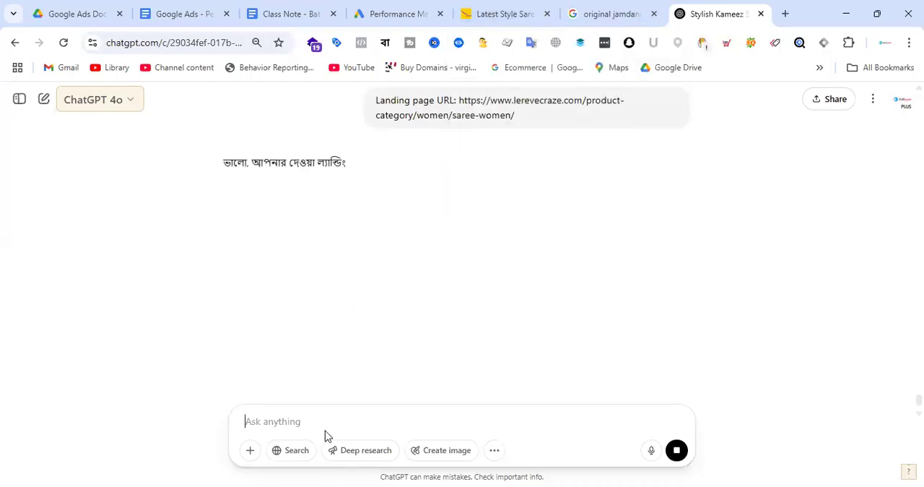
Skim the landing page content reply and send the follow-up message "Product: le Reve saree"
{"action": "type", "text": "Product"}
{"action": "key", "text": "BackSpace"}
{"action": "type", "text": ": "}
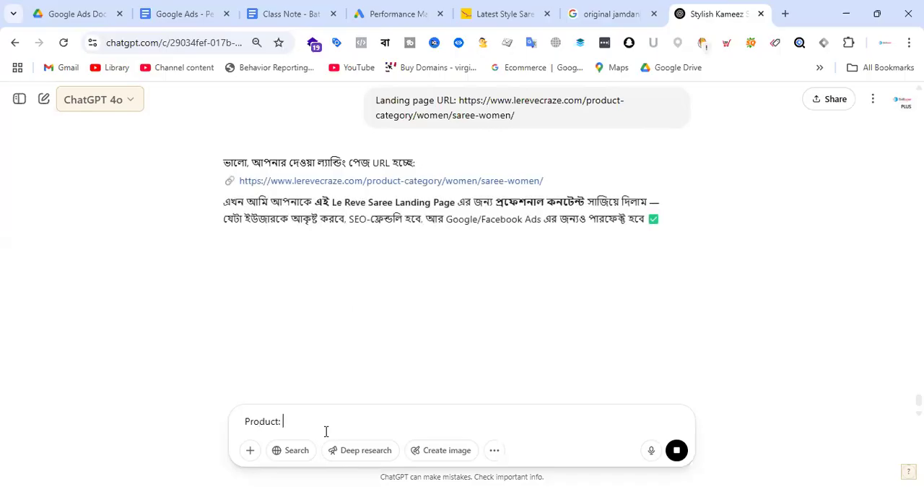
{"action": "type", "text": "le Reve "}
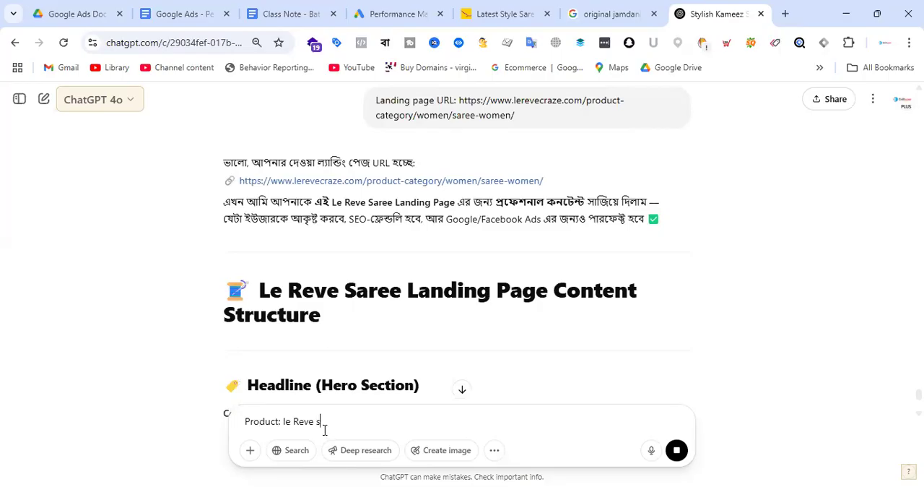
{"action": "type", "text": "saree"}
{"action": "scroll", "coordinate": [503, 253], "scroll_direction": "down", "scroll_amount": 3}
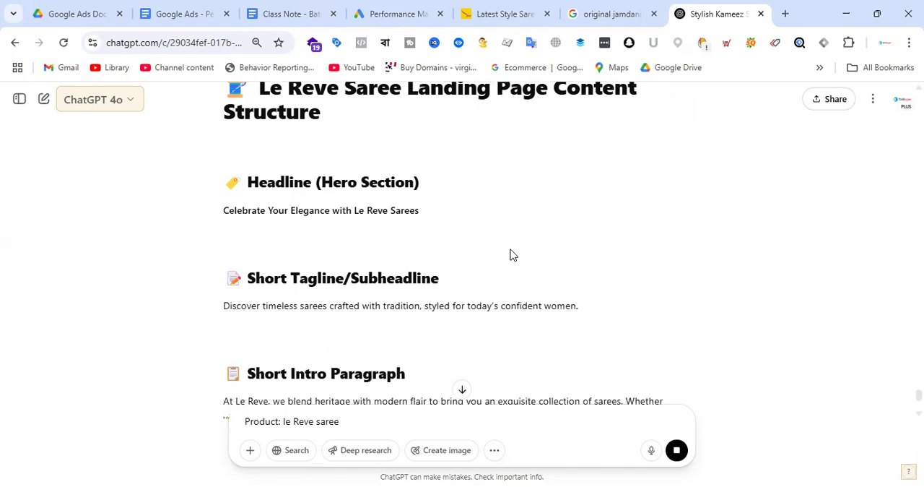
{"action": "scroll", "coordinate": [511, 254], "scroll_direction": "down", "scroll_amount": 5}
{"action": "scroll", "coordinate": [516, 253], "scroll_direction": "down", "scroll_amount": 6}
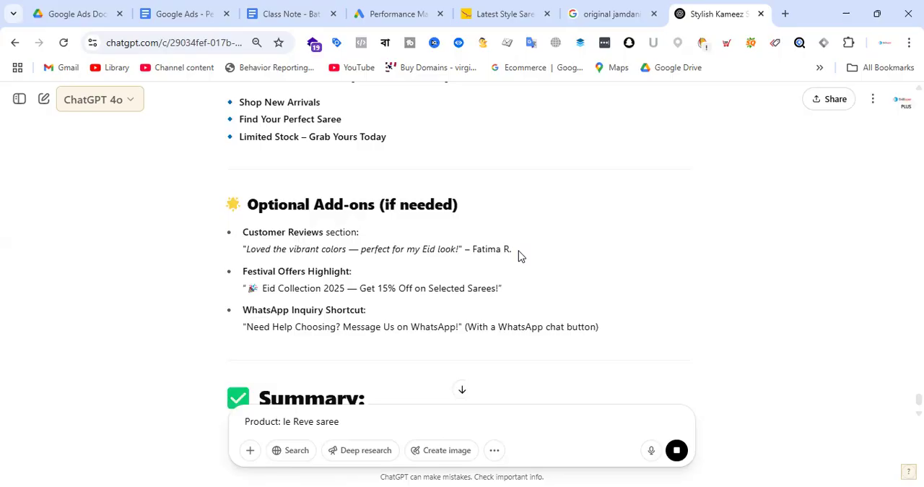
{"action": "key", "text": "Return"}
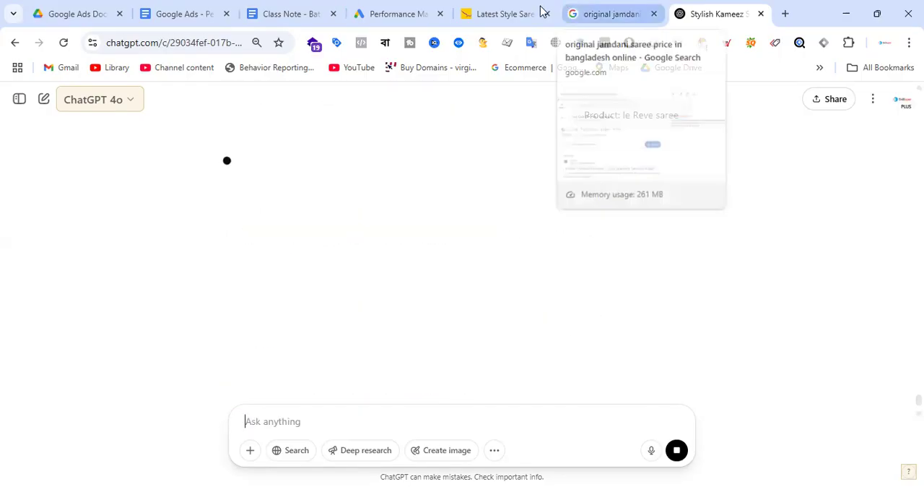
Ask ChatGPT to "write google ads headlines for PMax campaign with offer 15%"
{"action": "type", "text": "write"}
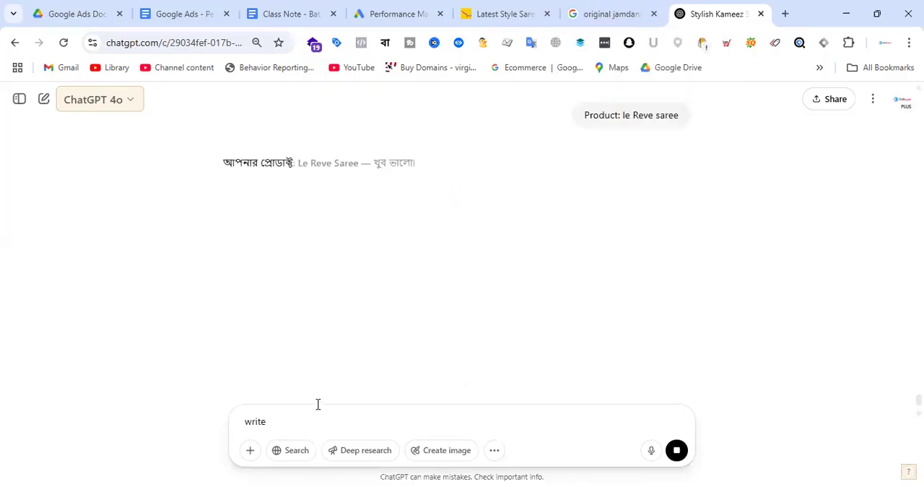
{"action": "type", "text": " g"}
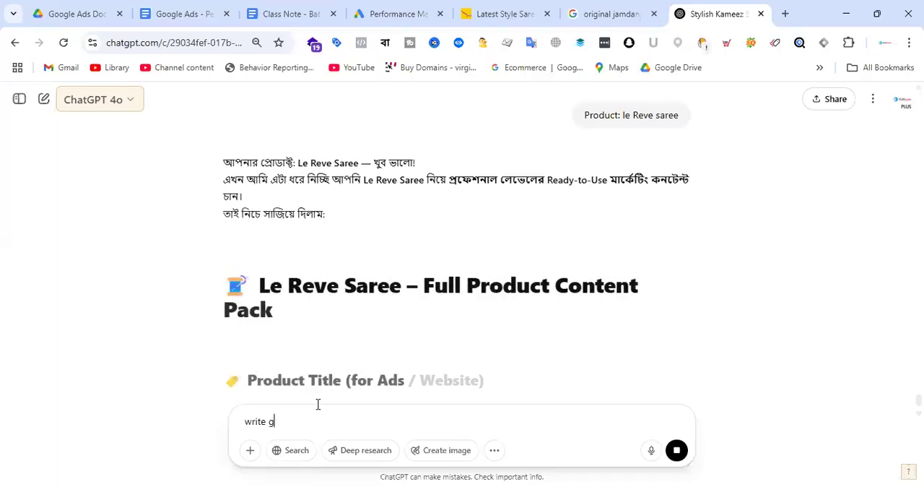
{"action": "type", "text": "ogole ads"}
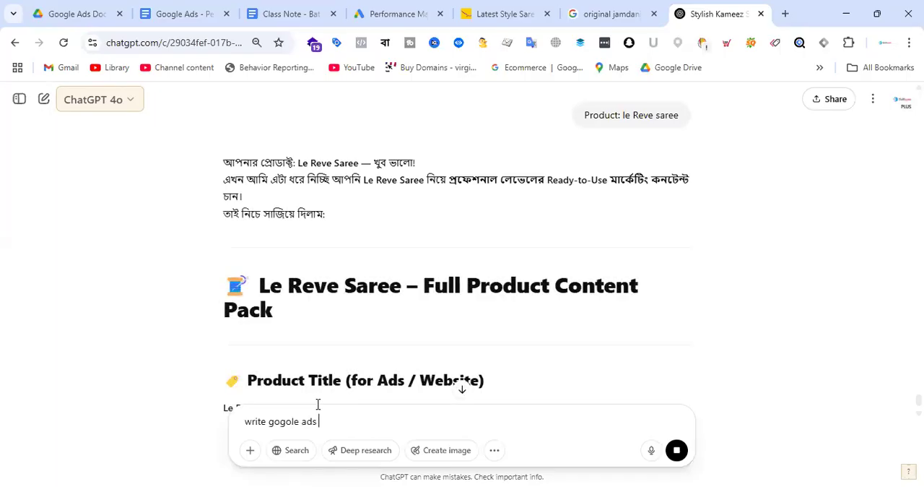
{"action": "key", "text": "BackSpace"}
{"action": "key", "text": "BackSpace"}
{"action": "key", "text": "BackSpace"}
{"action": "key", "text": "BackSpace"}
{"action": "key", "text": "BackSpace"}
{"action": "key", "text": "BackSpace"}
{"action": "key", "text": "BackSpace"}
{"action": "key", "text": "BackSpace"}
{"action": "type", "text": "ogle ads "}
{"action": "type", "text": "headlines for PMax c"}
{"action": "type", "text": "am"}
{"action": "type", "text": "amp"}
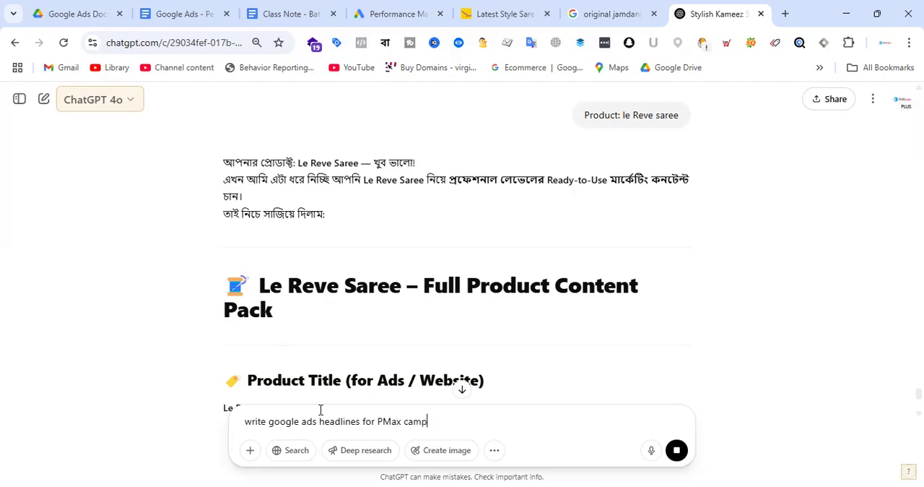
{"action": "type", "text": "aign"}
{"action": "type", "text": "with offer 15"}
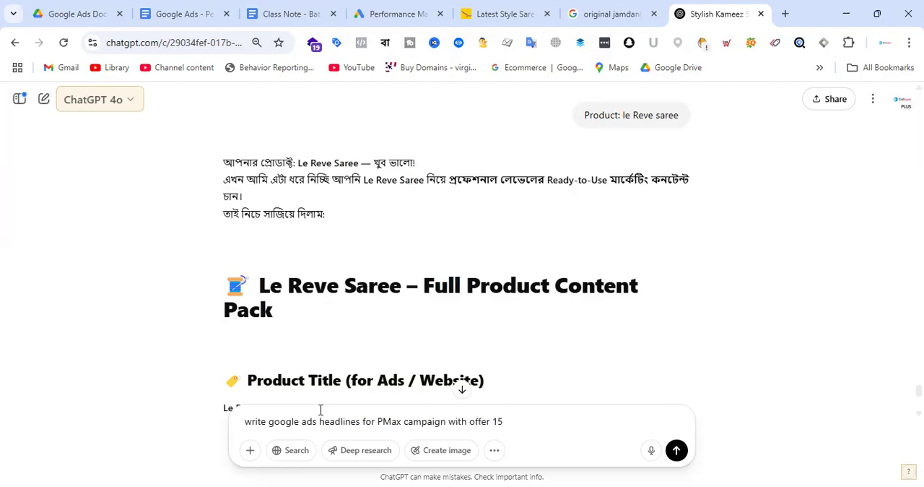
{"action": "type", "text": "% discount"}
{"action": "key", "text": "Return"}
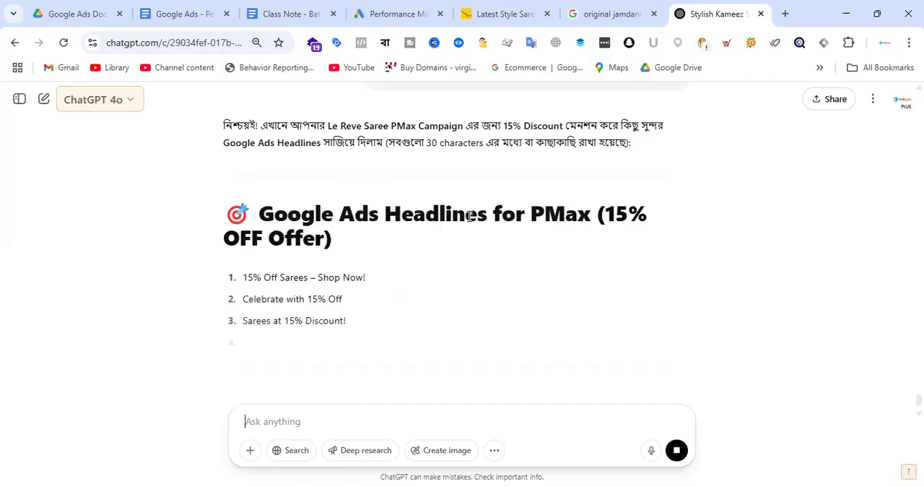
Replace the campaign's first headline in Google Ads with ChatGPT's "Style Your Look – 15% Off"
{"action": "scroll", "coordinate": [470, 217], "scroll_direction": "down", "scroll_amount": 2}
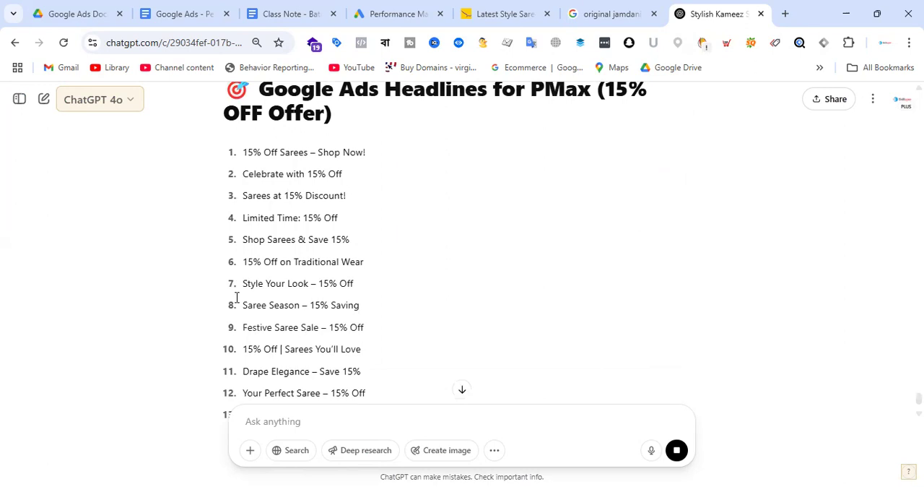
{"action": "left_click_drag", "start_coordinate": [244, 283], "coordinate": [355, 284]}
{"action": "key", "text": "ctrl+c"}
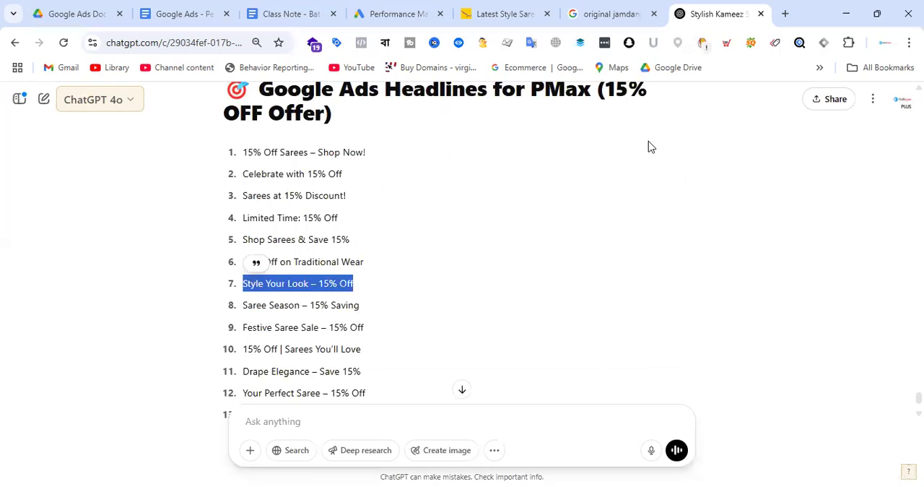
{"action": "left_click", "coordinate": [398, 13]}
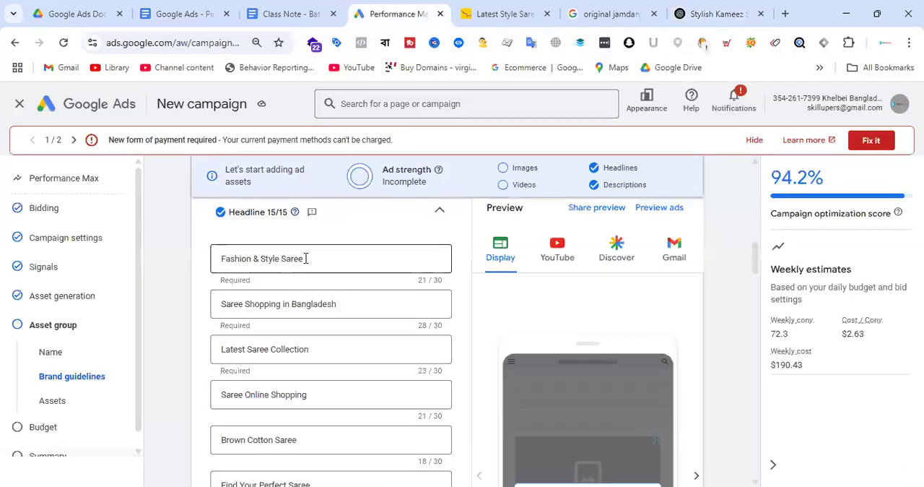
{"action": "triple_click", "coordinate": [319, 261]}
{"action": "key", "text": "ctrl+v"}
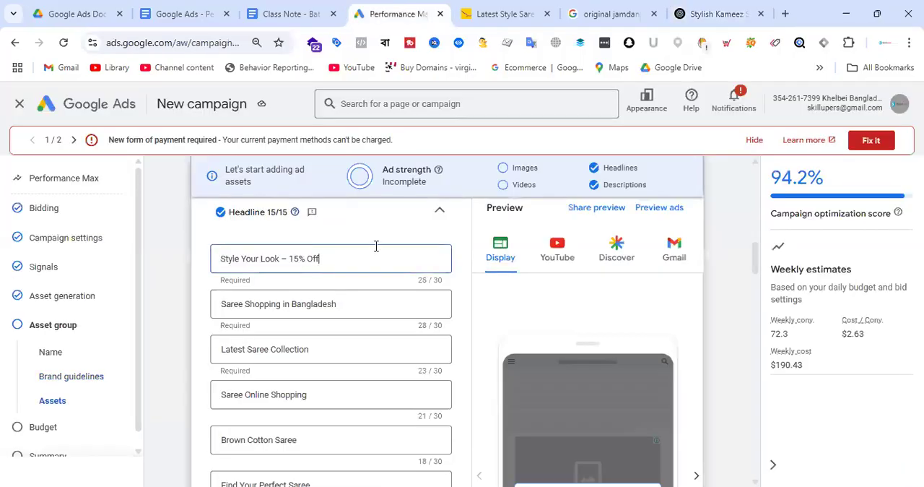
Copy "Saree Season – 15% Saving" from the ChatGPT list and replace the campaign's second headline with it
{"action": "left_click", "coordinate": [691, 10]}
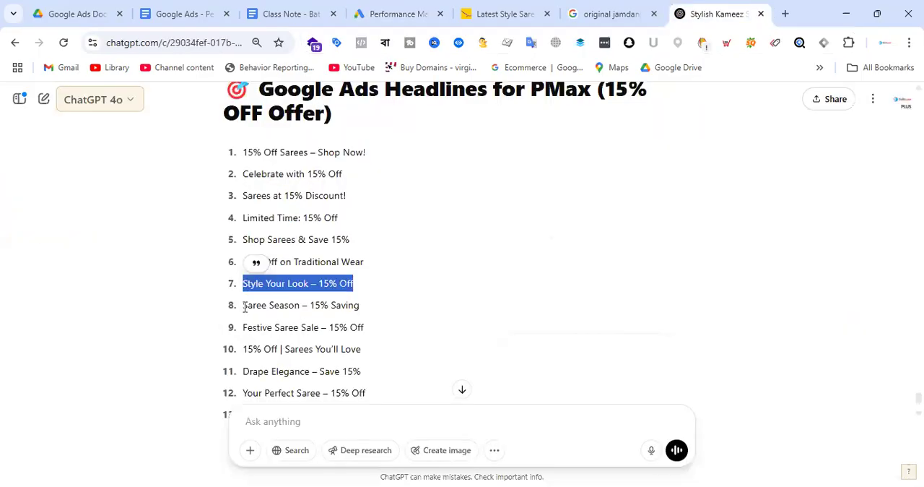
{"action": "left_click_drag", "start_coordinate": [243, 306], "coordinate": [370, 308]}
{"action": "key", "text": "ctrl+c"}
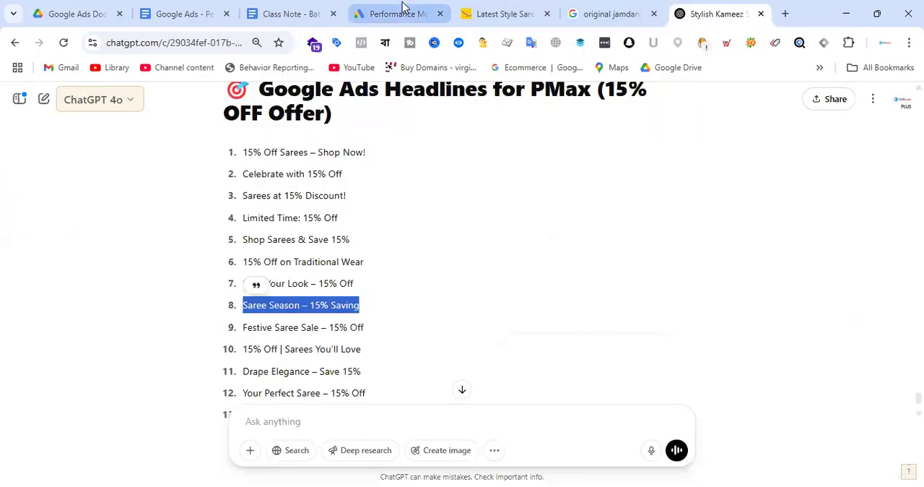
{"action": "left_click", "coordinate": [401, 14]}
{"action": "left_click", "coordinate": [299, 303]}
{"action": "key", "text": "ctrl+a"}
{"action": "key", "text": "ctrl+v"}
Copy "Festive Saree Sale – 15% Off" from the ChatGPT list and replace the campaign's third headline with it
{"action": "left_click", "coordinate": [677, 14]}
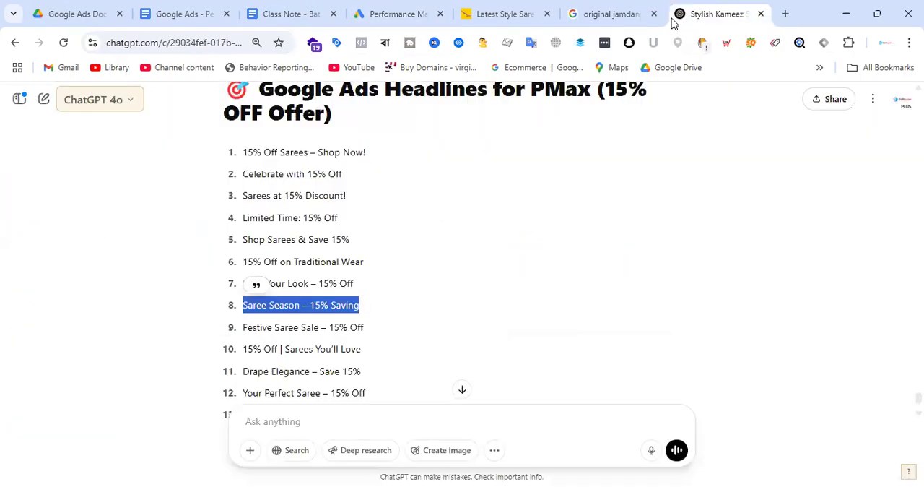
{"action": "left_click_drag", "start_coordinate": [241, 328], "coordinate": [365, 329]}
{"action": "key", "text": "ctrl+c"}
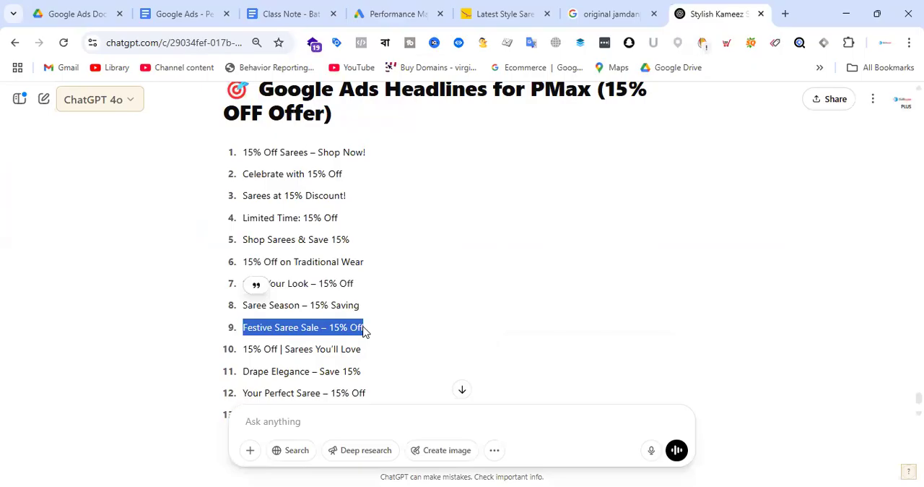
{"action": "left_click", "coordinate": [396, 13]}
{"action": "left_click", "coordinate": [288, 348]}
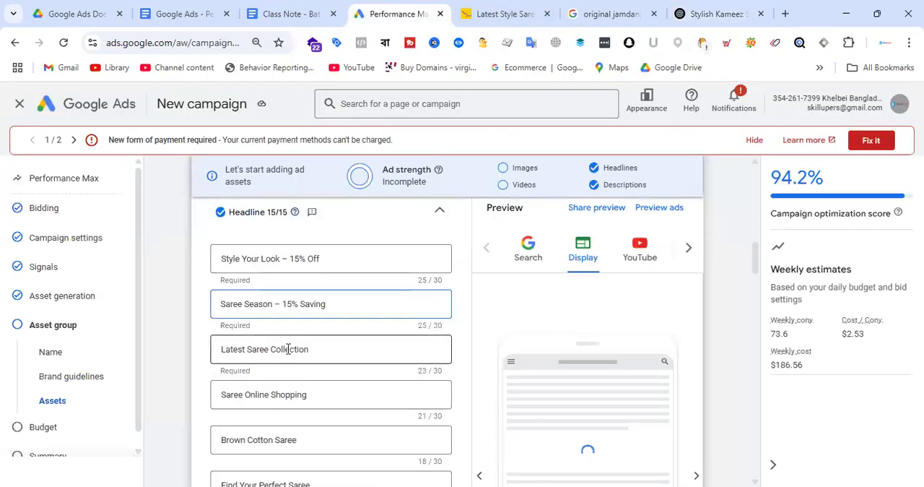
{"action": "key", "text": "ctrl+a"}
{"action": "key", "text": "ctrl+v"}
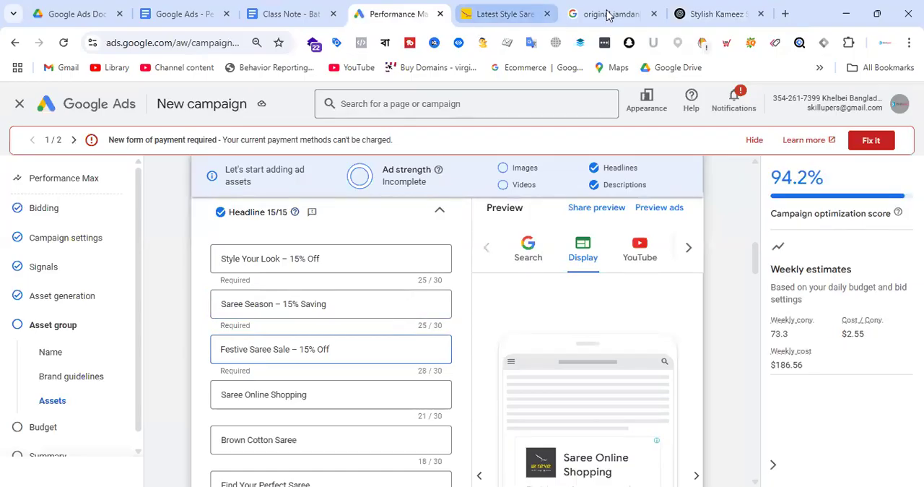
Copy "Drape Elegance – Save 15%" from the ChatGPT list and replace the campaign's fourth headline in Google Ads with it
{"action": "left_click", "coordinate": [704, 13]}
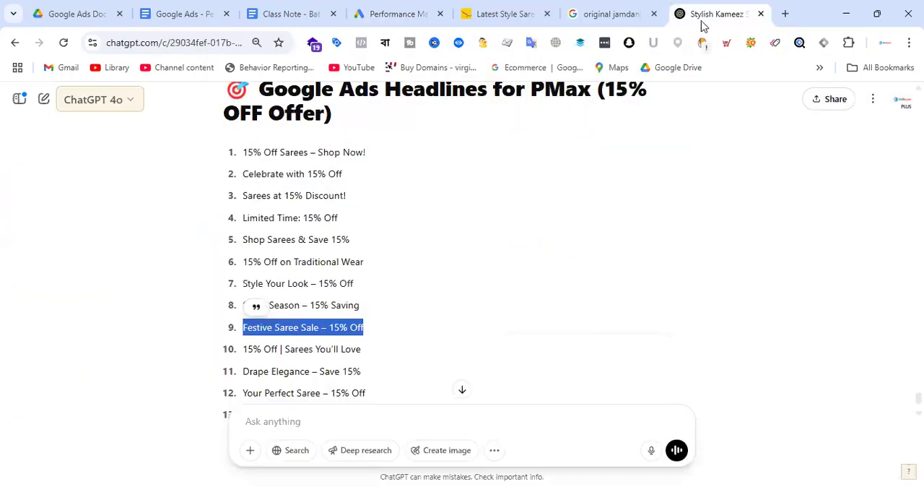
{"action": "scroll", "coordinate": [260, 231], "scroll_direction": "down", "scroll_amount": 2}
{"action": "left_click_drag", "start_coordinate": [244, 236], "coordinate": [361, 247]}
{"action": "key", "text": "ctrl+c"}
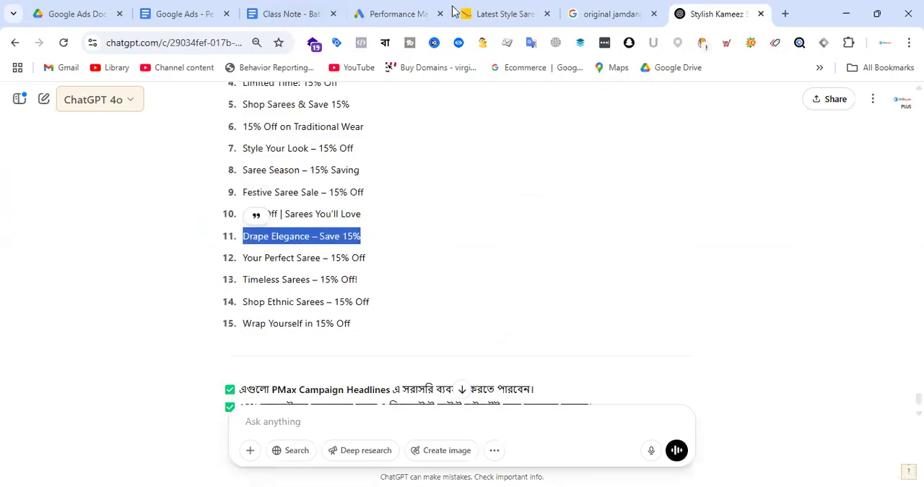
{"action": "left_click", "coordinate": [401, 14]}
{"action": "left_click", "coordinate": [271, 396]}
{"action": "key", "text": "ctrl+a"}
{"action": "key", "text": "ctrl+v"}
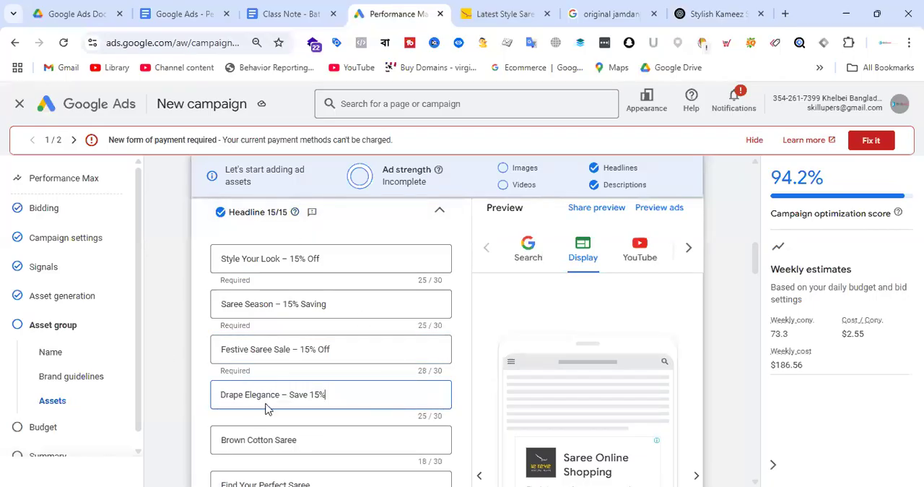
Review the asset group's remaining headlines, long headlines, descriptions, sitelinks and call to action
{"action": "scroll", "coordinate": [383, 352], "scroll_direction": "down", "scroll_amount": 2}
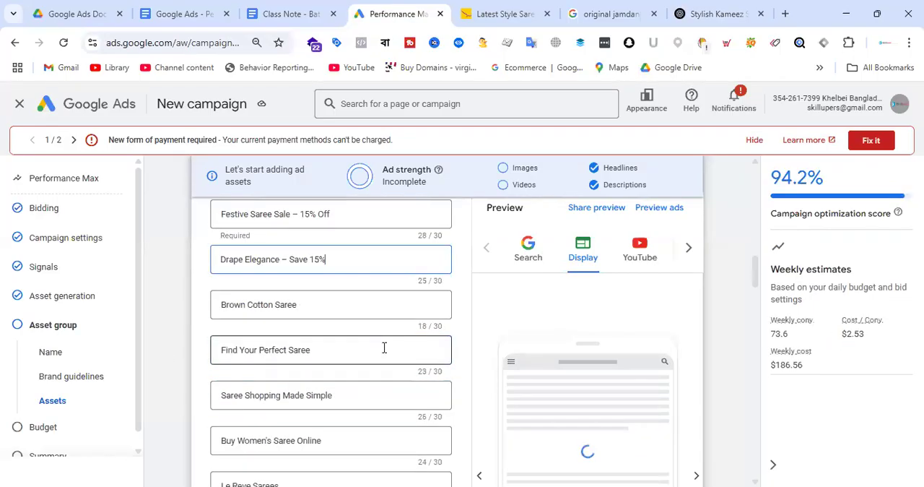
{"action": "scroll", "coordinate": [384, 348], "scroll_direction": "up", "scroll_amount": 5}
{"action": "scroll", "coordinate": [383, 350], "scroll_direction": "down", "scroll_amount": 3}
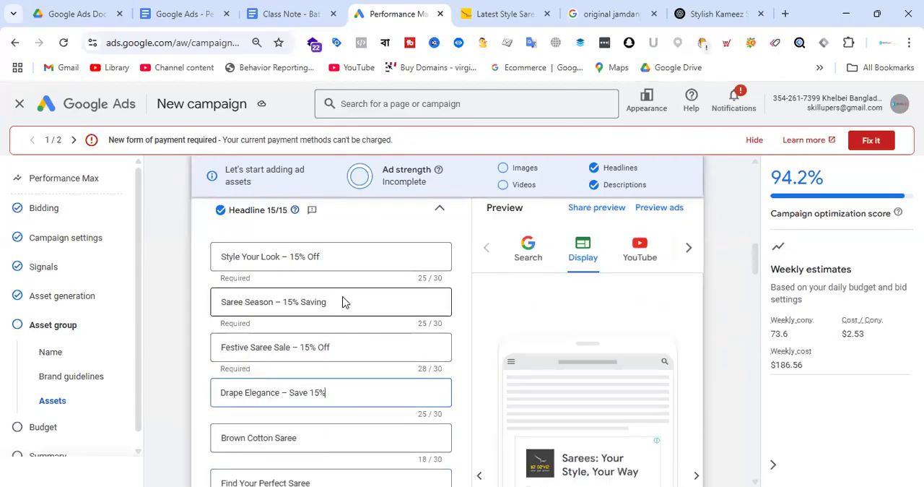
{"action": "scroll", "coordinate": [327, 301], "scroll_direction": "down", "scroll_amount": 5}
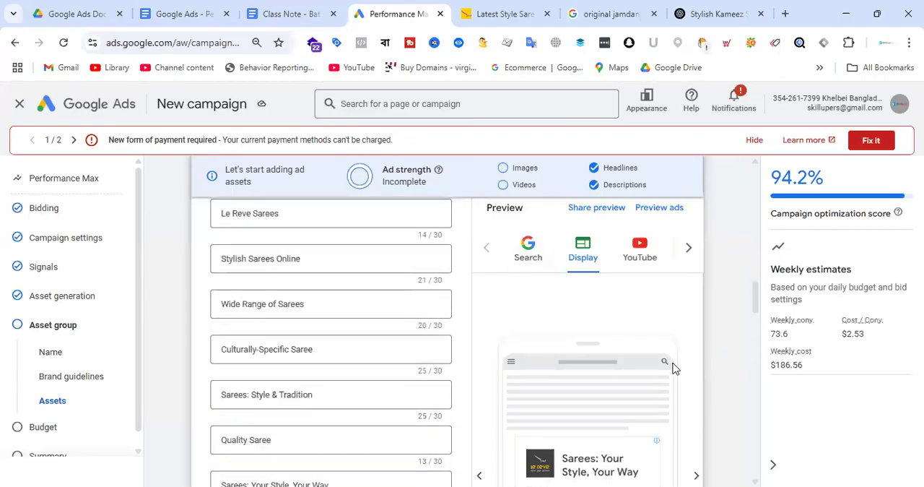
{"action": "scroll", "coordinate": [672, 368], "scroll_direction": "down", "scroll_amount": 2}
{"action": "scroll", "coordinate": [670, 405], "scroll_direction": "down", "scroll_amount": 8}
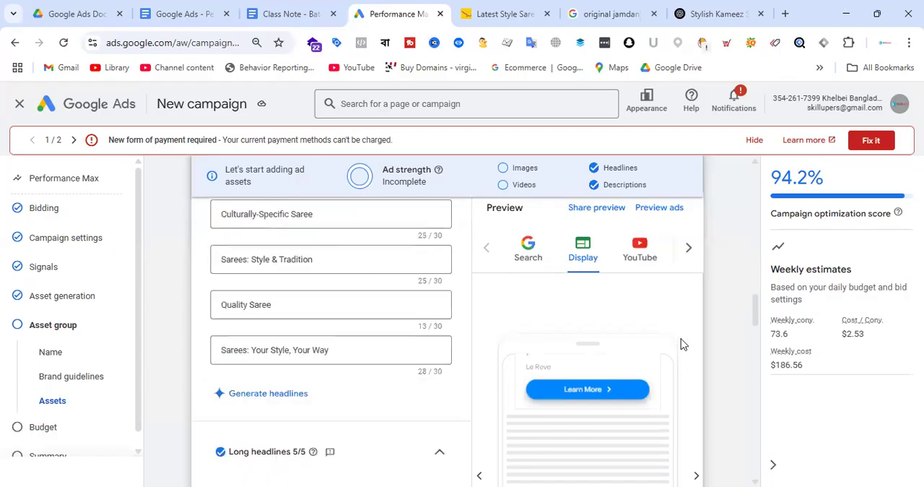
{"action": "scroll", "coordinate": [686, 434], "scroll_direction": "down", "scroll_amount": 8}
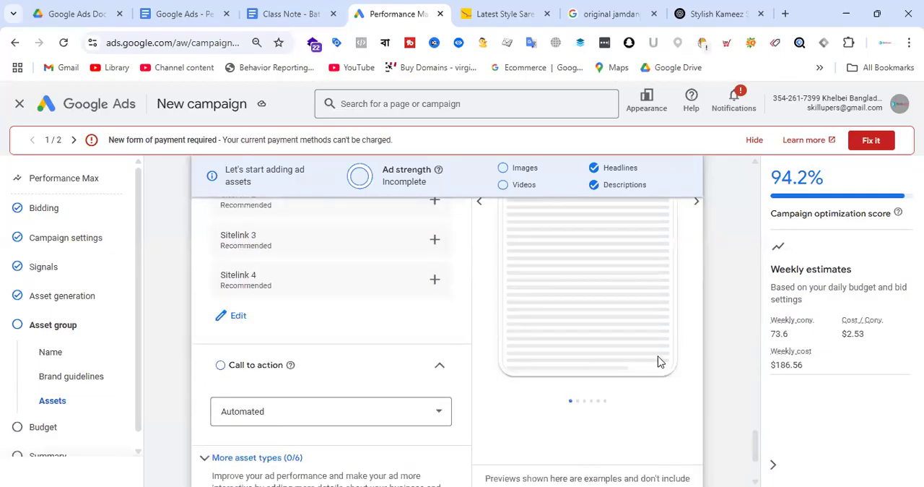
{"action": "scroll", "coordinate": [667, 311], "scroll_direction": "up", "scroll_amount": 1}
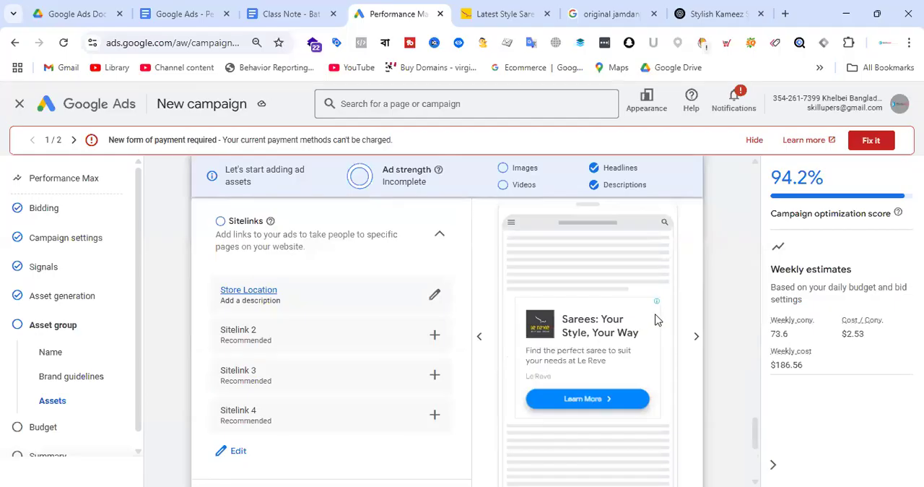
{"action": "scroll", "coordinate": [381, 309], "scroll_direction": "up", "scroll_amount": 5}
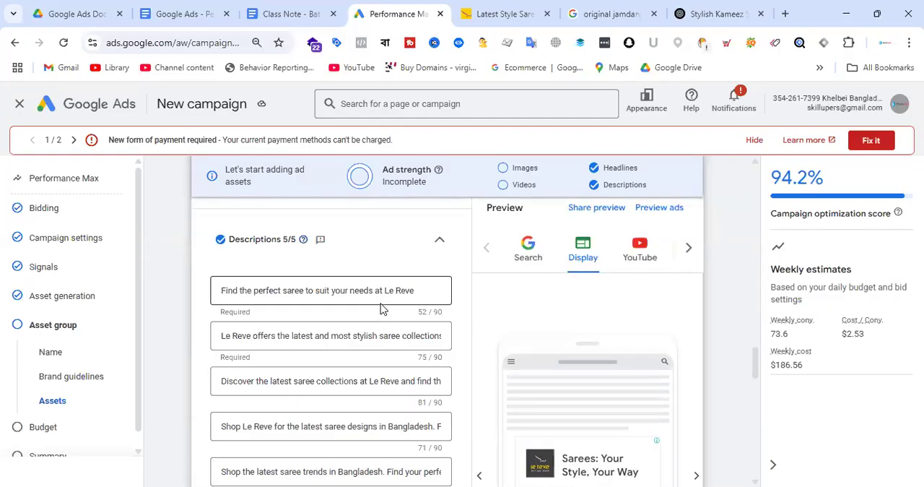
{"action": "scroll", "coordinate": [375, 310], "scroll_direction": "down", "scroll_amount": 2}
{"action": "scroll", "coordinate": [374, 294], "scroll_direction": "up", "scroll_amount": 5}
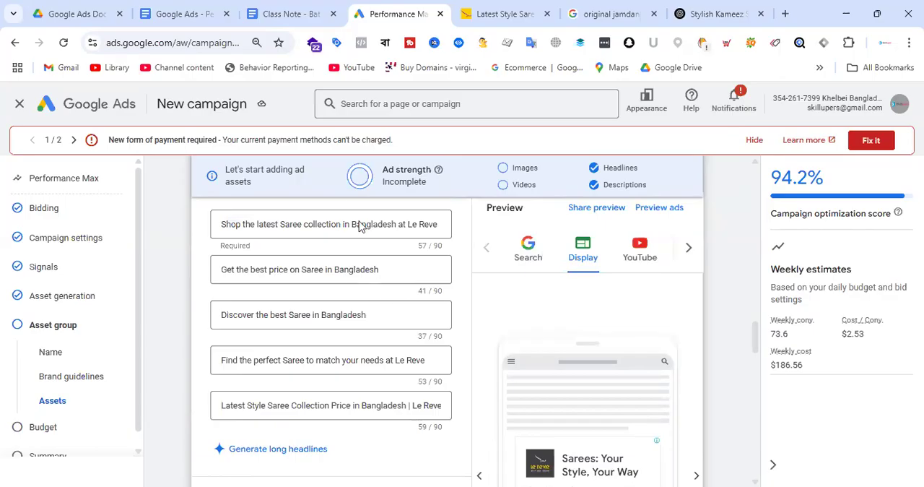
{"action": "scroll", "coordinate": [375, 288], "scroll_direction": "up", "scroll_amount": 6}
{"action": "scroll", "coordinate": [394, 303], "scroll_direction": "up", "scroll_amount": 5}
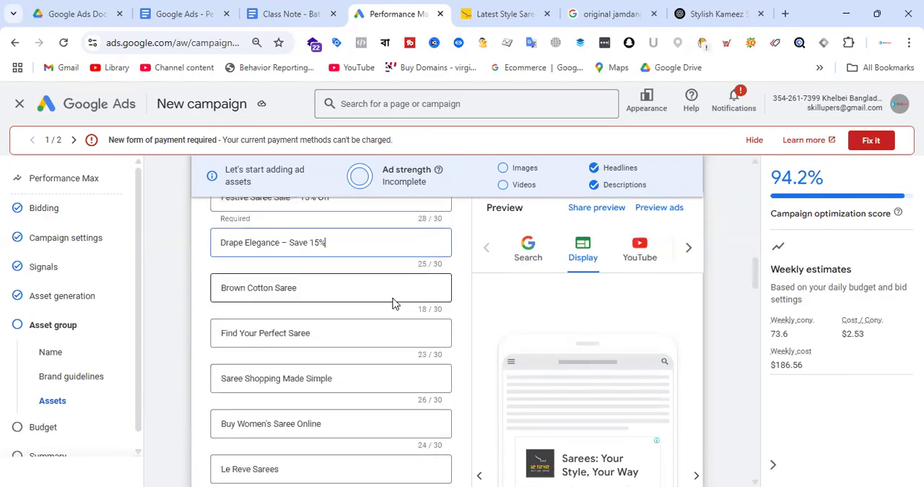
Copy "Shop Ethnic Sarees" from the ChatGPT list and replace the fifth headline, "Brown Cotton Saree", in Google Ads with it
{"action": "left_click", "coordinate": [728, 8]}
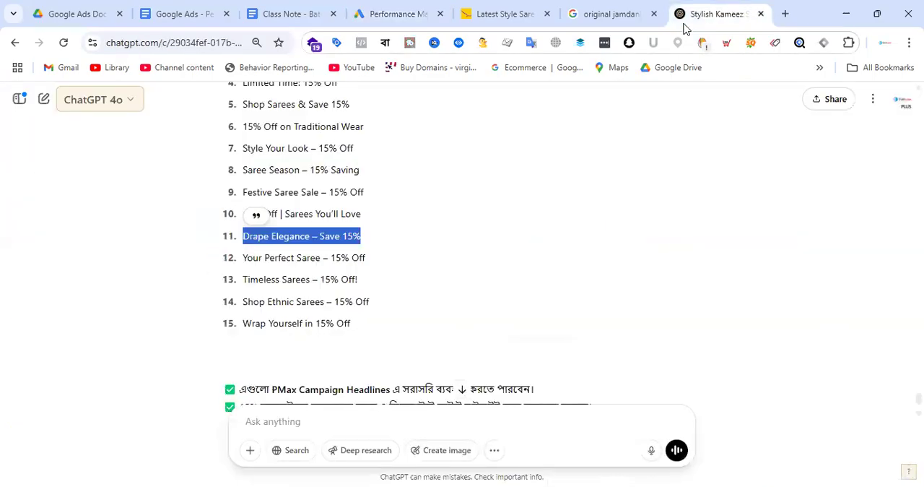
{"action": "left_click_drag", "start_coordinate": [244, 301], "coordinate": [325, 302]}
{"action": "key", "text": "ctrl+c"}
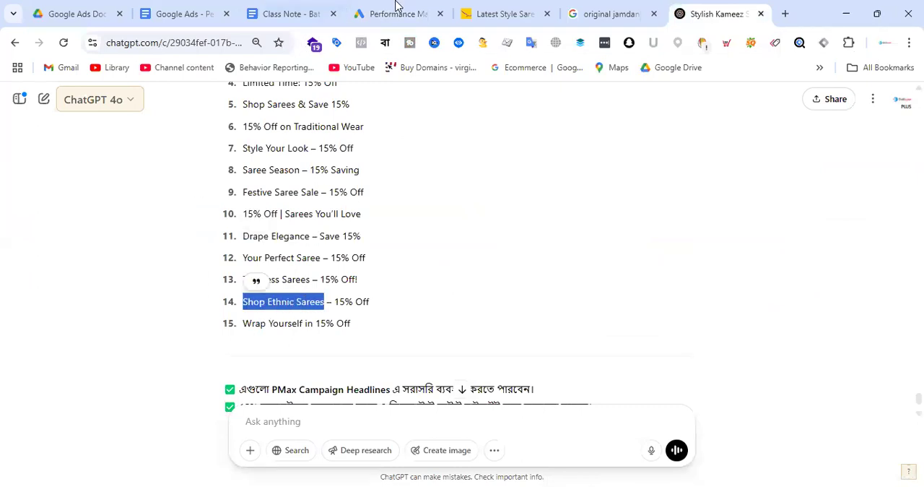
{"action": "left_click", "coordinate": [398, 13]}
{"action": "left_click", "coordinate": [309, 422]}
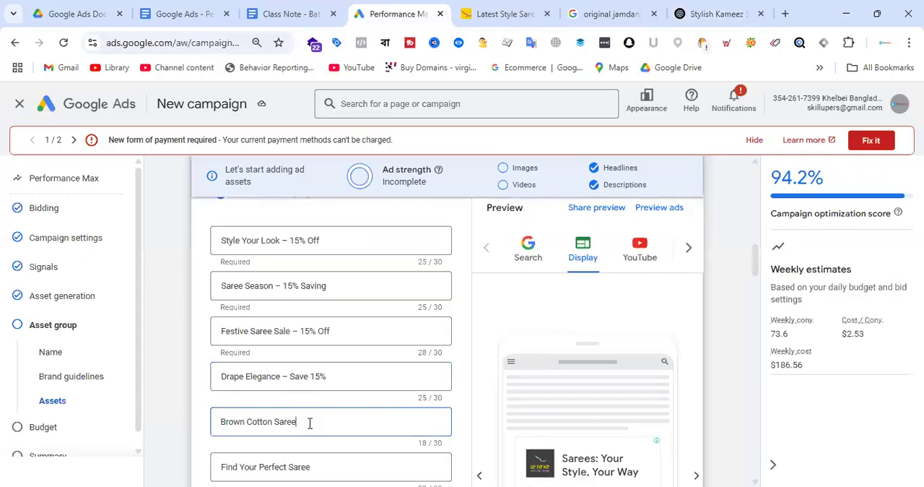
{"action": "key", "text": "ctrl+a"}
{"action": "key", "text": "ctrl+v"}
Set the asset group's call to action to "Shop now"
{"action": "scroll", "coordinate": [363, 420], "scroll_direction": "down", "scroll_amount": 2}
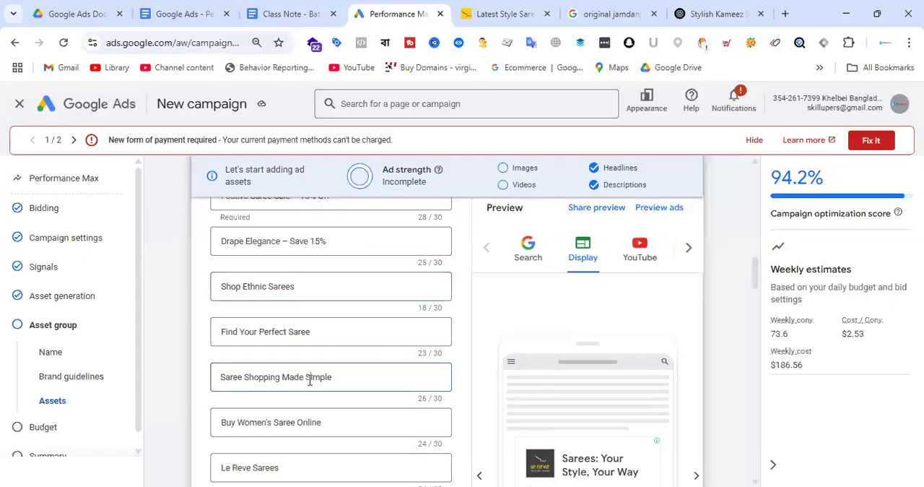
{"action": "scroll", "coordinate": [309, 378], "scroll_direction": "down", "scroll_amount": 3}
{"action": "scroll", "coordinate": [361, 289], "scroll_direction": "down", "scroll_amount": 8}
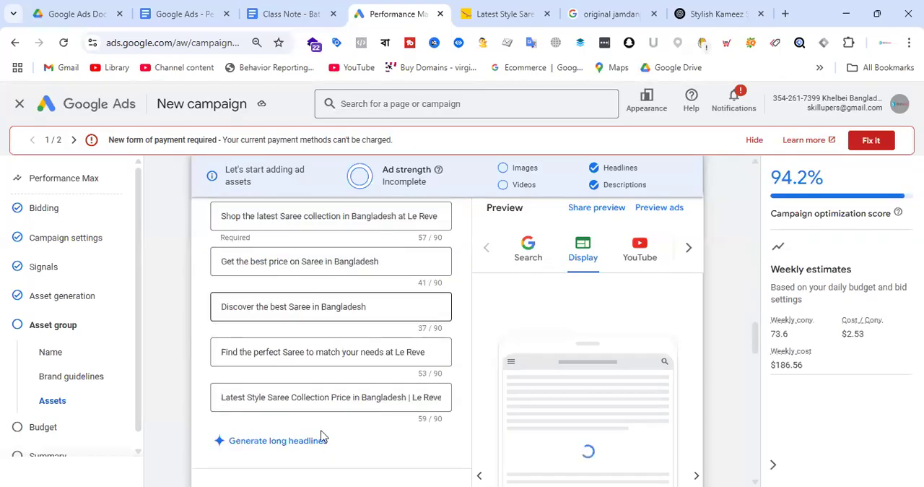
{"action": "scroll", "coordinate": [612, 305], "scroll_direction": "down", "scroll_amount": 10}
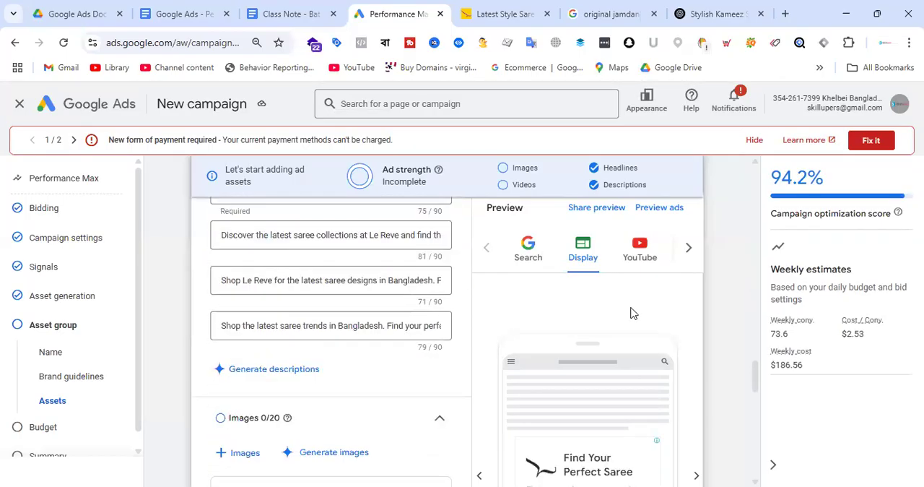
{"action": "scroll", "coordinate": [722, 364], "scroll_direction": "down", "scroll_amount": 5}
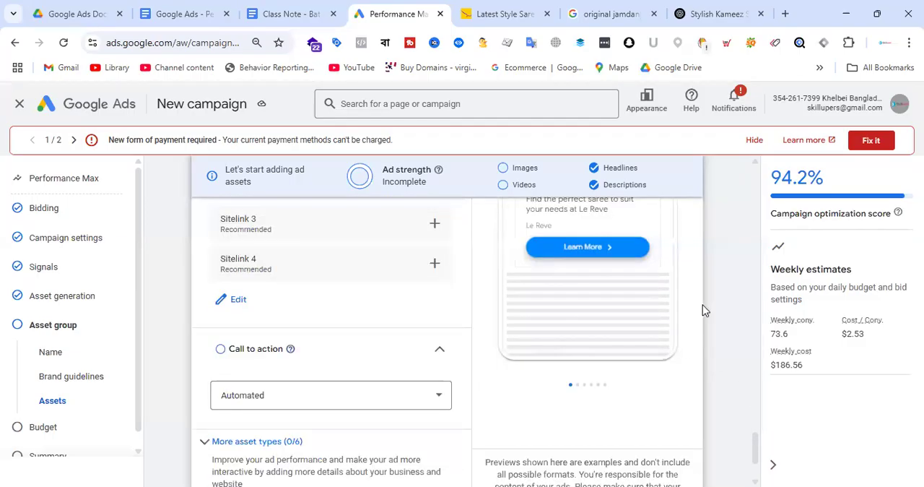
{"action": "scroll", "coordinate": [703, 304], "scroll_direction": "up", "scroll_amount": 3}
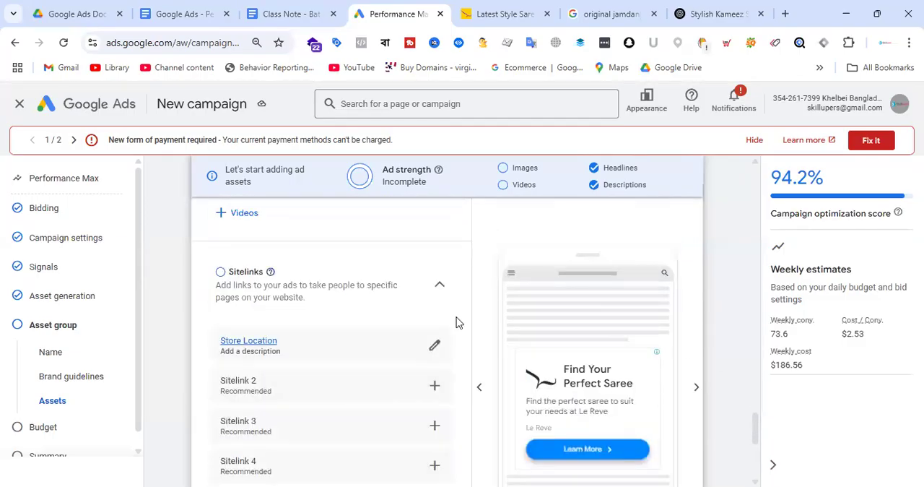
{"action": "scroll", "coordinate": [357, 301], "scroll_direction": "down", "scroll_amount": 5}
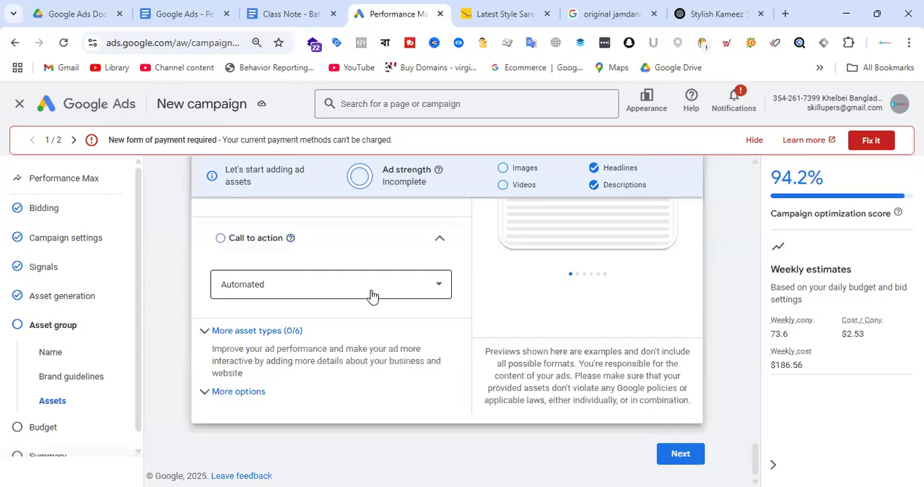
{"action": "left_click", "coordinate": [371, 291]}
{"action": "scroll", "coordinate": [320, 361], "scroll_direction": "down", "scroll_amount": 2}
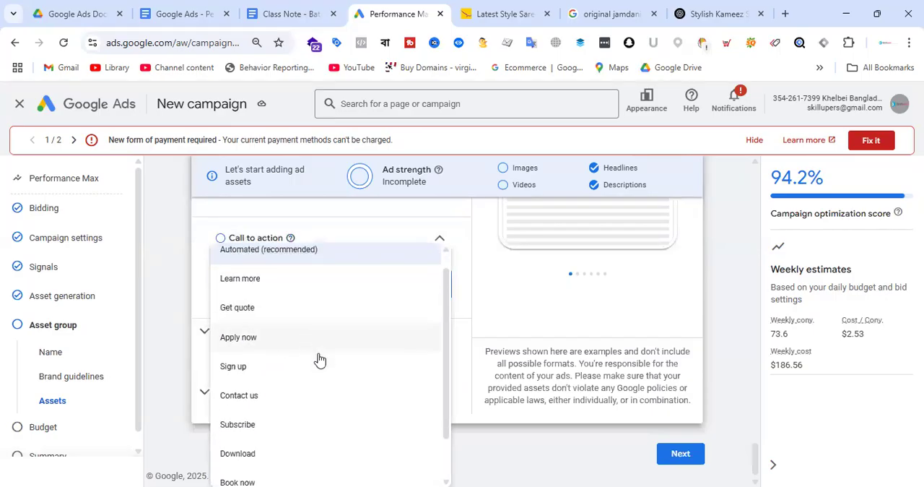
{"action": "left_click", "coordinate": [279, 462]}
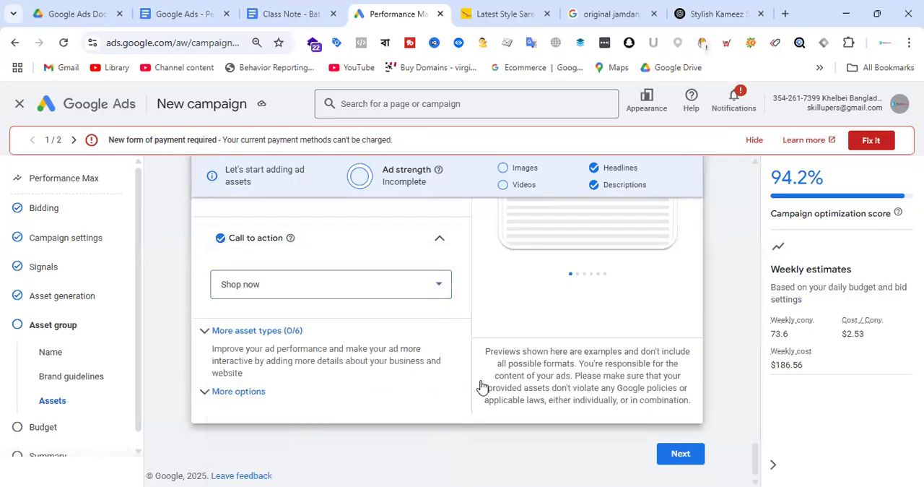
Preview the ad in its YouTube format and examine the mock-up
{"action": "scroll", "coordinate": [636, 351], "scroll_direction": "up", "scroll_amount": 4}
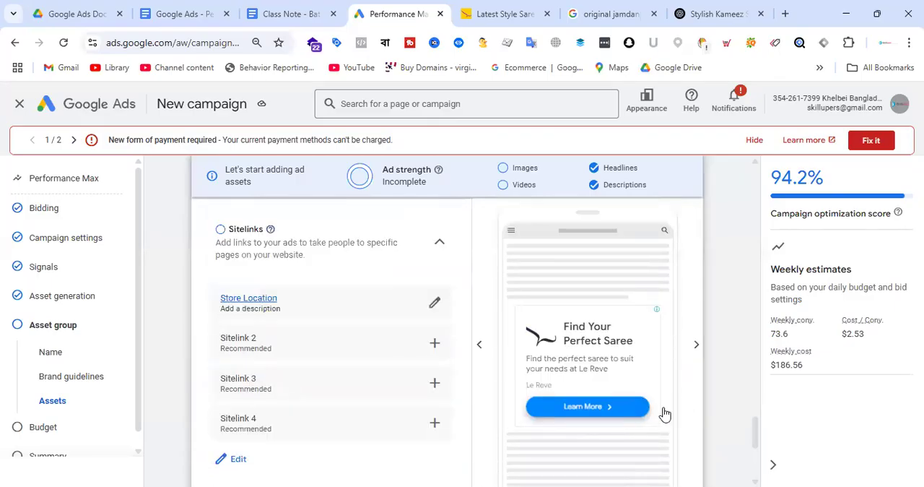
{"action": "scroll", "coordinate": [701, 301], "scroll_direction": "up", "scroll_amount": 5}
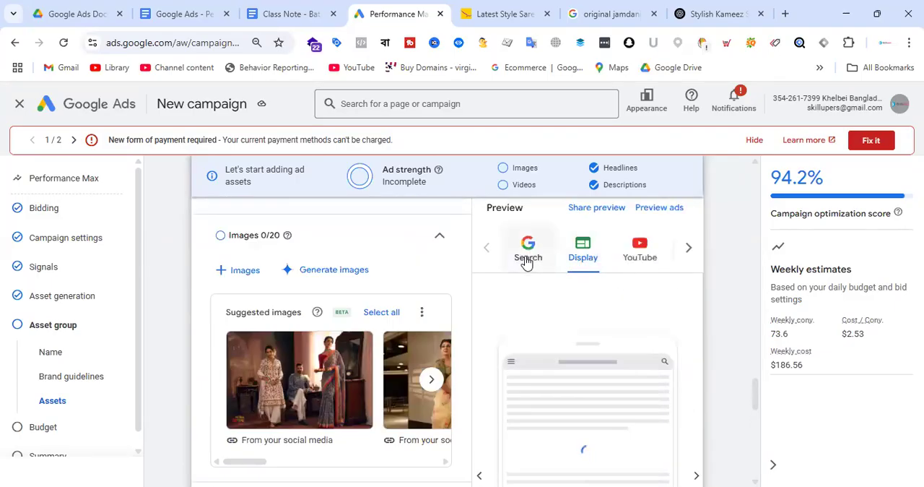
{"action": "left_click", "coordinate": [642, 257]}
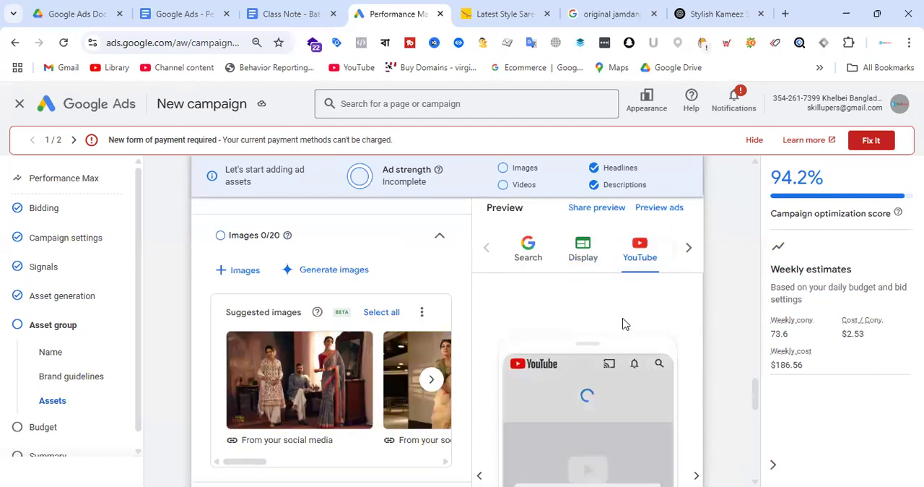
{"action": "scroll", "coordinate": [652, 340], "scroll_direction": "down", "scroll_amount": 5}
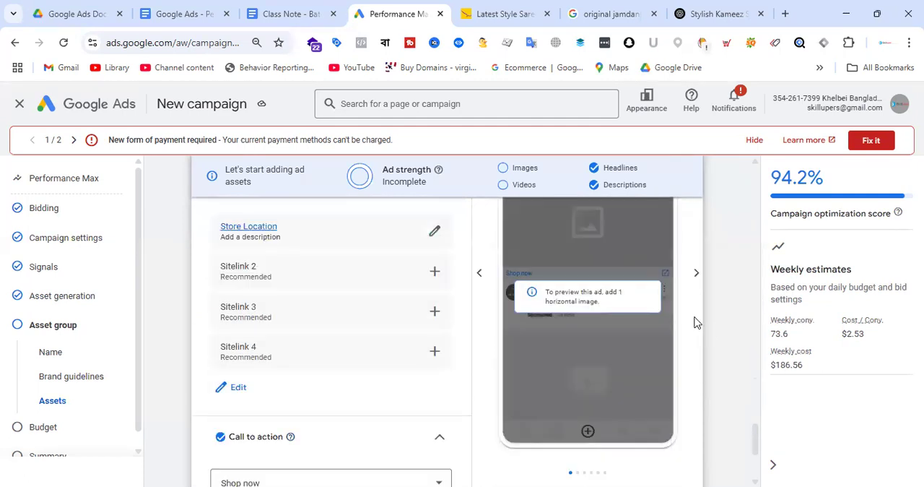
{"action": "scroll", "coordinate": [691, 313], "scroll_direction": "up", "scroll_amount": 1}
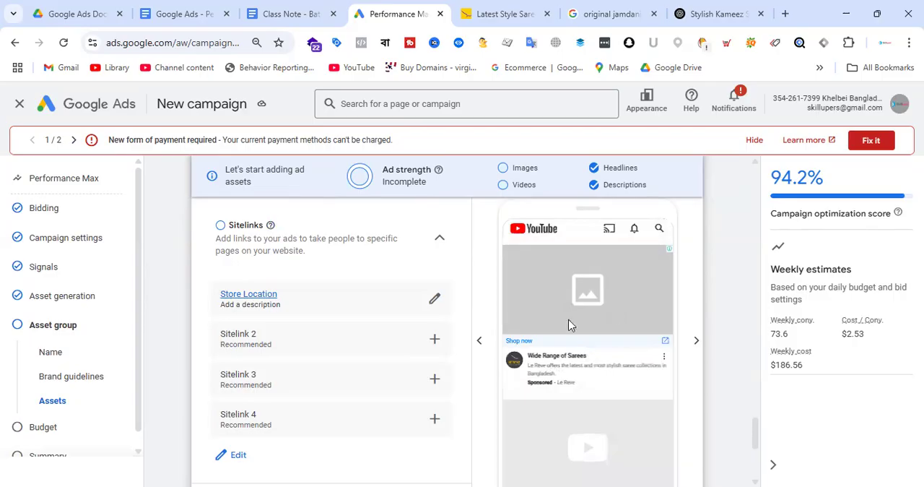
Select all suggested images for the asset group
{"action": "scroll", "coordinate": [378, 320], "scroll_direction": "up", "scroll_amount": 10}
{"action": "scroll", "coordinate": [378, 319], "scroll_direction": "up", "scroll_amount": 5}
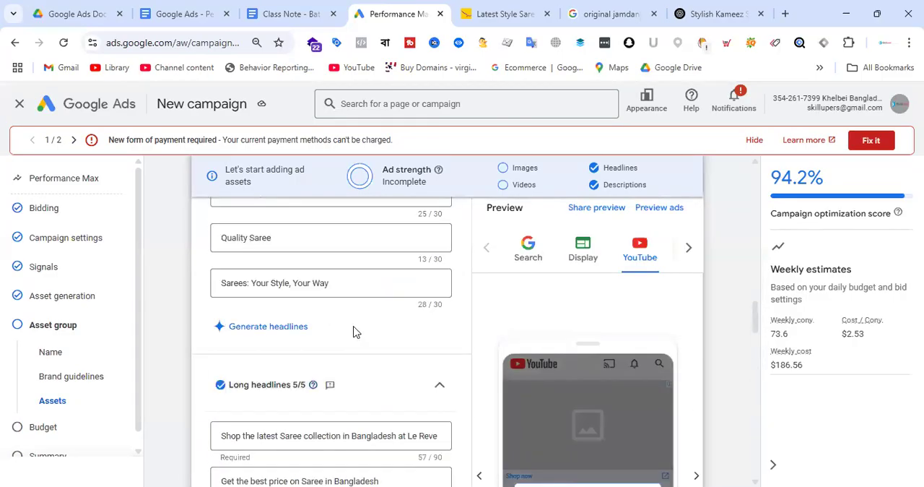
{"action": "scroll", "coordinate": [359, 320], "scroll_direction": "down", "scroll_amount": 9}
{"action": "scroll", "coordinate": [366, 308], "scroll_direction": "down", "scroll_amount": 5}
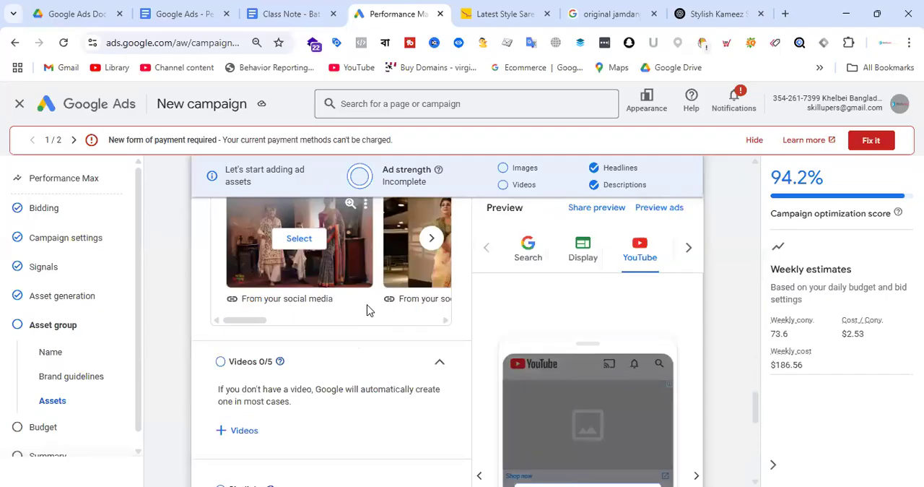
{"action": "scroll", "coordinate": [372, 309], "scroll_direction": "up", "scroll_amount": 2}
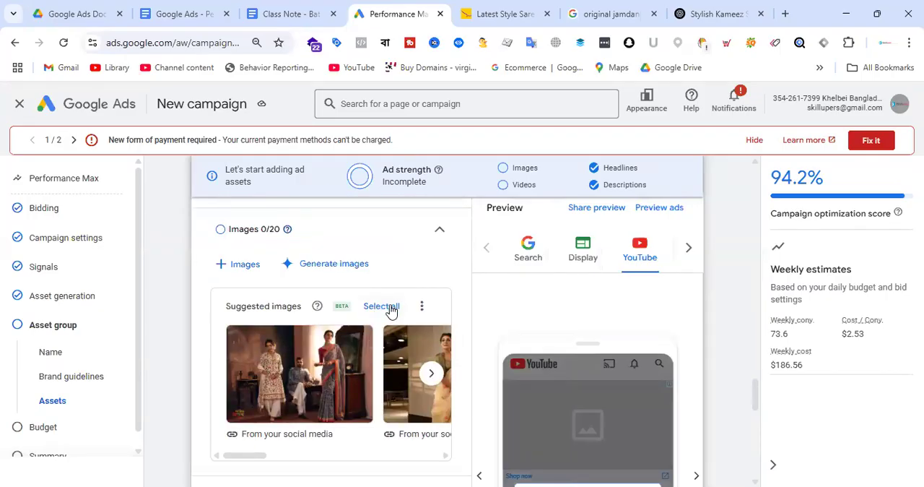
{"action": "left_click", "coordinate": [390, 306]}
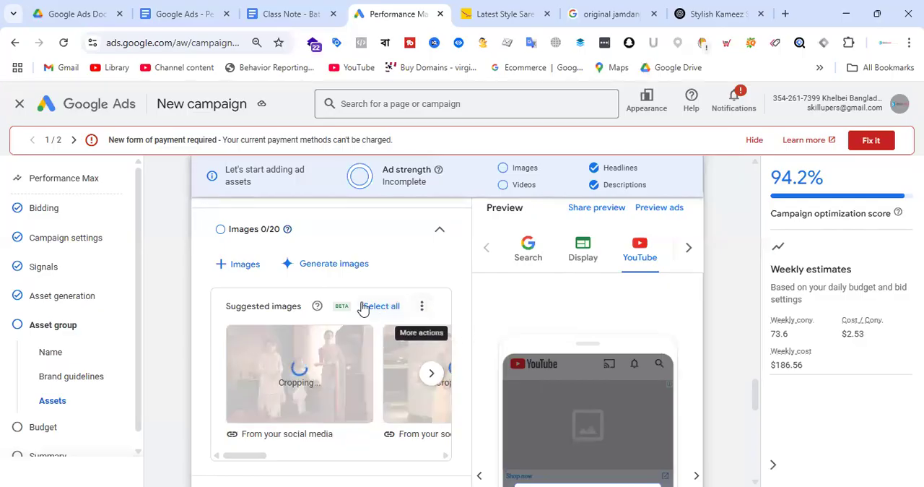
View more suggested images and look through the images selected for the asset group
{"action": "left_click", "coordinate": [421, 307]}
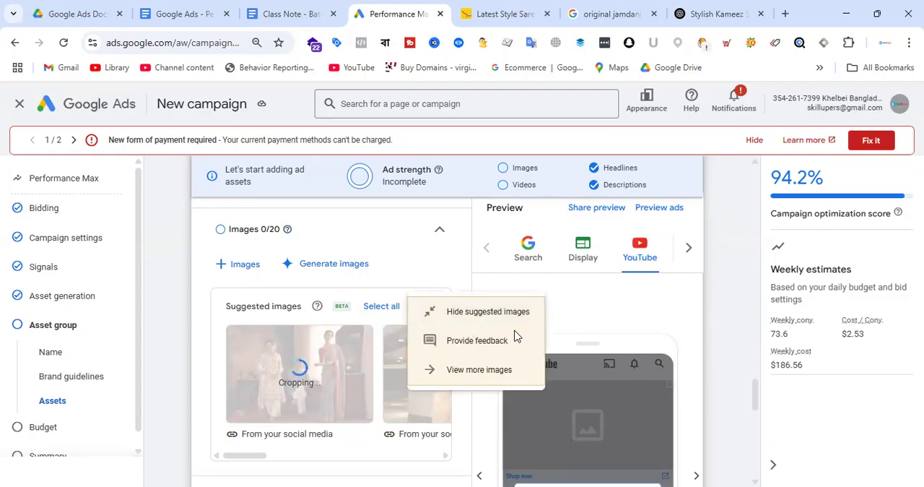
{"action": "left_click", "coordinate": [479, 371]}
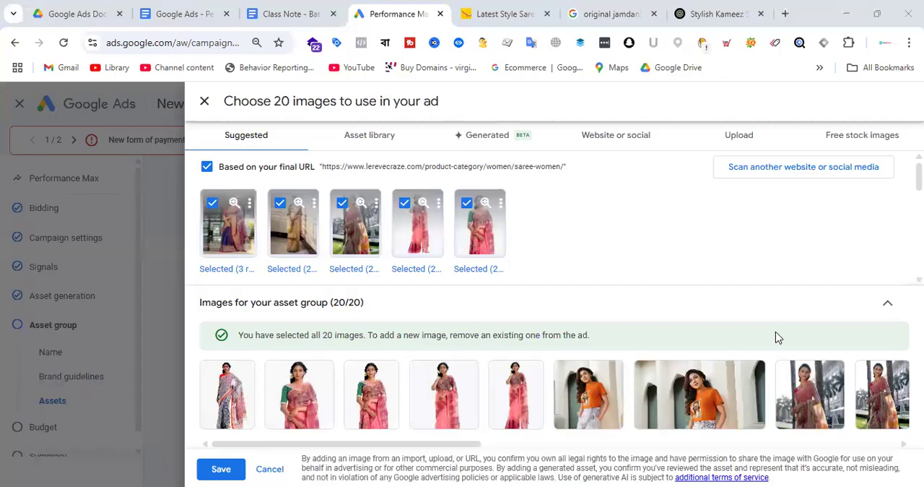
{"action": "left_click_drag", "start_coordinate": [410, 443], "coordinate": [857, 471]}
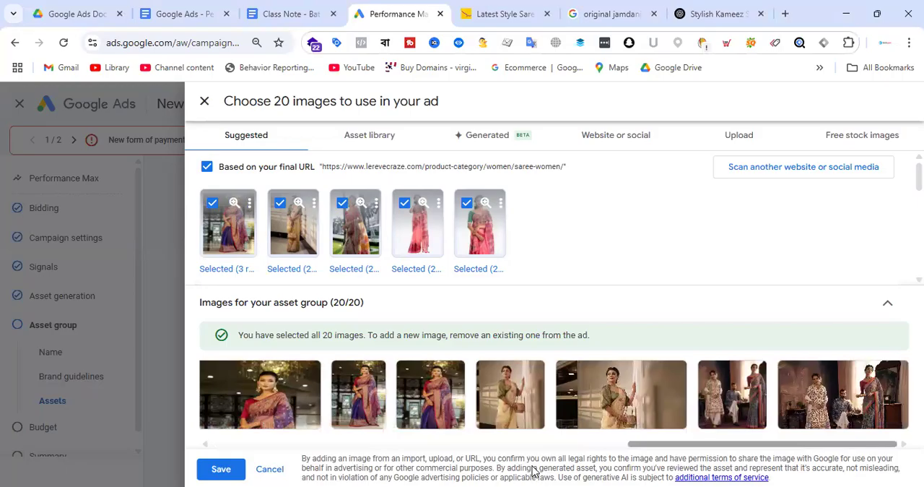
Remove the two images of the woman in the orange T-shirt from the asset group
{"action": "left_click_drag", "start_coordinate": [533, 471], "coordinate": [318, 470]}
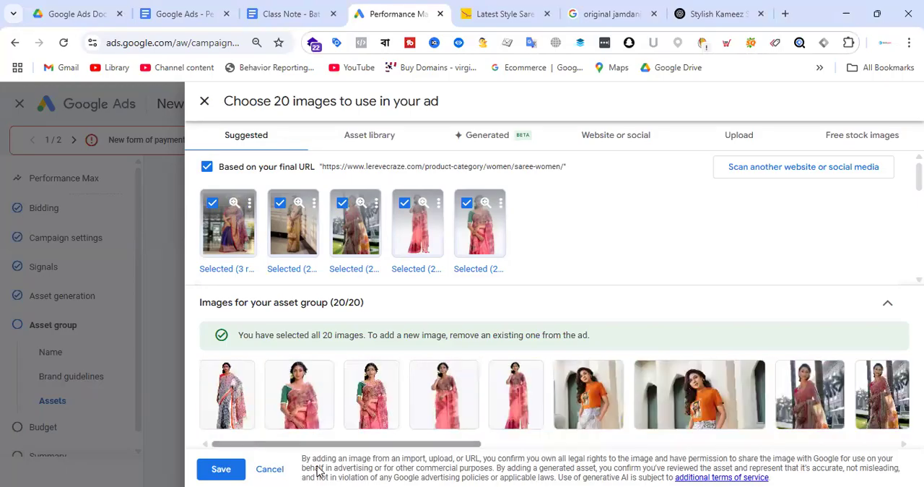
{"action": "left_click", "coordinate": [692, 405]}
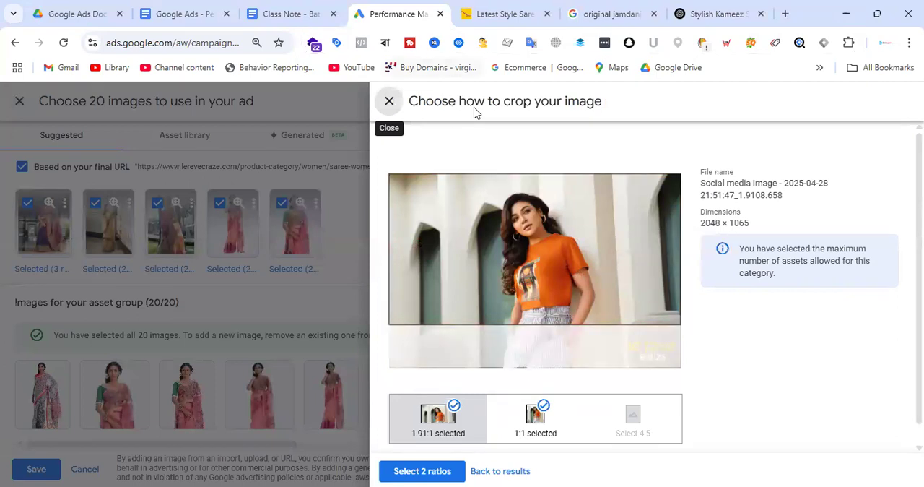
{"action": "left_click", "coordinate": [389, 102]}
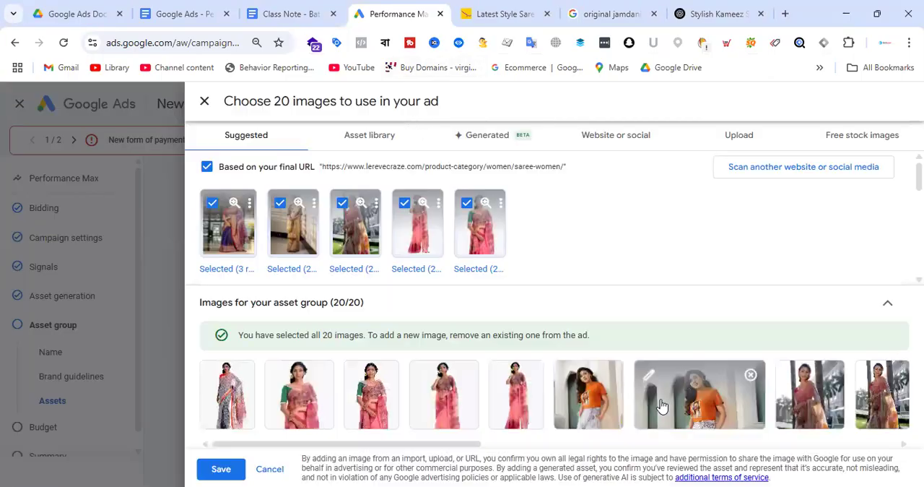
{"action": "left_click", "coordinate": [751, 375]}
{"action": "left_click", "coordinate": [608, 368]}
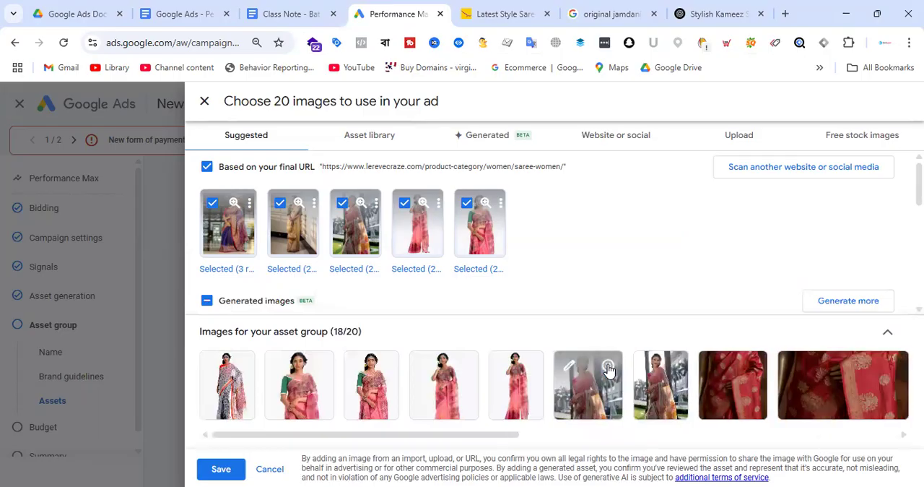
Add the 4:5 ratio crop to the landscape image of the woman in the cream saree with the handbag
{"action": "left_click_drag", "start_coordinate": [400, 437], "coordinate": [816, 449]}
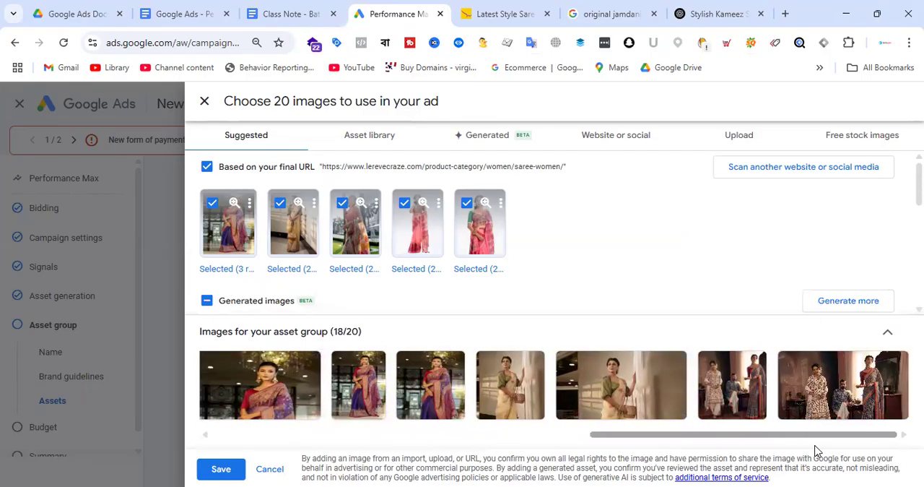
{"action": "left_click", "coordinate": [623, 396]}
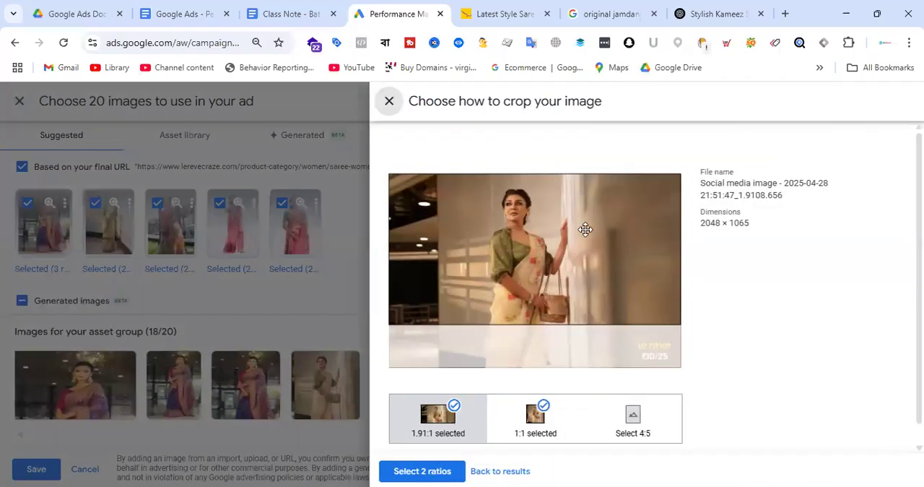
{"action": "left_click", "coordinate": [631, 422]}
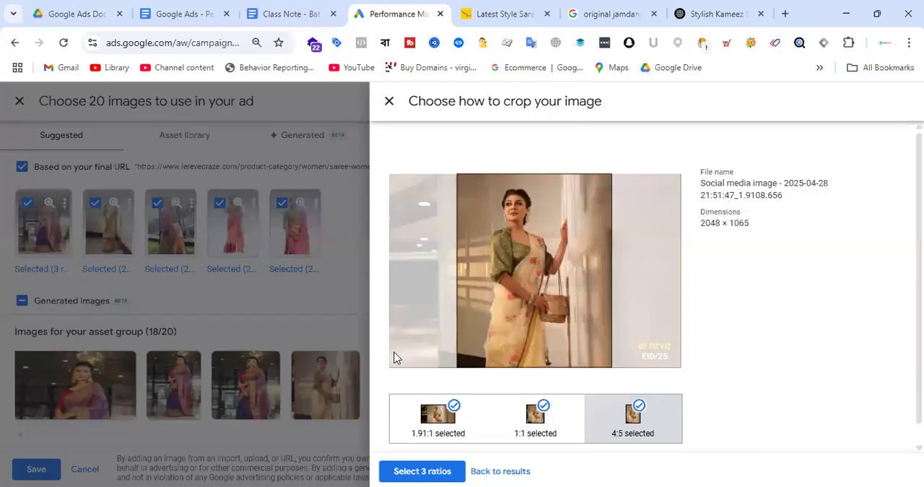
{"action": "left_click", "coordinate": [425, 465]}
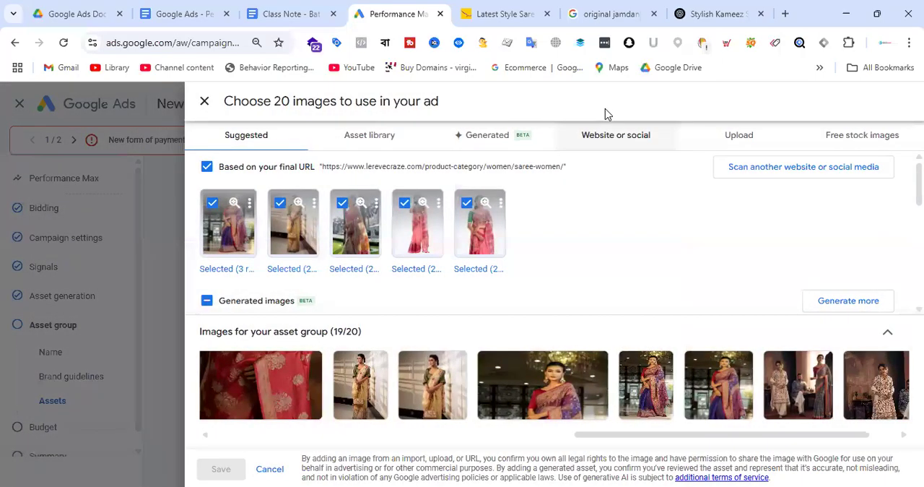
Switch to the Le Reve website and look through the women's saree collection for product images, returning to Google Ads
{"action": "left_click", "coordinate": [503, 10]}
{"action": "scroll", "coordinate": [713, 167], "scroll_direction": "down", "scroll_amount": 8}
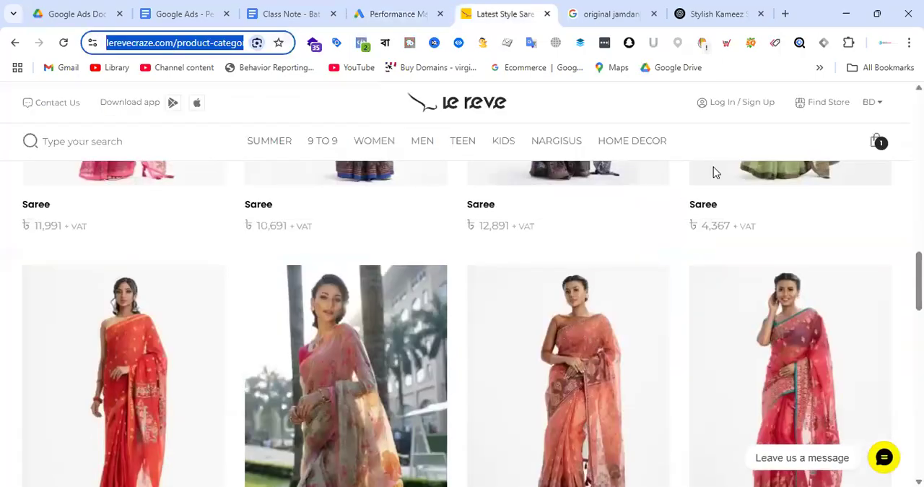
{"action": "scroll", "coordinate": [687, 263], "scroll_direction": "down", "scroll_amount": 7}
{"action": "scroll", "coordinate": [569, 296], "scroll_direction": "down", "scroll_amount": 3}
{"action": "scroll", "coordinate": [654, 304], "scroll_direction": "up", "scroll_amount": 5}
{"action": "scroll", "coordinate": [653, 304], "scroll_direction": "down", "scroll_amount": 15}
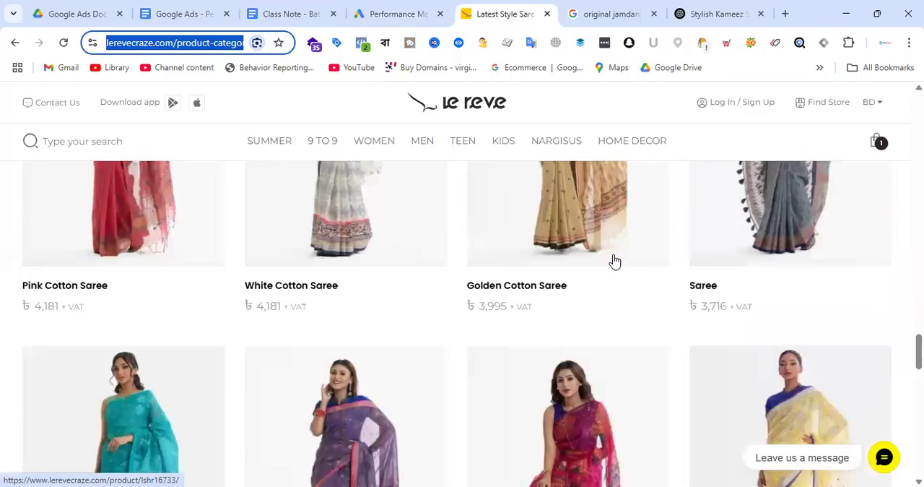
{"action": "scroll", "coordinate": [615, 260], "scroll_direction": "down", "scroll_amount": 12}
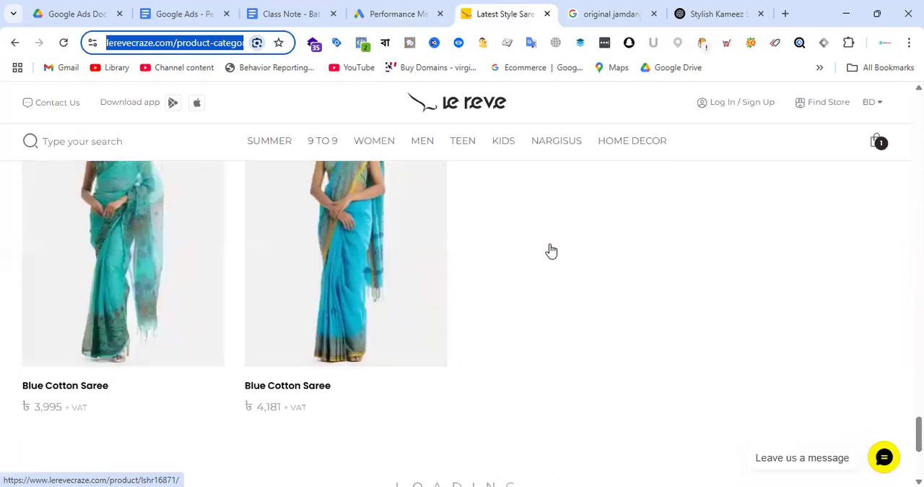
{"action": "scroll", "coordinate": [552, 257], "scroll_direction": "down", "scroll_amount": 15}
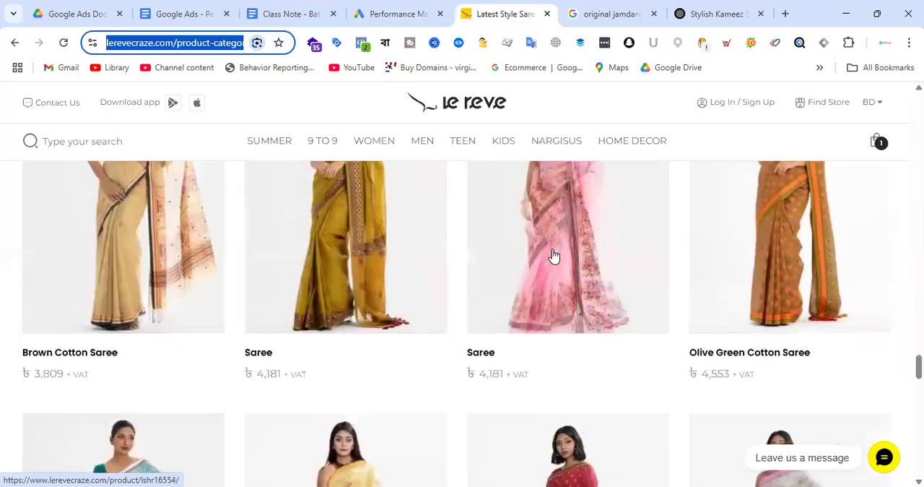
{"action": "scroll", "coordinate": [556, 261], "scroll_direction": "down", "scroll_amount": 8}
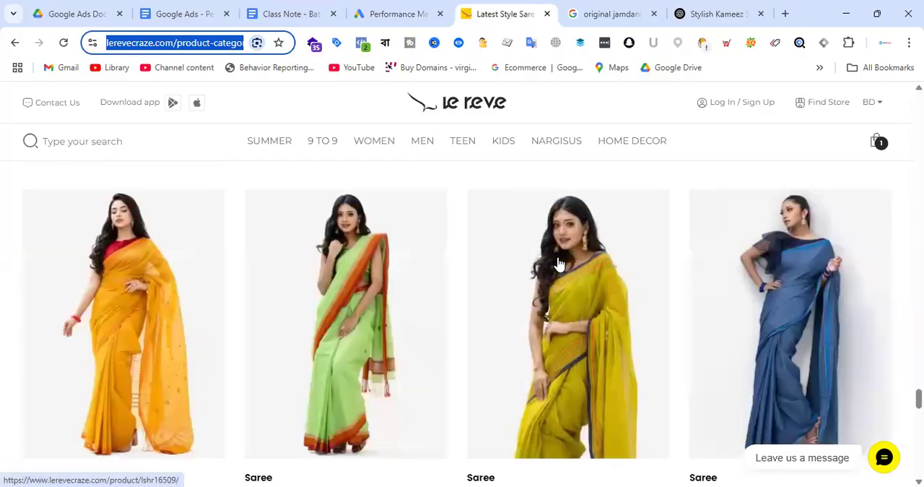
{"action": "scroll", "coordinate": [560, 266], "scroll_direction": "down", "scroll_amount": 10}
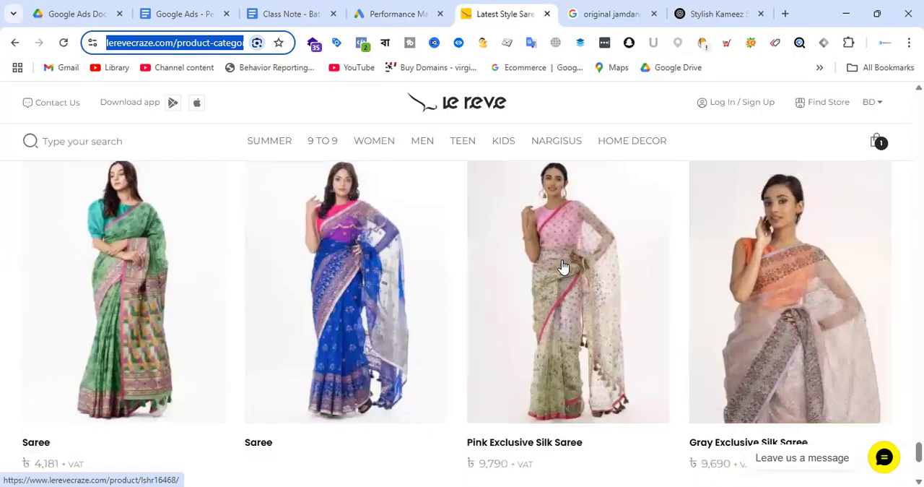
{"action": "scroll", "coordinate": [562, 264], "scroll_direction": "down", "scroll_amount": 10}
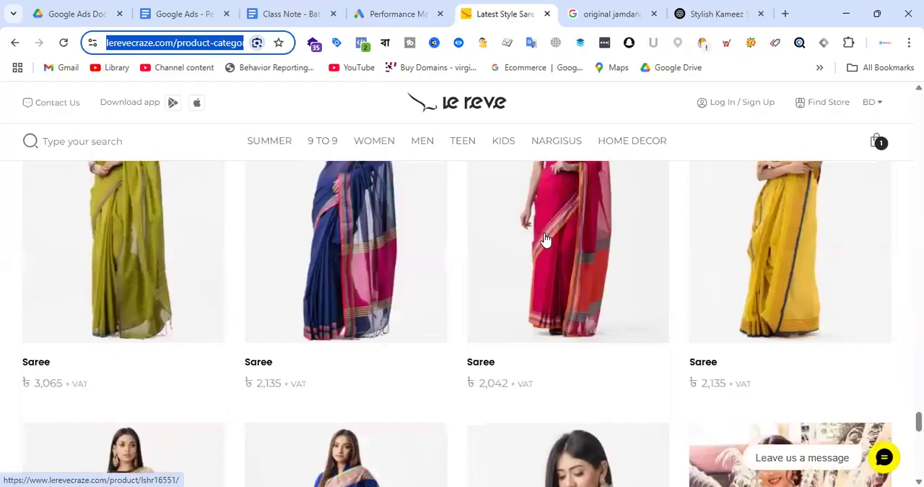
{"action": "left_click", "coordinate": [418, 9]}
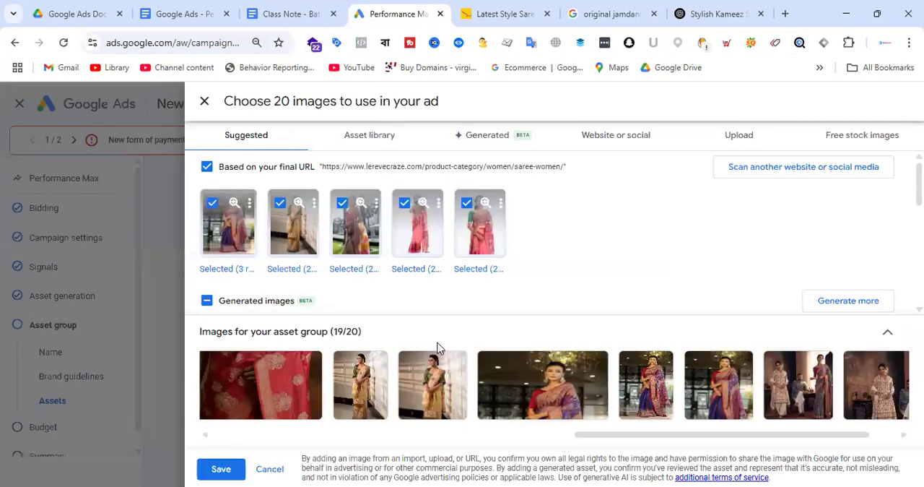
{"action": "left_click", "coordinate": [519, 14]}
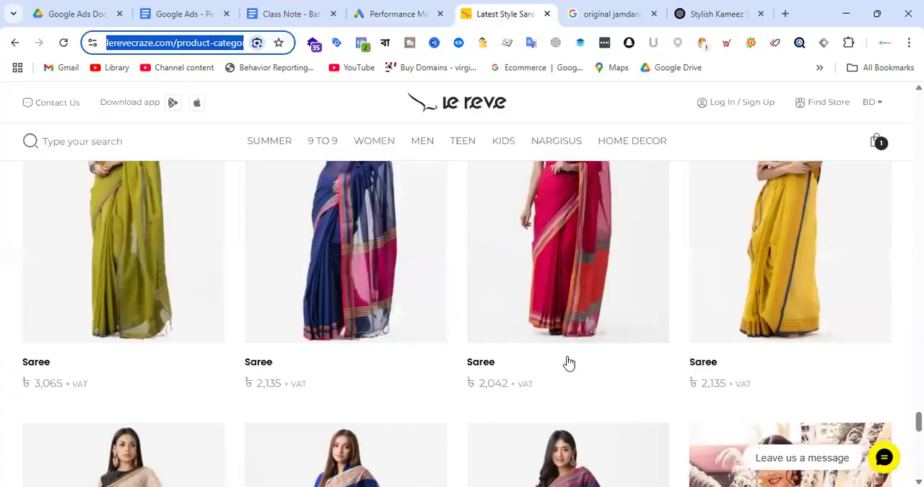
{"action": "scroll", "coordinate": [592, 415], "scroll_direction": "down", "scroll_amount": 10}
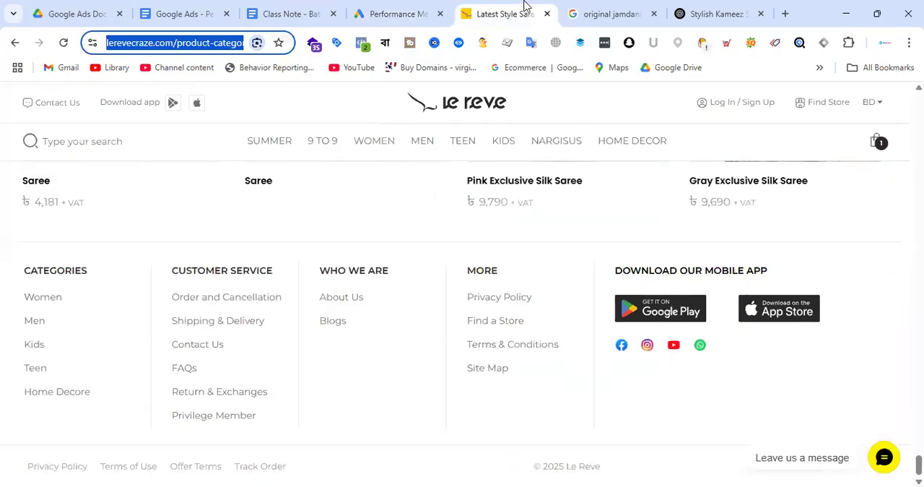
{"action": "left_click", "coordinate": [413, 9]}
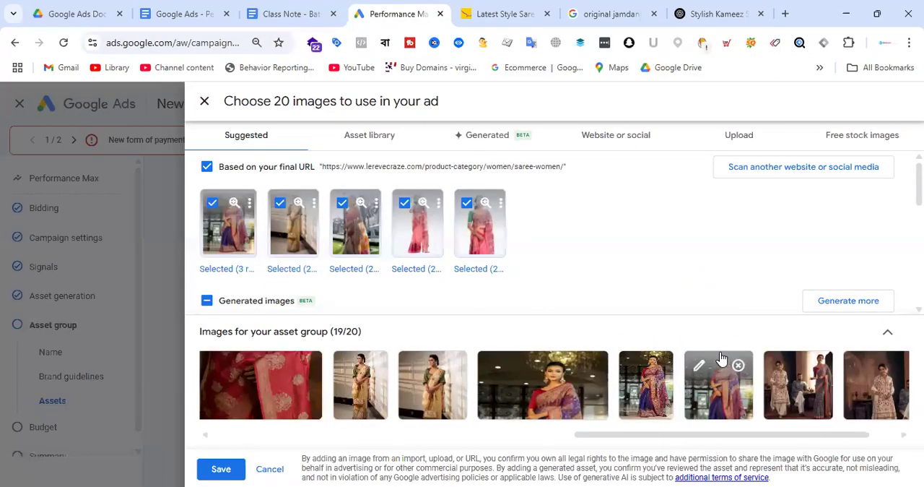
Scan the saree category page for website images, add the dark blue saree image and save the asset group's image selection
{"action": "left_click_drag", "start_coordinate": [733, 439], "coordinate": [479, 438]}
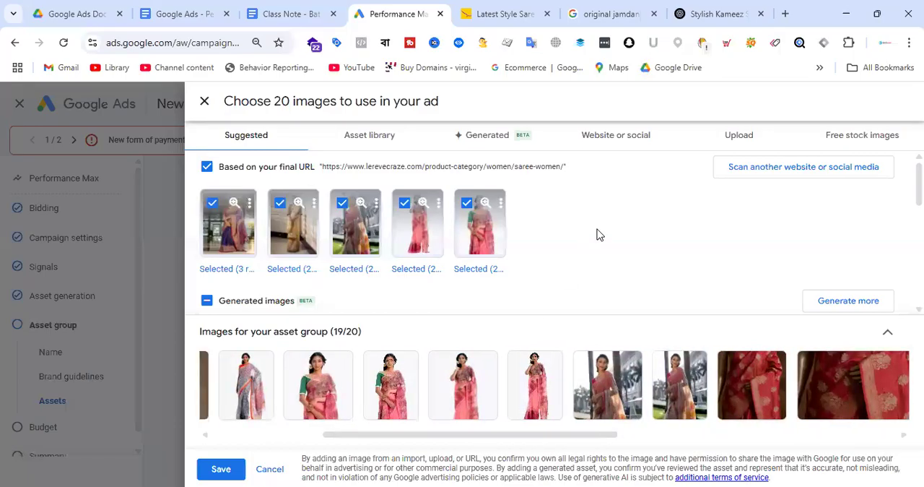
{"action": "left_click_drag", "start_coordinate": [322, 166], "coordinate": [612, 185]}
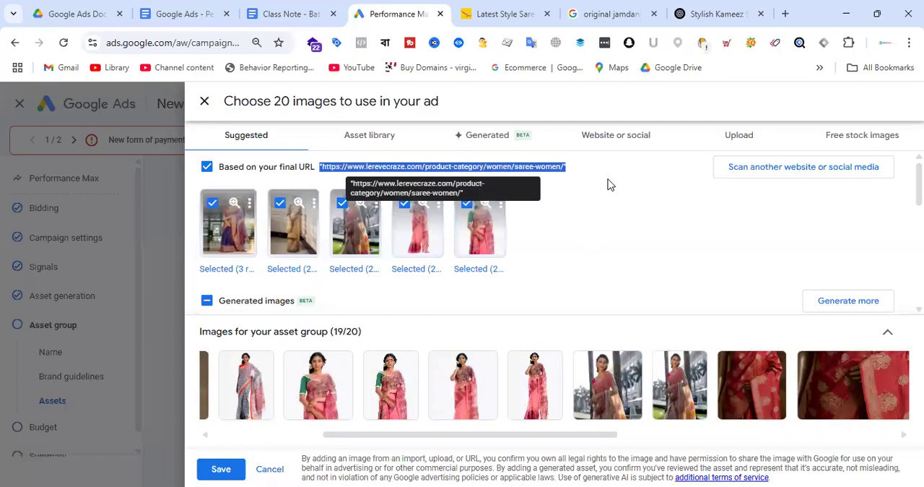
{"action": "left_click", "coordinate": [784, 177]}
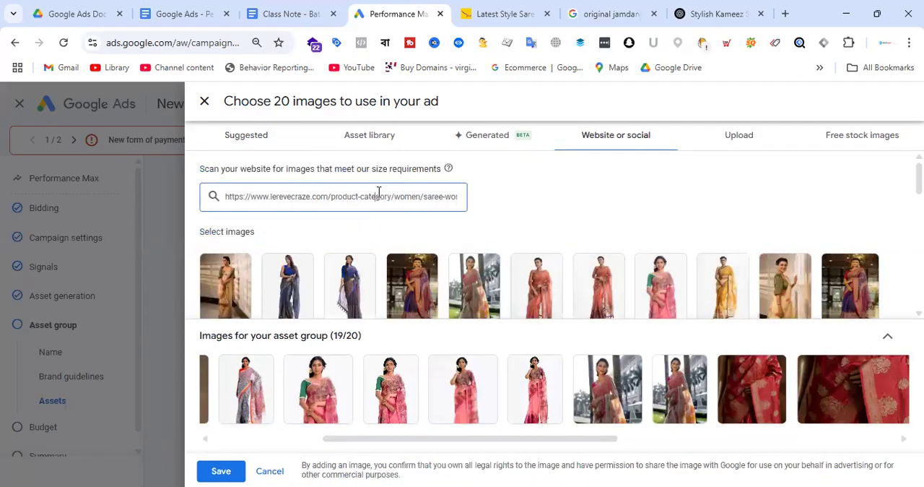
{"action": "left_click", "coordinate": [287, 285]}
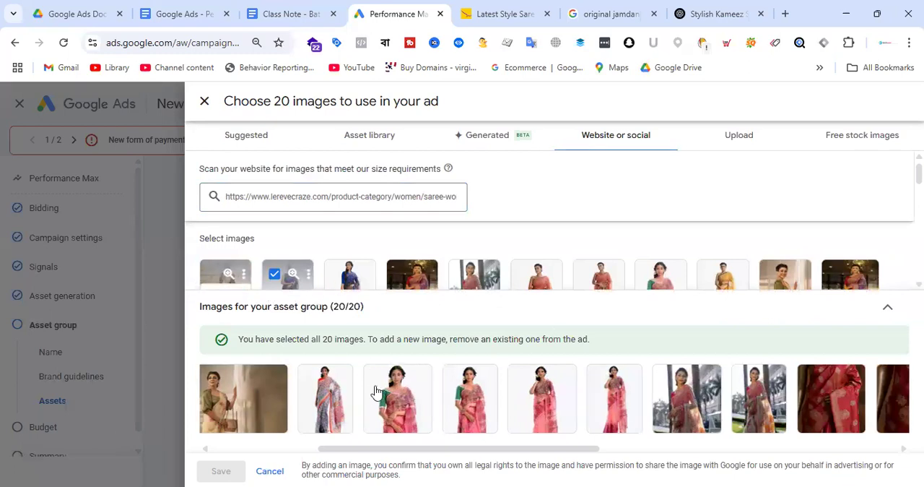
{"action": "left_click", "coordinate": [221, 470]}
Search YouTube for "le reve wear" to find videos for the asset group
{"action": "scroll", "coordinate": [329, 241], "scroll_direction": "down", "scroll_amount": 6}
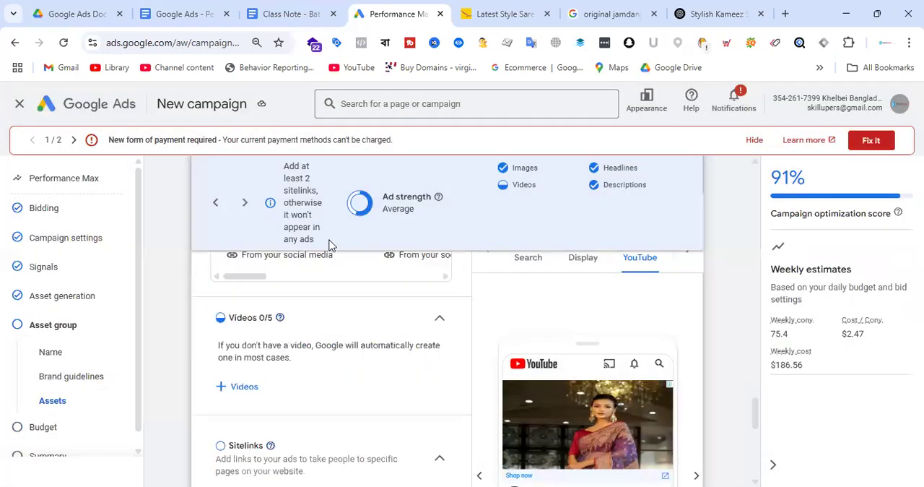
{"action": "scroll", "coordinate": [392, 337], "scroll_direction": "up", "scroll_amount": 1}
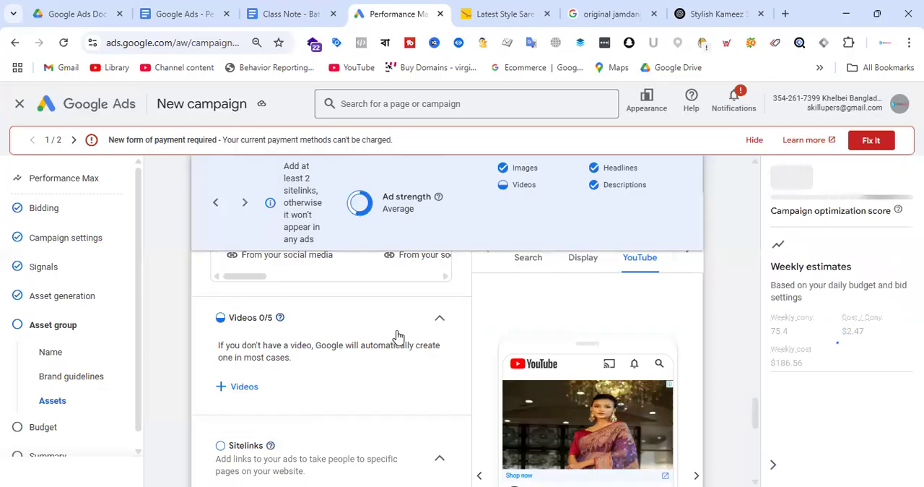
{"action": "scroll", "coordinate": [394, 340], "scroll_direction": "down", "scroll_amount": 3}
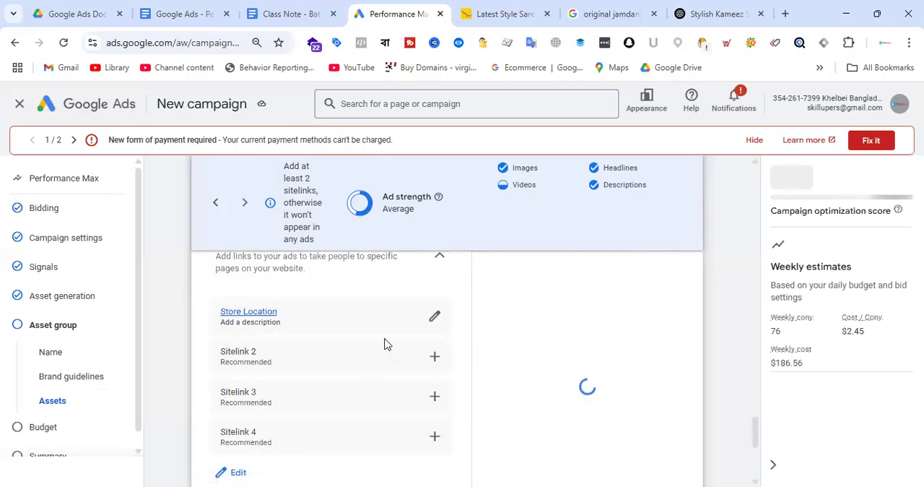
{"action": "scroll", "coordinate": [388, 339], "scroll_direction": "up", "scroll_amount": 3}
{"action": "scroll", "coordinate": [367, 378], "scroll_direction": "down", "scroll_amount": 1}
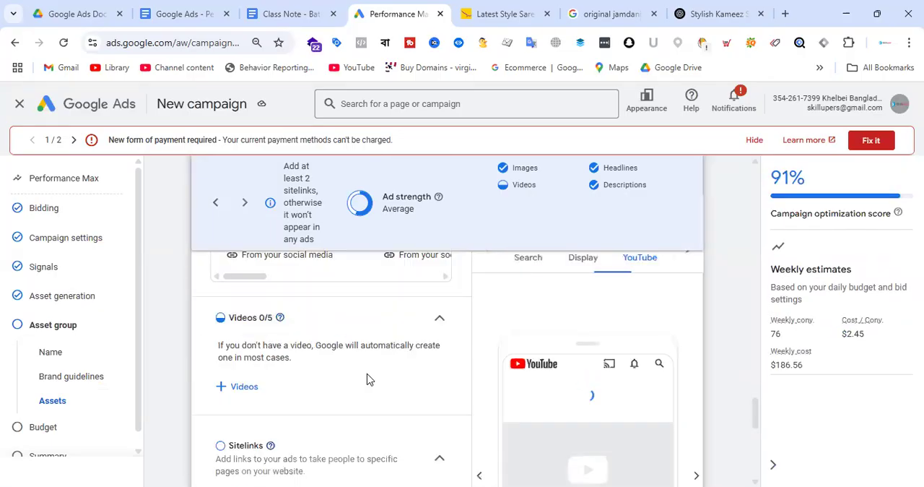
{"action": "left_click", "coordinate": [245, 386]}
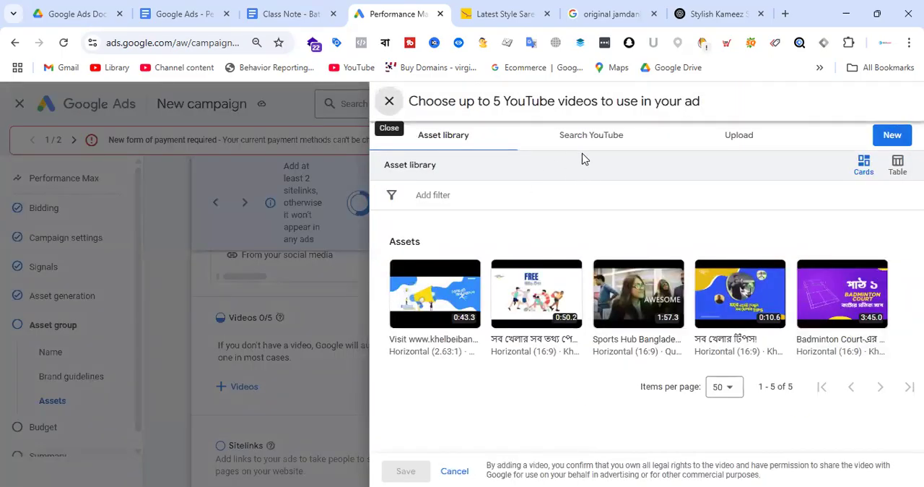
{"action": "left_click", "coordinate": [603, 143]}
{"action": "left_click", "coordinate": [527, 174]}
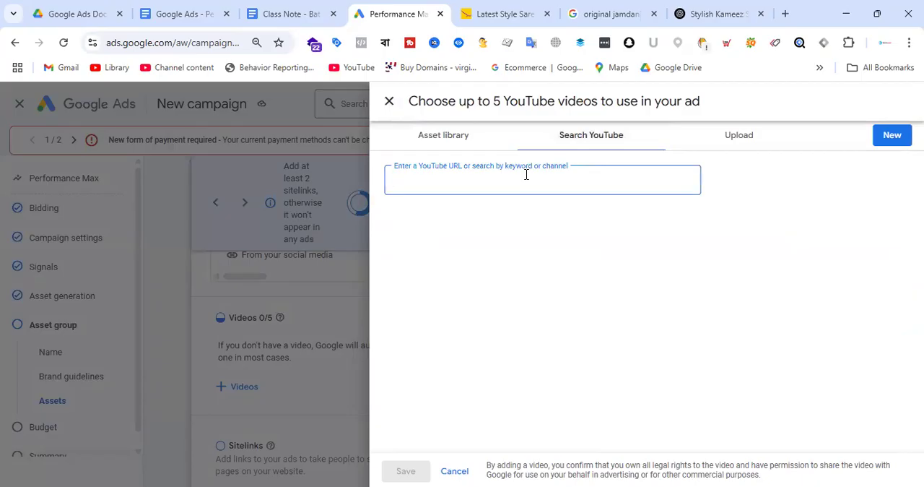
{"action": "type", "text": "le reve"}
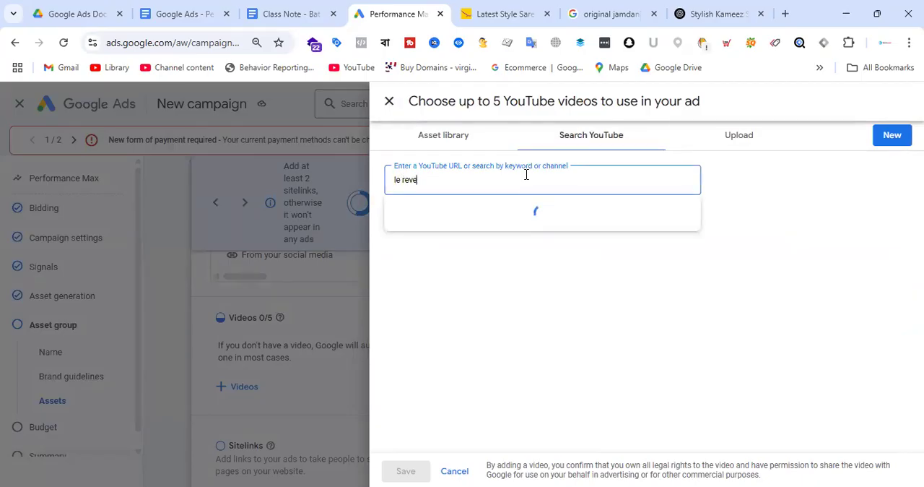
{"action": "type", "text": " wear"}
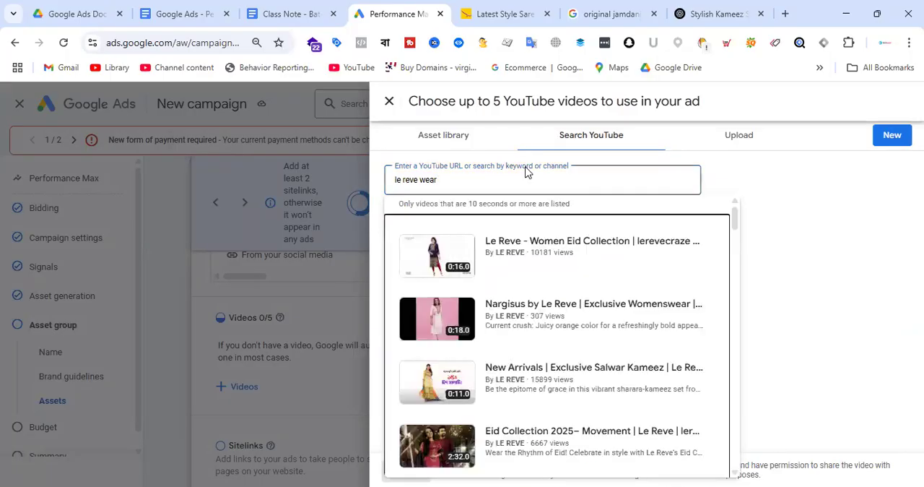
Look through the video results, add the "Nargisus by Le Reve | Exclusive Womenswear" video to the asset group and save the selection
{"action": "scroll", "coordinate": [623, 311], "scroll_direction": "down", "scroll_amount": 2}
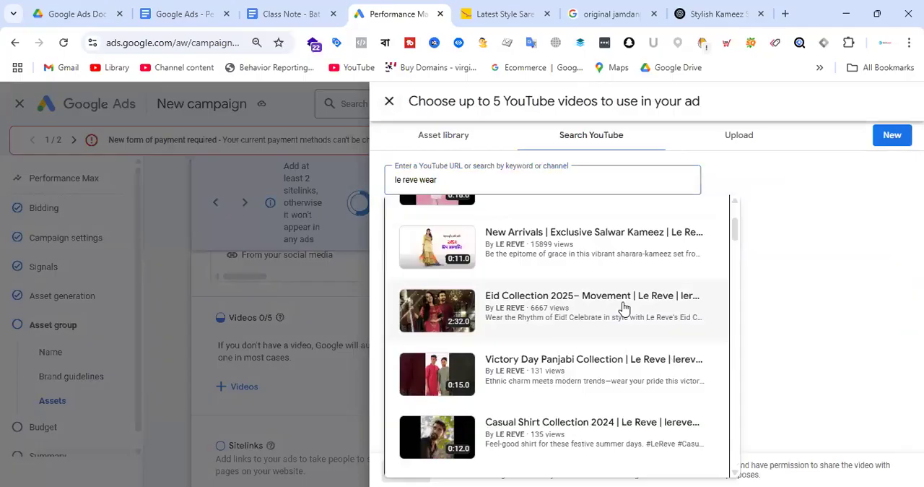
{"action": "scroll", "coordinate": [624, 309], "scroll_direction": "down", "scroll_amount": 1}
{"action": "scroll", "coordinate": [577, 318], "scroll_direction": "down", "scroll_amount": 6}
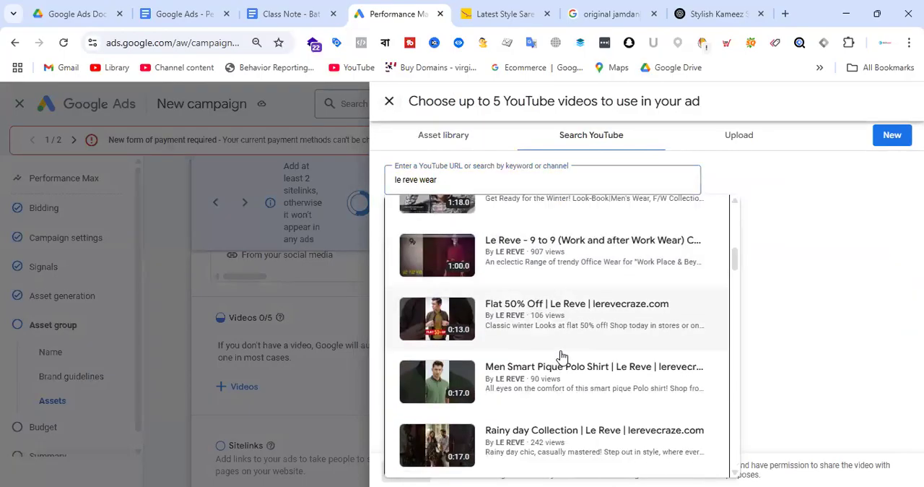
{"action": "scroll", "coordinate": [560, 348], "scroll_direction": "down", "scroll_amount": 7}
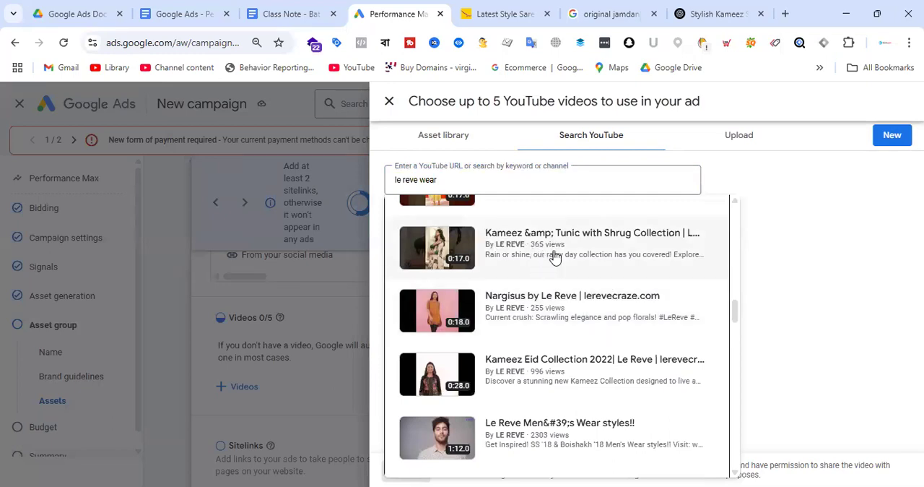
{"action": "scroll", "coordinate": [618, 289], "scroll_direction": "down", "scroll_amount": 7}
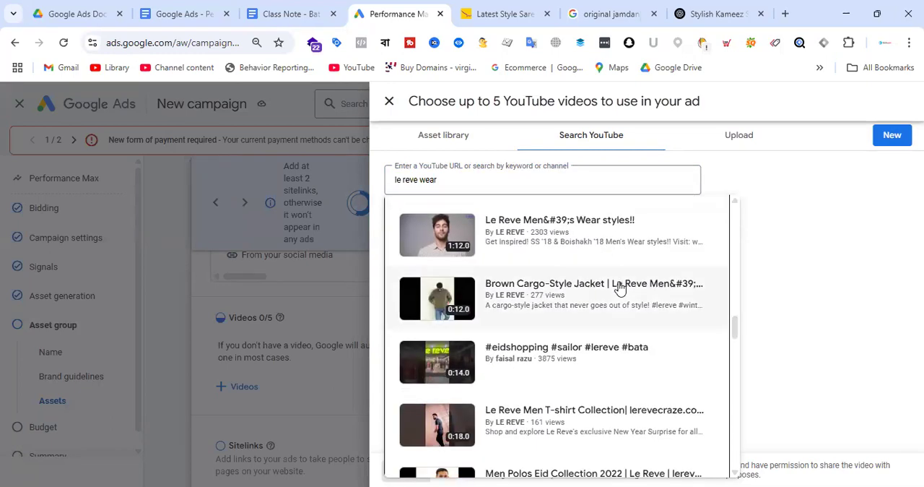
{"action": "scroll", "coordinate": [618, 288], "scroll_direction": "down", "scroll_amount": 10}
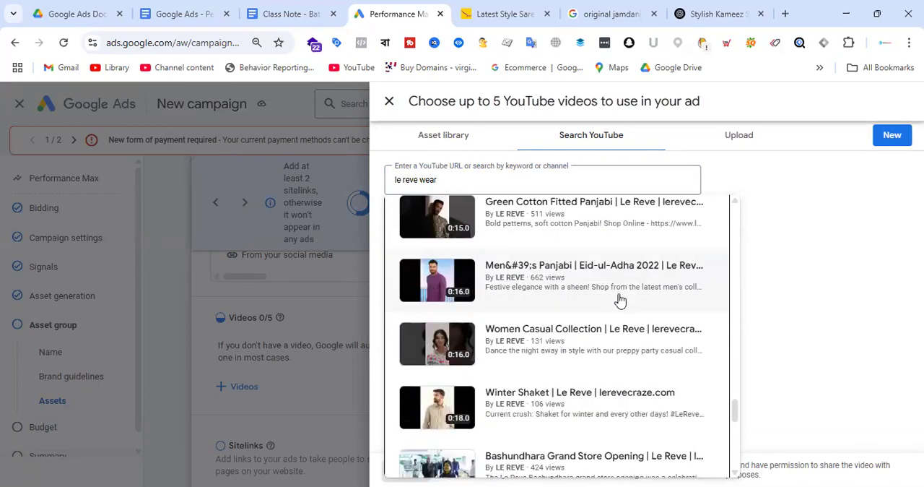
{"action": "scroll", "coordinate": [619, 296], "scroll_direction": "up", "scroll_amount": 15}
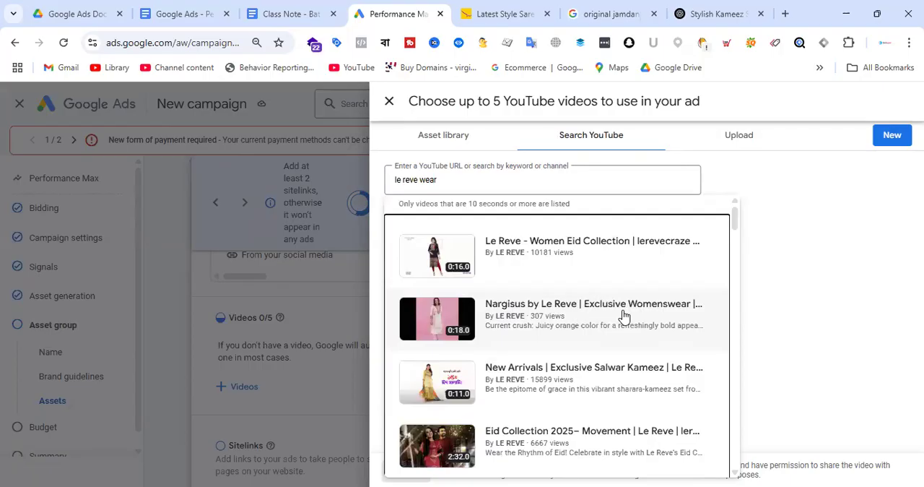
{"action": "left_click", "coordinate": [556, 324]}
{"action": "left_click", "coordinate": [396, 472]}
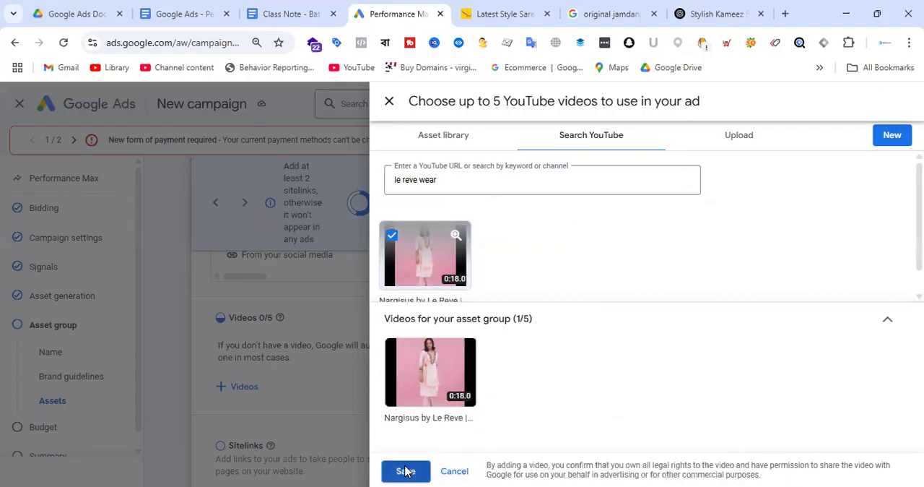
Review the asset group's long headlines, images, video, sitelinks and ad preview
{"action": "scroll", "coordinate": [376, 335], "scroll_direction": "down", "scroll_amount": 5}
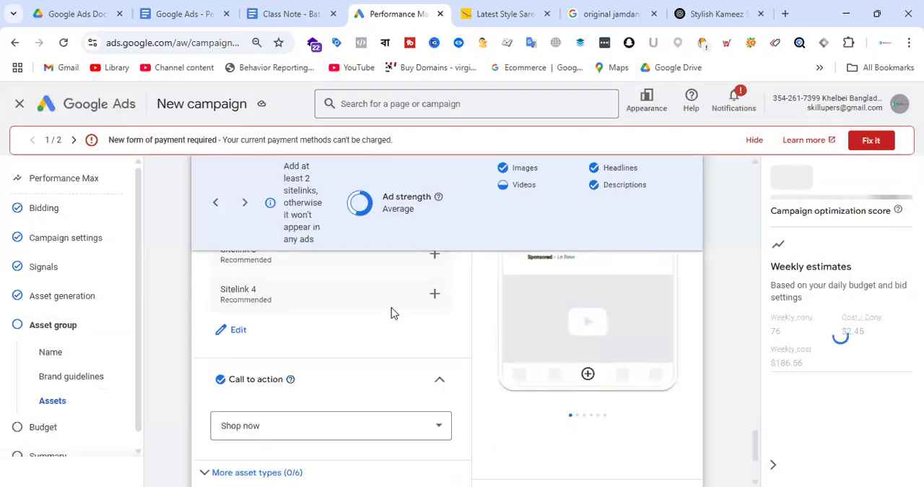
{"action": "scroll", "coordinate": [715, 364], "scroll_direction": "up", "scroll_amount": 4}
{"action": "scroll", "coordinate": [581, 325], "scroll_direction": "up", "scroll_amount": 18}
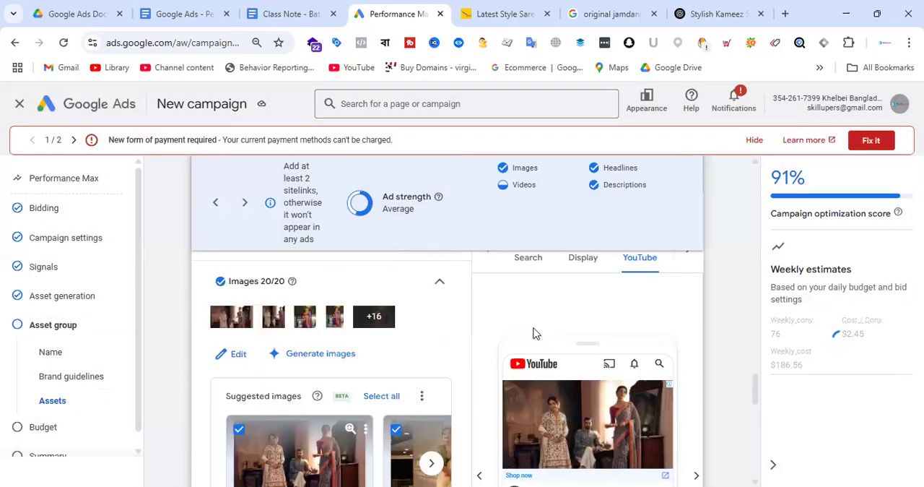
{"action": "scroll", "coordinate": [348, 299], "scroll_direction": "up", "scroll_amount": 6}
{"action": "scroll", "coordinate": [351, 299], "scroll_direction": "down", "scroll_amount": 10}
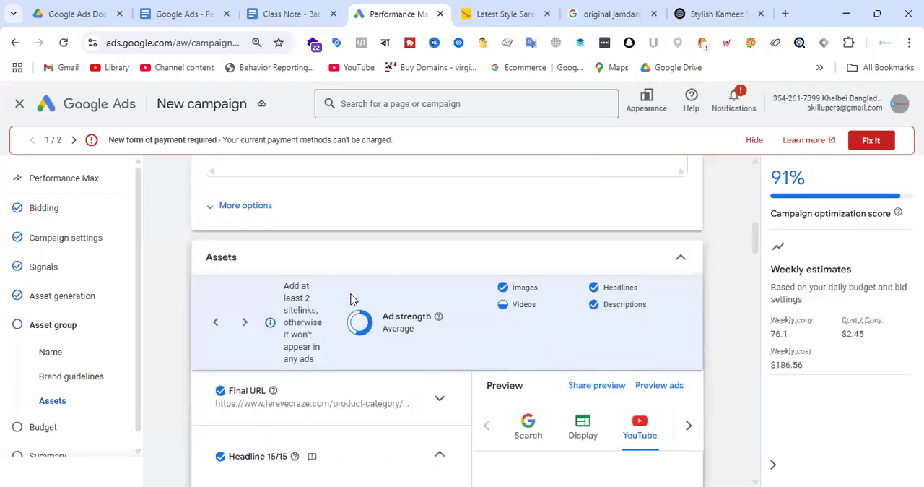
{"action": "scroll", "coordinate": [364, 306], "scroll_direction": "down", "scroll_amount": 3}
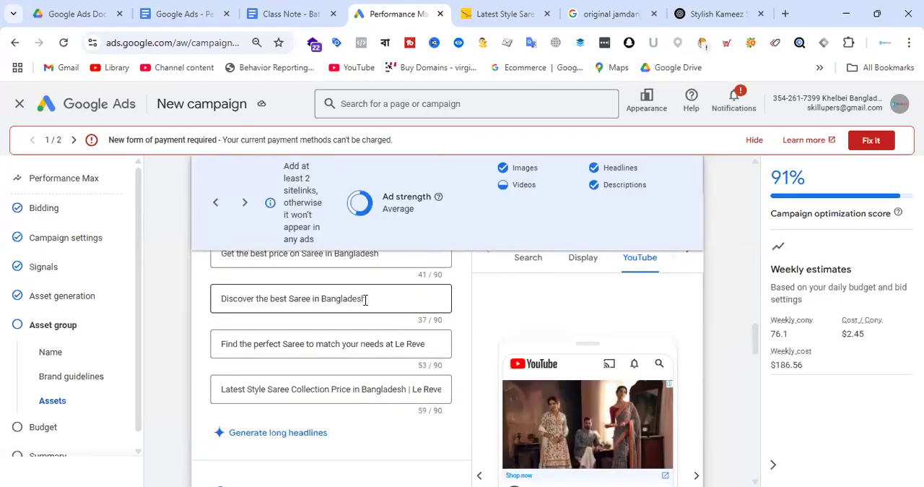
{"action": "scroll", "coordinate": [354, 307], "scroll_direction": "down", "scroll_amount": 15}
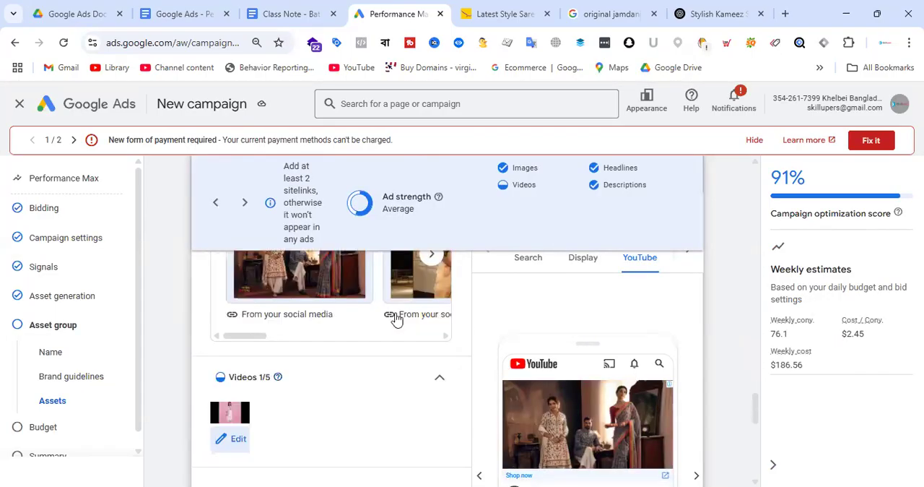
{"action": "scroll", "coordinate": [396, 319], "scroll_direction": "down", "scroll_amount": 5}
{"action": "scroll", "coordinate": [396, 319], "scroll_direction": "up", "scroll_amount": 3}
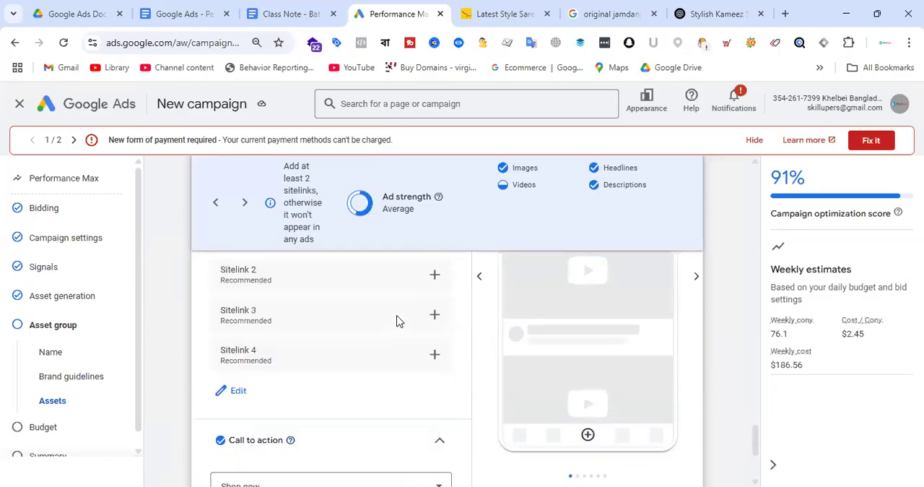
{"action": "scroll", "coordinate": [266, 382], "scroll_direction": "up", "scroll_amount": 3}
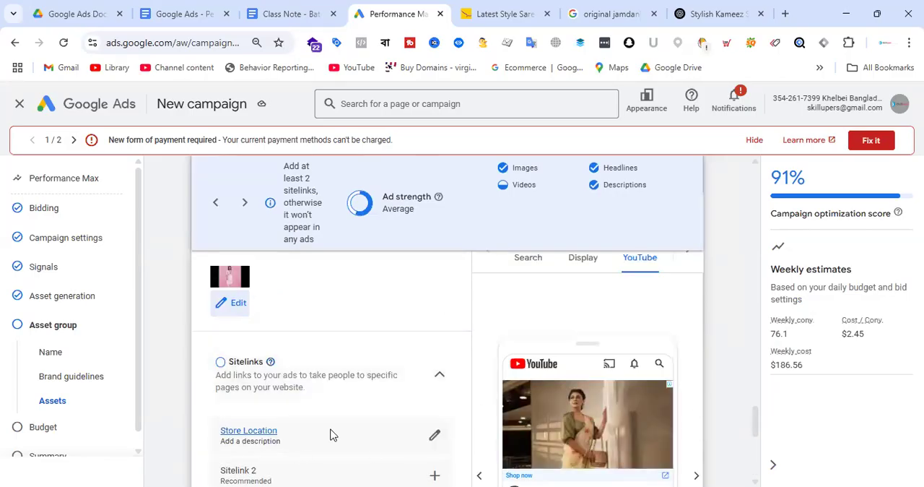
{"action": "scroll", "coordinate": [313, 333], "scroll_direction": "up", "scroll_amount": 1}
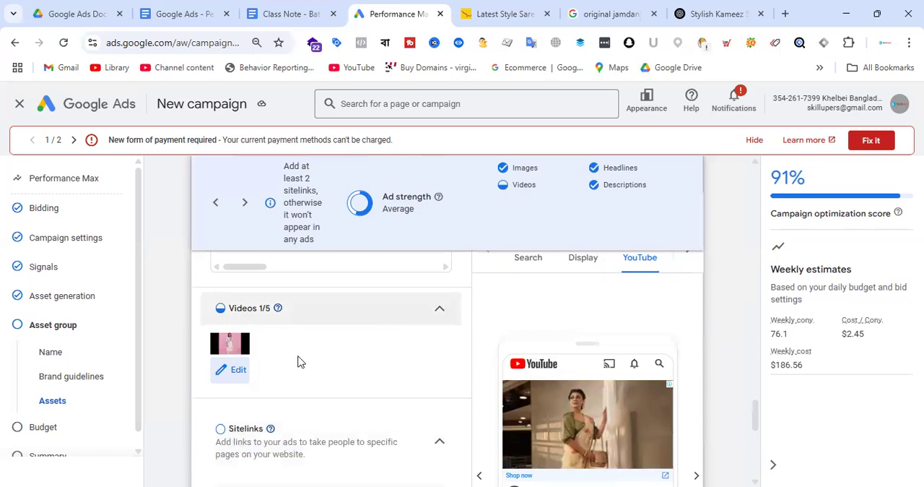
{"action": "scroll", "coordinate": [349, 355], "scroll_direction": "up", "scroll_amount": 2}
{"action": "scroll", "coordinate": [315, 392], "scroll_direction": "down", "scroll_amount": 3}
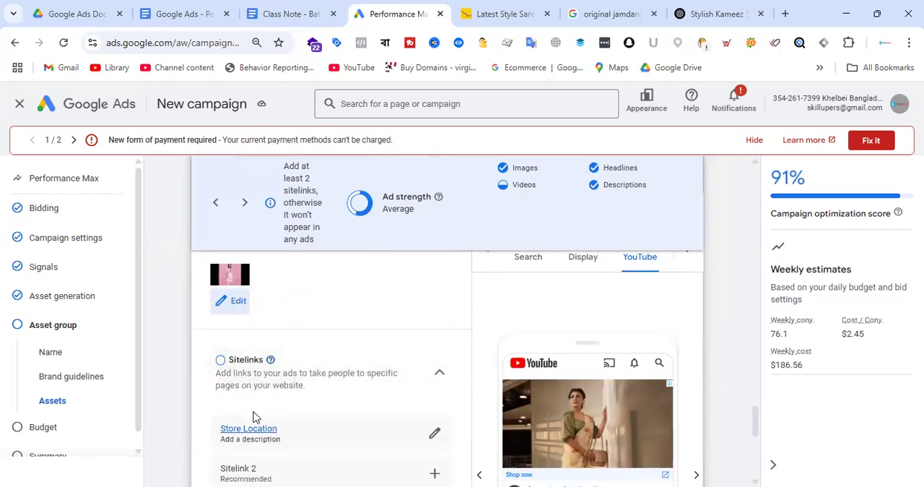
Complete the asset group, keep the recommended $26.65 average daily budget and continue to the campaign summary
{"action": "scroll", "coordinate": [395, 341], "scroll_direction": "down", "scroll_amount": 5}
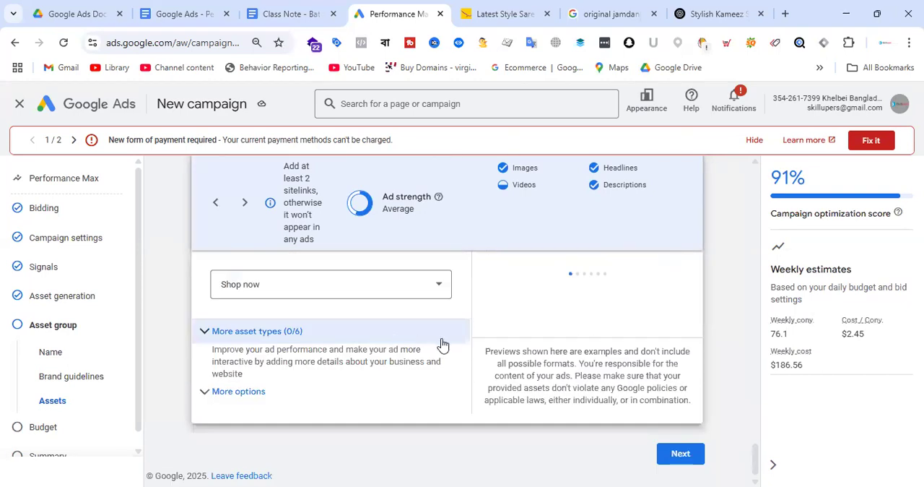
{"action": "left_click", "coordinate": [681, 453]}
{"action": "scroll", "coordinate": [536, 296], "scroll_direction": "up", "scroll_amount": 3}
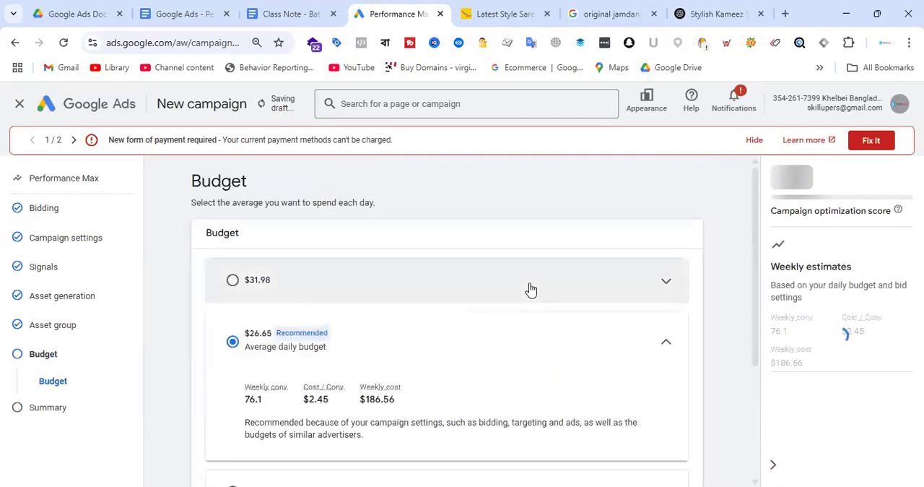
{"action": "scroll", "coordinate": [508, 272], "scroll_direction": "down", "scroll_amount": 3}
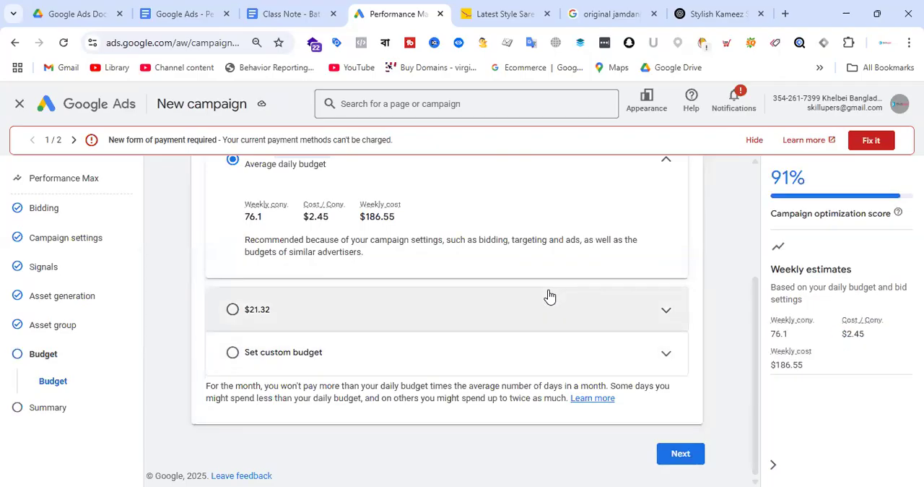
{"action": "left_click", "coordinate": [683, 453]}
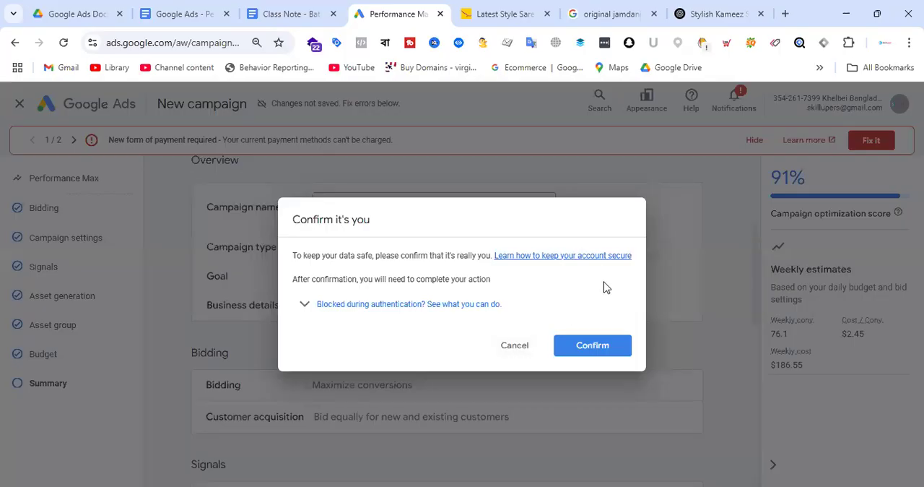
Dismiss the identity confirmation and review the campaign summary, from the asset group and budget up to the overview and recommendations
{"action": "left_click", "coordinate": [517, 350]}
{"action": "scroll", "coordinate": [554, 296], "scroll_direction": "down", "scroll_amount": 10}
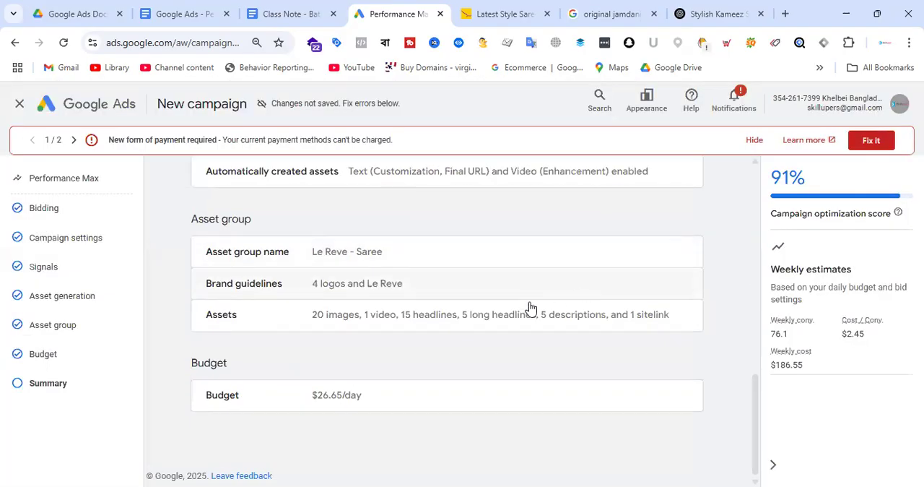
{"action": "scroll", "coordinate": [504, 289], "scroll_direction": "up", "scroll_amount": 10}
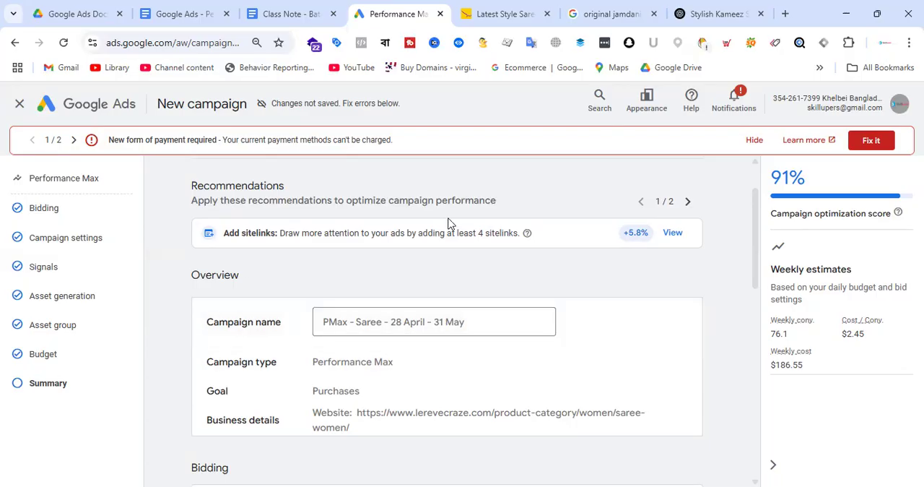
{"action": "scroll", "coordinate": [448, 223], "scroll_direction": "up", "scroll_amount": 1}
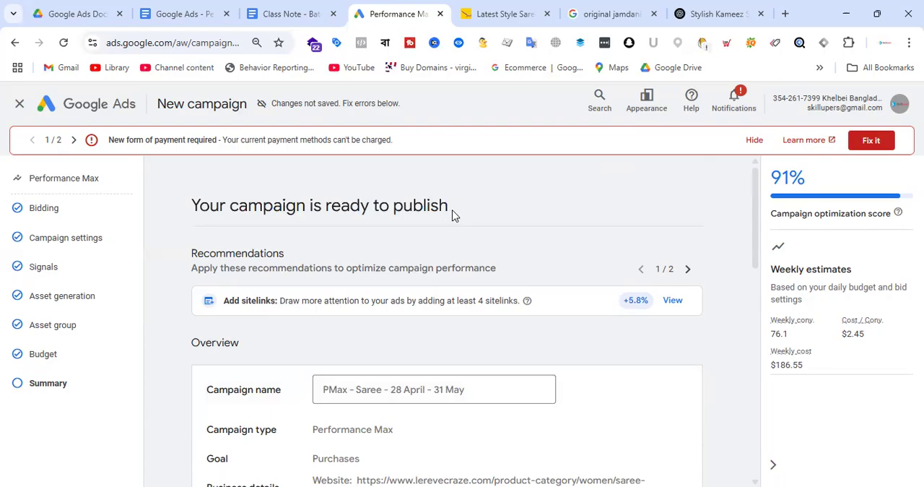
Leave the new campaign setup without publishing and return to the Campaigns overview
{"action": "left_click", "coordinate": [22, 108]}
{"action": "left_click", "coordinate": [580, 322]}
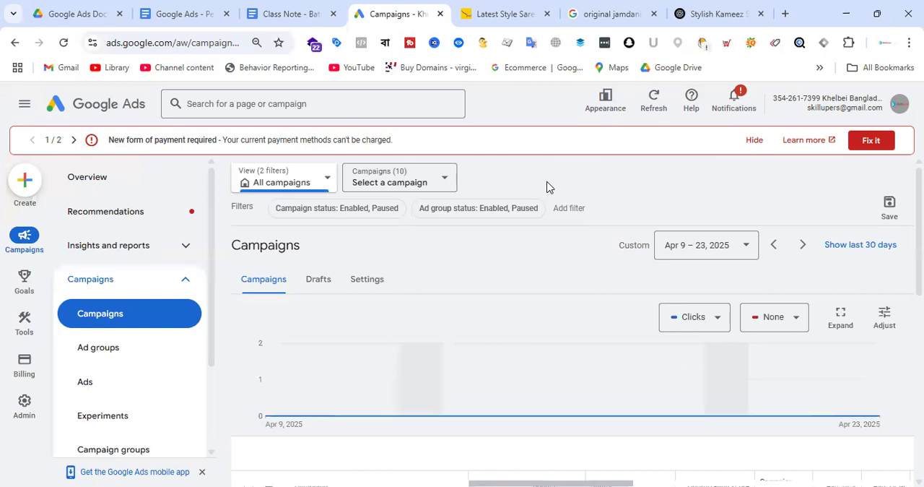
Switch to Google Drive, open the Google Ads Demand Gen Campaign document from the Google Ads Docs folder and look through it
{"action": "left_click", "coordinate": [80, 9]}
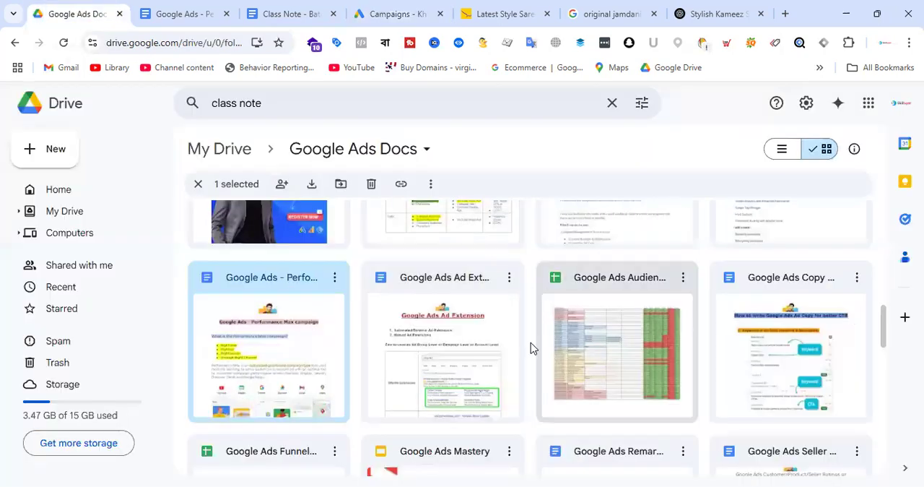
{"action": "scroll", "coordinate": [488, 336], "scroll_direction": "up", "scroll_amount": 10}
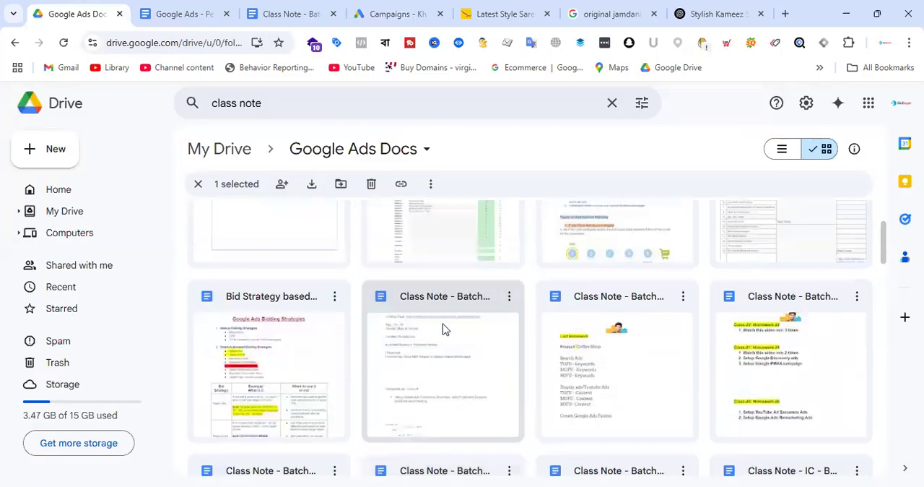
{"action": "scroll", "coordinate": [444, 329], "scroll_direction": "up", "scroll_amount": 3}
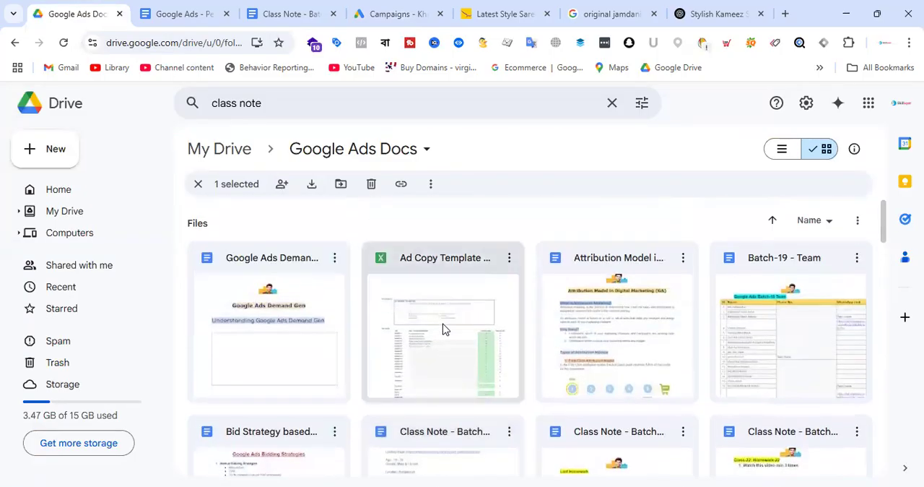
{"action": "double_click", "coordinate": [310, 299]}
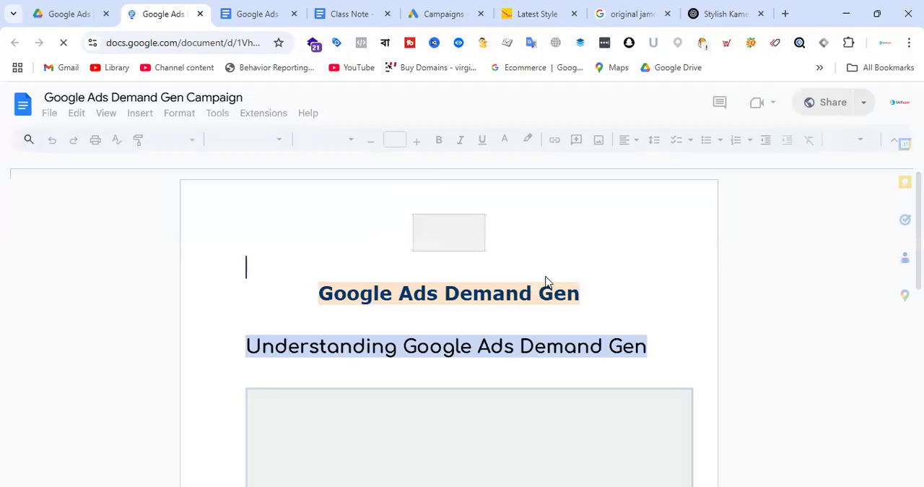
{"action": "scroll", "coordinate": [517, 276], "scroll_direction": "down", "scroll_amount": 4}
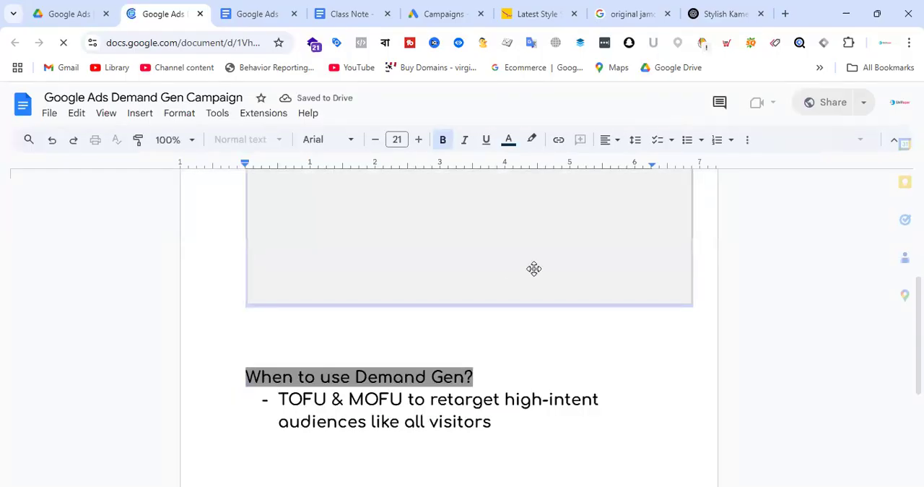
{"action": "scroll", "coordinate": [534, 272], "scroll_direction": "down", "scroll_amount": 2}
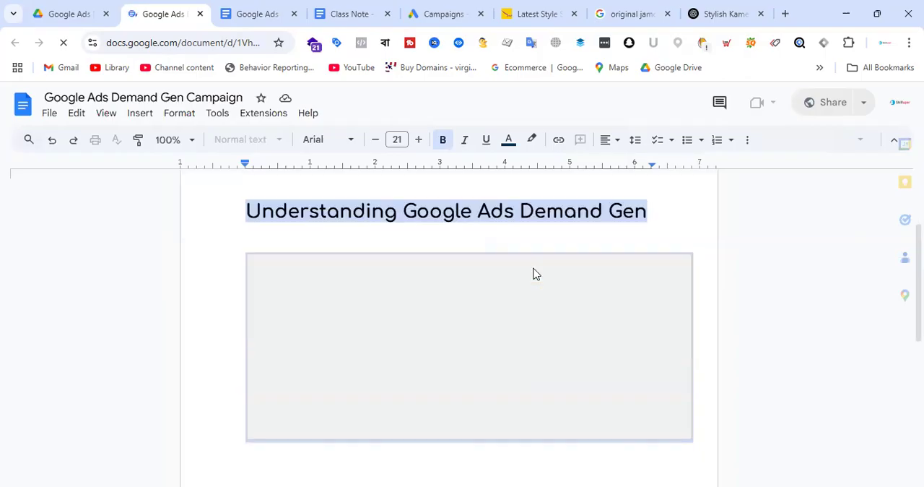
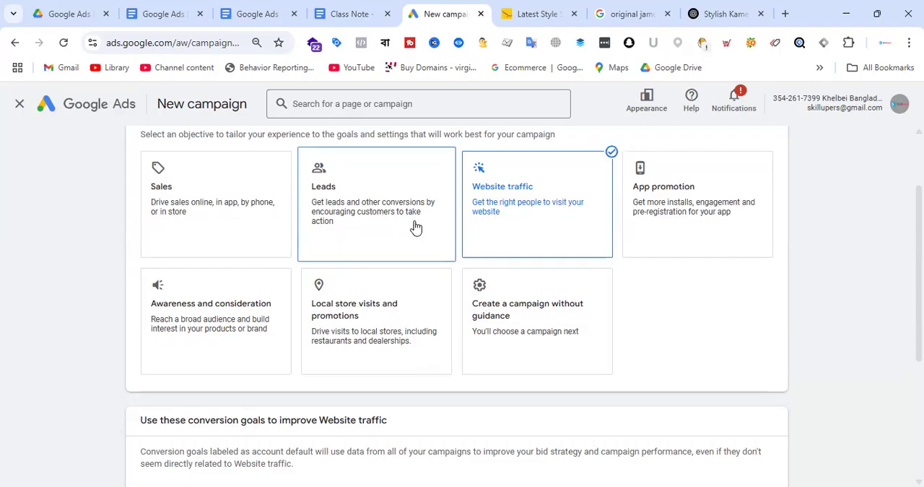
Remove the Page views conversion goal from the Website traffic campaign and continue to the campaign types
{"action": "scroll", "coordinate": [457, 229], "scroll_direction": "down", "scroll_amount": 3}
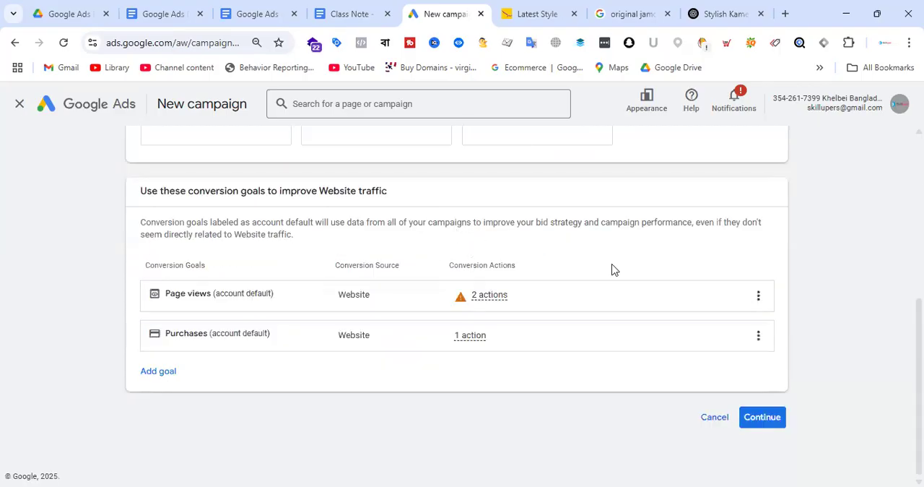
{"action": "left_click", "coordinate": [758, 298]}
{"action": "left_click", "coordinate": [777, 312]}
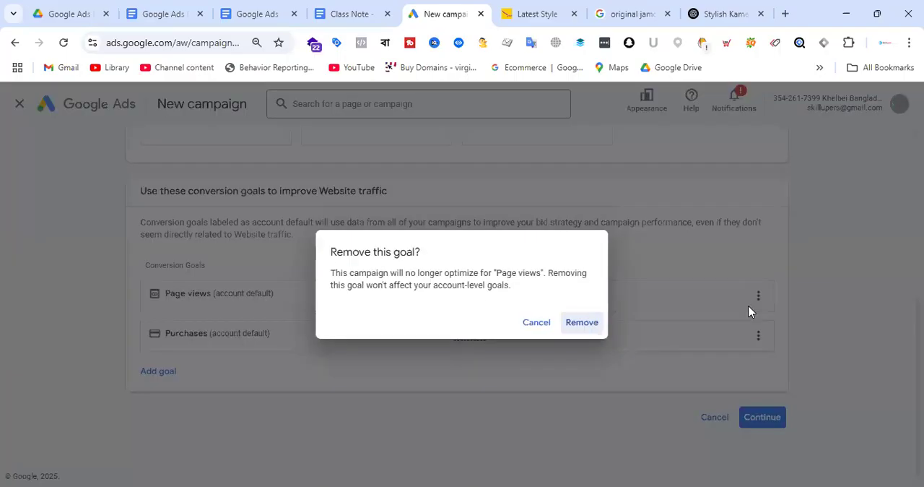
{"action": "left_click", "coordinate": [582, 323]}
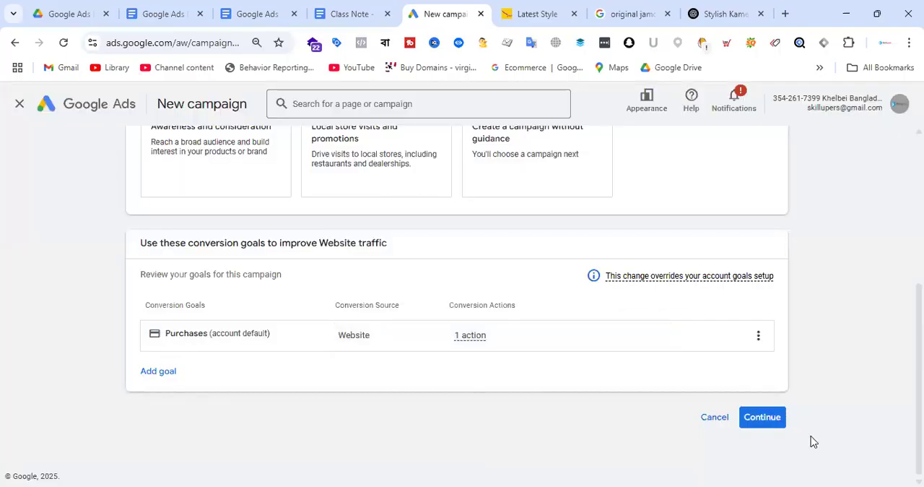
{"action": "left_click", "coordinate": [758, 419]}
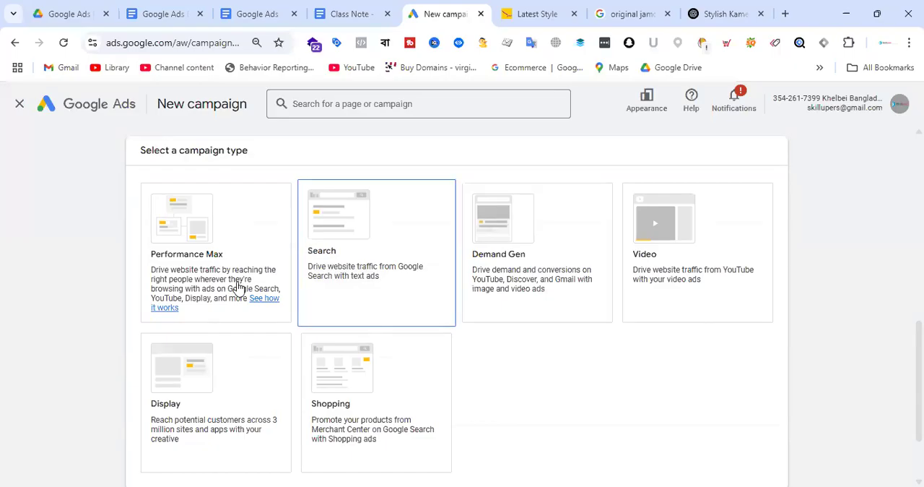
Choose Demand Gen as the campaign type and continue to the campaign settings
{"action": "left_click", "coordinate": [542, 299]}
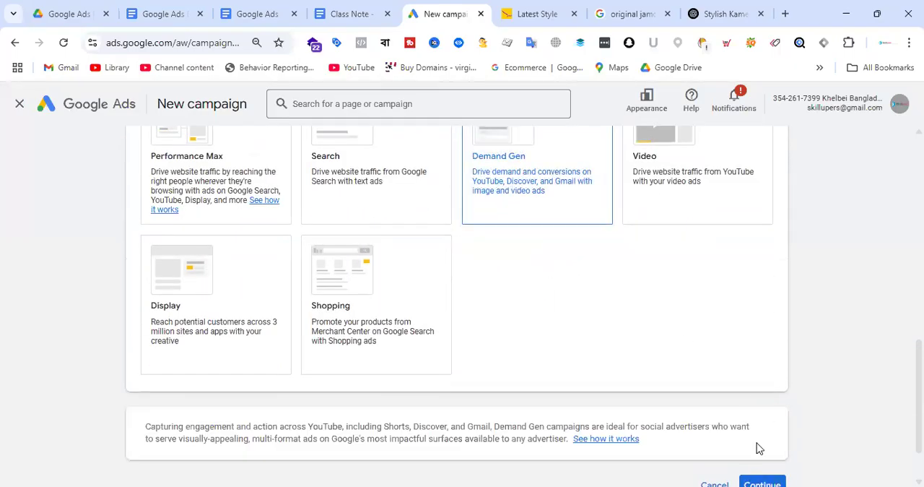
{"action": "scroll", "coordinate": [756, 450], "scroll_direction": "down", "scroll_amount": 2}
{"action": "left_click", "coordinate": [761, 419]}
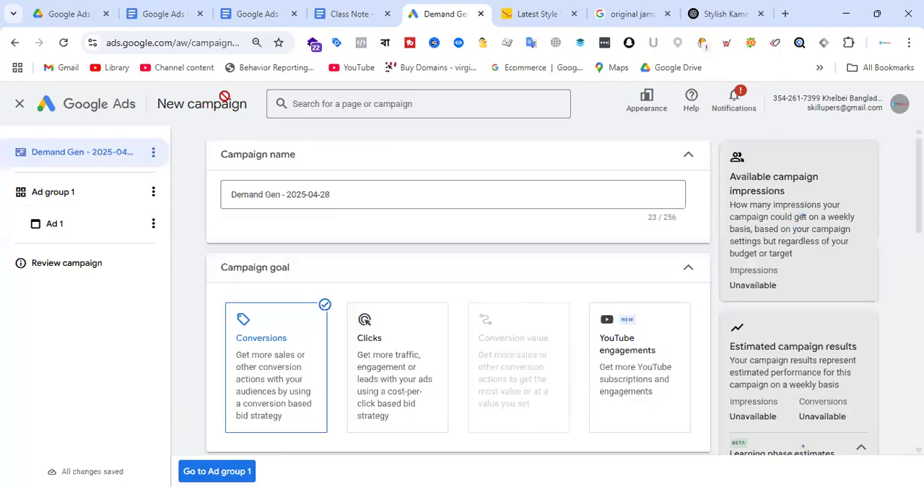
Set the Demand Gen campaign's goal to Clicks and its daily budget to $50.00
{"action": "scroll", "coordinate": [619, 393], "scroll_direction": "down", "scroll_amount": 2}
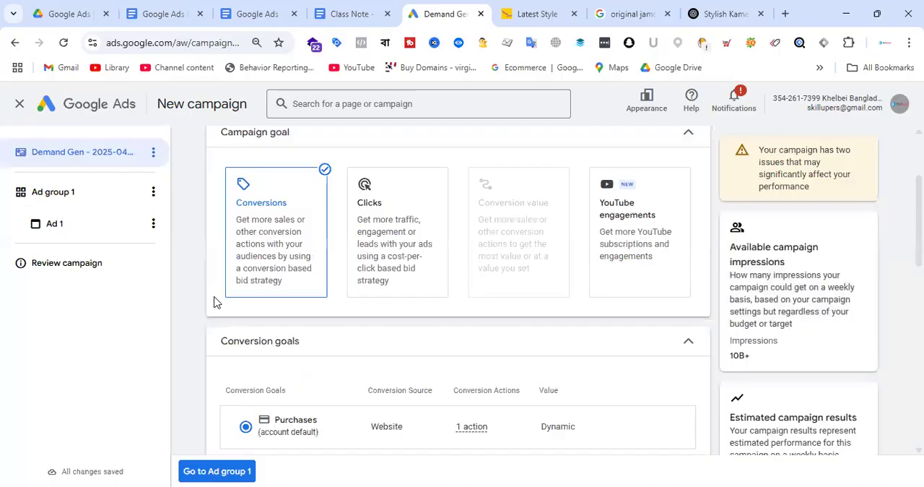
{"action": "left_click", "coordinate": [397, 246]}
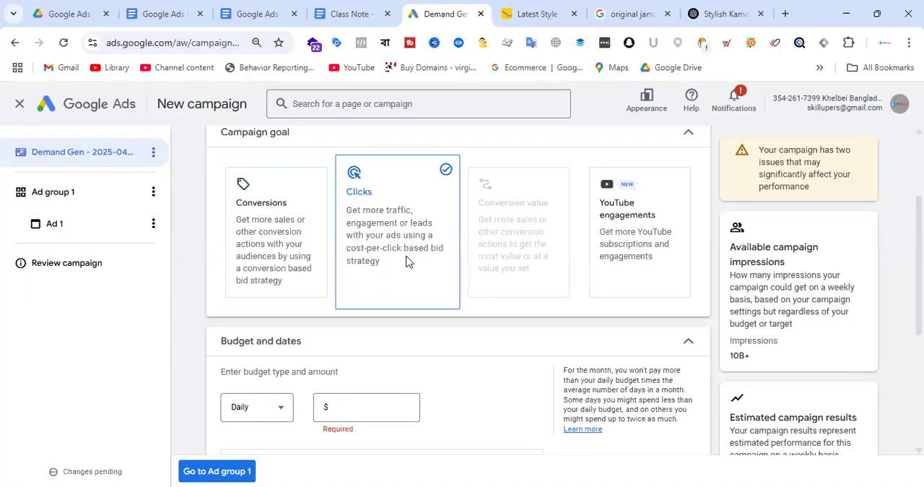
{"action": "scroll", "coordinate": [441, 332], "scroll_direction": "down", "scroll_amount": 2}
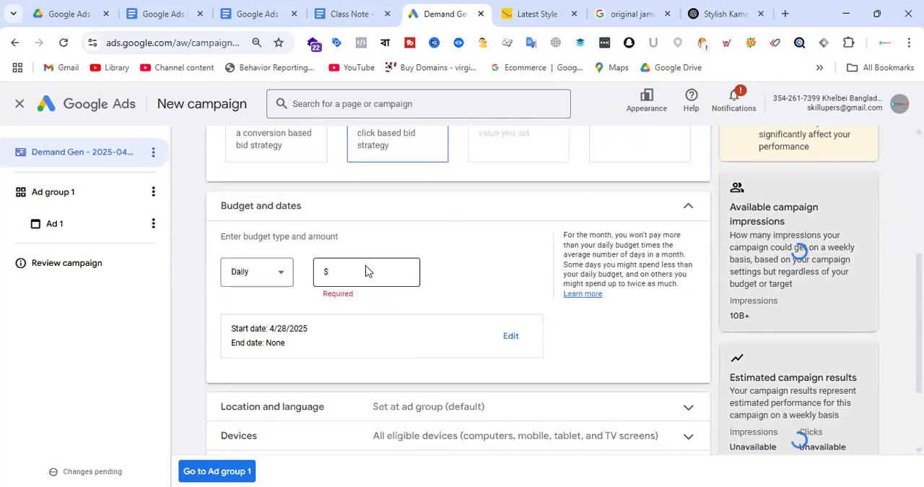
{"action": "left_click", "coordinate": [362, 273]}
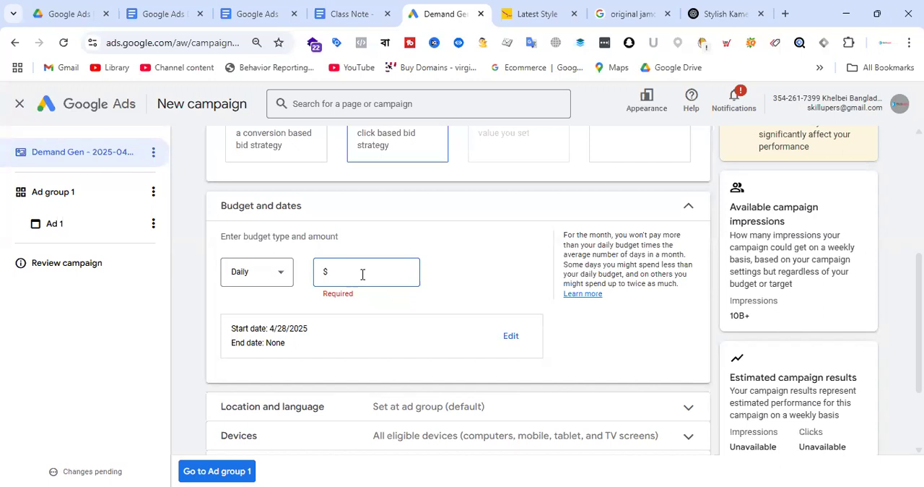
{"action": "scroll", "coordinate": [362, 274], "scroll_direction": "up", "scroll_amount": 3}
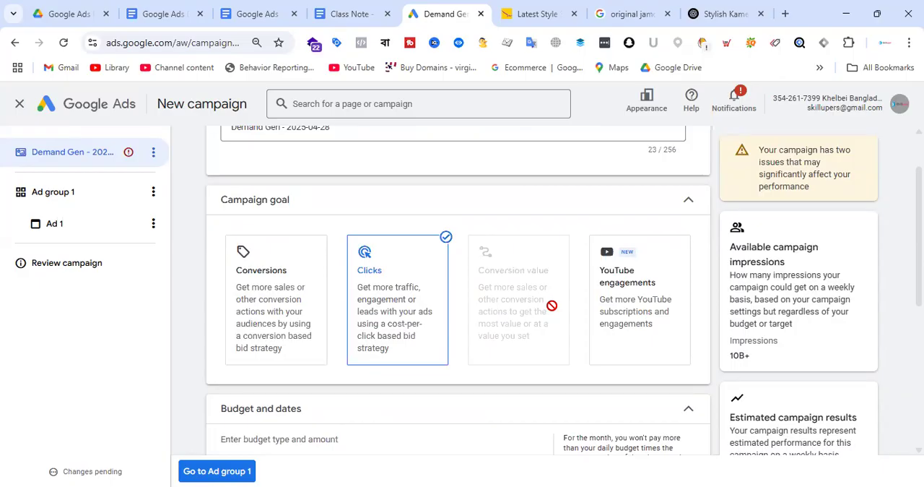
{"action": "scroll", "coordinate": [427, 279], "scroll_direction": "down", "scroll_amount": 5}
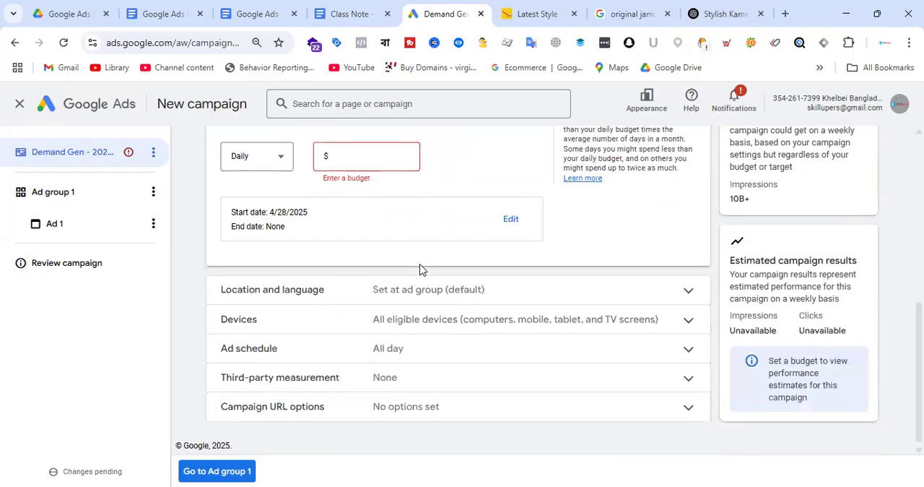
{"action": "left_click", "coordinate": [368, 152]}
{"action": "type", "text": "50.00"}
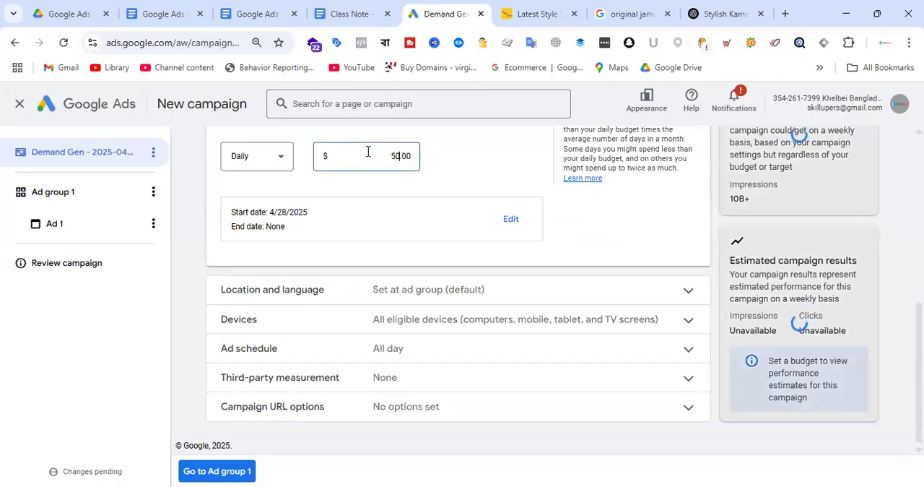
{"action": "left_click", "coordinate": [616, 238]}
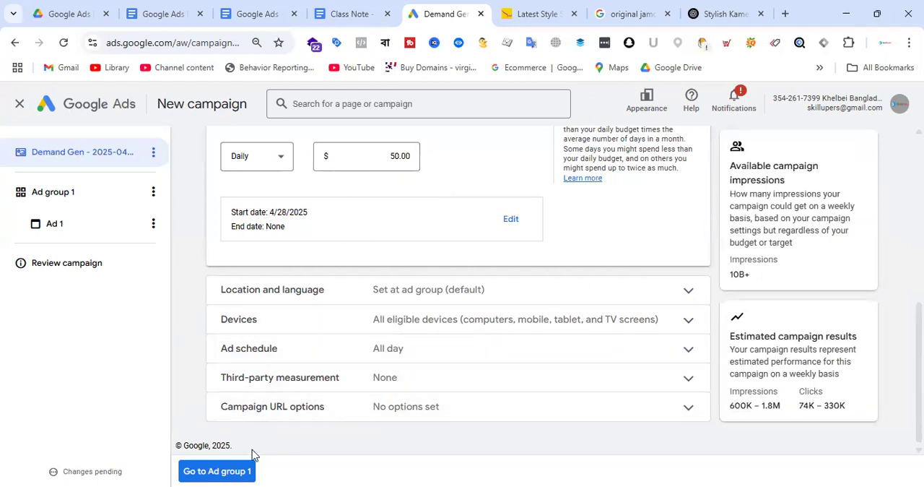
Open the settings of Ad group 1 and set its location targeting to Bangladesh
{"action": "left_click", "coordinate": [73, 201]}
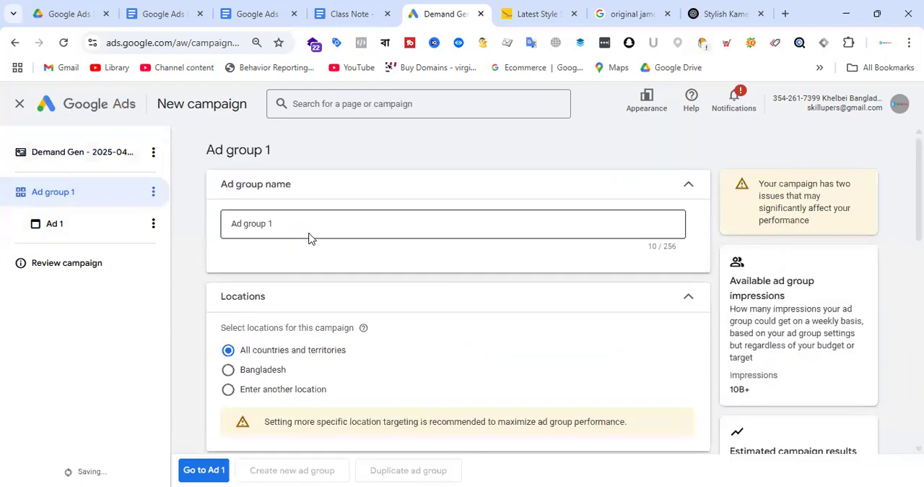
{"action": "left_click", "coordinate": [263, 370]}
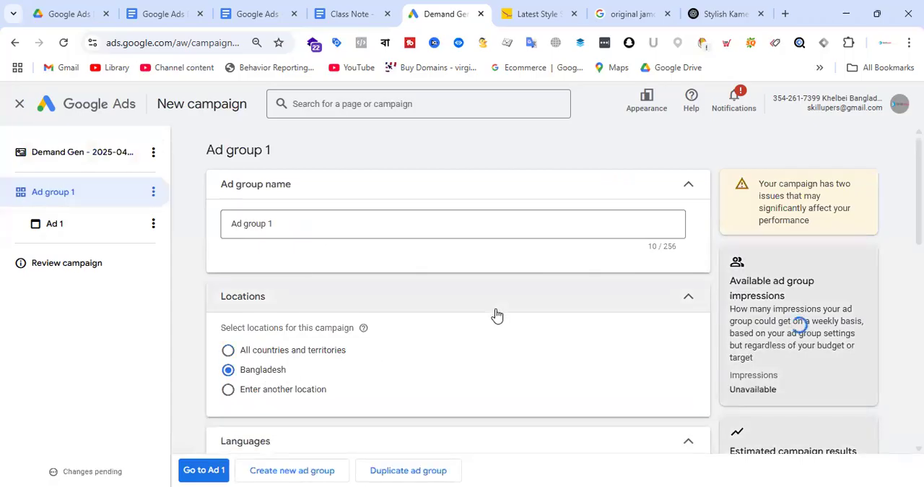
Try custom channel selection to view the ad group's eligible channels, and switch back to All Google channels
{"action": "scroll", "coordinate": [495, 316], "scroll_direction": "down", "scroll_amount": 3}
{"action": "scroll", "coordinate": [493, 261], "scroll_direction": "down", "scroll_amount": 2}
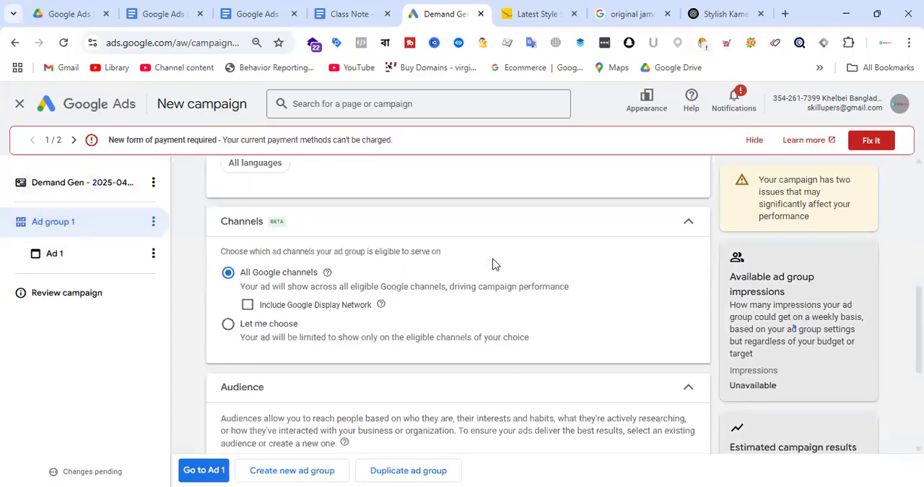
{"action": "left_click", "coordinate": [229, 325]}
{"action": "scroll", "coordinate": [316, 313], "scroll_direction": "down", "scroll_amount": 2}
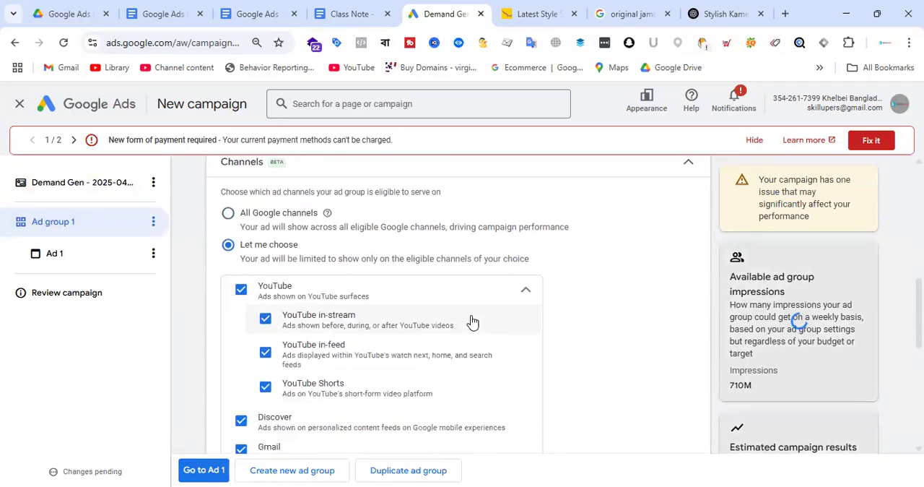
{"action": "scroll", "coordinate": [332, 260], "scroll_direction": "up", "scroll_amount": 2}
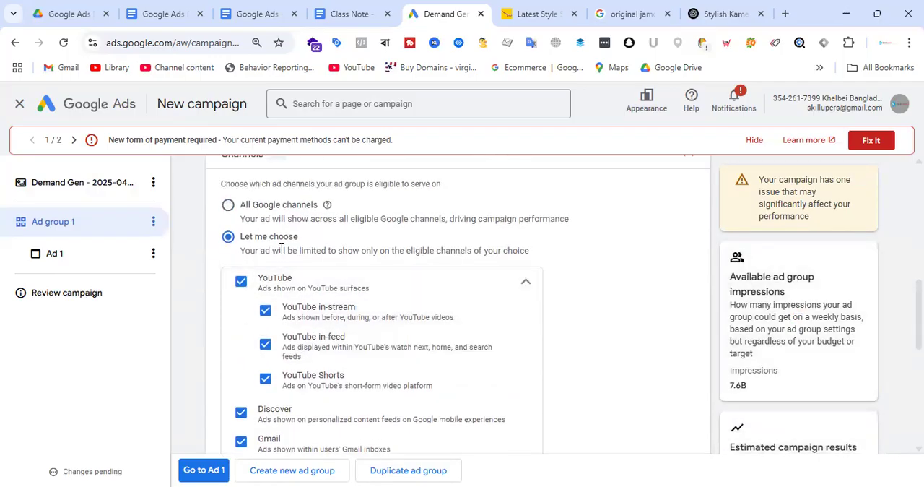
{"action": "left_click", "coordinate": [228, 204]}
Add the existing PMAX - Saree - Audience to the ad group
{"action": "scroll", "coordinate": [489, 254], "scroll_direction": "down", "scroll_amount": 3}
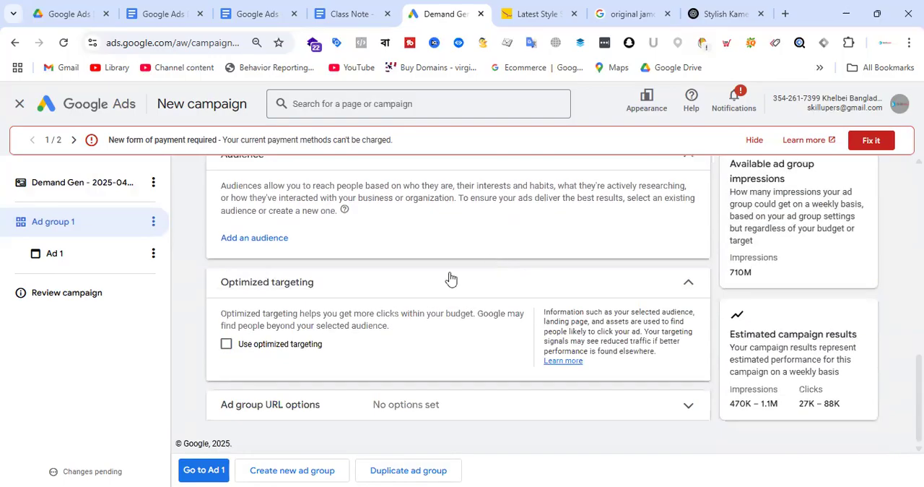
{"action": "scroll", "coordinate": [459, 316], "scroll_direction": "up", "scroll_amount": 2}
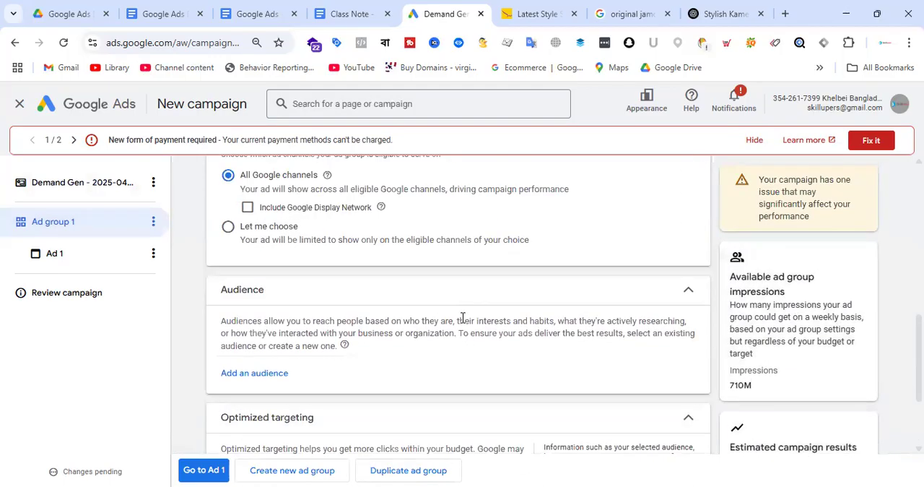
{"action": "left_click", "coordinate": [286, 374]}
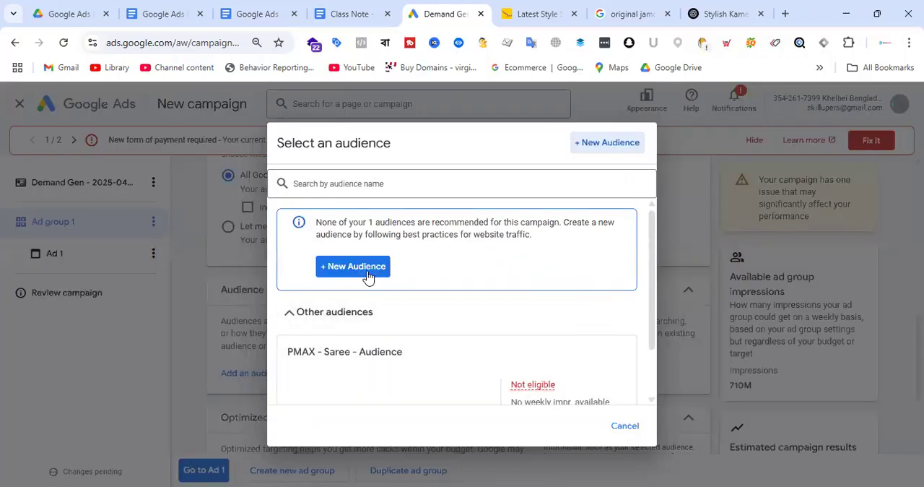
{"action": "scroll", "coordinate": [501, 272], "scroll_direction": "down", "scroll_amount": 2}
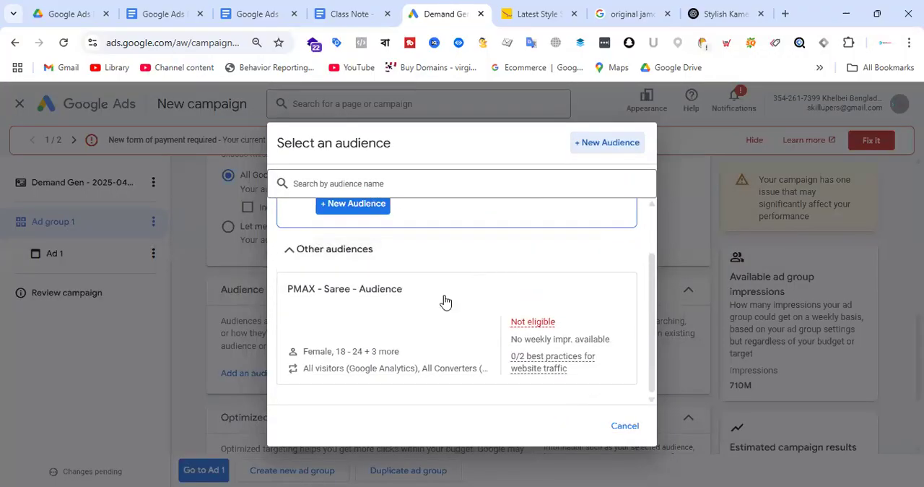
{"action": "left_click", "coordinate": [383, 305]}
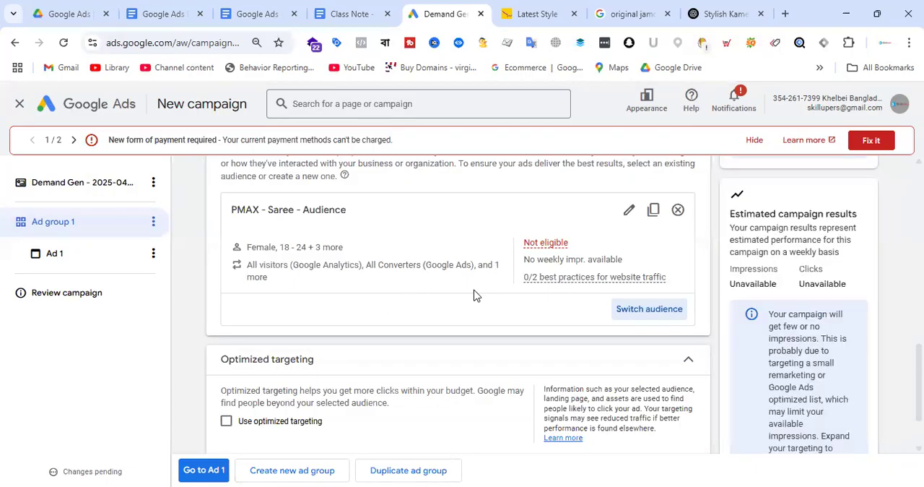
Start switching the ad group's audience by creating a new audience in place of PMAX - Saree - Audience
{"action": "scroll", "coordinate": [470, 281], "scroll_direction": "up", "scroll_amount": 1}
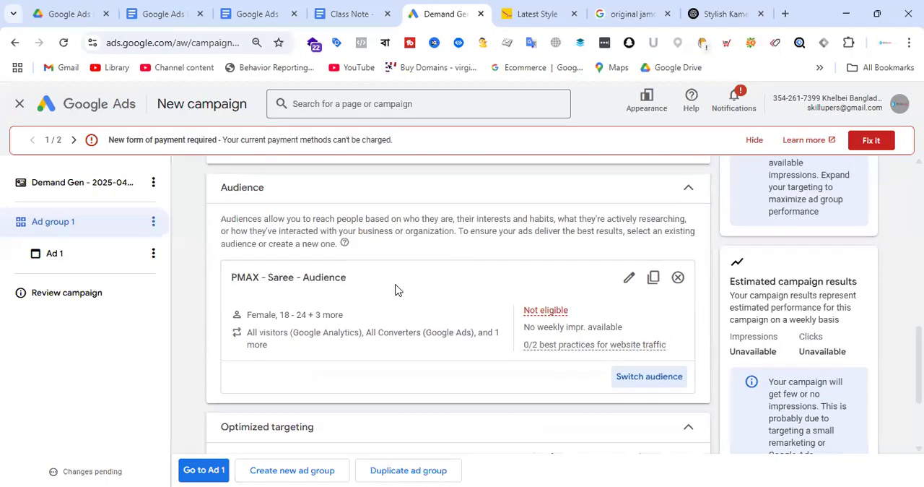
{"action": "scroll", "coordinate": [397, 290], "scroll_direction": "down", "scroll_amount": 1}
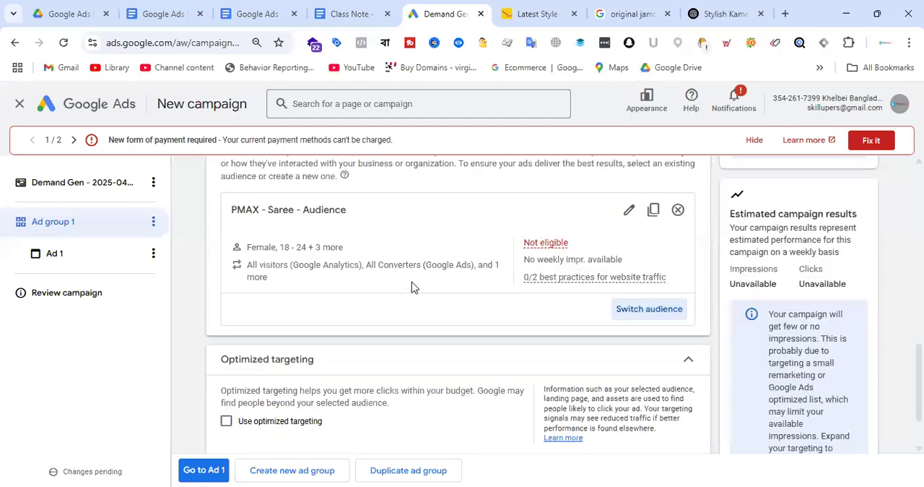
{"action": "scroll", "coordinate": [415, 286], "scroll_direction": "down", "scroll_amount": 1}
{"action": "scroll", "coordinate": [430, 287], "scroll_direction": "up", "scroll_amount": 4}
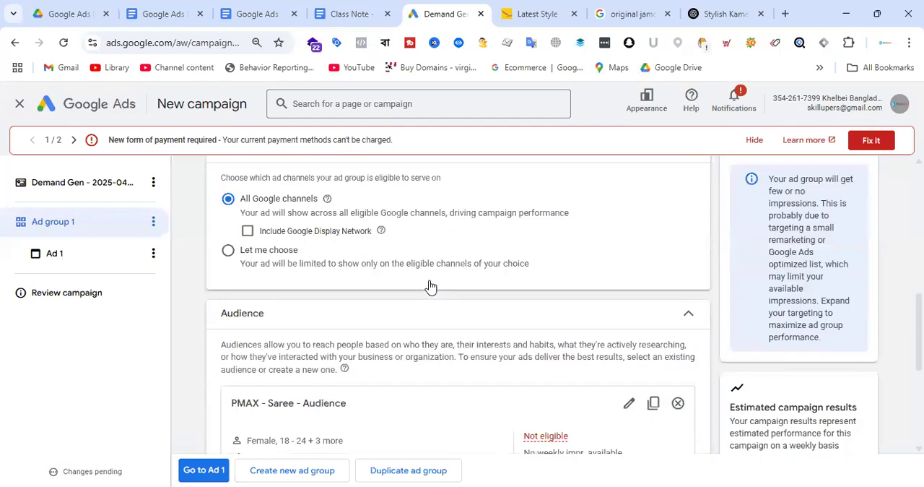
{"action": "scroll", "coordinate": [430, 287], "scroll_direction": "up", "scroll_amount": 2}
{"action": "scroll", "coordinate": [432, 286], "scroll_direction": "down", "scroll_amount": 6}
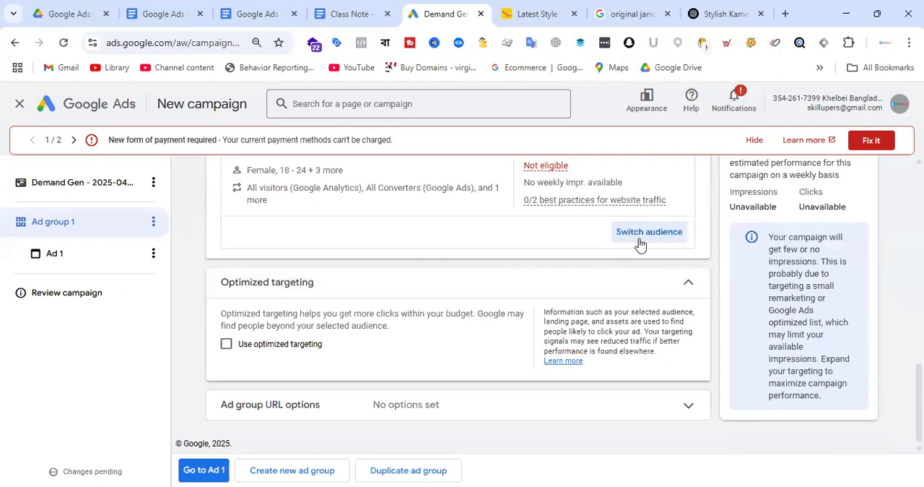
{"action": "left_click", "coordinate": [639, 240]}
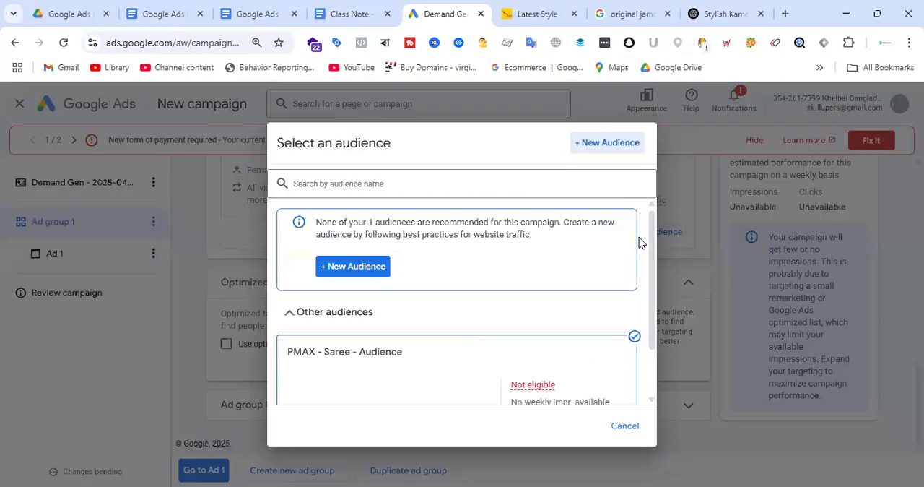
{"action": "left_click", "coordinate": [374, 278]}
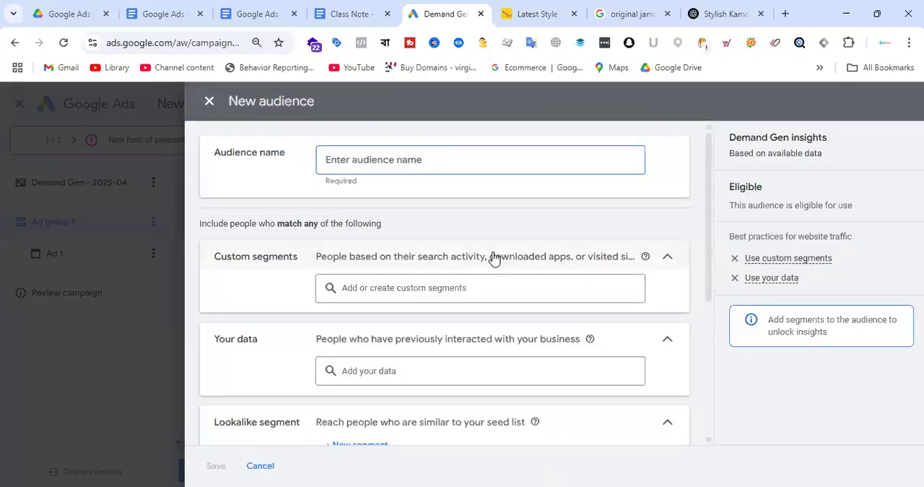
Search the new audience's own-data segments for "all visi" and include All visitors (Google Ads)
{"action": "scroll", "coordinate": [484, 258], "scroll_direction": "down", "scroll_amount": 3}
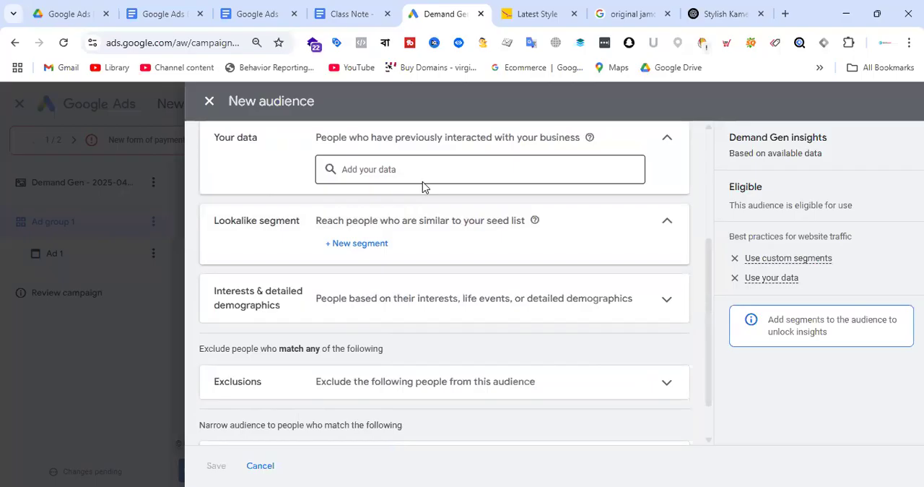
{"action": "scroll", "coordinate": [423, 185], "scroll_direction": "up", "scroll_amount": 2}
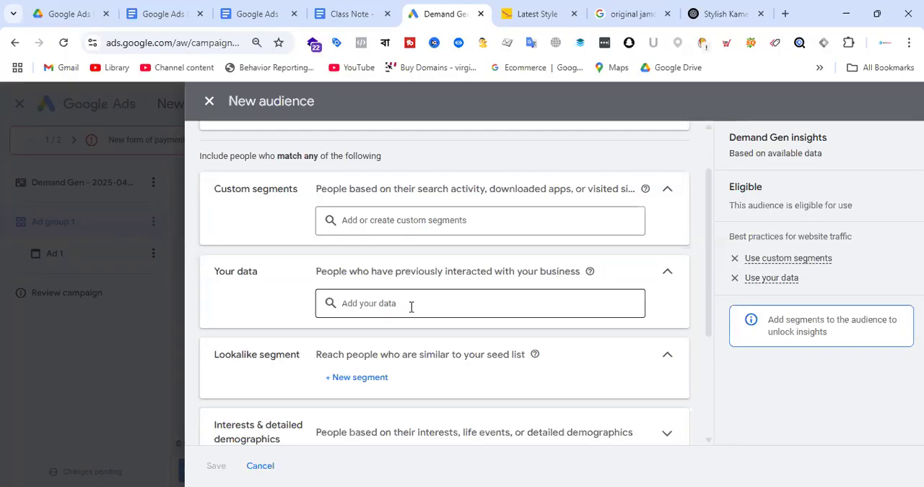
{"action": "left_click", "coordinate": [411, 306]}
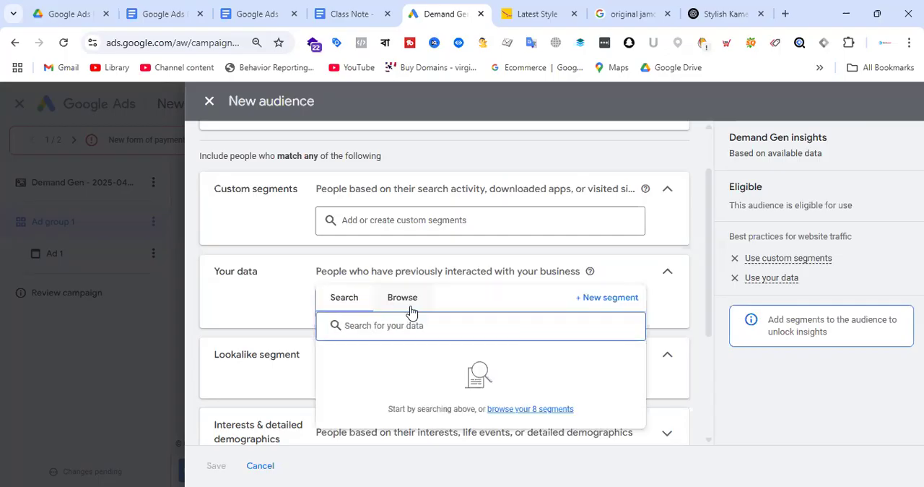
{"action": "type", "text": "all vid"}
{"action": "key", "text": "BackSpace"}
{"action": "type", "text": "sit"}
{"action": "key", "text": "BackSpace"}
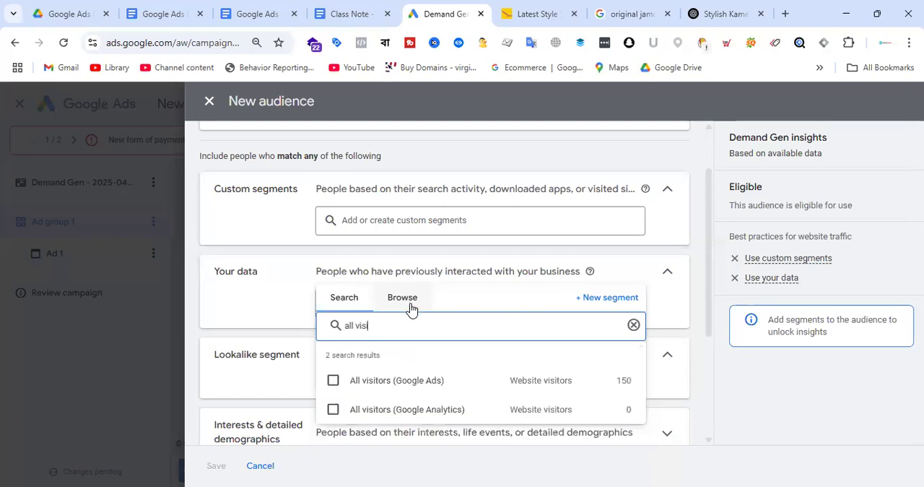
{"action": "left_click", "coordinate": [426, 381]}
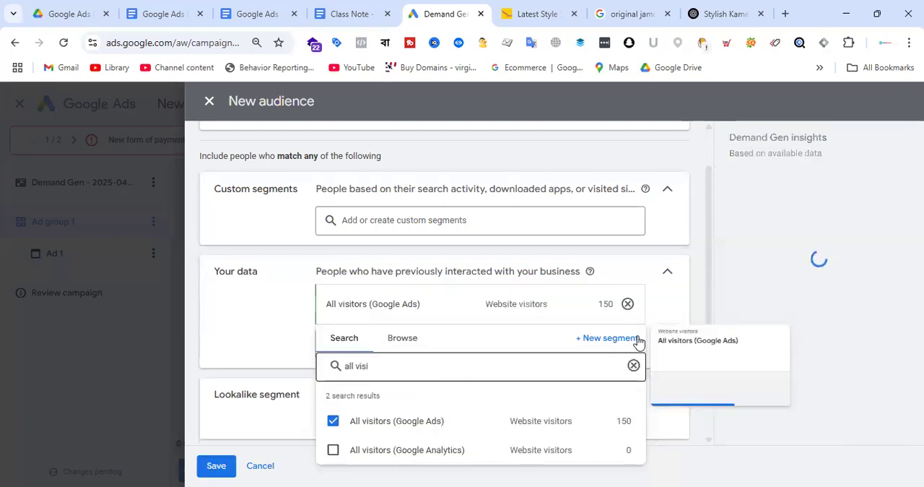
Browse the available custom segments for the new audience and look over its remaining targeting sections
{"action": "left_click", "coordinate": [303, 347]}
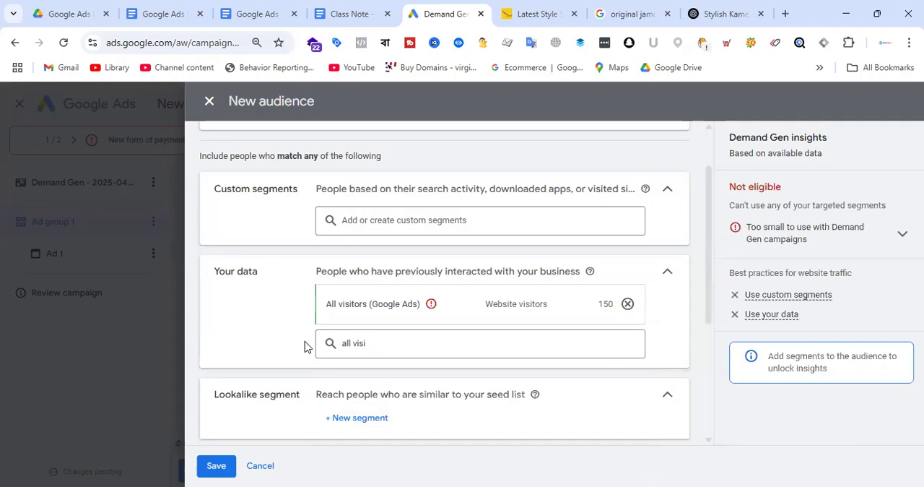
{"action": "left_click", "coordinate": [423, 222]}
{"action": "left_click", "coordinate": [410, 218]}
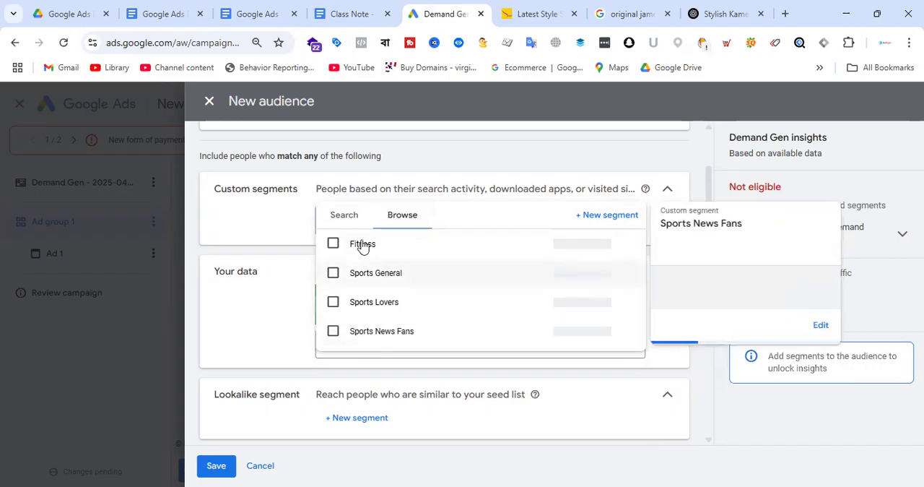
{"action": "left_click", "coordinate": [280, 232]}
{"action": "scroll", "coordinate": [508, 276], "scroll_direction": "down", "scroll_amount": 4}
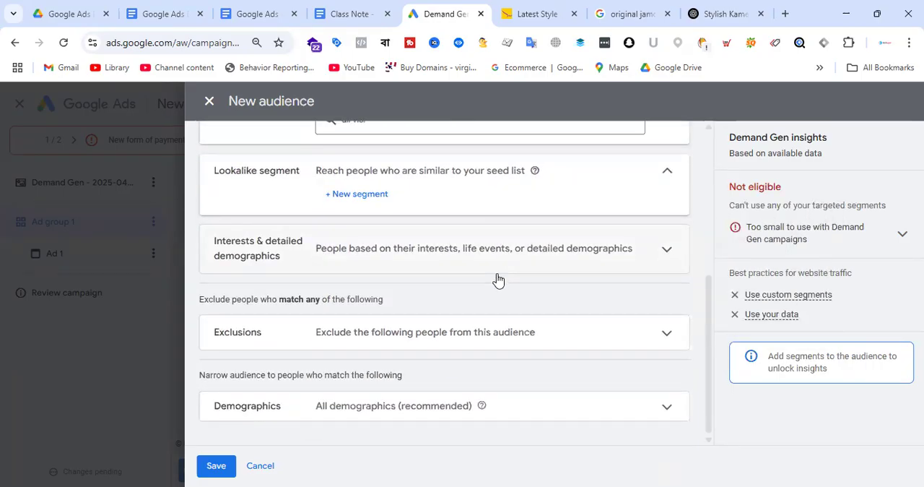
{"action": "scroll", "coordinate": [570, 303], "scroll_direction": "up", "scroll_amount": 2}
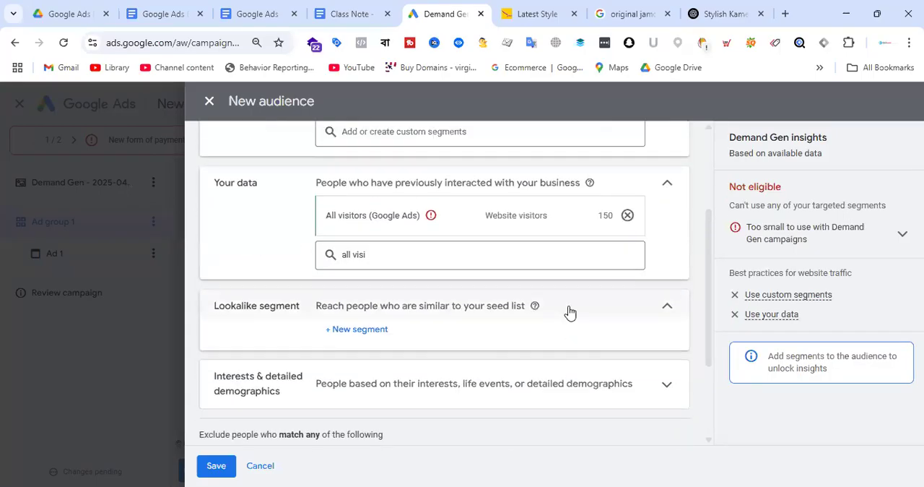
Start a new lookalike segment for the audience and look over its name, seed list, location and reach settings
{"action": "left_click", "coordinate": [380, 331]}
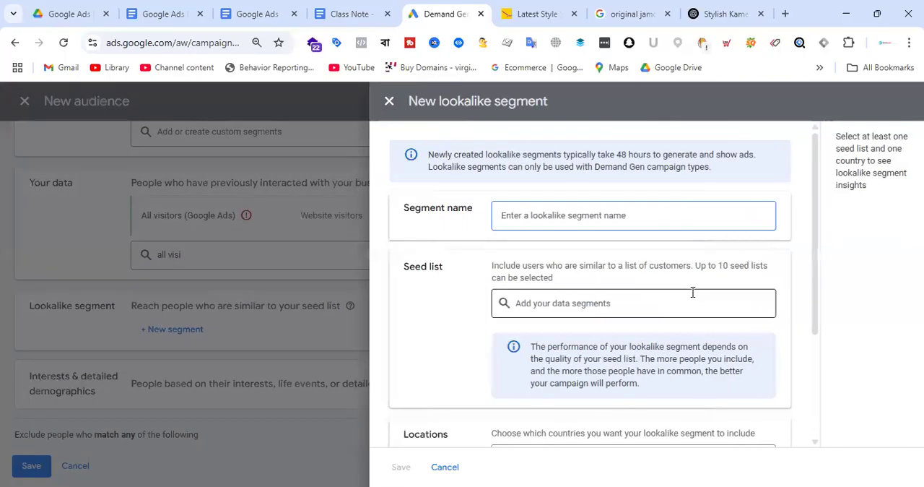
{"action": "scroll", "coordinate": [693, 296], "scroll_direction": "down", "scroll_amount": 3}
{"action": "scroll", "coordinate": [692, 299], "scroll_direction": "up", "scroll_amount": 3}
{"action": "scroll", "coordinate": [664, 262], "scroll_direction": "down", "scroll_amount": 3}
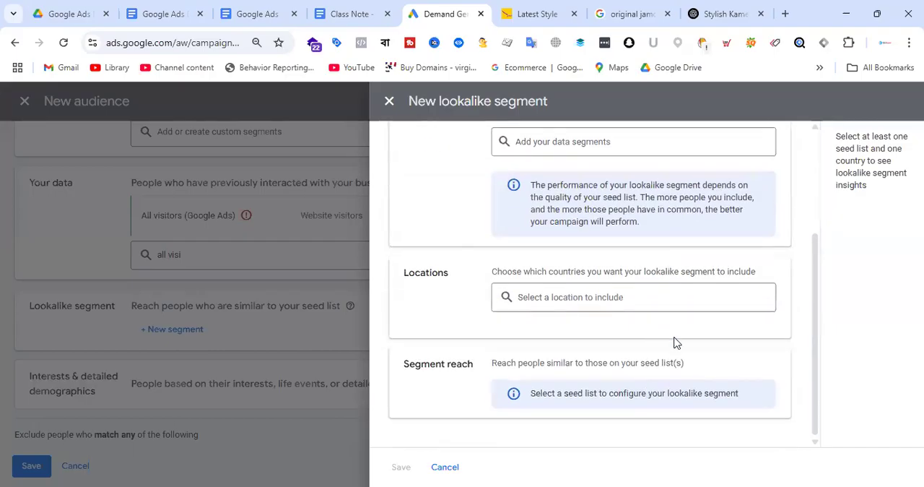
{"action": "left_click", "coordinate": [614, 296]}
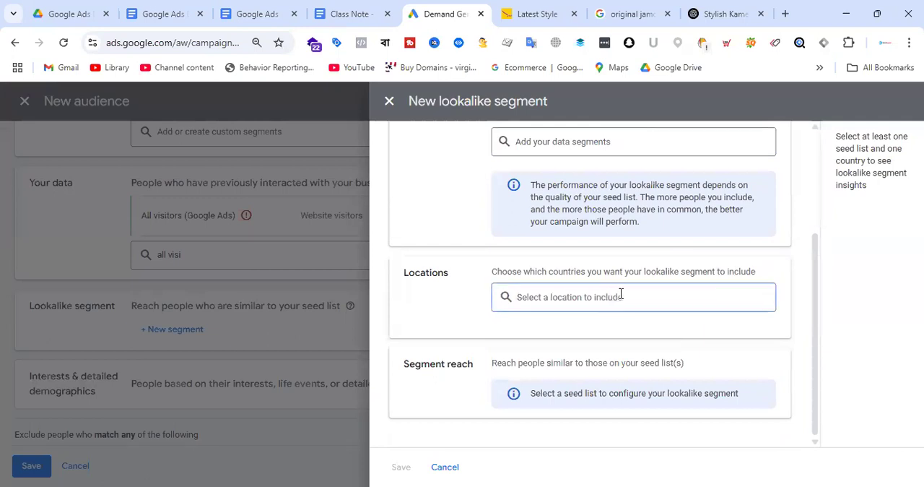
{"action": "scroll", "coordinate": [679, 267], "scroll_direction": "up", "scroll_amount": 3}
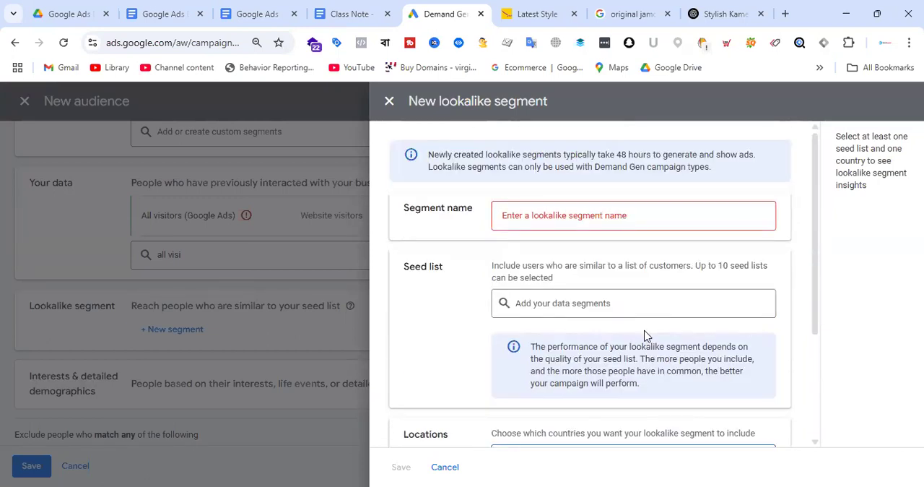
Search the lookalike segment's seed lists for "purchaser" and include Purchasers of Khelbeibangladesh.com - GA4
{"action": "left_click", "coordinate": [618, 302]}
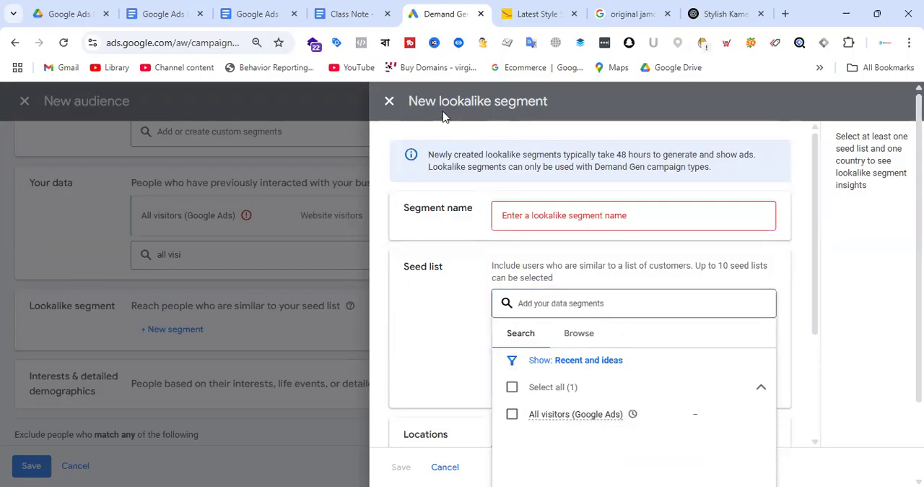
{"action": "left_click", "coordinate": [602, 303]}
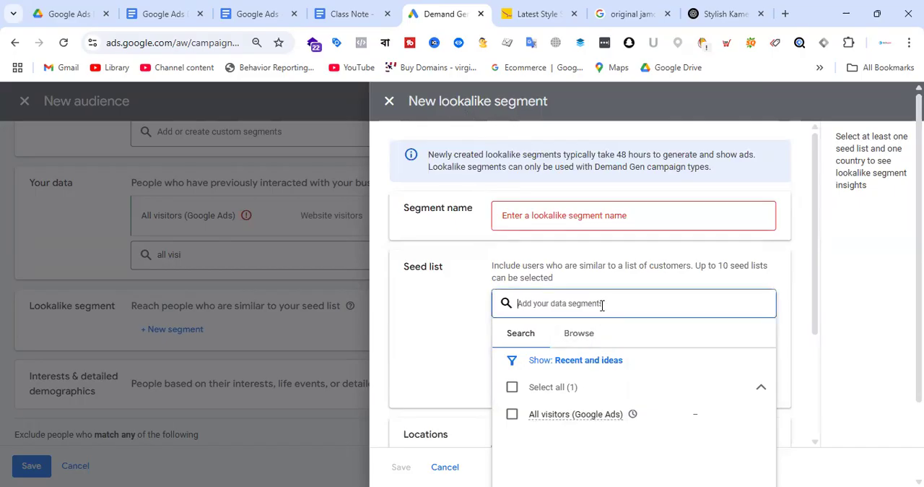
{"action": "type", "text": "purc"}
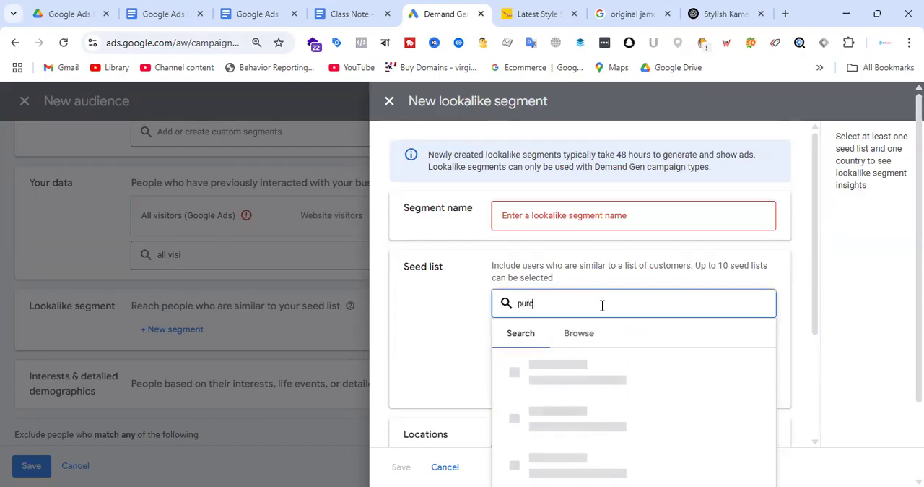
{"action": "type", "text": "haser"}
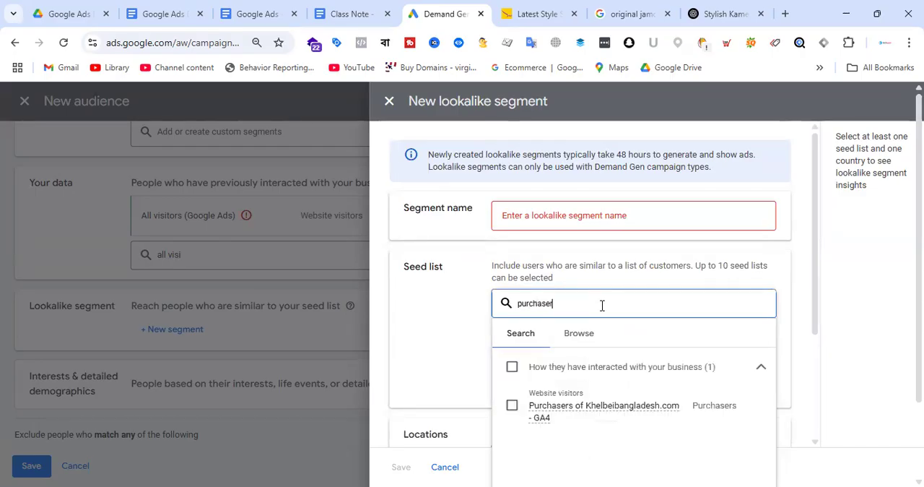
{"action": "left_click", "coordinate": [618, 409]}
{"action": "left_click", "coordinate": [428, 351]}
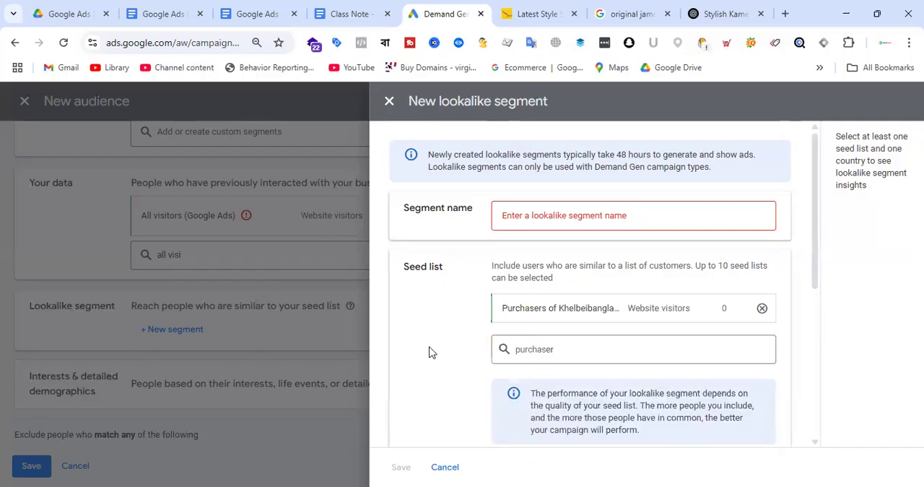
Name the lookalike segment "Demand Gen - Audiecne"
{"action": "left_click", "coordinate": [561, 215]}
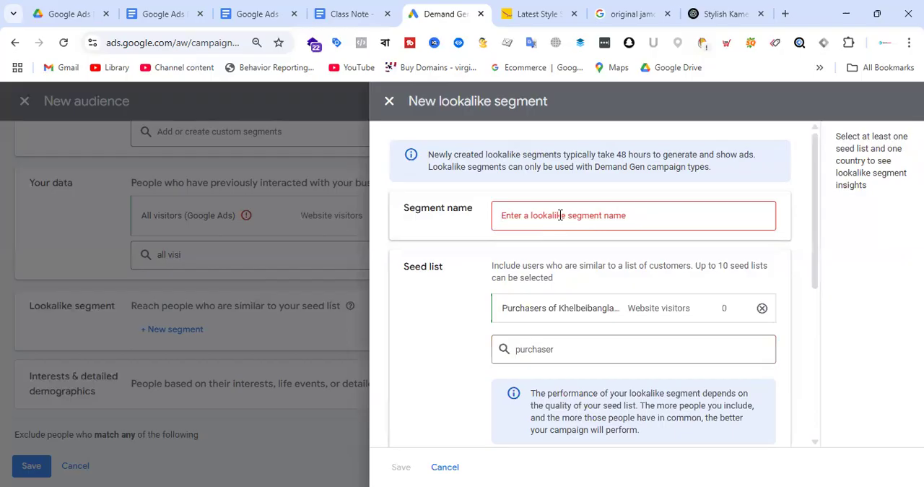
{"action": "type", "text": "Demand"}
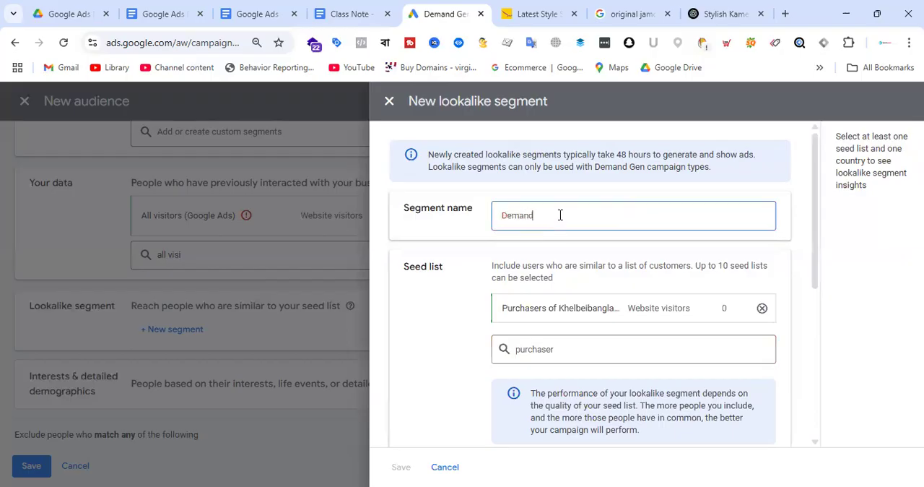
{"action": "type", "text": " Gen - Audiecne"}
Include Bangladesh as the lookalike segment's location, keep the Balanced 5% reach, and save the segment
{"action": "scroll", "coordinate": [650, 324], "scroll_direction": "down", "scroll_amount": 4}
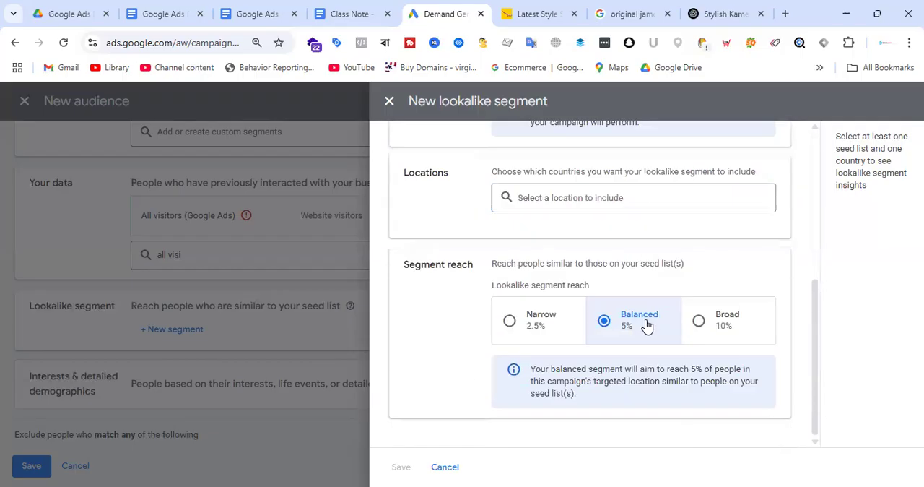
{"action": "scroll", "coordinate": [662, 291], "scroll_direction": "up", "scroll_amount": 2}
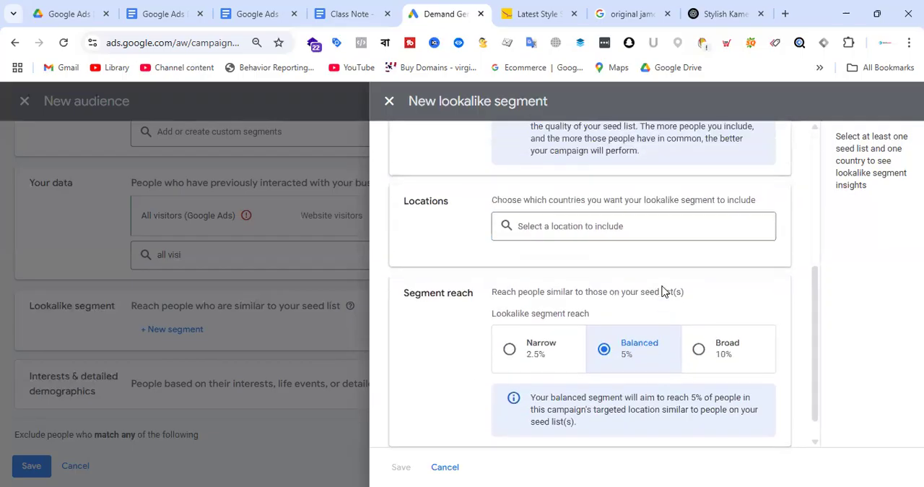
{"action": "left_click", "coordinate": [600, 331]}
{"action": "type", "text": "bangladesh"}
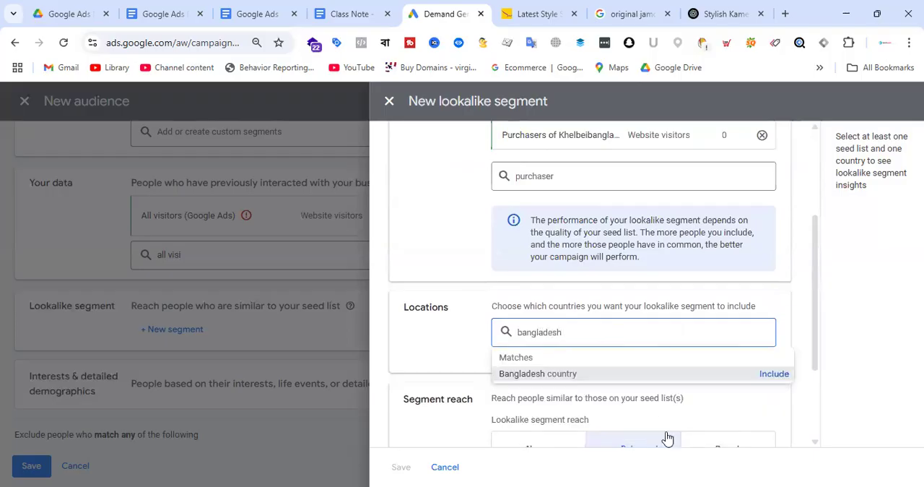
{"action": "left_click", "coordinate": [771, 375]}
{"action": "scroll", "coordinate": [666, 300], "scroll_direction": "down", "scroll_amount": 3}
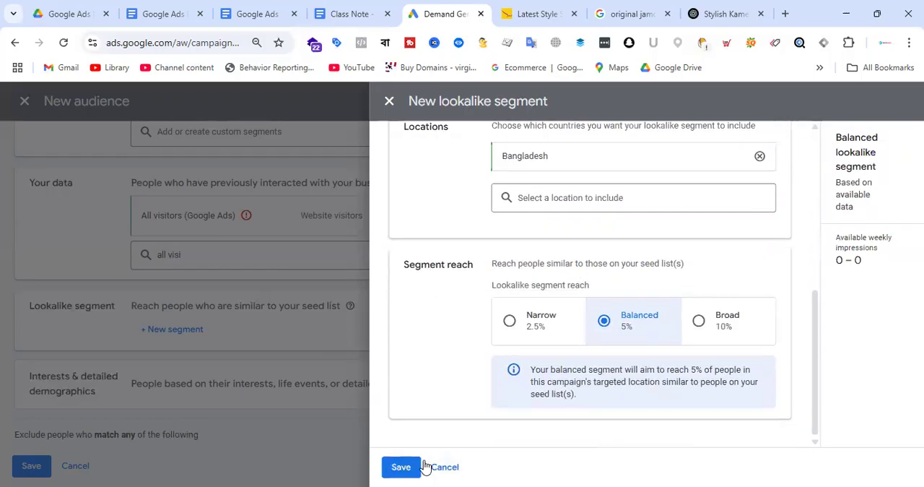
{"action": "left_click", "coordinate": [412, 469]}
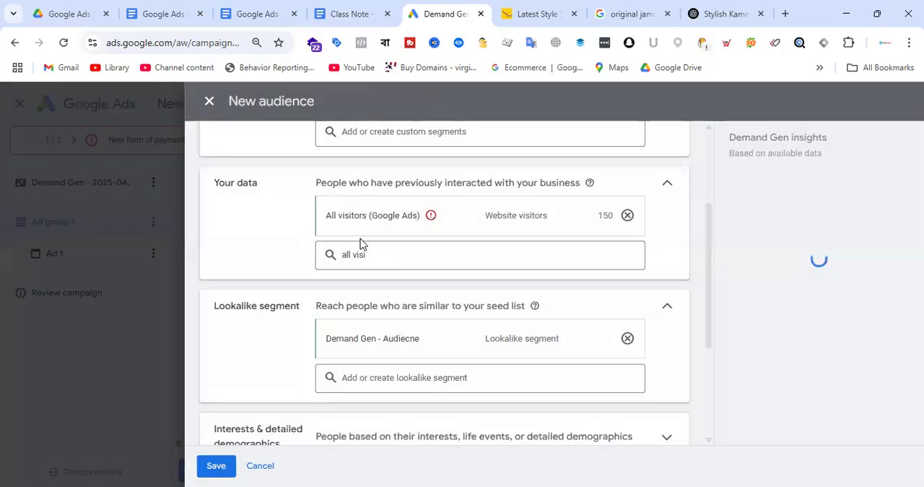
Narrow the new audience's demographics to ages 18 to 44, excluding unknown gender and unknown age
{"action": "scroll", "coordinate": [439, 278], "scroll_direction": "down", "scroll_amount": 5}
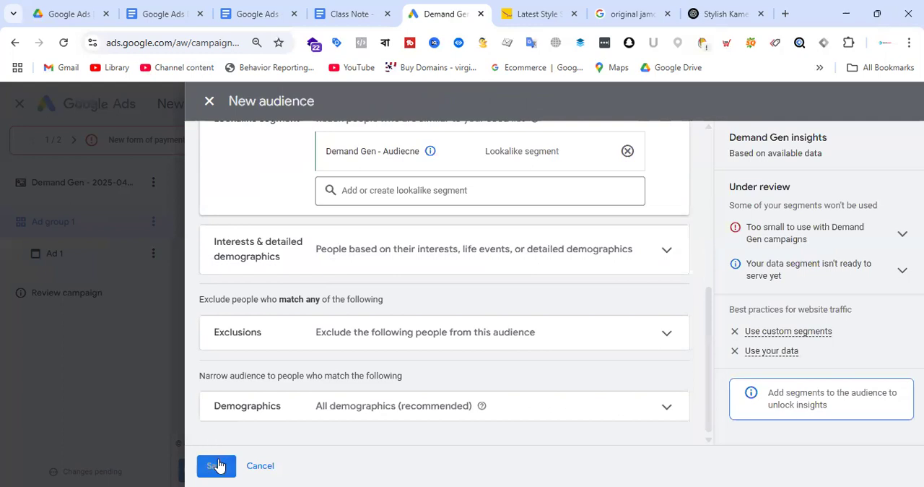
{"action": "left_click", "coordinate": [654, 411]}
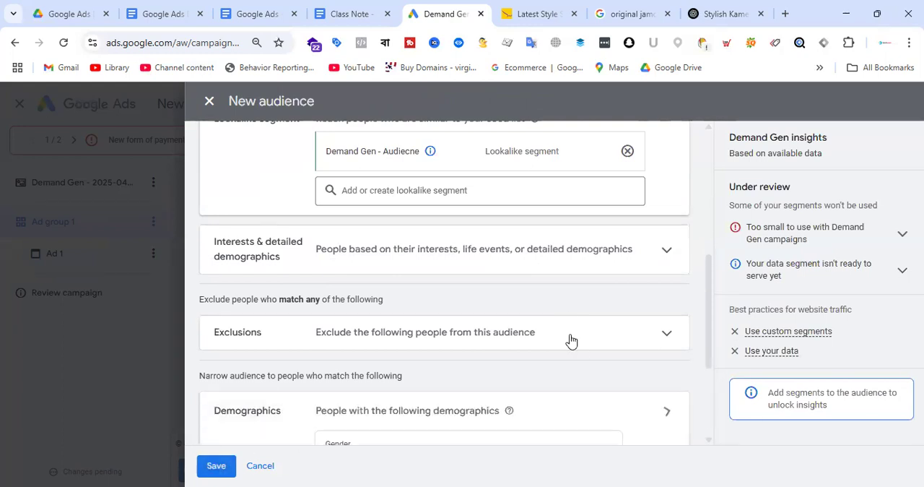
{"action": "scroll", "coordinate": [570, 340], "scroll_direction": "down", "scroll_amount": 3}
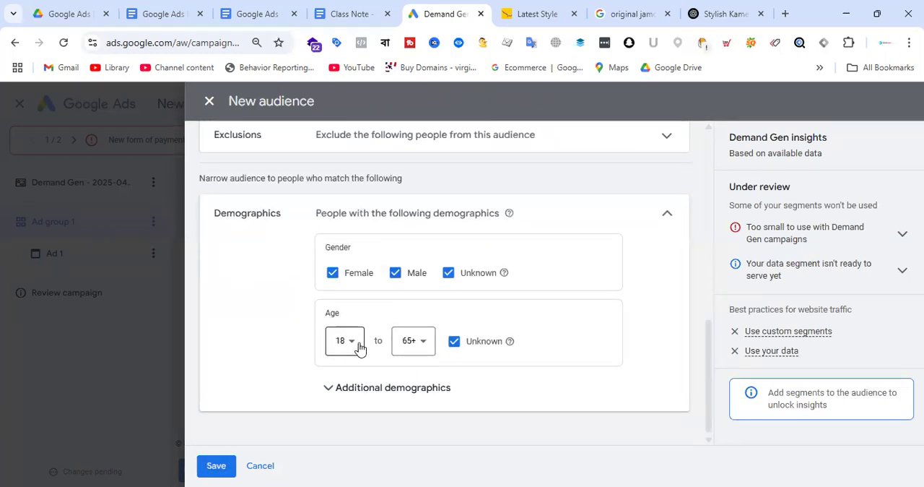
{"action": "left_click", "coordinate": [422, 343]}
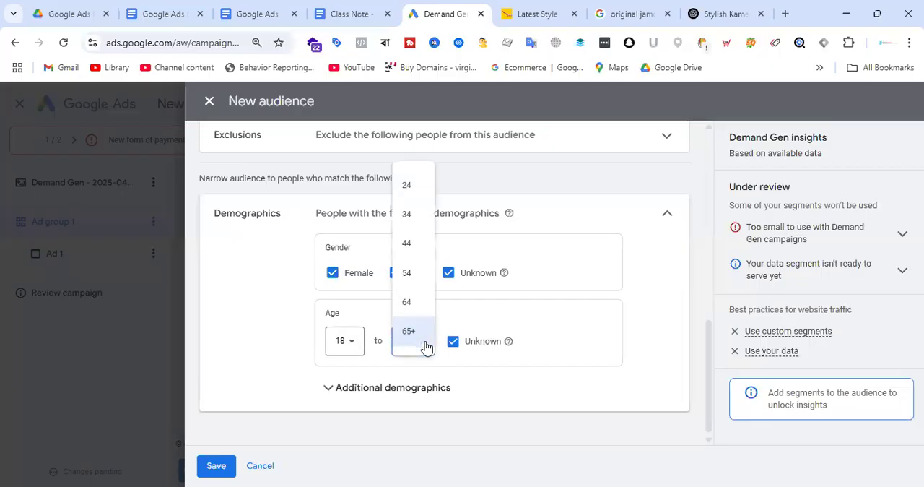
{"action": "left_click", "coordinate": [413, 251]}
{"action": "left_click", "coordinate": [449, 273]}
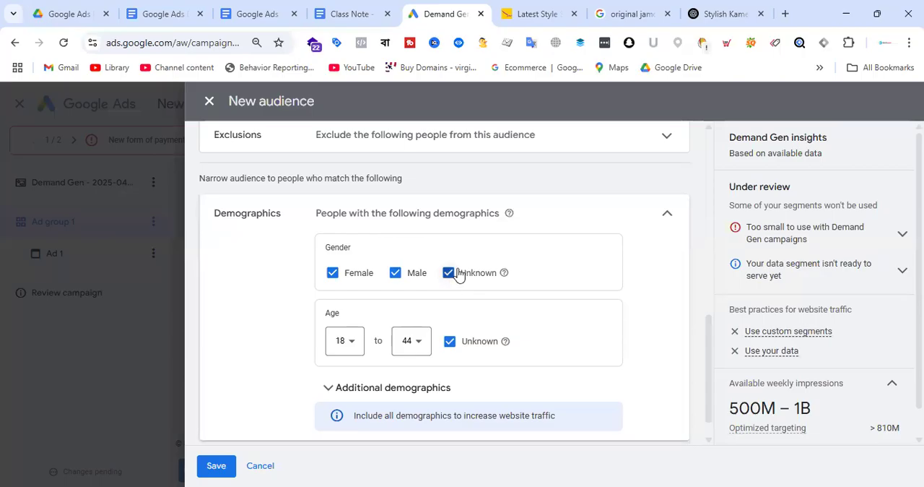
{"action": "left_click", "coordinate": [450, 341]}
Name the new audience "Demand Gen - Audience" and save it to the ad group
{"action": "left_click", "coordinate": [217, 466]}
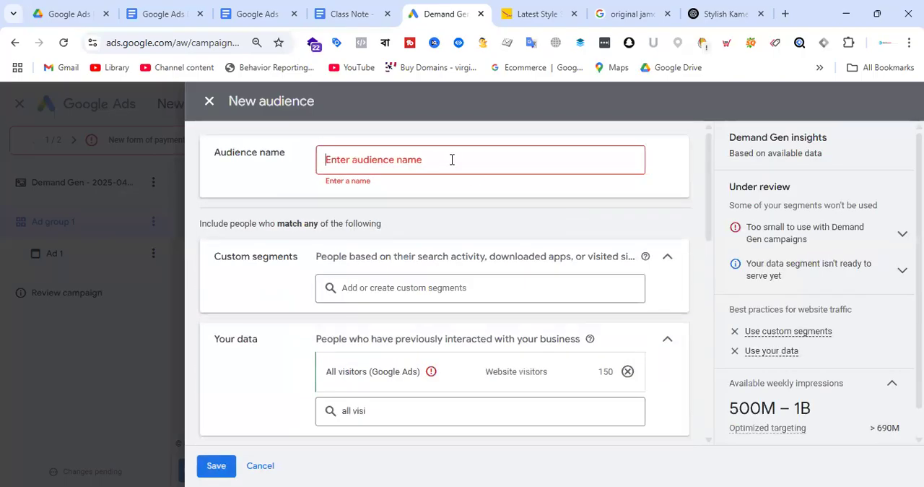
{"action": "left_click", "coordinate": [452, 159]}
{"action": "type", "text": "De"}
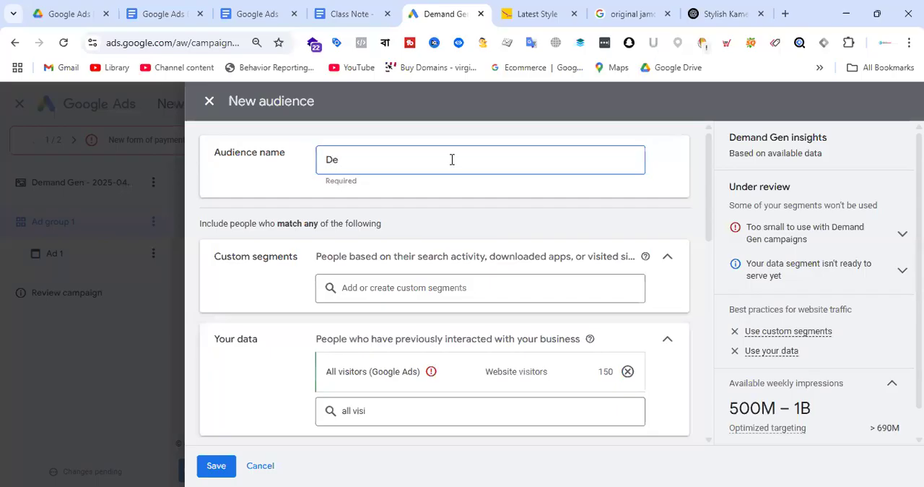
{"action": "type", "text": "mand Gen -"}
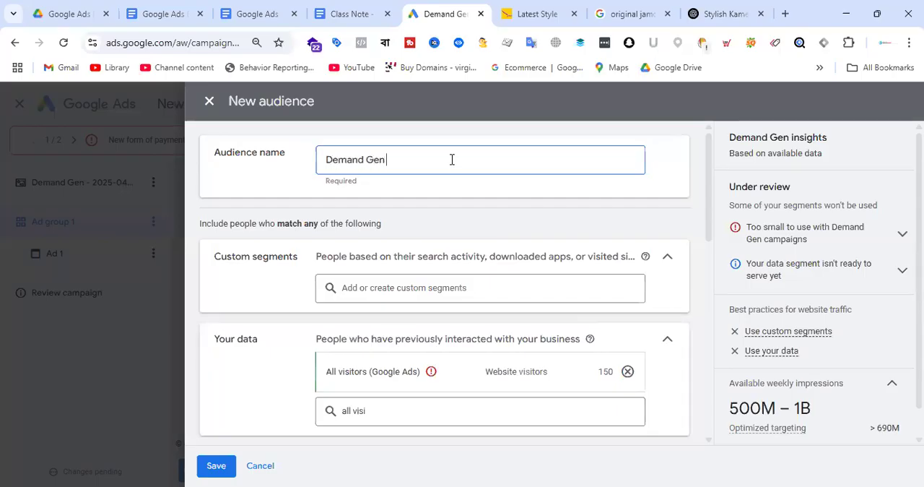
{"action": "type", "text": " Audience"}
{"action": "left_click", "coordinate": [217, 465]}
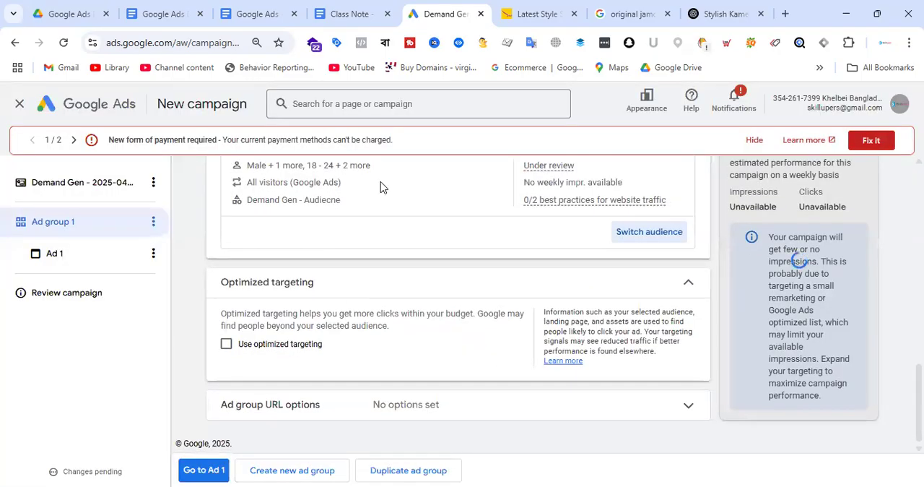
Check the ad group's audience settings, continue to Ad 1, and look through its ad type, name, final URL and media sections
{"action": "scroll", "coordinate": [468, 287], "scroll_direction": "up", "scroll_amount": 4}
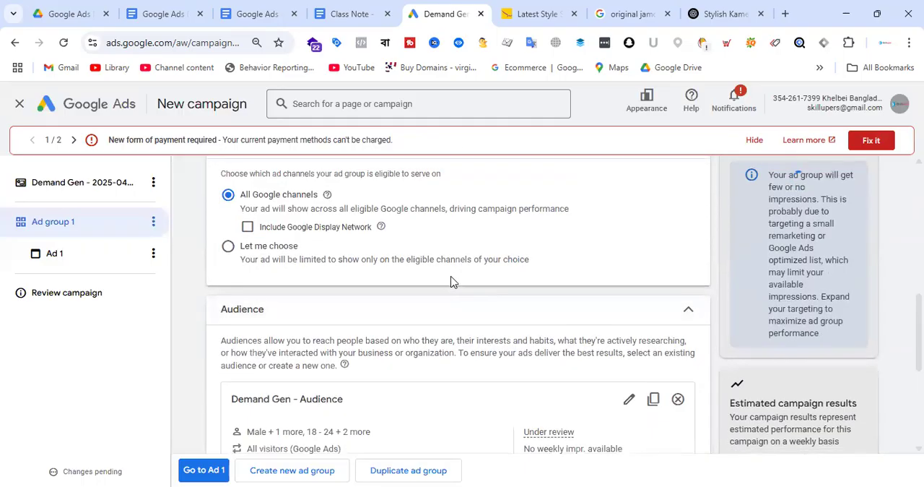
{"action": "scroll", "coordinate": [482, 261], "scroll_direction": "down", "scroll_amount": 1}
{"action": "scroll", "coordinate": [413, 244], "scroll_direction": "down", "scroll_amount": 3}
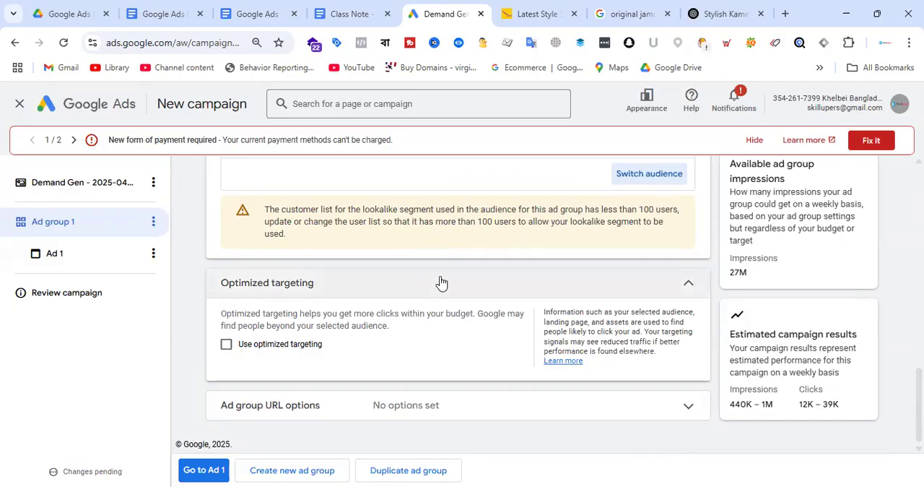
{"action": "left_click", "coordinate": [213, 471]}
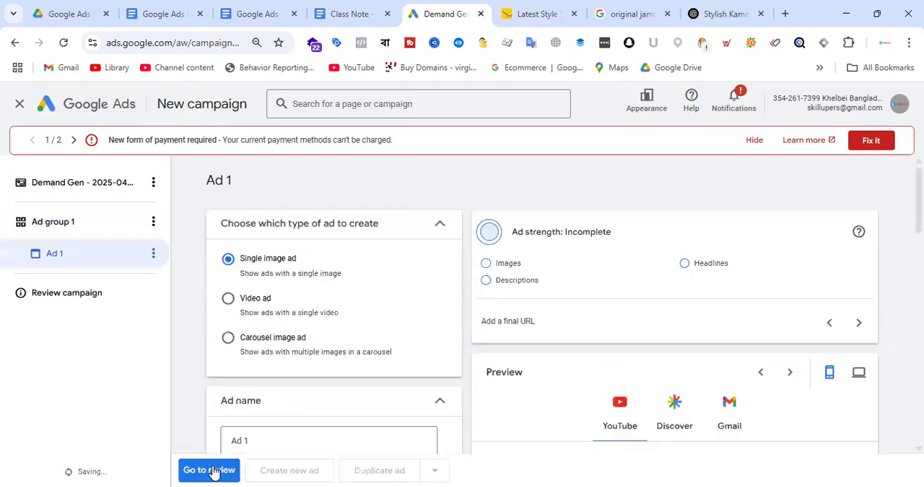
{"action": "scroll", "coordinate": [390, 267], "scroll_direction": "down", "scroll_amount": 2}
{"action": "scroll", "coordinate": [390, 267], "scroll_direction": "down", "scroll_amount": 8}
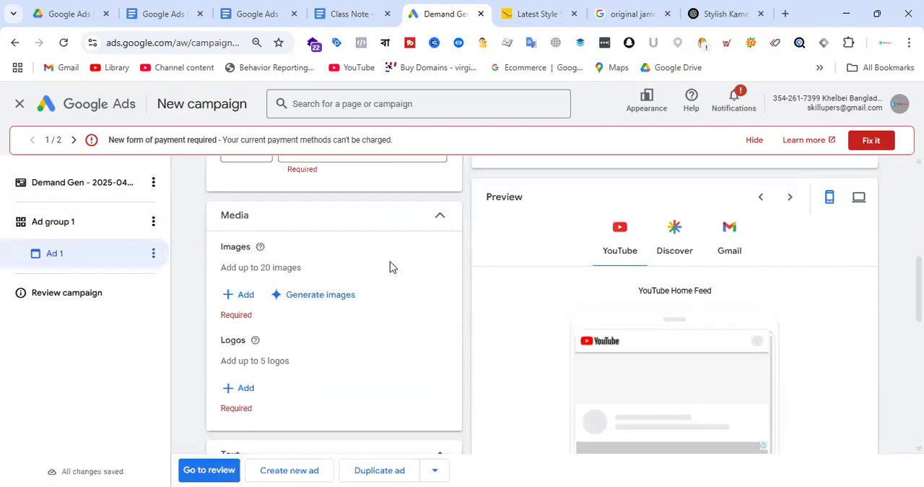
{"action": "scroll", "coordinate": [387, 315], "scroll_direction": "up", "scroll_amount": 6}
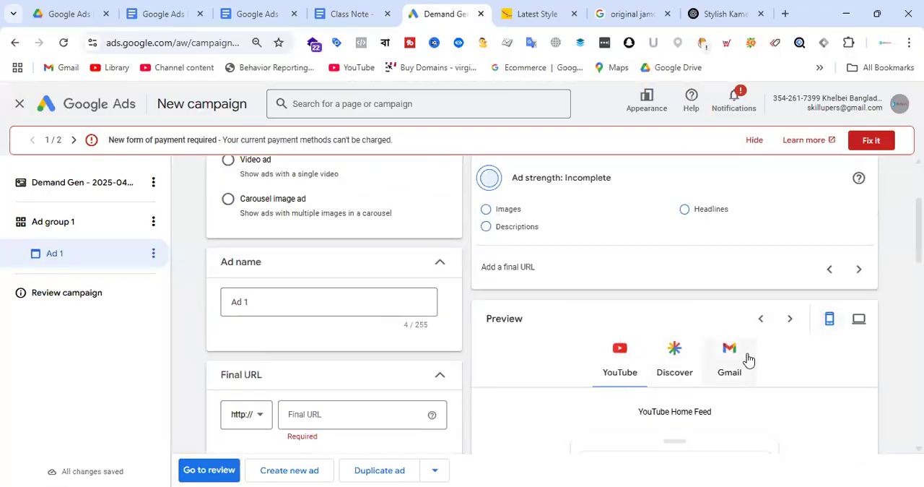
{"action": "scroll", "coordinate": [353, 312], "scroll_direction": "up", "scroll_amount": 2}
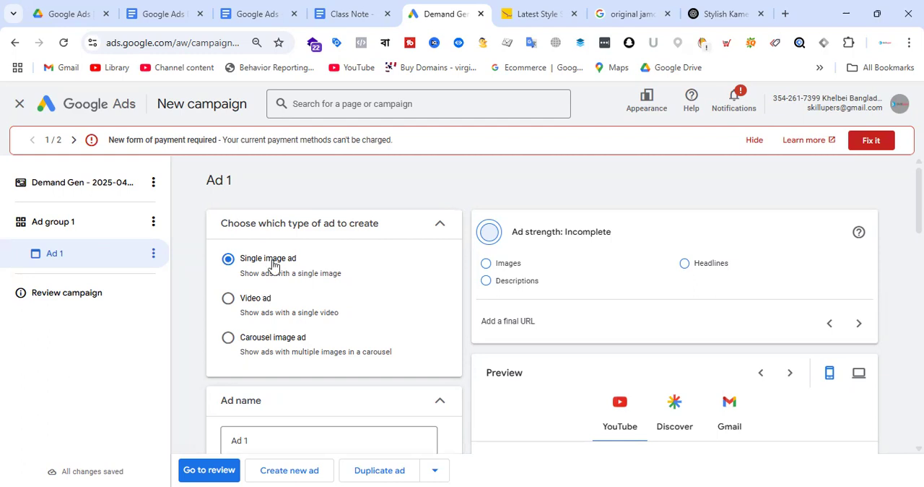
Change the type of Ad 1 to a carousel image ad
{"action": "scroll", "coordinate": [337, 280], "scroll_direction": "down", "scroll_amount": 1}
{"action": "scroll", "coordinate": [336, 283], "scroll_direction": "down", "scroll_amount": 2}
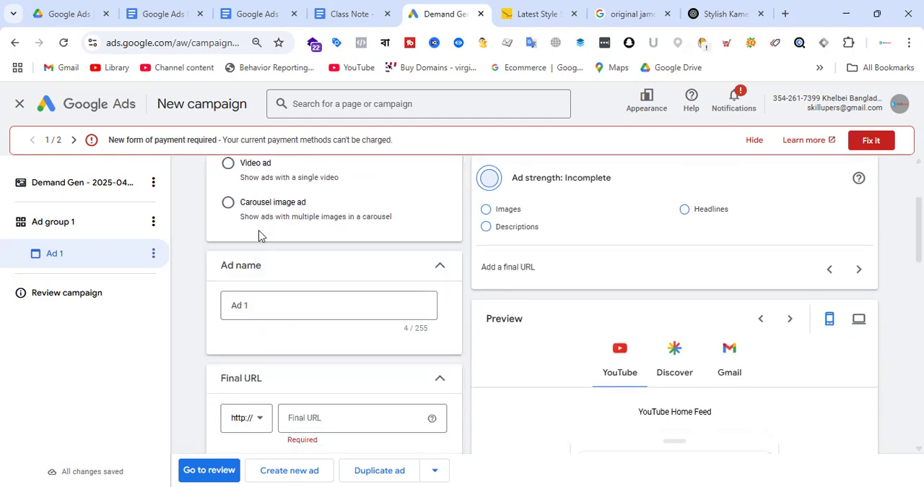
{"action": "left_click", "coordinate": [228, 202]}
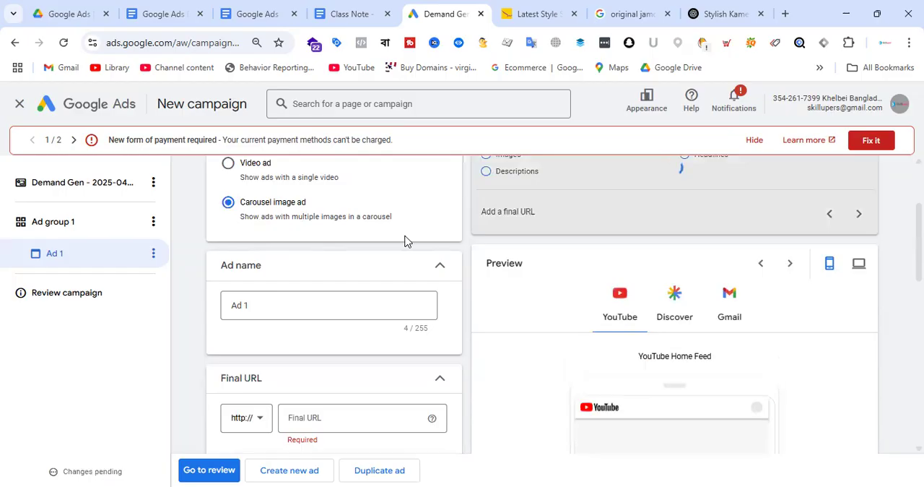
{"action": "scroll", "coordinate": [347, 282], "scroll_direction": "down", "scroll_amount": 4}
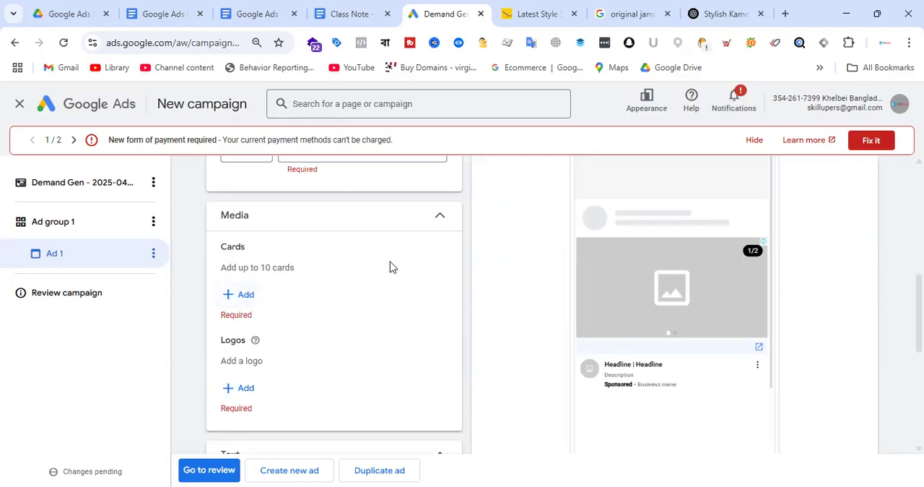
{"action": "left_click", "coordinate": [245, 389]}
{"action": "scroll", "coordinate": [623, 252], "scroll_direction": "down", "scroll_amount": 10}
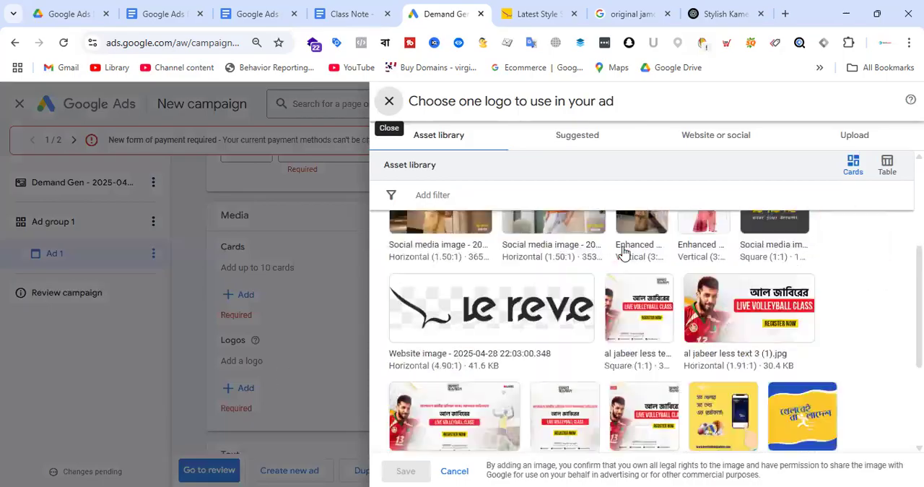
{"action": "scroll", "coordinate": [641, 252], "scroll_direction": "up", "scroll_amount": 10}
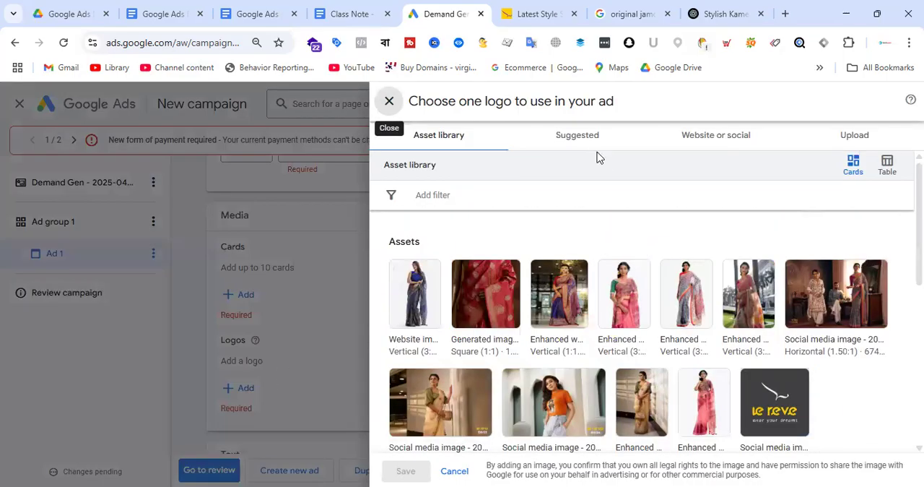
{"action": "left_click", "coordinate": [718, 142]}
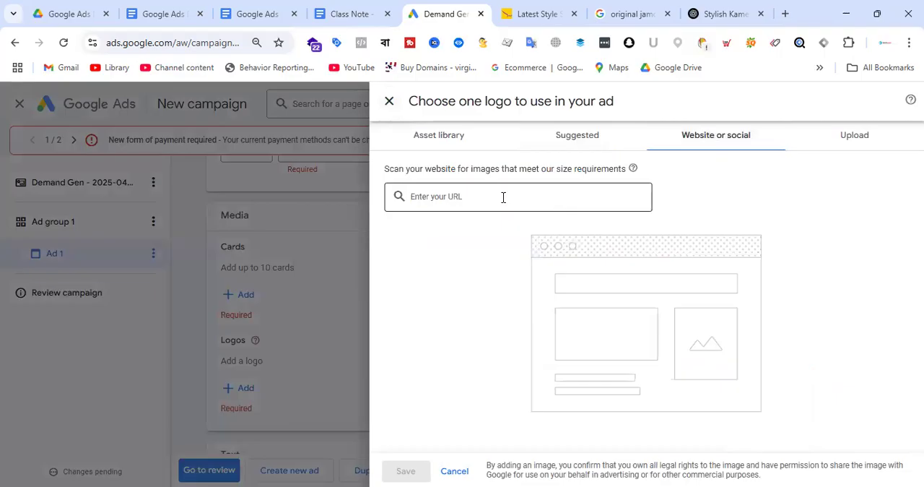
{"action": "left_click", "coordinate": [536, 13]}
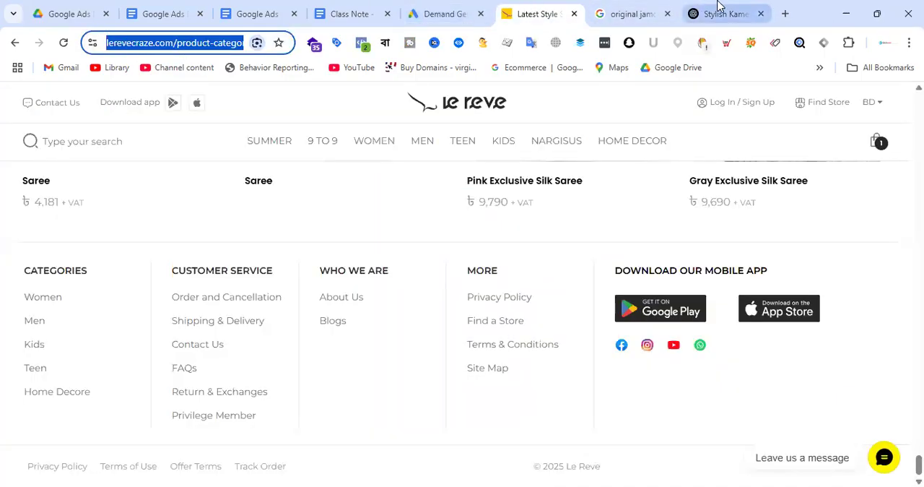
{"action": "left_click", "coordinate": [444, 8]}
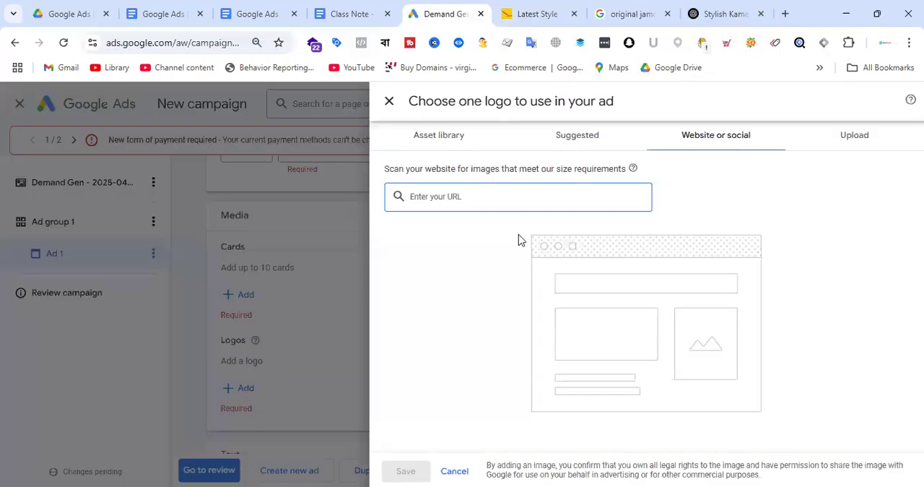
{"action": "key", "text": "ctrl+v"}
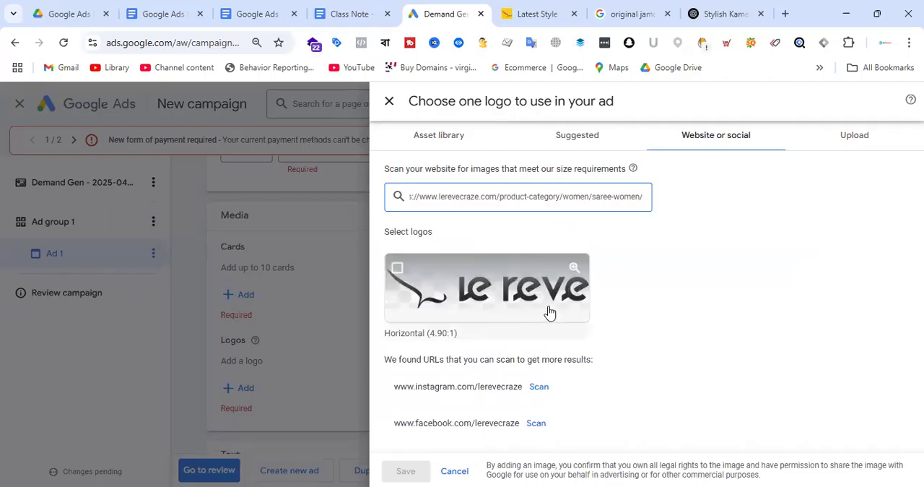
Scan the brand's Instagram and Facebook pages, pick the square Le Reve logo with a 1:1 crop, and save it as the ad's logo
{"action": "left_click", "coordinate": [540, 387]}
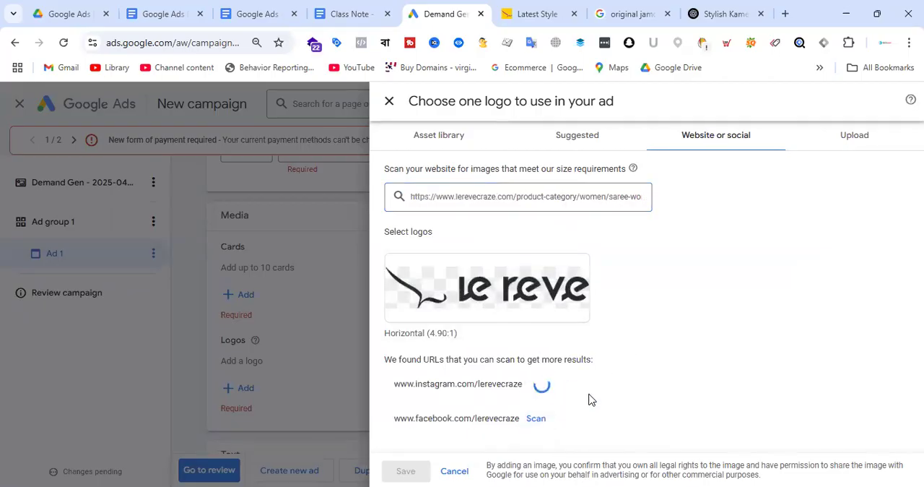
{"action": "left_click", "coordinate": [536, 420]}
{"action": "scroll", "coordinate": [587, 339], "scroll_direction": "down", "scroll_amount": 1}
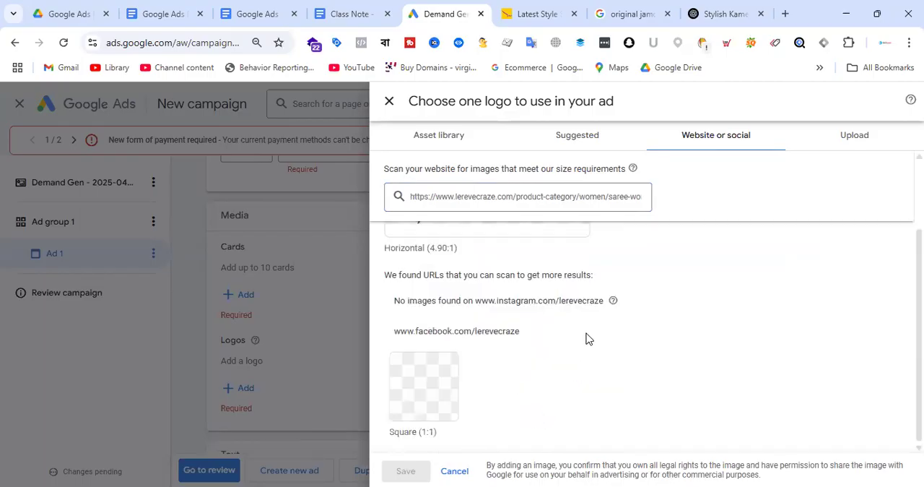
{"action": "left_click", "coordinate": [413, 396]}
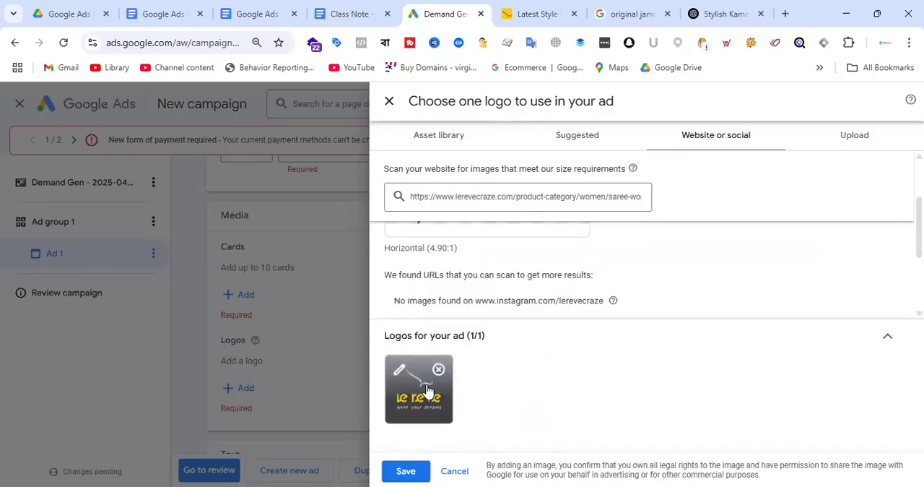
{"action": "left_click", "coordinate": [425, 403]}
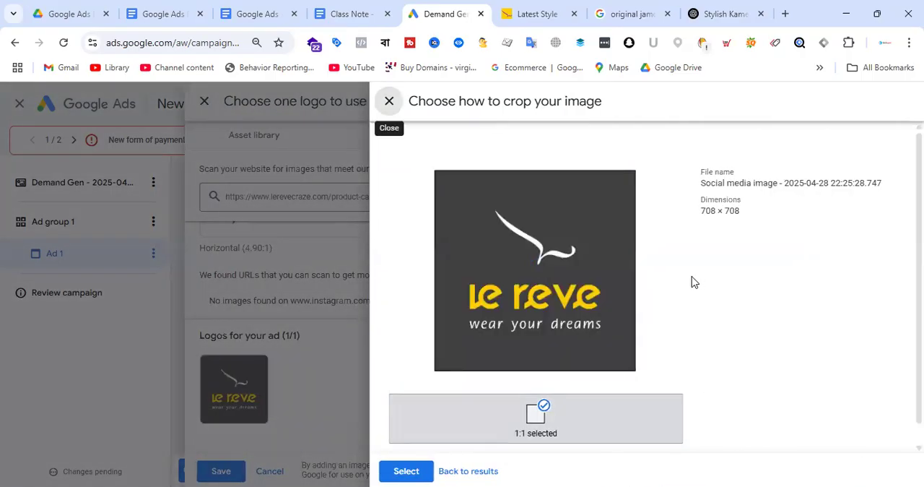
{"action": "left_click", "coordinate": [404, 471]}
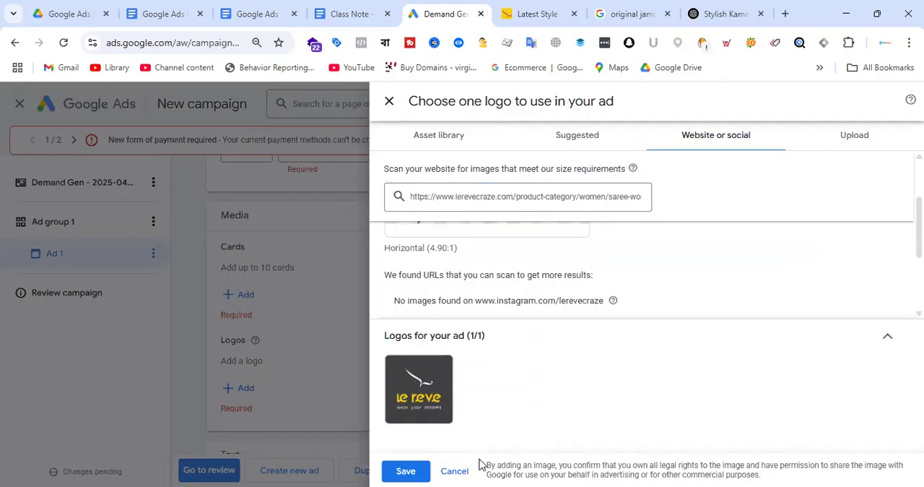
{"action": "left_click", "coordinate": [406, 471]}
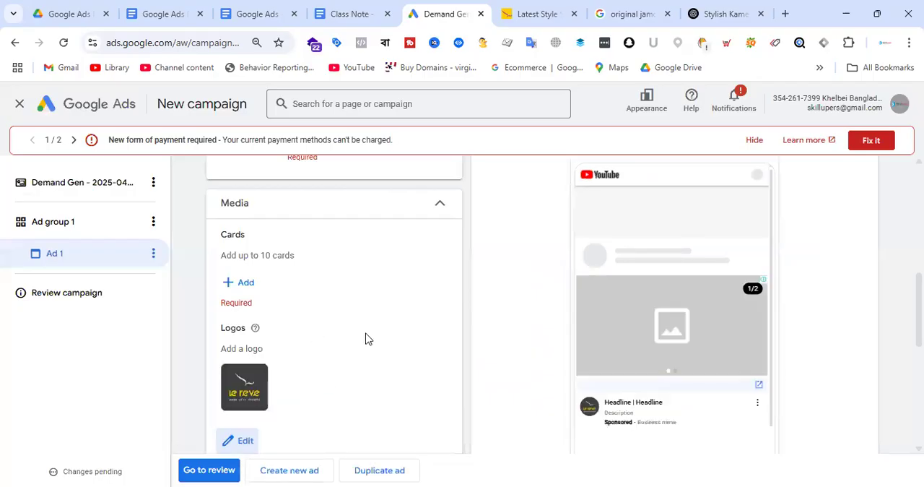
{"action": "scroll", "coordinate": [368, 336], "scroll_direction": "up", "scroll_amount": 2}
{"action": "scroll", "coordinate": [392, 310], "scroll_direction": "down", "scroll_amount": 3}
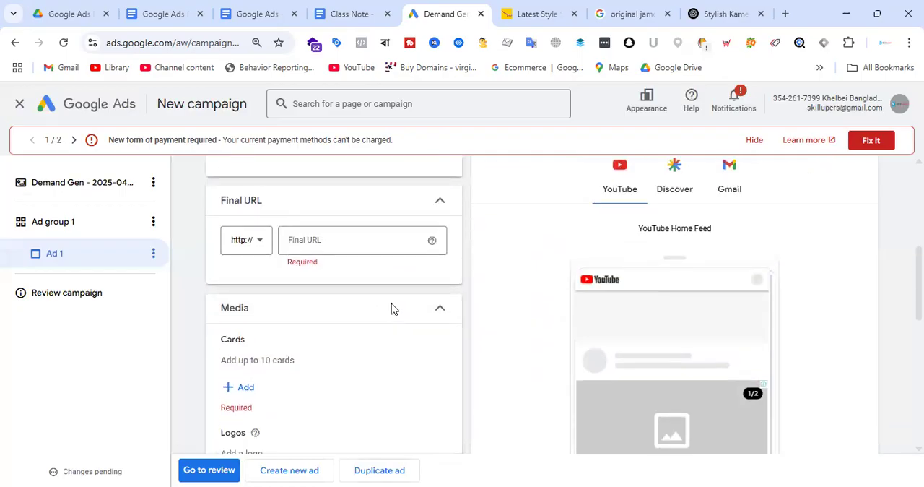
{"action": "scroll", "coordinate": [368, 308], "scroll_direction": "up", "scroll_amount": 3}
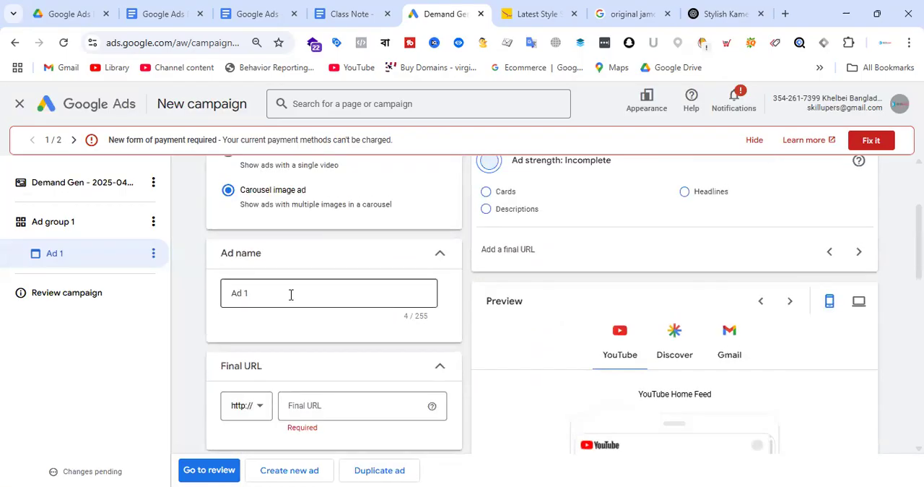
{"action": "scroll", "coordinate": [317, 294], "scroll_direction": "down", "scroll_amount": 3}
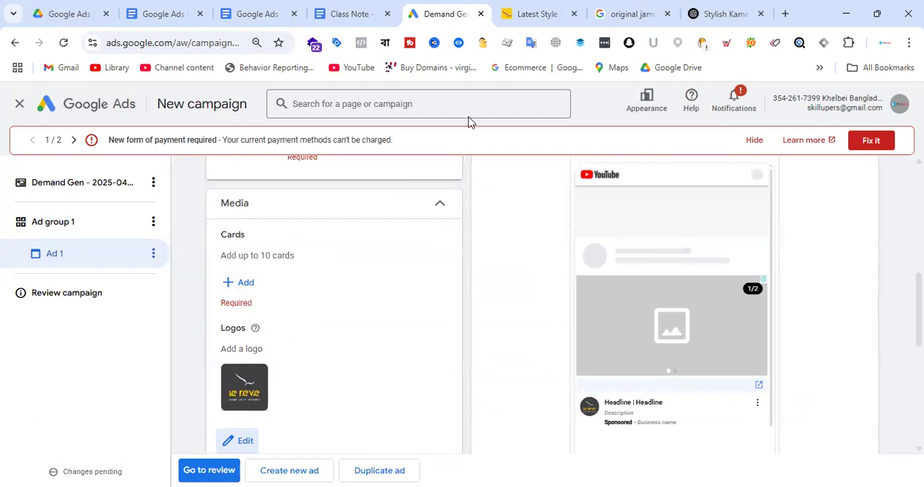
On the Le Reve saree category page, open the blue 2,135 saree and the yellow 3,437 saree in separate new tabs
{"action": "left_click", "coordinate": [536, 13]}
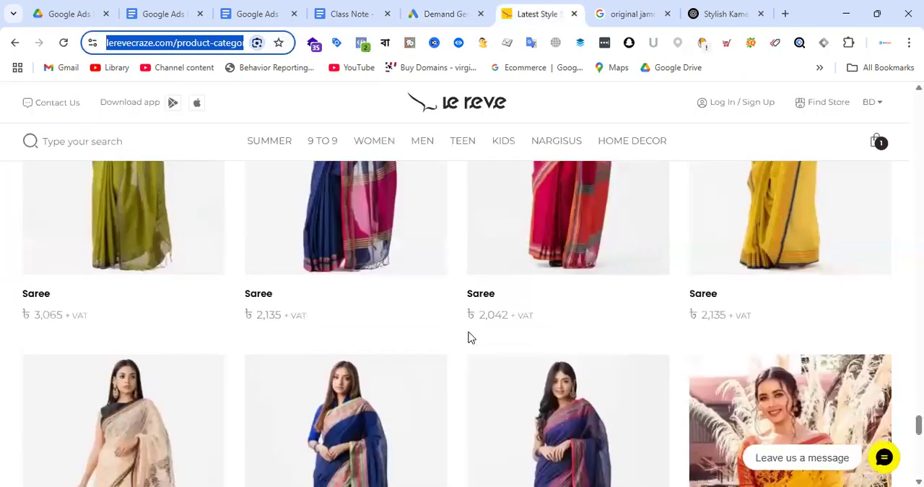
{"action": "scroll", "coordinate": [351, 368], "scroll_direction": "down", "scroll_amount": 3}
{"action": "right_click", "coordinate": [265, 376]}
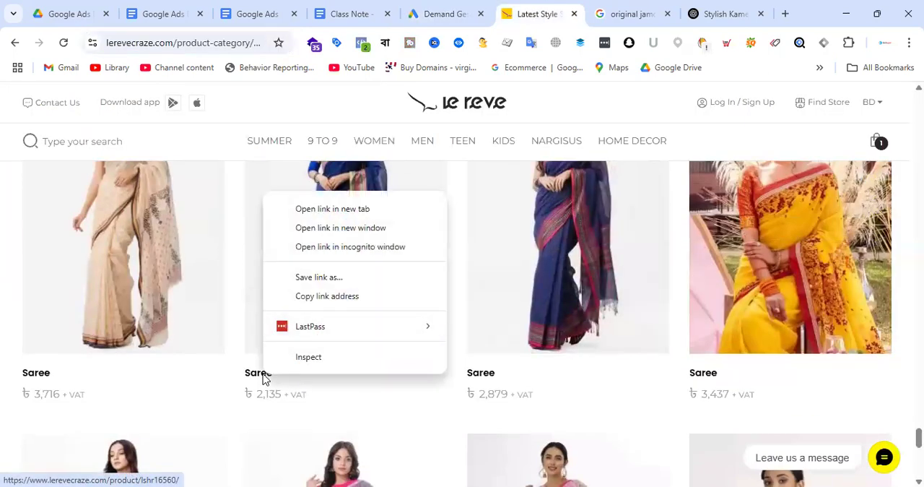
{"action": "left_click", "coordinate": [340, 208]}
{"action": "right_click", "coordinate": [710, 385]}
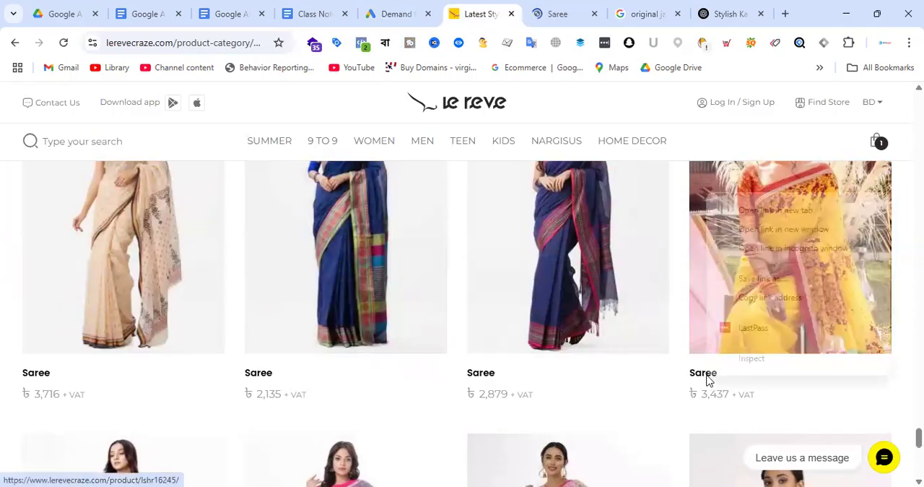
{"action": "left_click", "coordinate": [792, 209]}
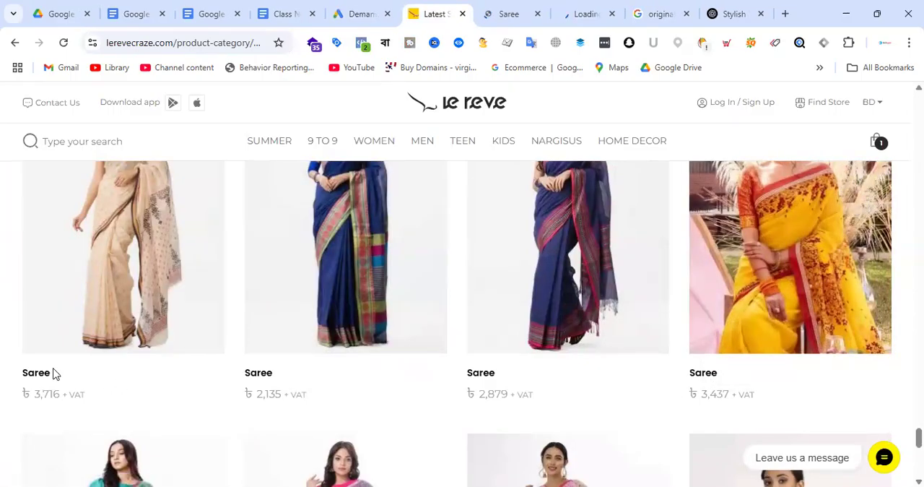
Open all four sarees in the last row, including the Pink and Gray Exclusive Silk Sarees, in separate new tabs
{"action": "scroll", "coordinate": [146, 318], "scroll_direction": "down", "scroll_amount": 4}
{"action": "scroll", "coordinate": [162, 322], "scroll_direction": "down", "scroll_amount": 2}
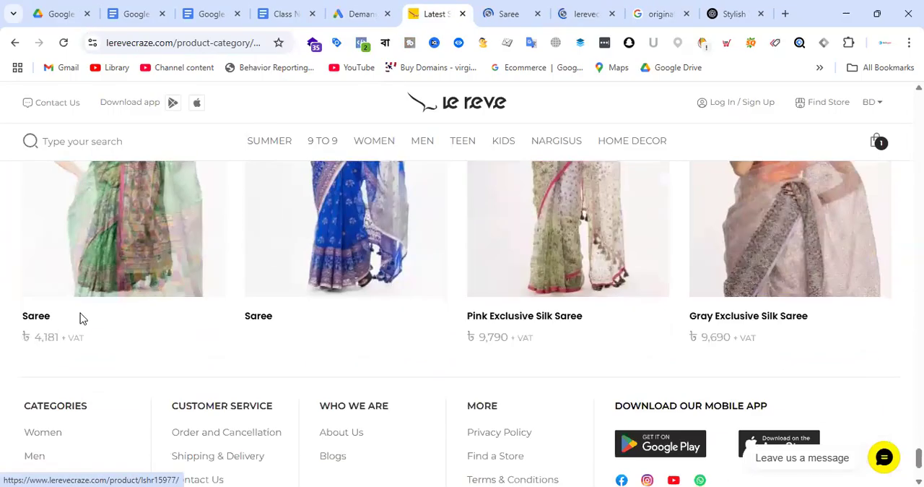
{"action": "right_click", "coordinate": [41, 321]}
{"action": "left_click", "coordinate": [129, 152]}
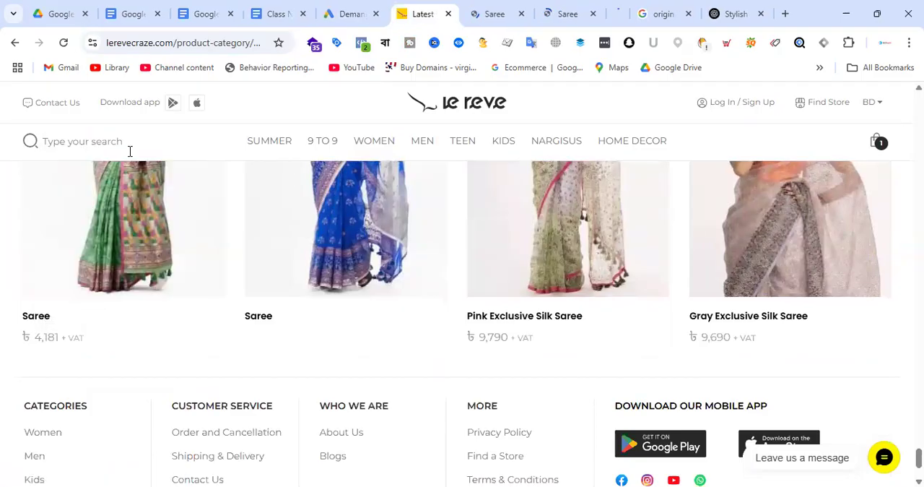
{"action": "right_click", "coordinate": [262, 323]}
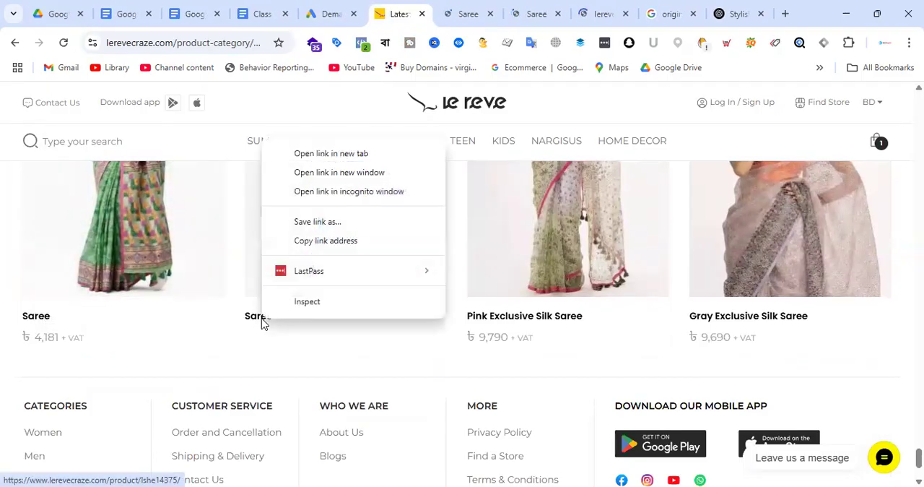
{"action": "left_click", "coordinate": [347, 154]}
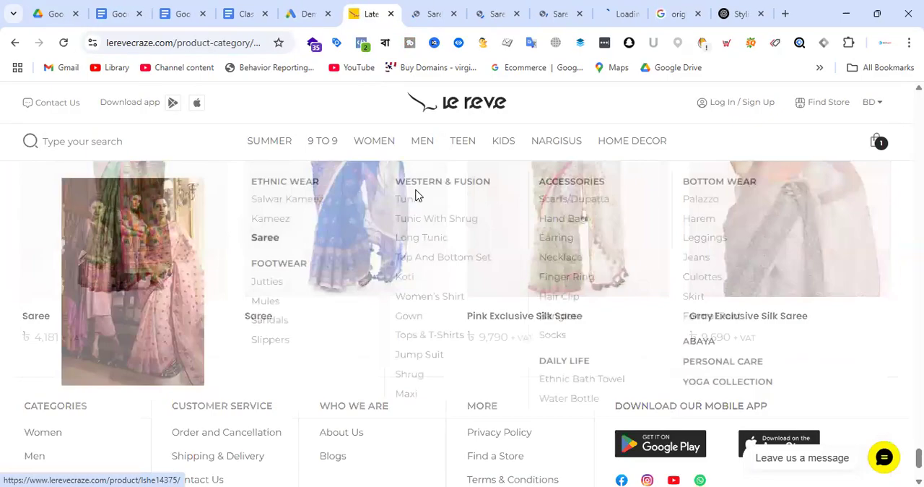
{"action": "right_click", "coordinate": [525, 317]}
{"action": "left_click", "coordinate": [596, 150]}
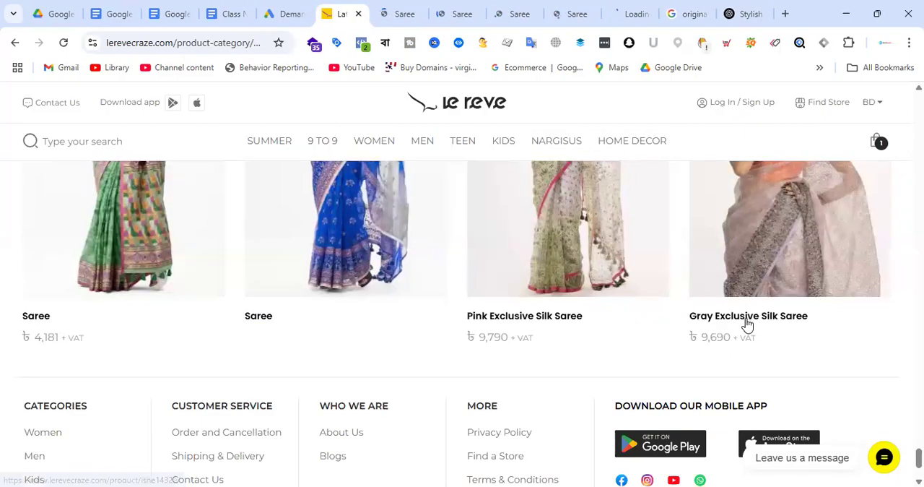
{"action": "right_click", "coordinate": [747, 325]}
{"action": "left_click", "coordinate": [642, 151]}
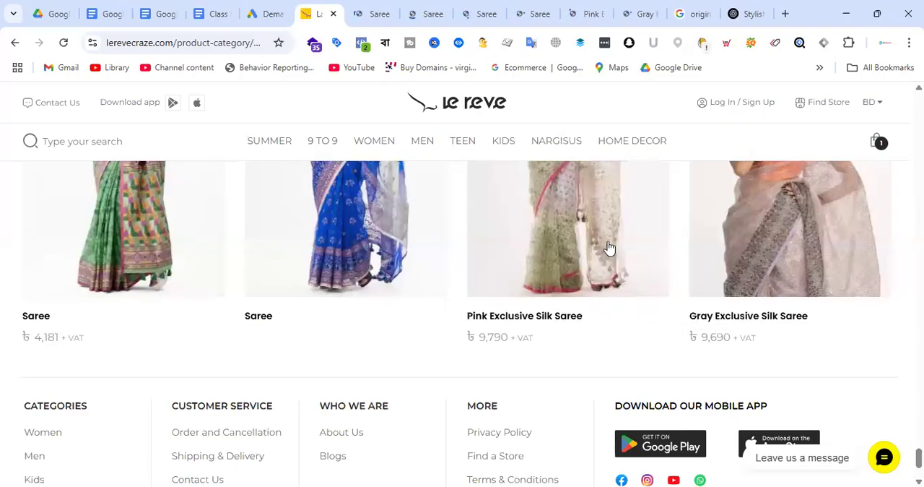
Copy the address of the blue saree's product page, lerevecraze.com/product/lshr16560/
{"action": "left_click", "coordinate": [423, 11]}
{"action": "left_click", "coordinate": [371, 10]}
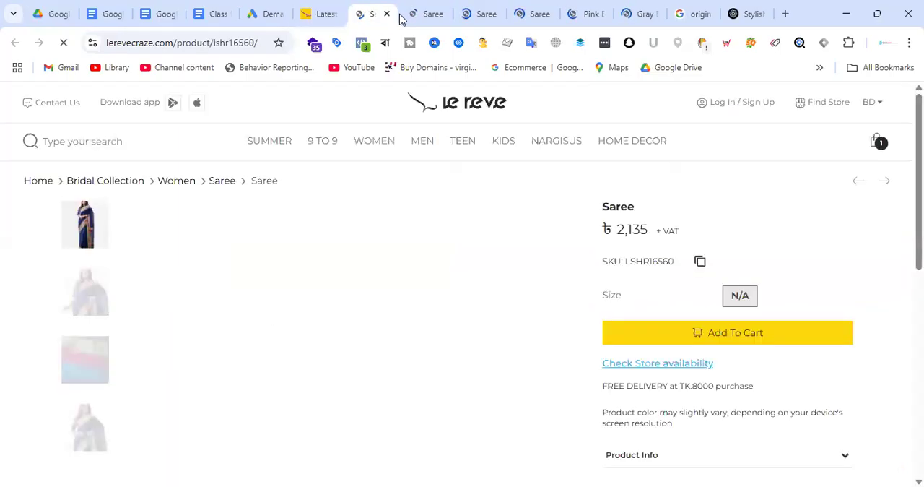
{"action": "left_click", "coordinate": [196, 43]}
{"action": "key", "text": "ctrl+c"}
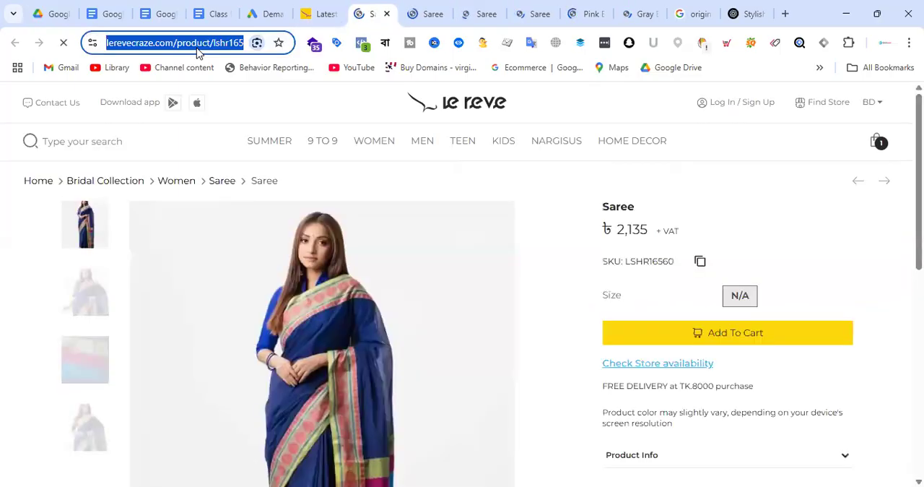
{"action": "left_click", "coordinate": [270, 8]}
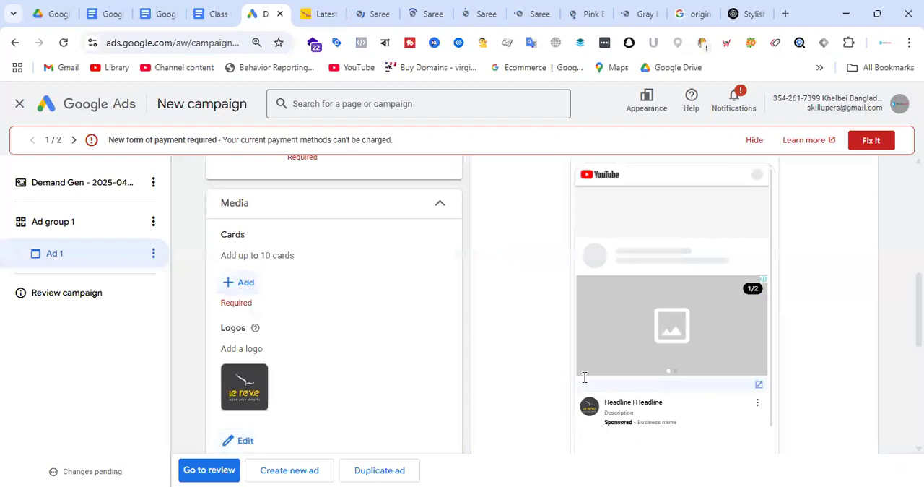
{"action": "left_click", "coordinate": [239, 283]}
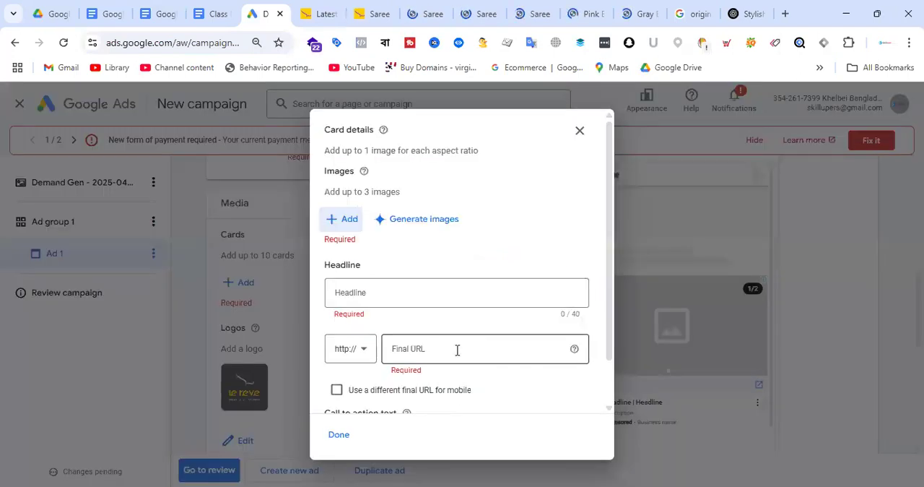
{"action": "scroll", "coordinate": [433, 332], "scroll_direction": "down", "scroll_amount": 1}
{"action": "left_click", "coordinate": [367, 299]}
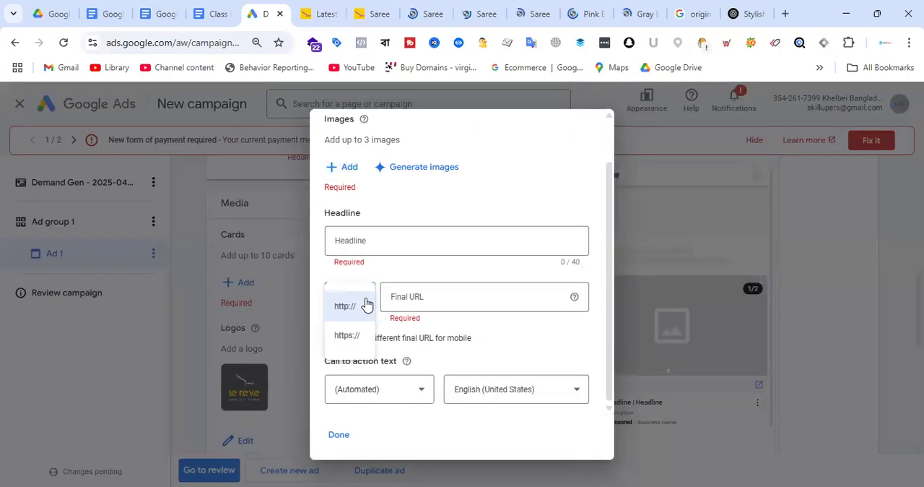
{"action": "left_click", "coordinate": [363, 339]}
{"action": "left_click", "coordinate": [454, 297]}
{"action": "key", "text": "ctrl+v"}
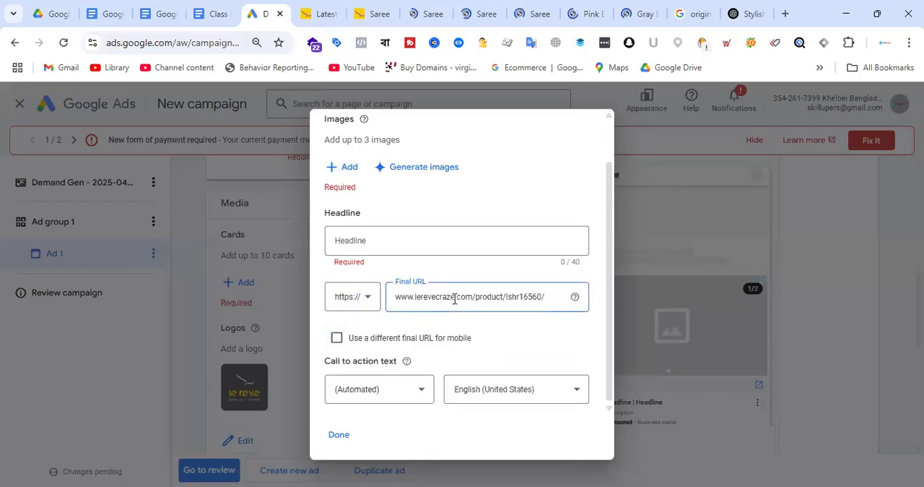
Set the card's call to action text to Shop now
{"action": "left_click", "coordinate": [409, 390]}
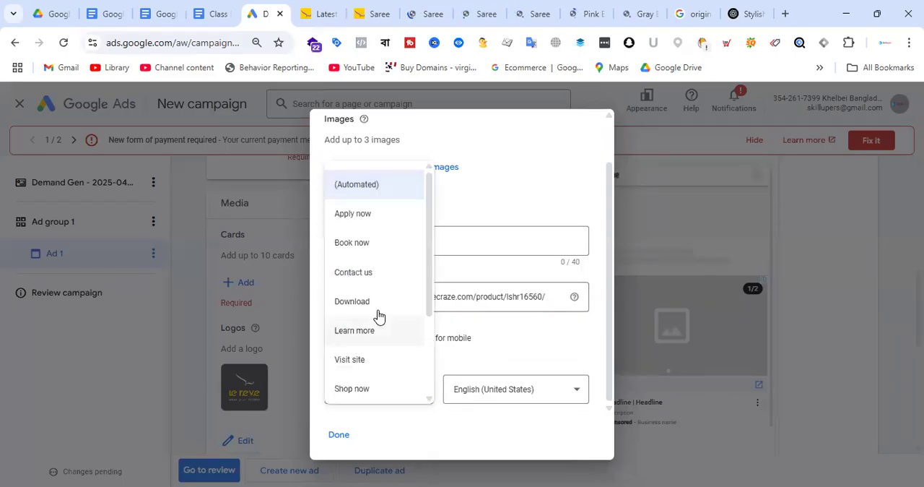
{"action": "left_click", "coordinate": [490, 363]}
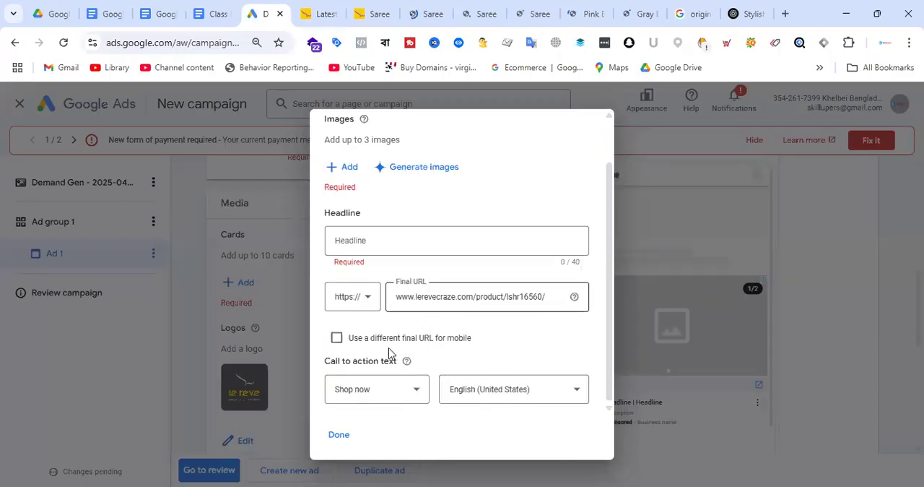
{"action": "scroll", "coordinate": [447, 288], "scroll_direction": "up", "scroll_amount": 2}
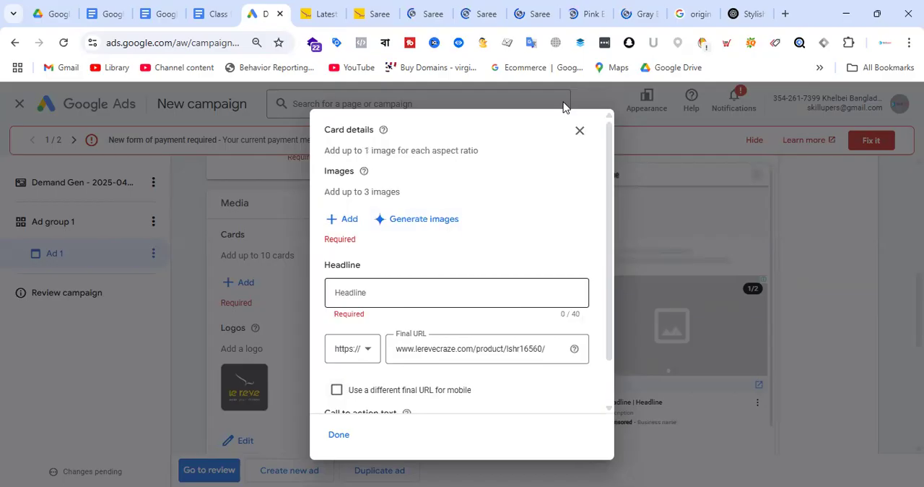
Set the card's headline to "Saree", using the title copied from the blue saree's product page
{"action": "left_click", "coordinate": [378, 13]}
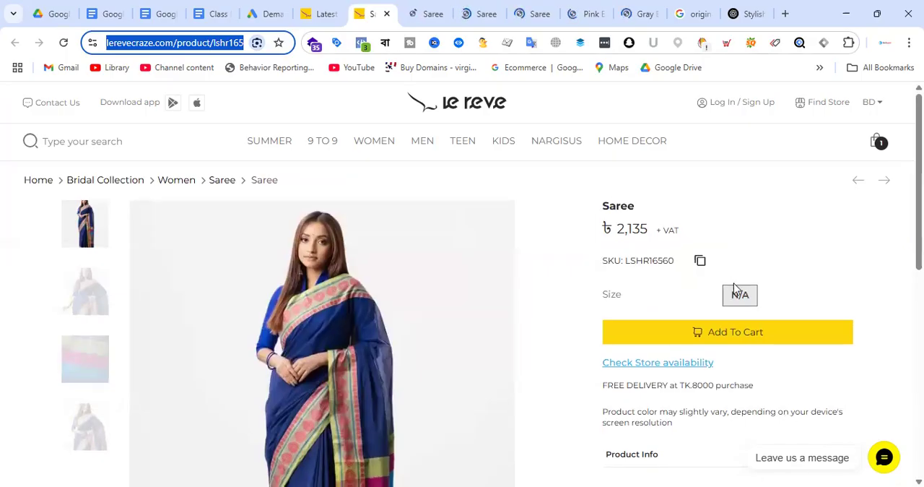
{"action": "scroll", "coordinate": [714, 289], "scroll_direction": "down", "scroll_amount": 3}
{"action": "left_click", "coordinate": [845, 254]}
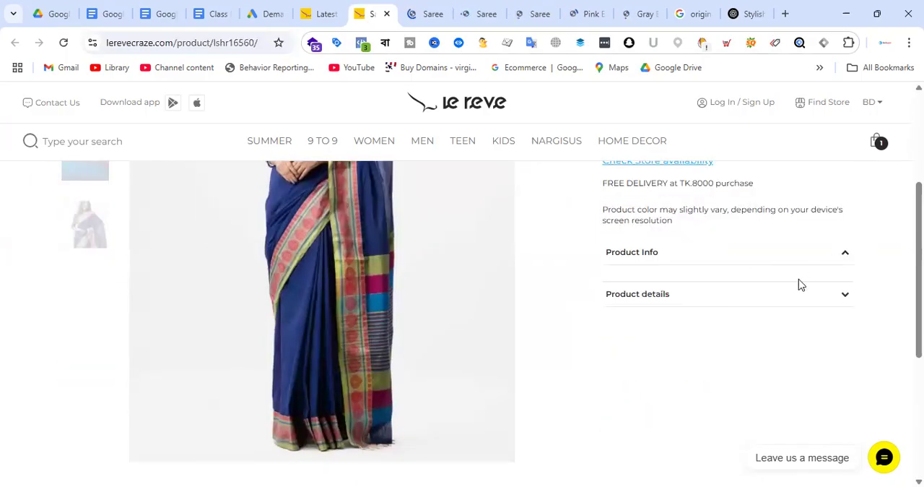
{"action": "scroll", "coordinate": [671, 281], "scroll_direction": "up", "scroll_amount": 3}
{"action": "double_click", "coordinate": [618, 206]}
{"action": "key", "text": "ctrl+c"}
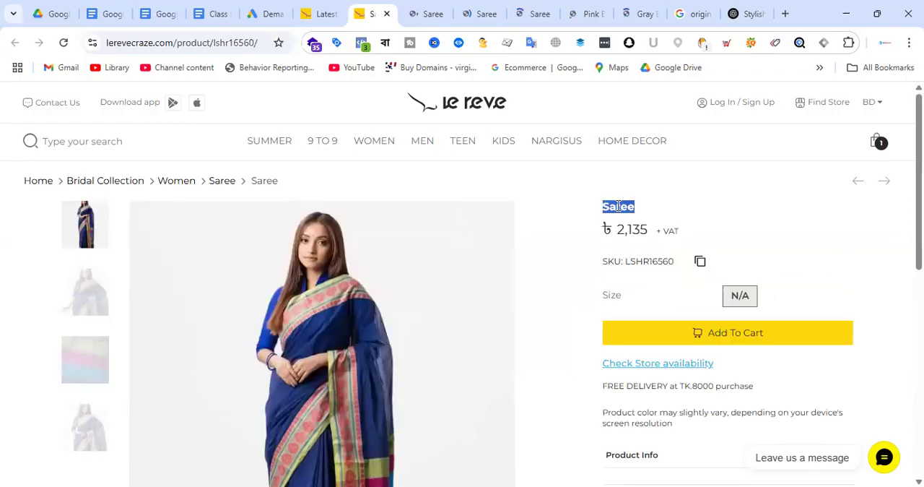
{"action": "left_click", "coordinate": [274, 15]}
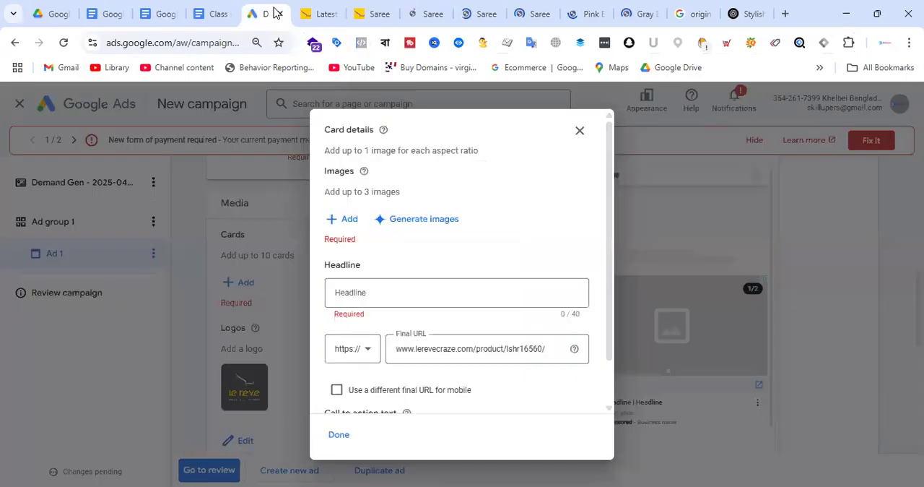
{"action": "left_click", "coordinate": [374, 295]}
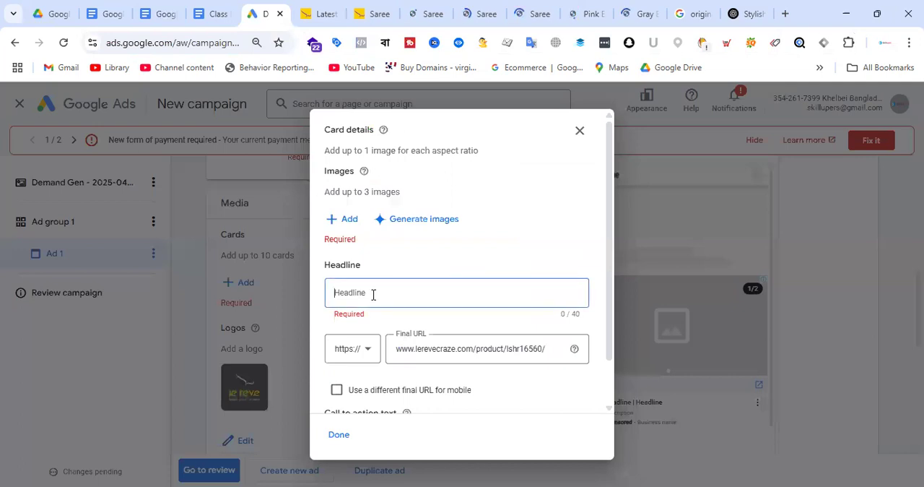
{"action": "key", "text": "ctrl+v"}
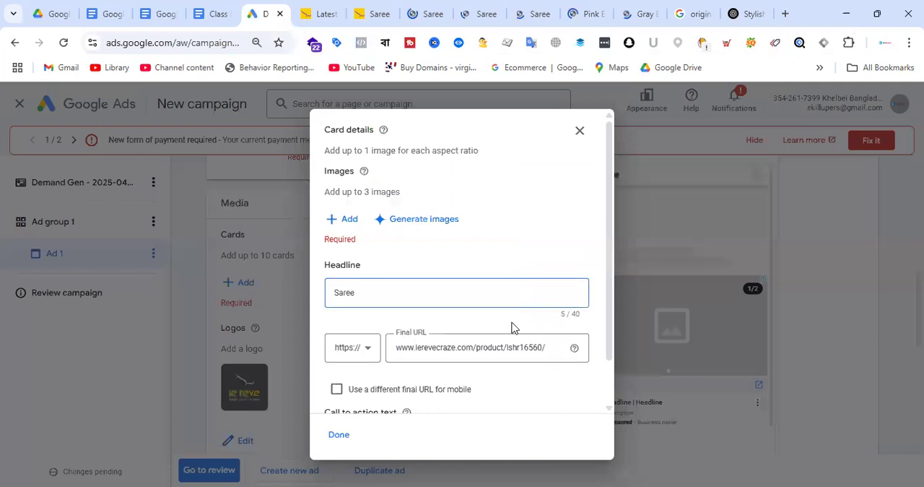
{"action": "scroll", "coordinate": [512, 327], "scroll_direction": "down", "scroll_amount": 1}
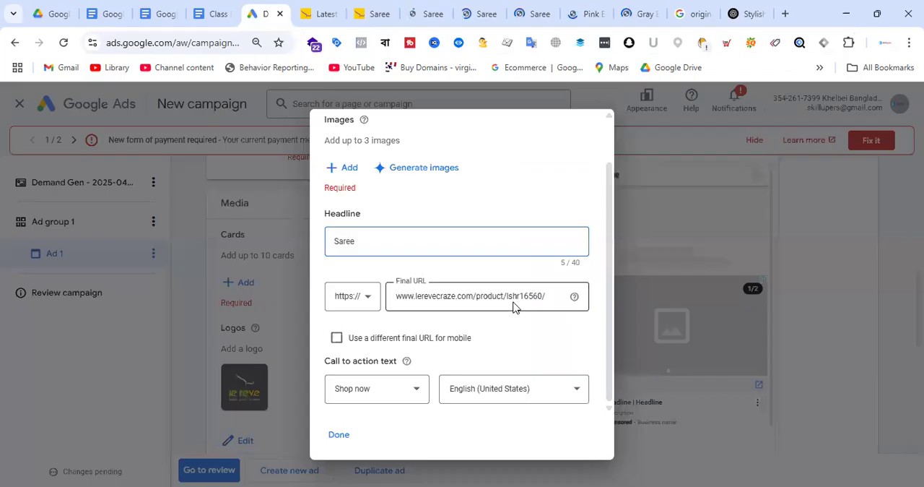
{"action": "scroll", "coordinate": [513, 307], "scroll_direction": "up", "scroll_amount": 1}
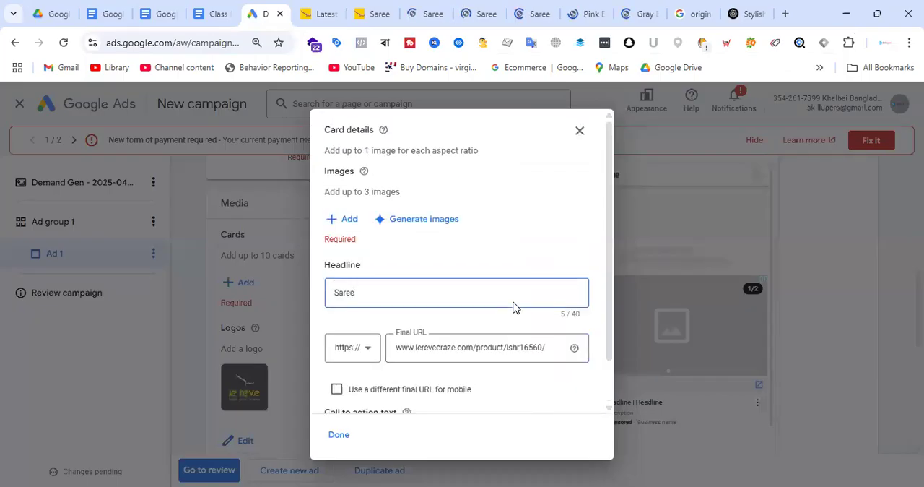
{"action": "scroll", "coordinate": [512, 307], "scroll_direction": "down", "scroll_amount": 1}
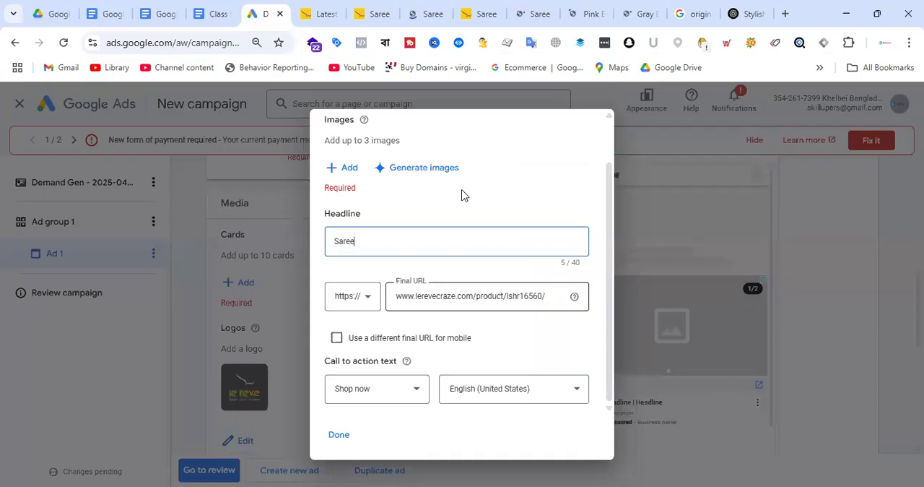
{"action": "left_click", "coordinate": [347, 172]}
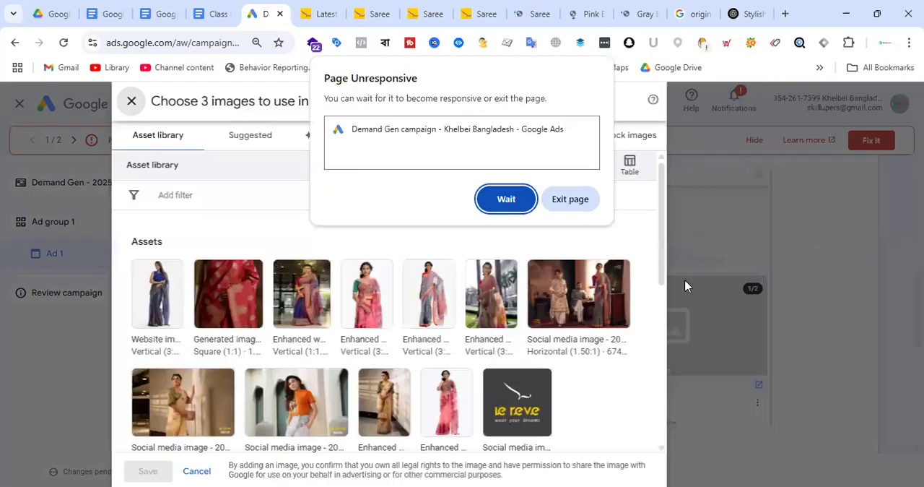
{"action": "left_click", "coordinate": [701, 137]}
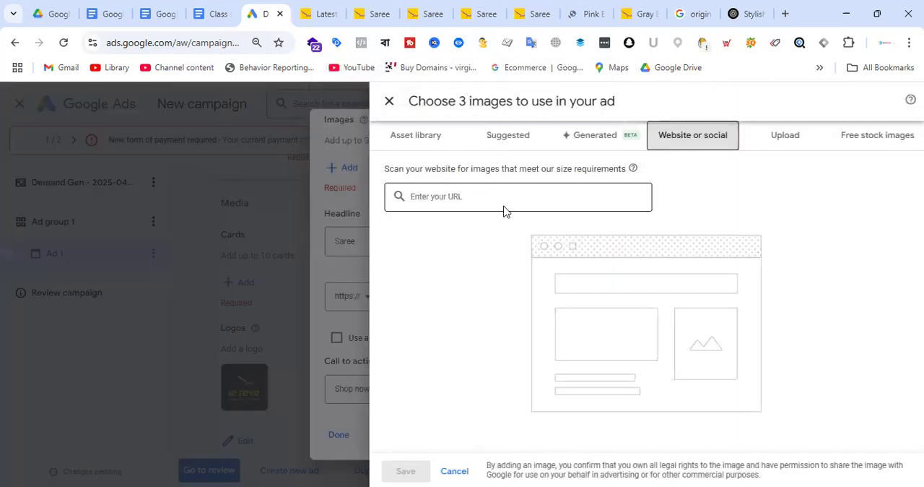
{"action": "left_click", "coordinate": [504, 208]}
{"action": "type", "text": "http://Saree"}
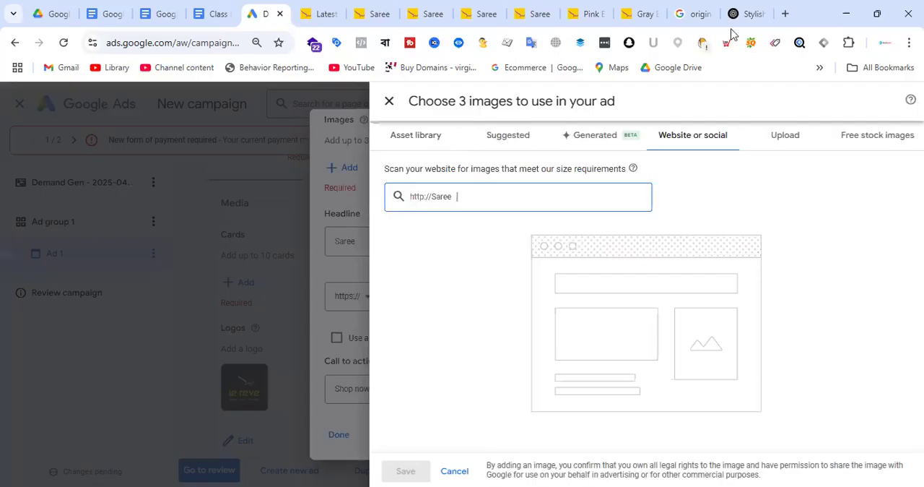
{"action": "left_click", "coordinate": [372, 14]}
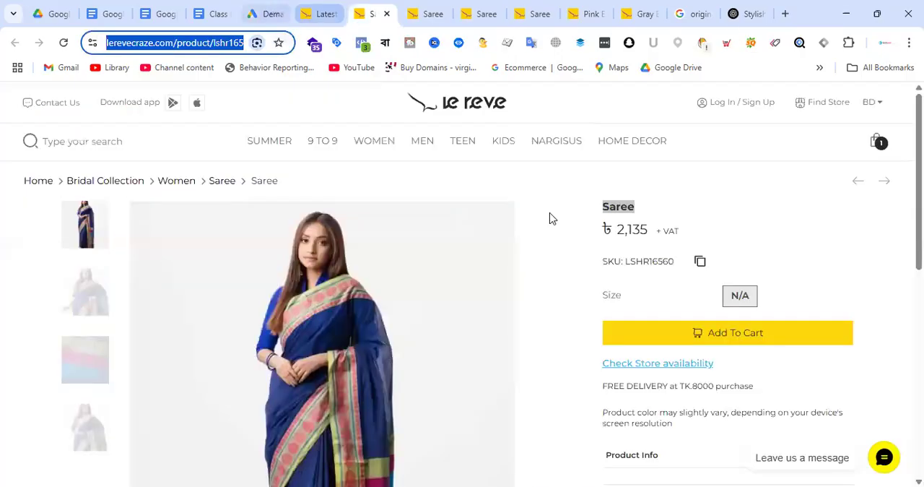
{"action": "key", "text": "ctrl+a"}
{"action": "type", "text": "https://www.lerevecraze.com/product/lshr16560/"}
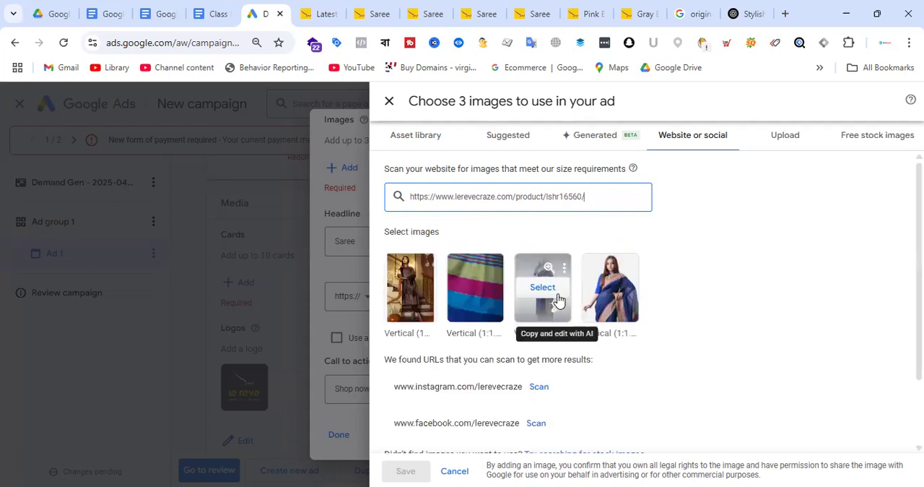
Select the full-length blue saree photo, review its square and vertical crops, and save it as the card's image
{"action": "left_click", "coordinate": [558, 299]}
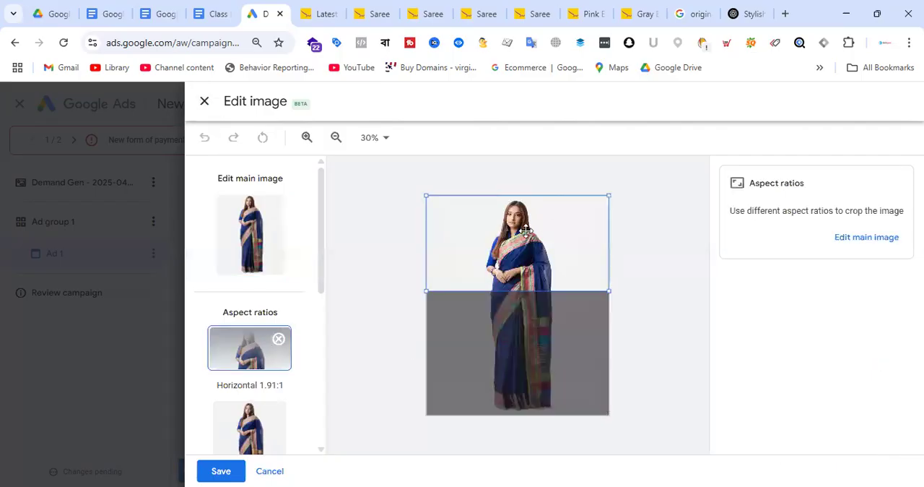
{"action": "left_click", "coordinate": [262, 284]}
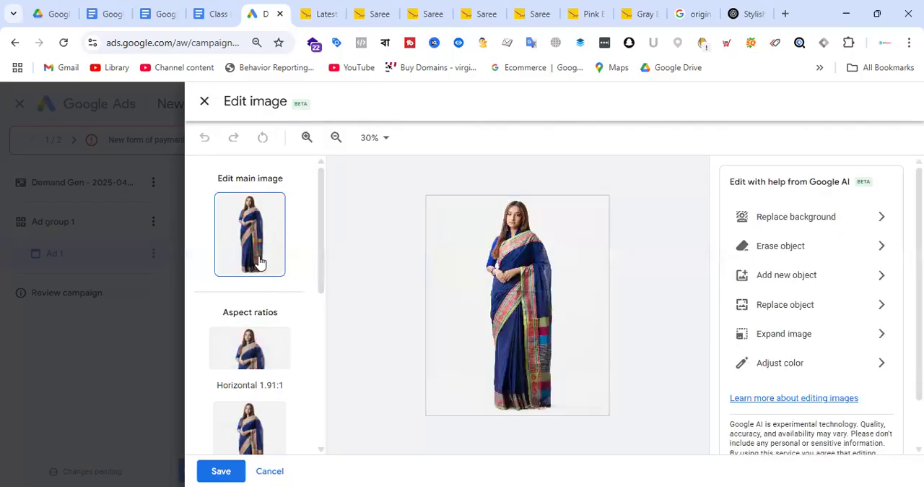
{"action": "scroll", "coordinate": [256, 293], "scroll_direction": "down", "scroll_amount": 3}
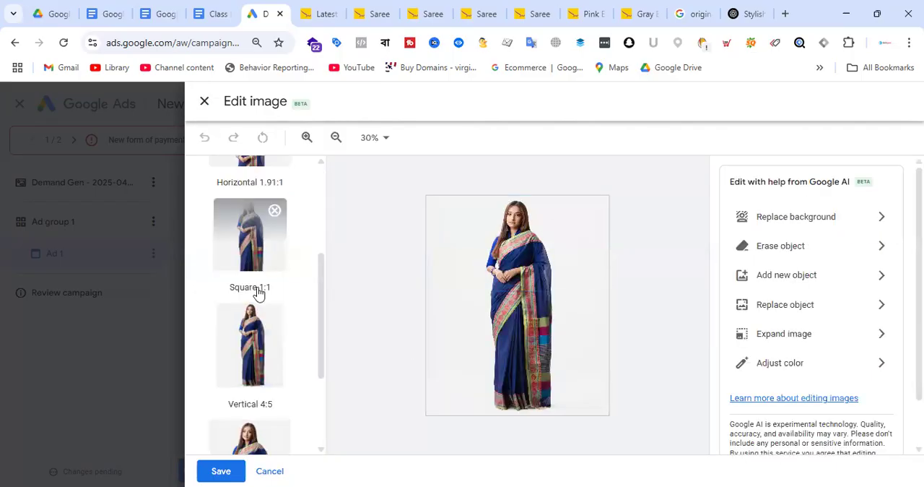
{"action": "left_click", "coordinate": [264, 381]}
{"action": "scroll", "coordinate": [260, 352], "scroll_direction": "down", "scroll_amount": 2}
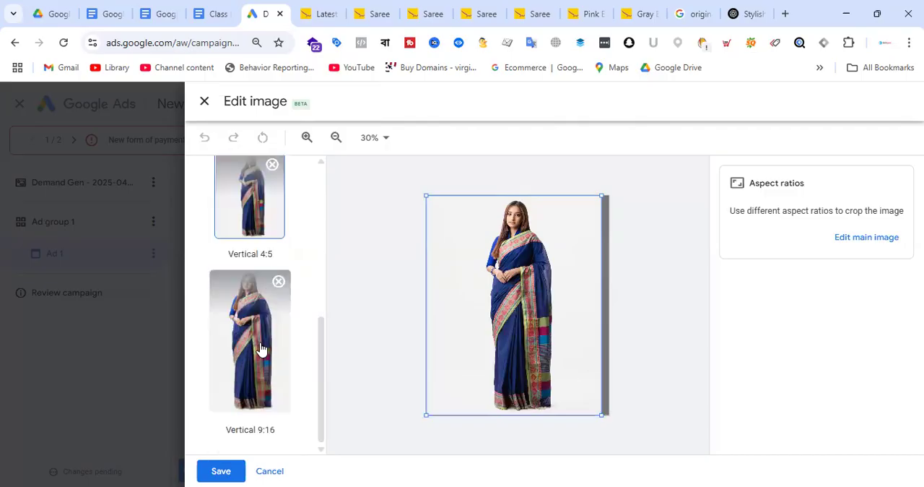
{"action": "left_click", "coordinate": [253, 293]}
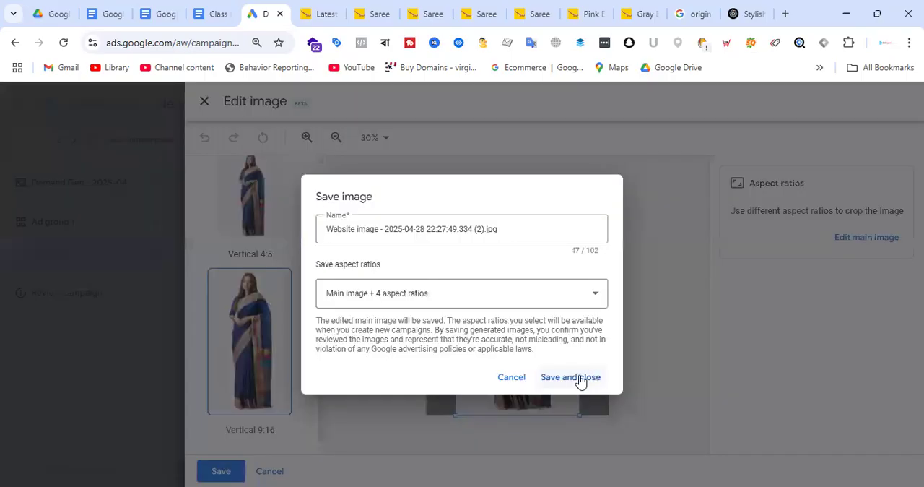
{"action": "left_click", "coordinate": [583, 378]}
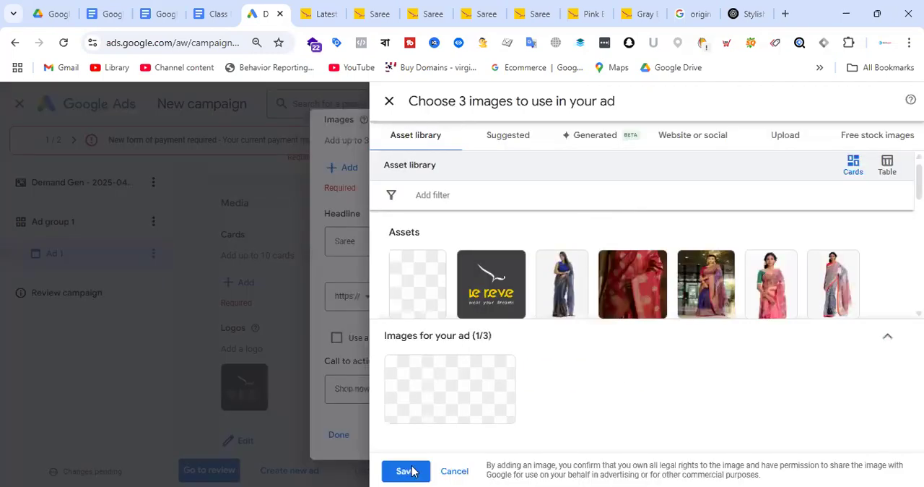
{"action": "left_click", "coordinate": [409, 470]}
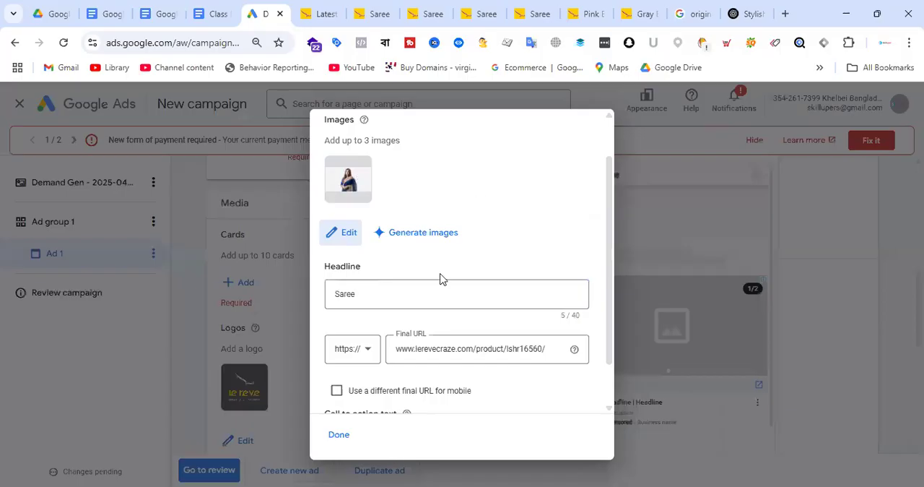
Save the completed Saree card to the ad and start adding a second card
{"action": "scroll", "coordinate": [345, 442], "scroll_direction": "down", "scroll_amount": 1}
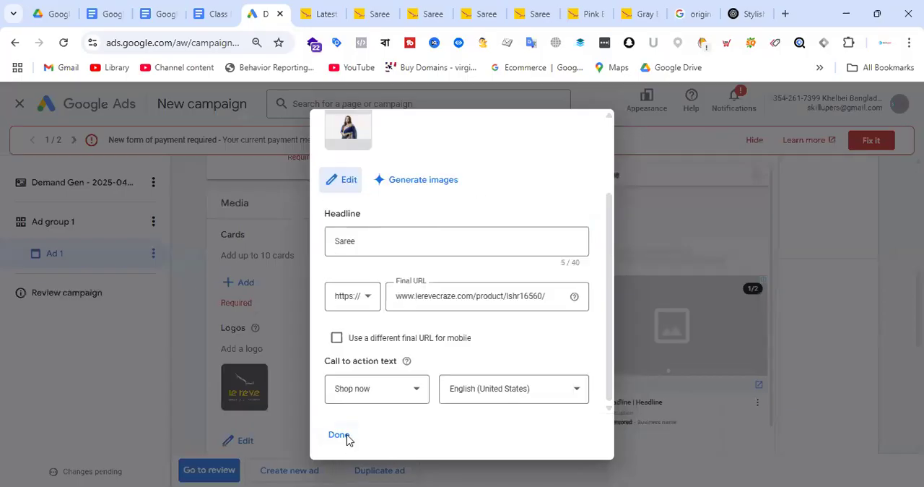
{"action": "left_click", "coordinate": [339, 435]}
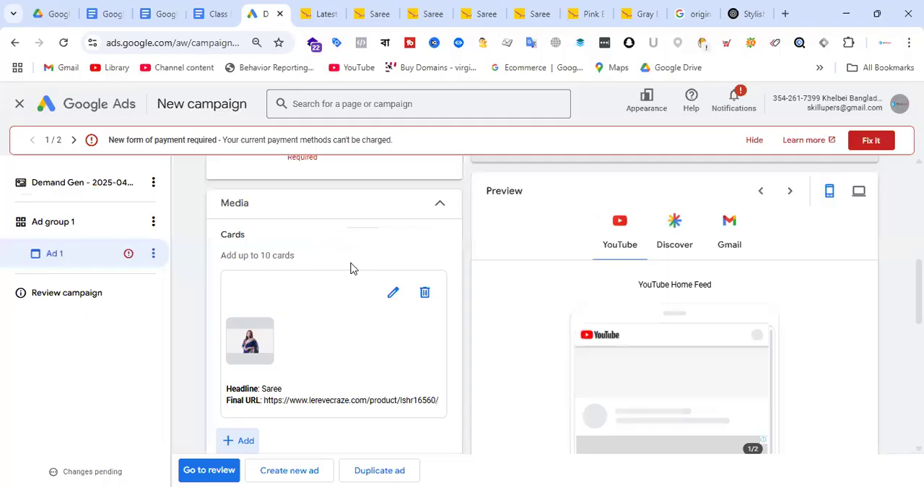
{"action": "scroll", "coordinate": [353, 269], "scroll_direction": "down", "scroll_amount": 4}
{"action": "scroll", "coordinate": [318, 302], "scroll_direction": "up", "scroll_amount": 1}
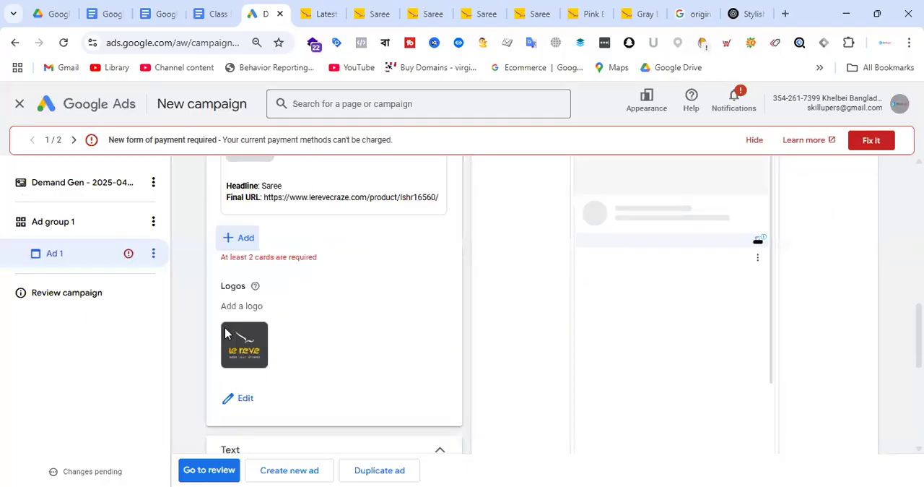
{"action": "scroll", "coordinate": [346, 309], "scroll_direction": "up", "scroll_amount": 1}
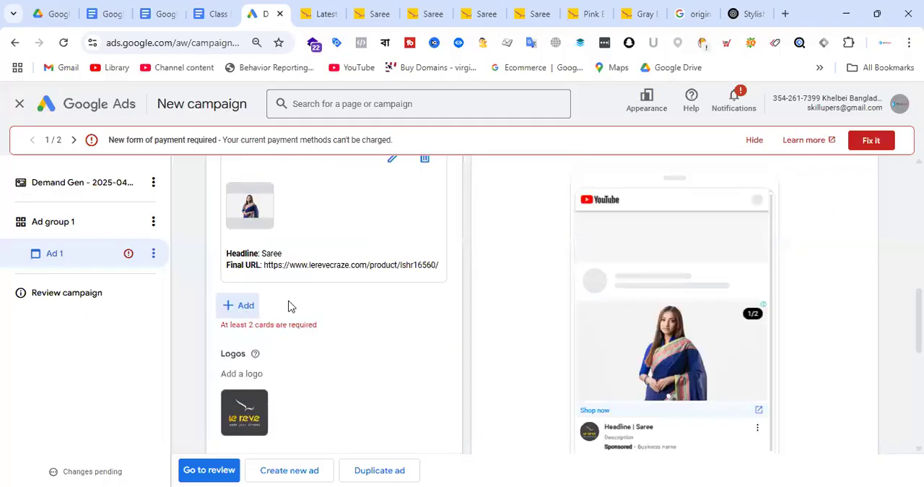
{"action": "left_click", "coordinate": [248, 307]}
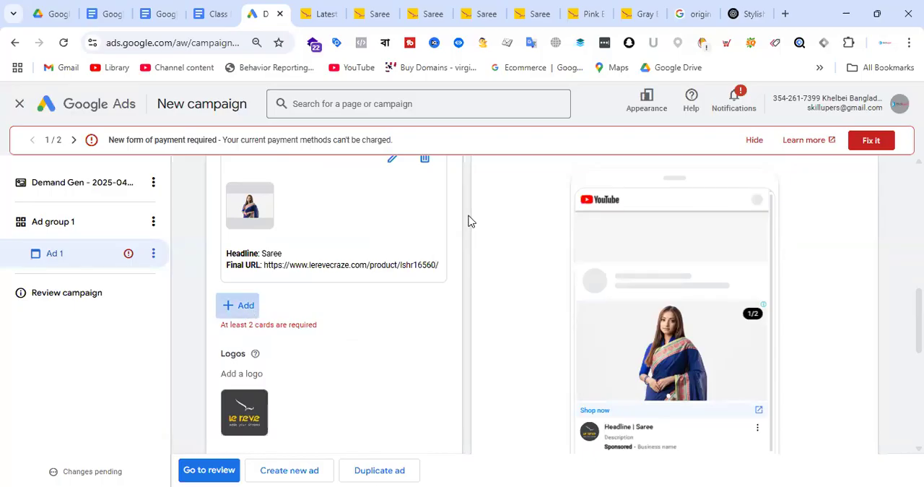
Close the blue saree's product page and copy the address of the yellow saree's page, lerevecraze.com/product/lshr16245/
{"action": "left_click", "coordinate": [361, 13]}
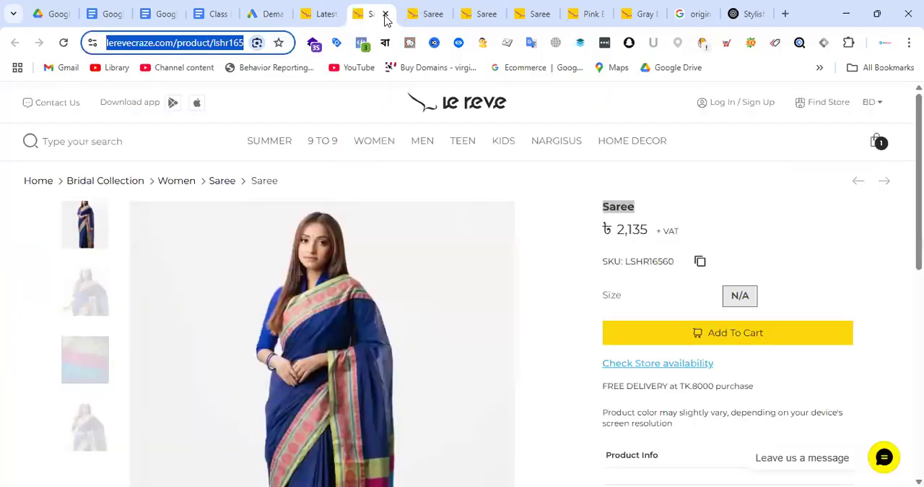
{"action": "left_click", "coordinate": [386, 14]}
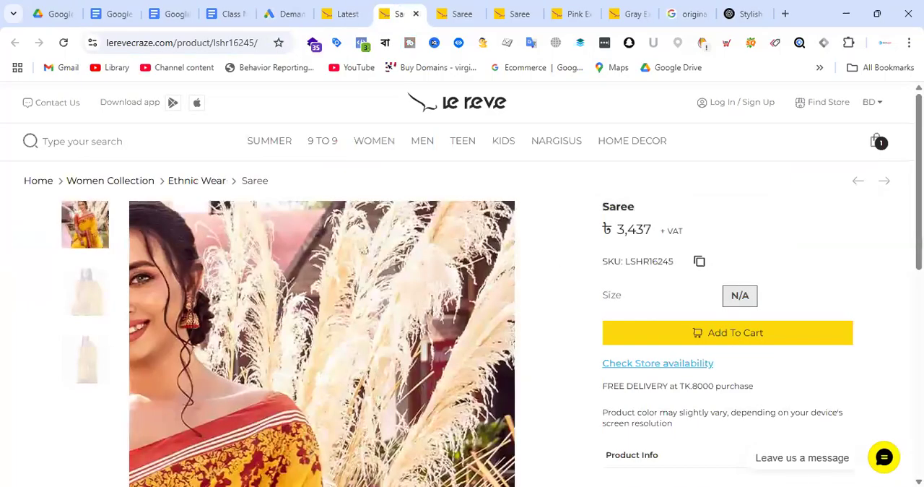
{"action": "left_click", "coordinate": [216, 45]}
{"action": "key", "text": "ctrl+c"}
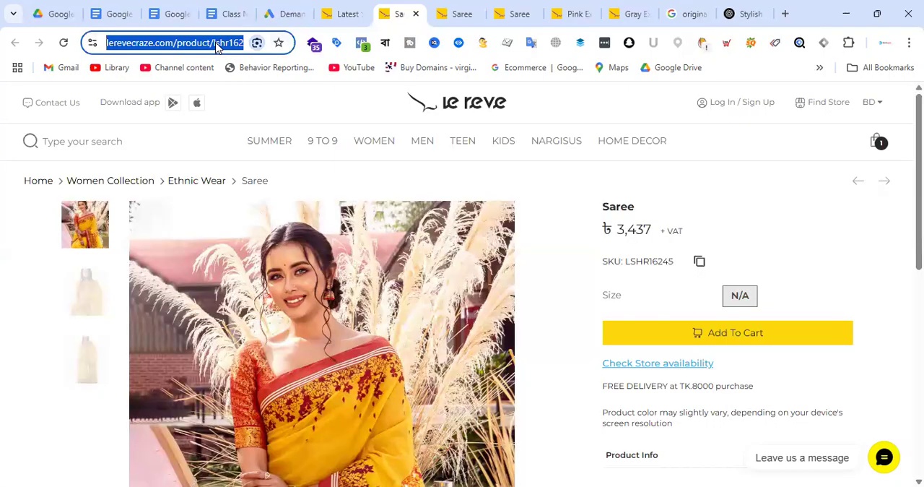
Close the remaining product pages except the yellow saree's page
{"action": "left_click", "coordinate": [468, 14]}
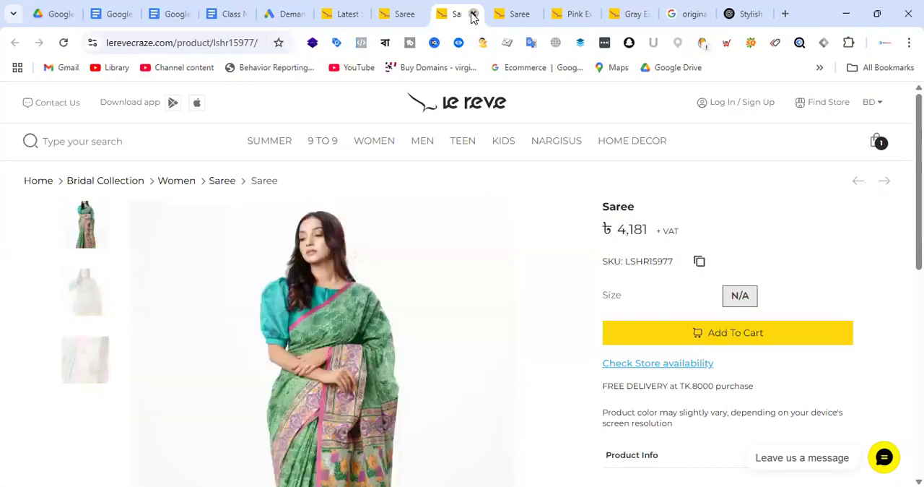
{"action": "left_click", "coordinate": [473, 16]}
{"action": "left_click", "coordinate": [473, 15]}
{"action": "left_click", "coordinate": [473, 15]}
{"action": "left_click", "coordinate": [473, 15]}
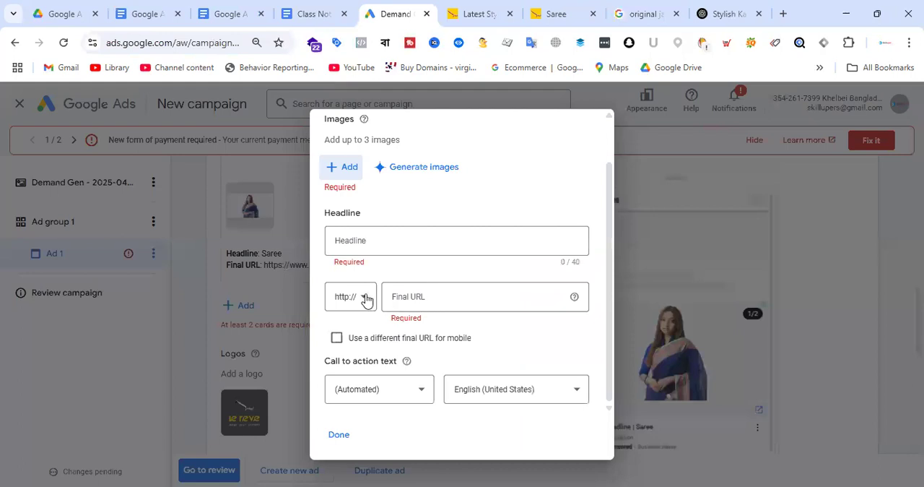
{"action": "left_click", "coordinate": [367, 304]}
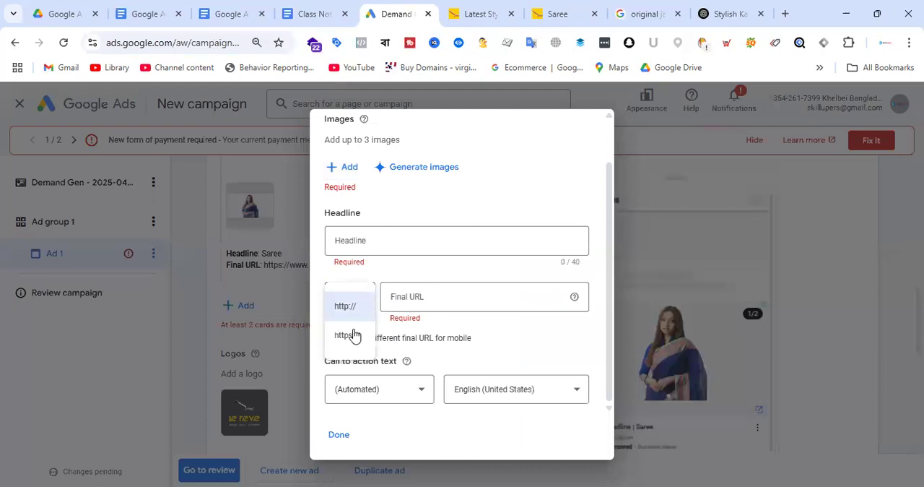
{"action": "left_click", "coordinate": [433, 296]}
{"action": "left_click", "coordinate": [435, 296]}
{"action": "key", "text": "ctrl+v"}
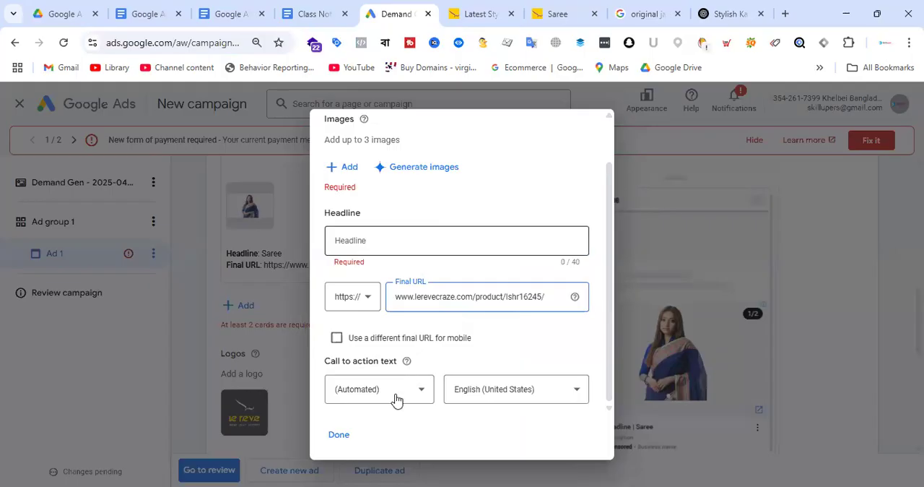
{"action": "left_click", "coordinate": [372, 385]}
{"action": "left_click", "coordinate": [383, 386]}
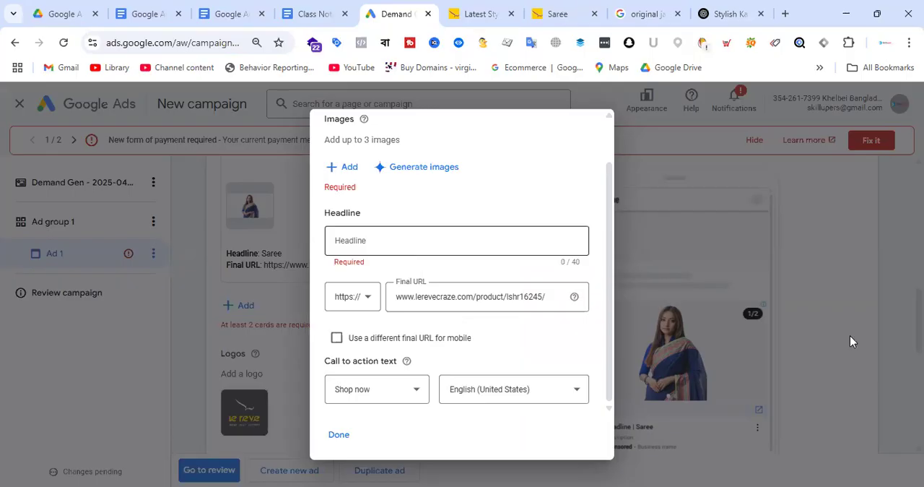
Copy the product title Saree from the yellow saree's page and use it as the card's headline
{"action": "key", "text": "ctrl+Tab"}
{"action": "key", "text": "ctrl+Tab"}
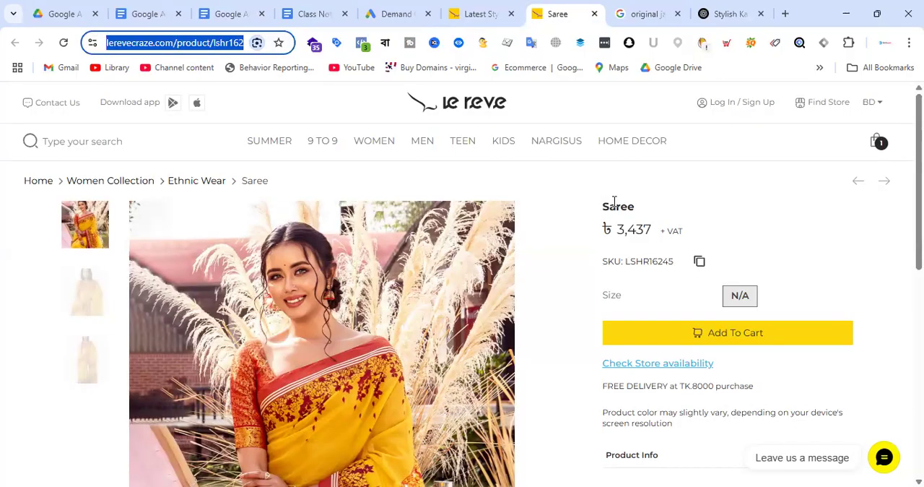
{"action": "double_click", "coordinate": [614, 206]}
{"action": "key", "text": "ctrl+c"}
{"action": "left_click", "coordinate": [390, 14]}
{"action": "left_click", "coordinate": [382, 240]}
{"action": "key", "text": "ctrl+v"}
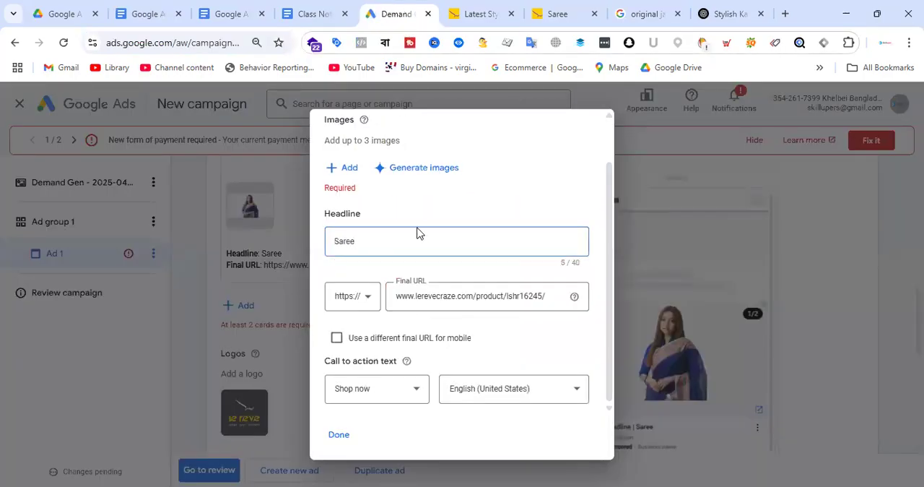
Select the AI-generated red saree image showing a draped figure, check its crops in the image editor, and close the editor without saving
{"action": "left_click", "coordinate": [432, 172]}
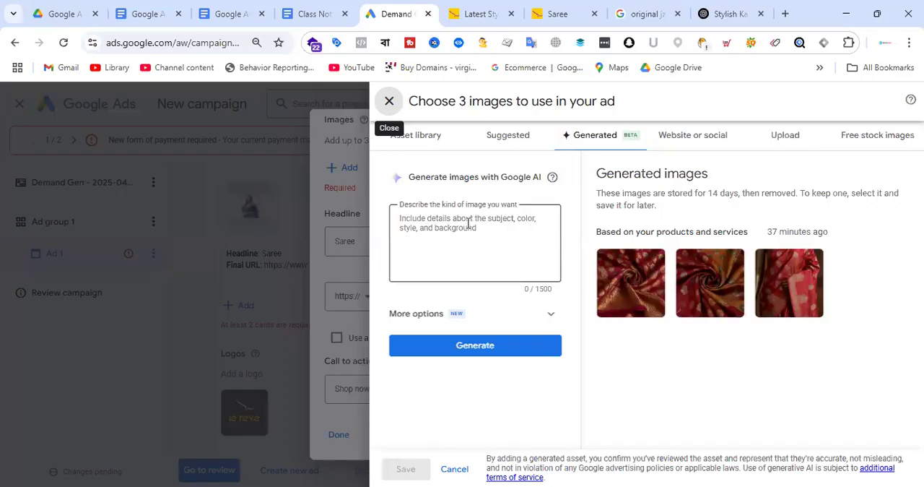
{"action": "left_click", "coordinate": [502, 231]}
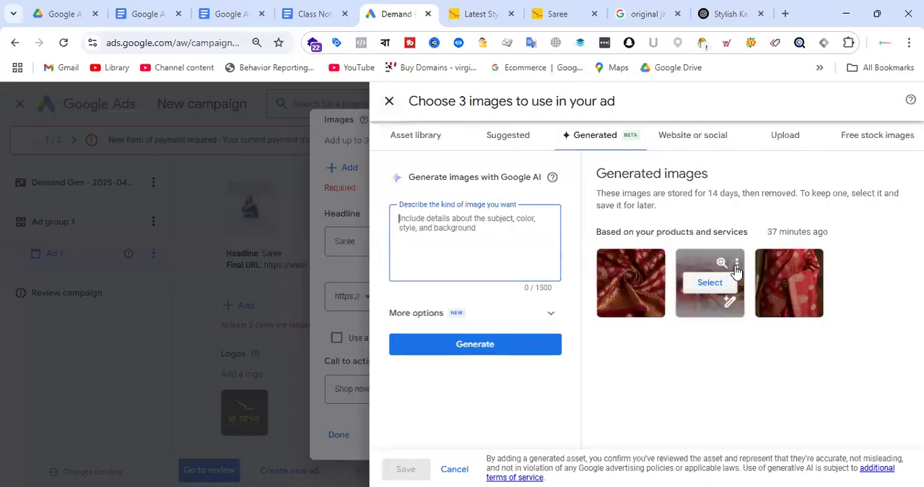
{"action": "left_click", "coordinate": [795, 289]}
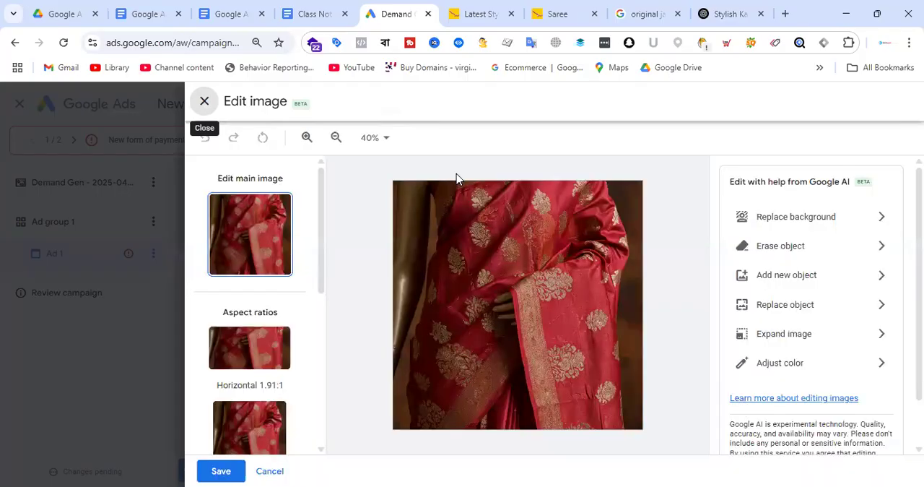
{"action": "scroll", "coordinate": [271, 303], "scroll_direction": "down", "scroll_amount": 5}
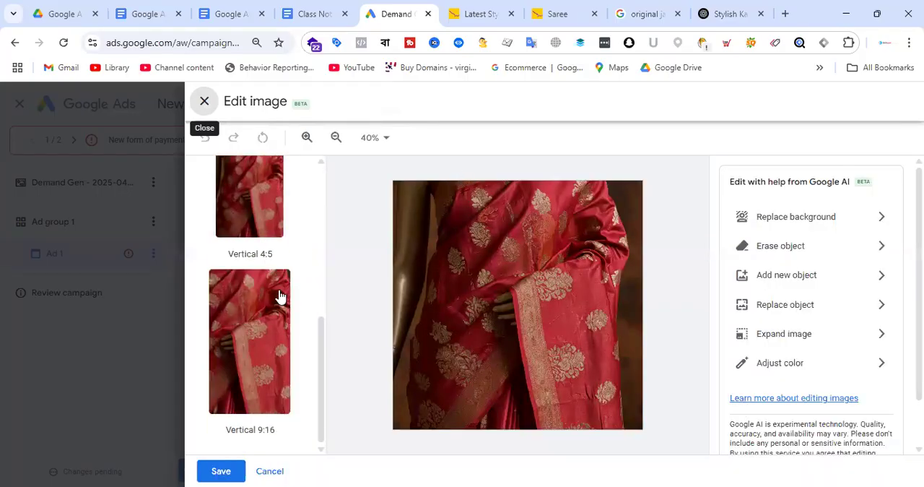
{"action": "left_click", "coordinate": [269, 470]}
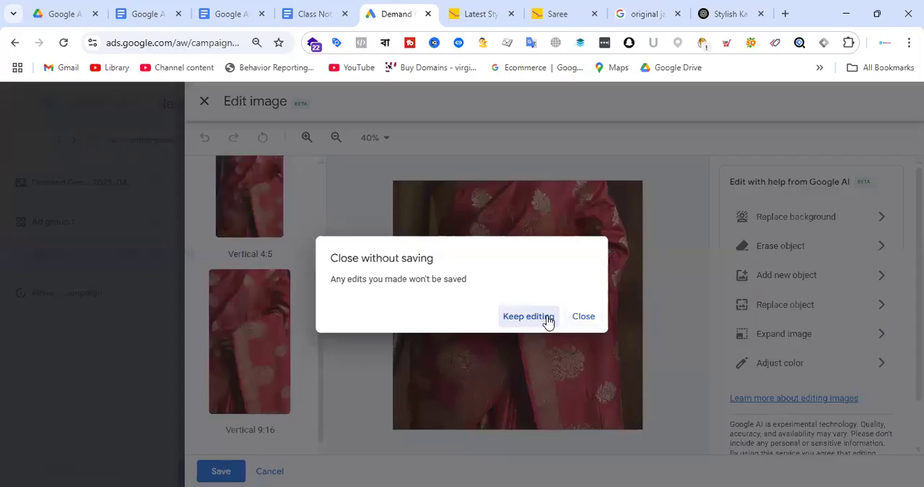
{"action": "left_click", "coordinate": [550, 318]}
{"action": "left_click", "coordinate": [266, 470]}
{"action": "left_click", "coordinate": [577, 321]}
{"action": "left_click", "coordinate": [475, 238]}
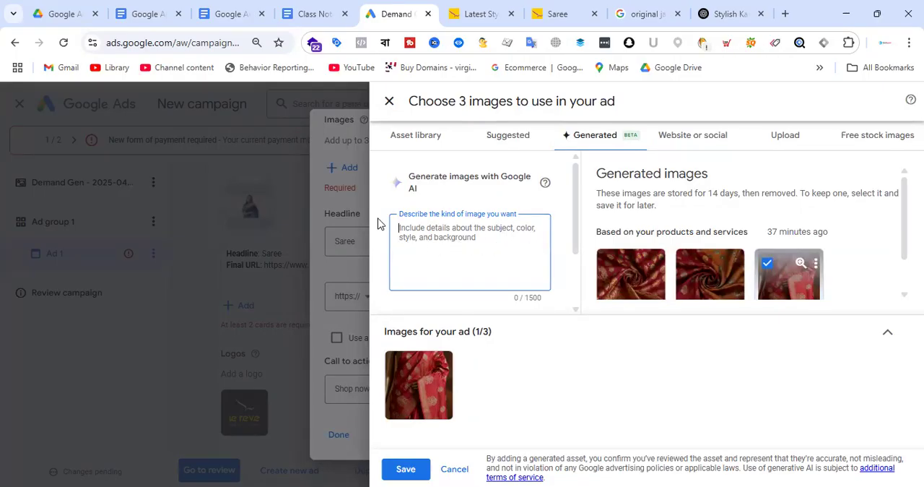
{"action": "left_click", "coordinate": [697, 144]}
{"action": "left_click", "coordinate": [511, 197]}
{"action": "key", "text": "ctrl+a"}
{"action": "type", "text": "http://Saree"}
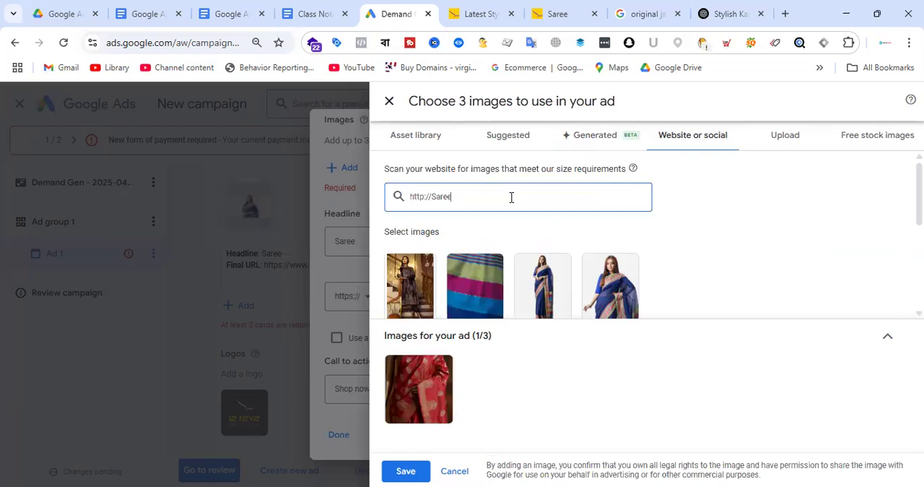
{"action": "left_click", "coordinate": [557, 14]}
{"action": "left_click", "coordinate": [182, 42]}
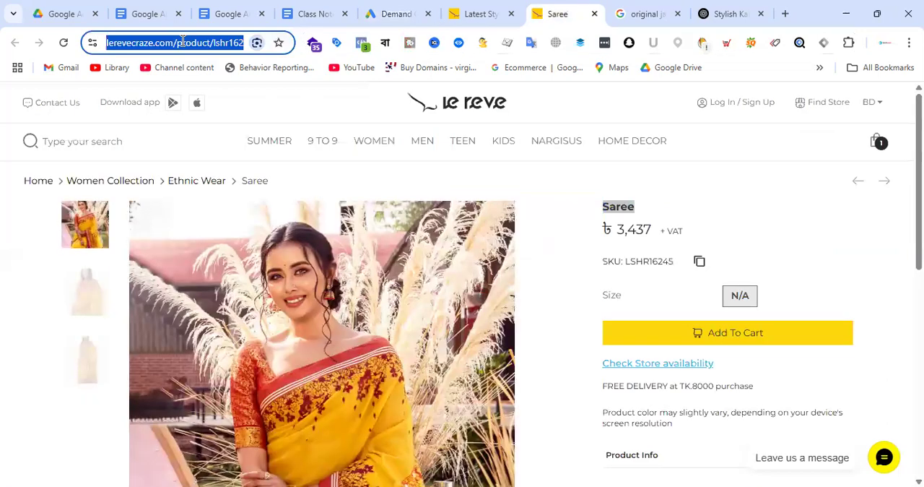
{"action": "left_click", "coordinate": [423, 11]}
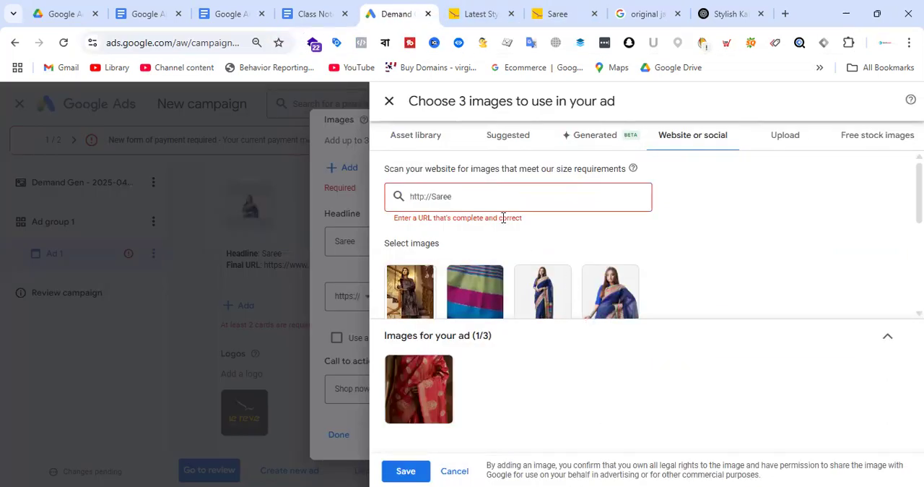
{"action": "key", "text": "ctrl+a"}
{"action": "type", "text": "https://www.lerevecraze.com/product/lshr16245/"}
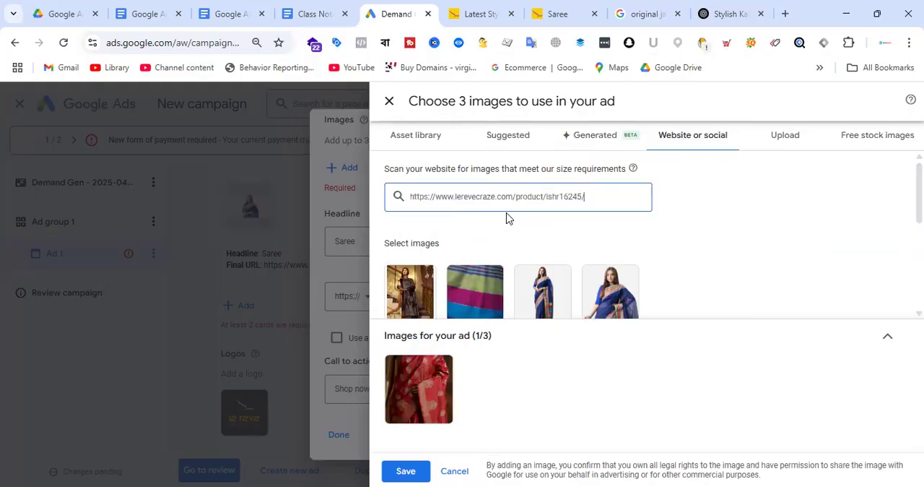
{"action": "key", "text": "Return"}
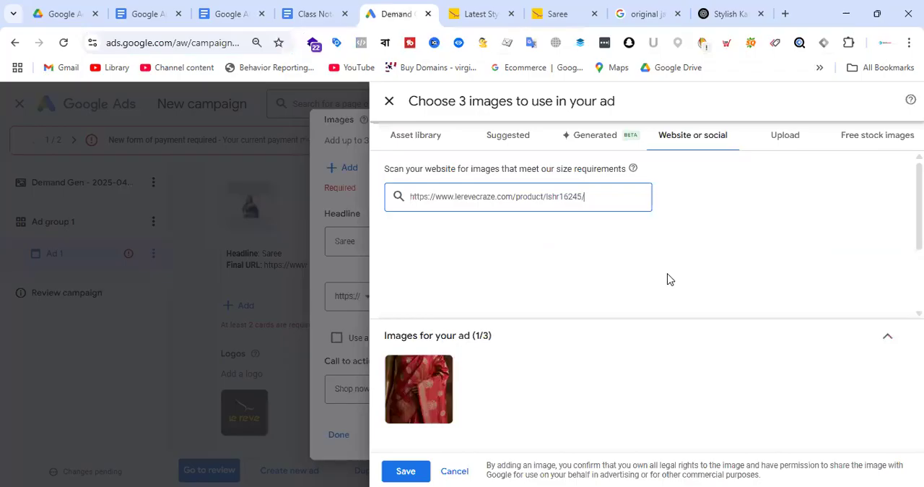
{"action": "left_click", "coordinate": [439, 369]}
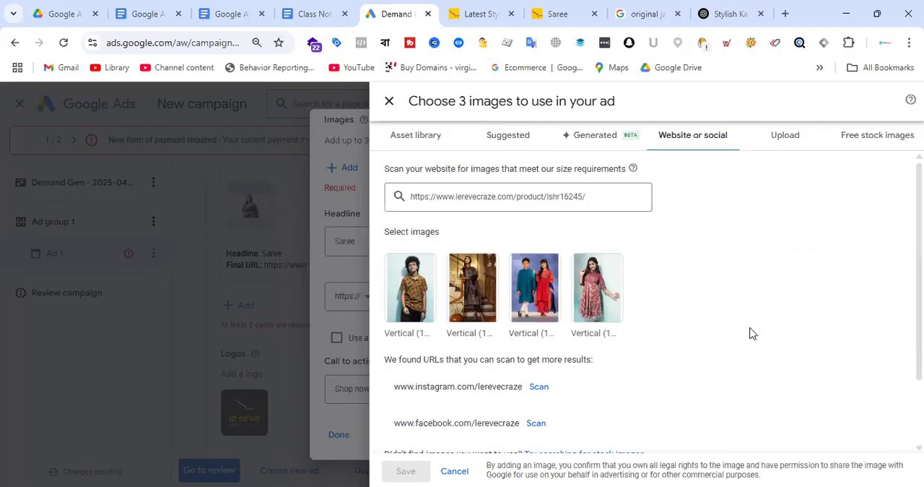
Copy the yellow saree page's address again, rescan it for images, look through the suggestions and close the image picker
{"action": "left_click", "coordinate": [606, 199]}
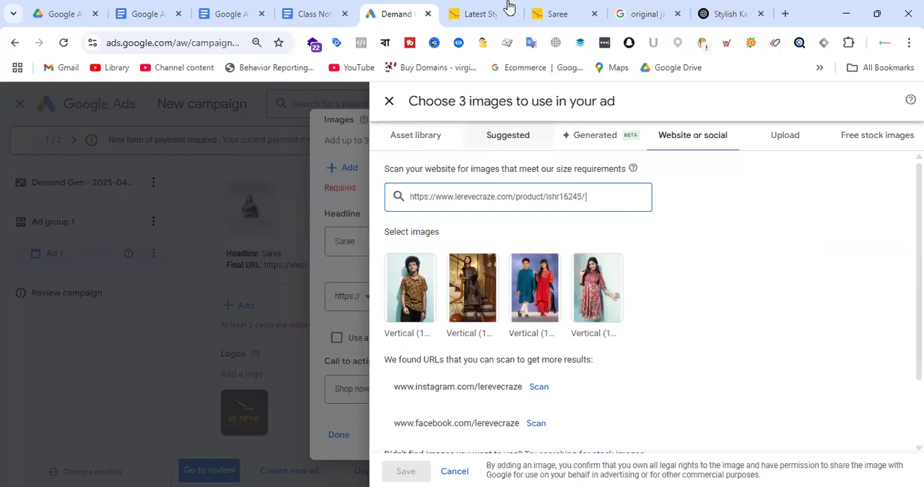
{"action": "left_click", "coordinate": [562, 9]}
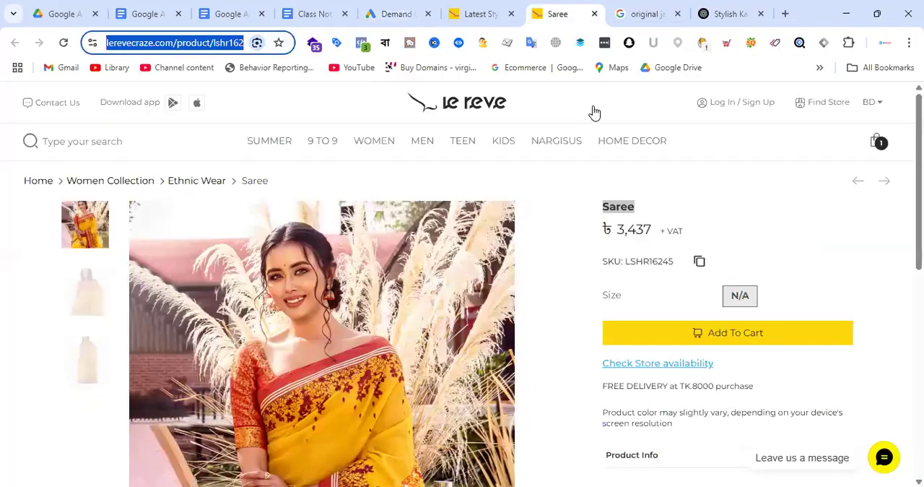
{"action": "right_click", "coordinate": [218, 44]}
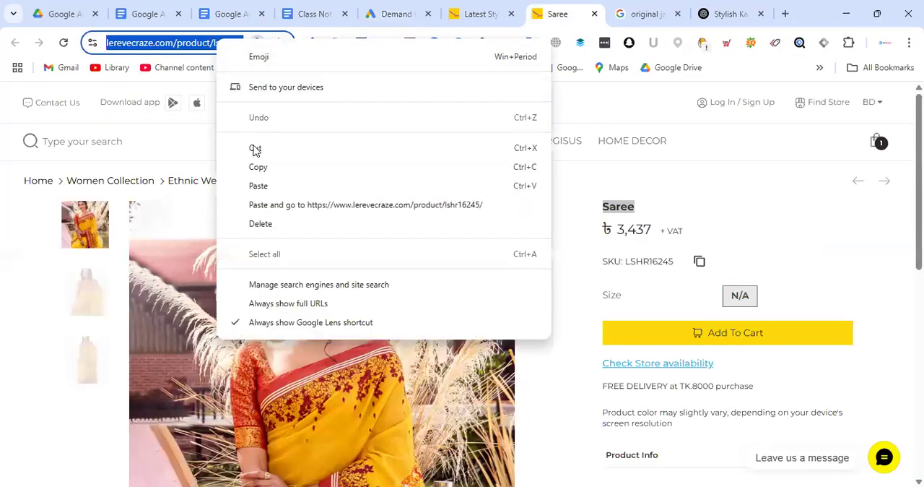
{"action": "left_click", "coordinate": [264, 171]}
{"action": "left_click", "coordinate": [392, 6]}
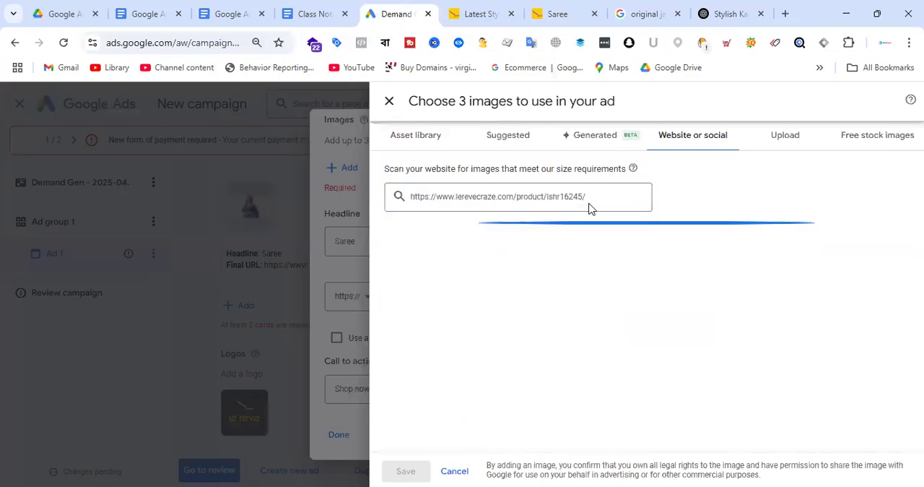
{"action": "key", "text": "ctrl+a"}
{"action": "key", "text": "ctrl+v"}
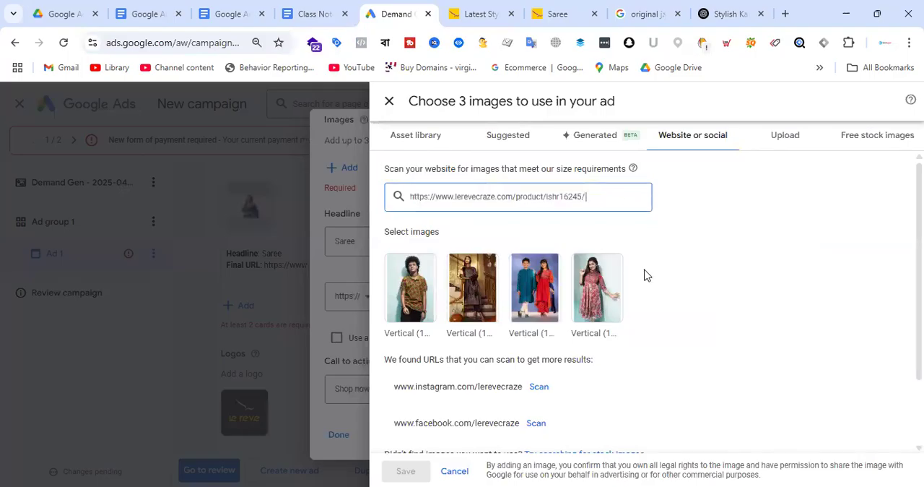
{"action": "scroll", "coordinate": [646, 272], "scroll_direction": "down", "scroll_amount": 2}
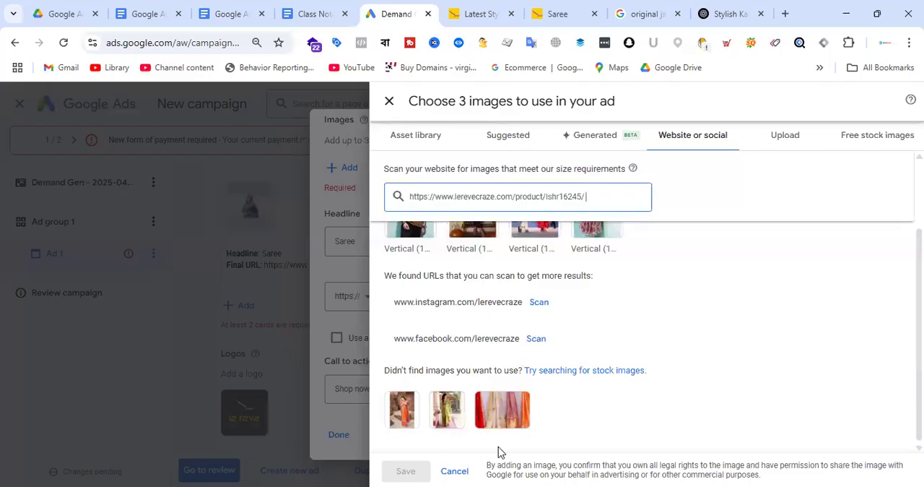
{"action": "scroll", "coordinate": [609, 351], "scroll_direction": "up", "scroll_amount": 2}
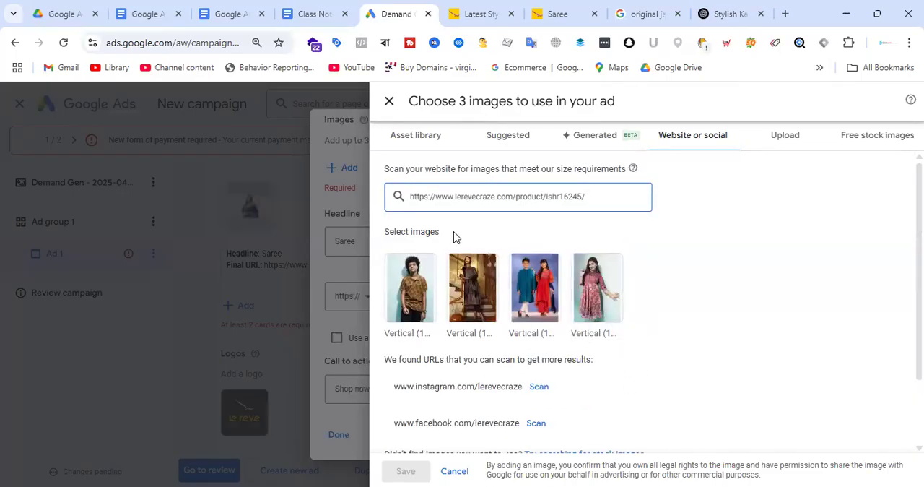
{"action": "left_click", "coordinate": [389, 101]}
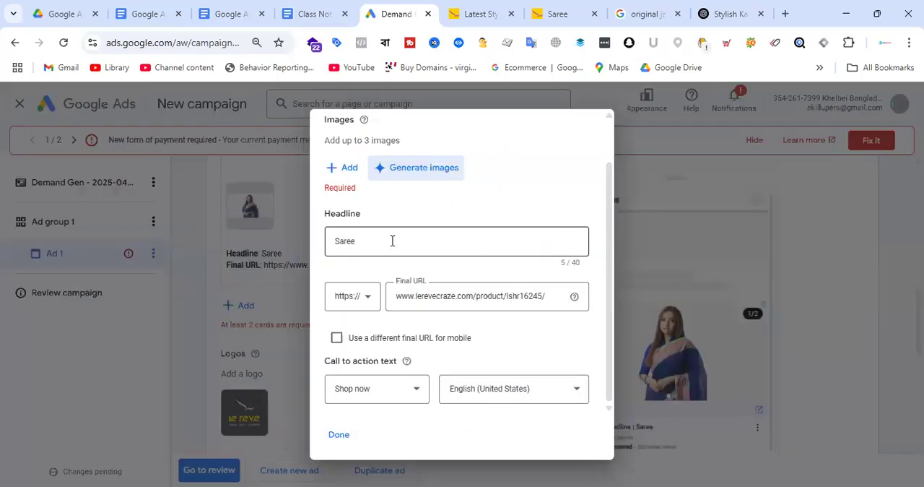
Reopen the website image results, preview the patterned-shirt photo's crops in the image editor, and close the editor without saving
{"action": "left_click", "coordinate": [350, 168]}
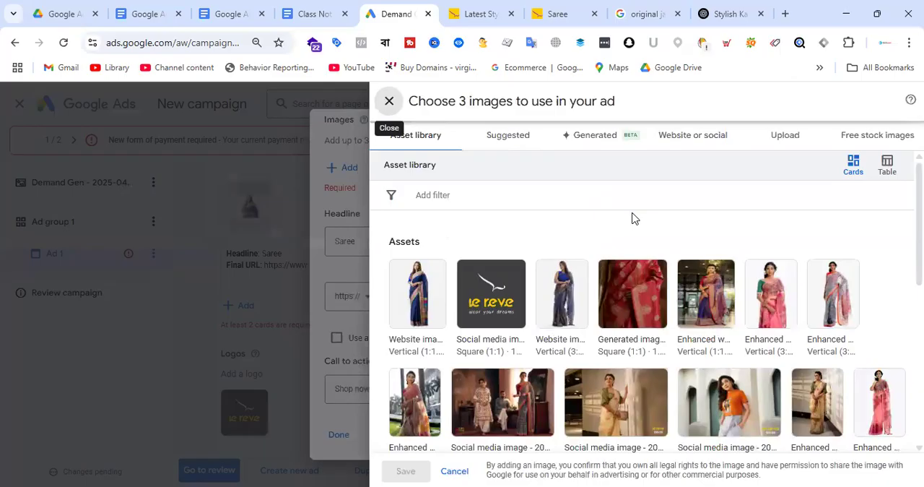
{"action": "left_click", "coordinate": [690, 136]}
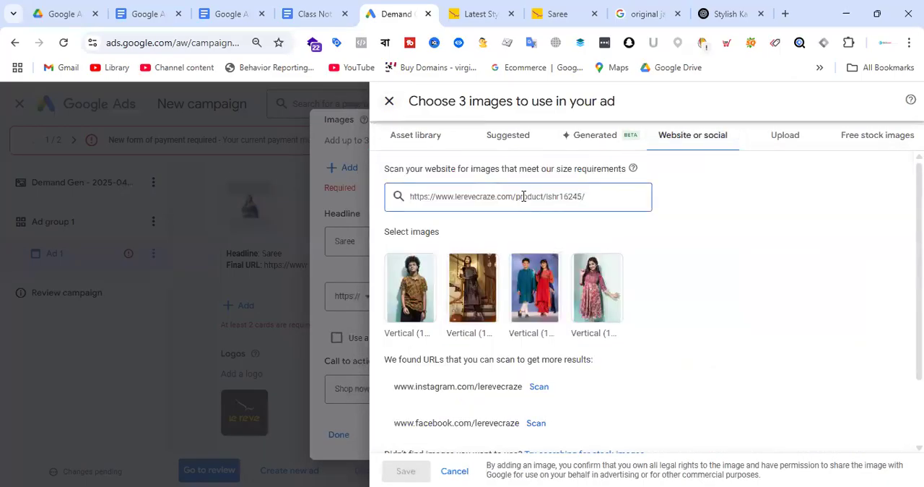
{"action": "mouse_move", "coordinate": [597, 304]}
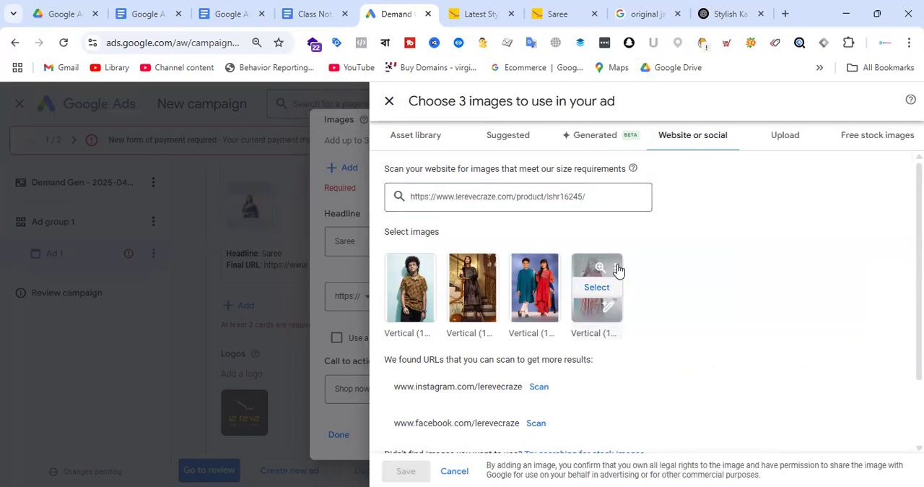
{"action": "left_click", "coordinate": [616, 269]}
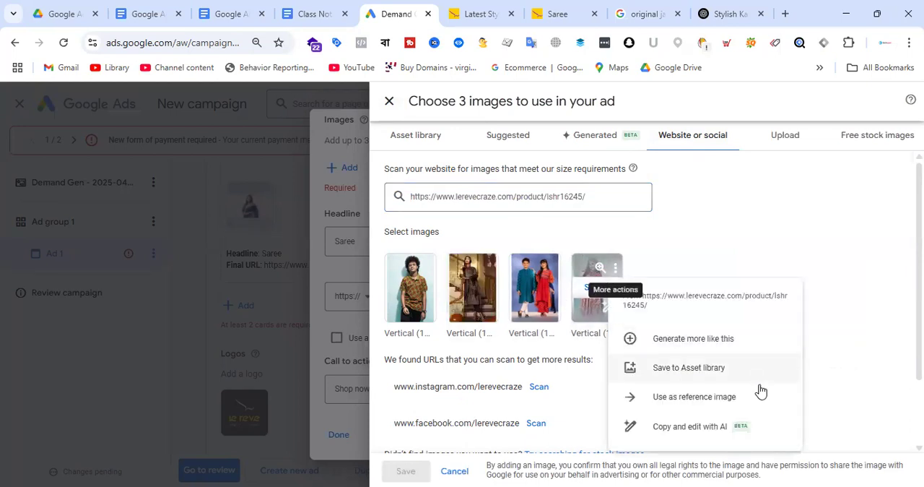
{"action": "left_click", "coordinate": [841, 252]}
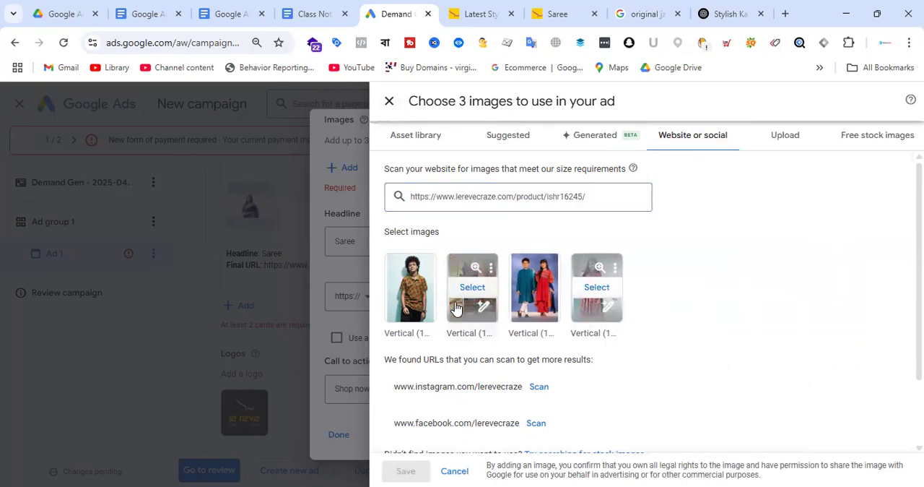
{"action": "left_click", "coordinate": [415, 303]}
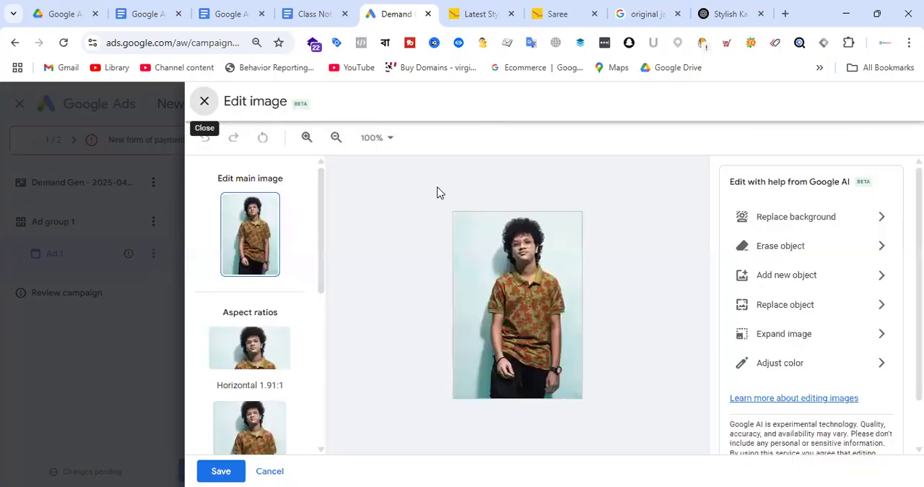
{"action": "scroll", "coordinate": [281, 257], "scroll_direction": "down", "scroll_amount": 3}
{"action": "left_click", "coordinate": [204, 102]}
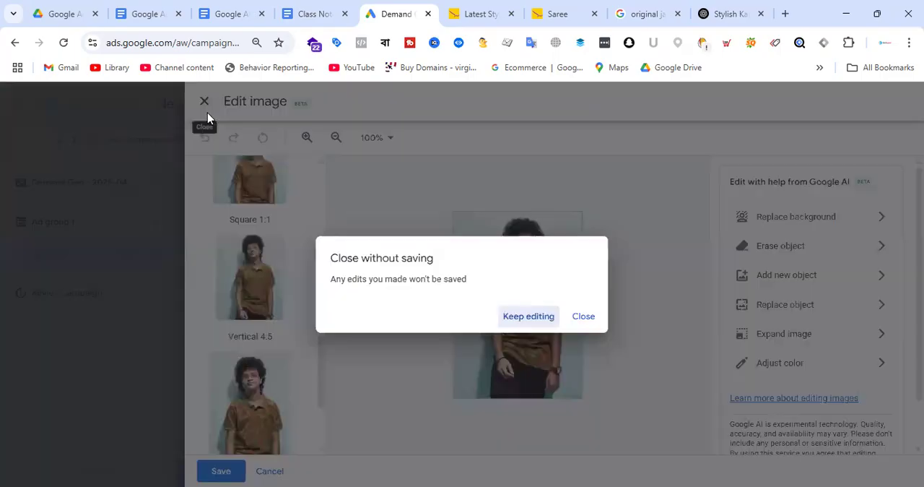
{"action": "left_click", "coordinate": [583, 318]}
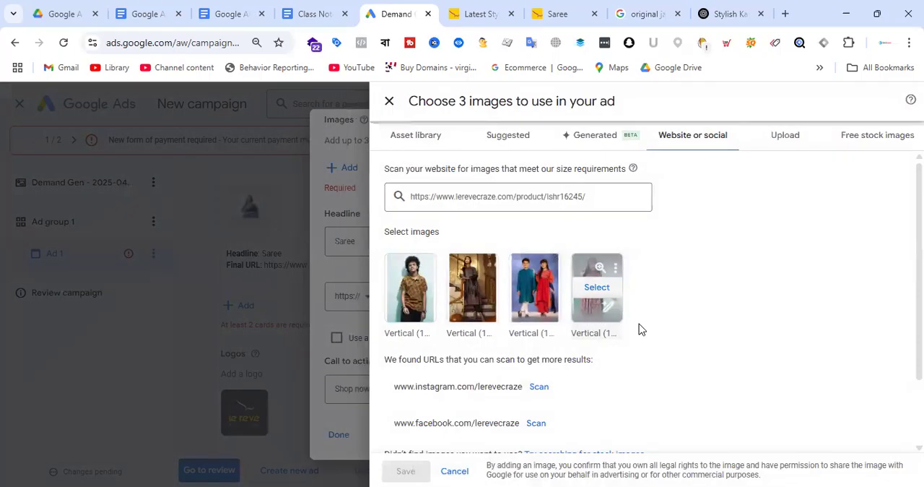
Scan Le Reve's Instagram and Facebook pages for ad images and look through the website and social results
{"action": "scroll", "coordinate": [639, 324], "scroll_direction": "down", "scroll_amount": 2}
{"action": "scroll", "coordinate": [616, 332], "scroll_direction": "up", "scroll_amount": 1}
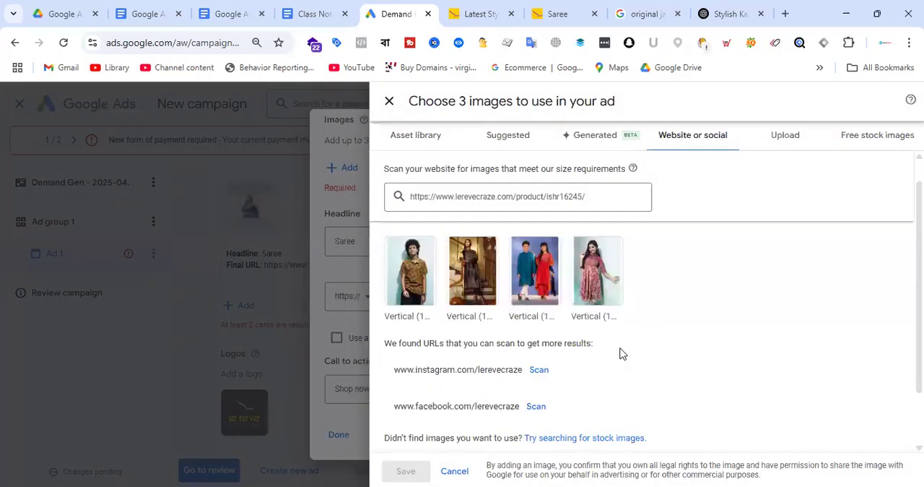
{"action": "left_click", "coordinate": [539, 370]}
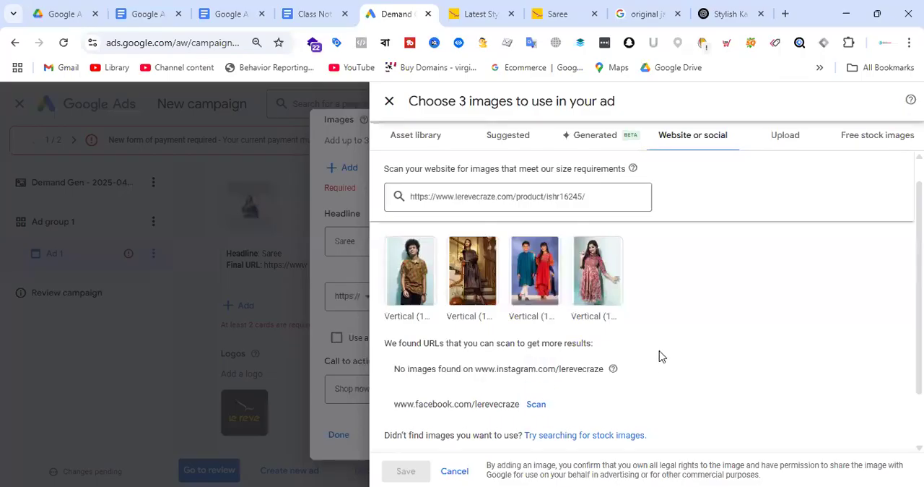
{"action": "left_click", "coordinate": [538, 405]}
{"action": "scroll", "coordinate": [684, 363], "scroll_direction": "down", "scroll_amount": 1}
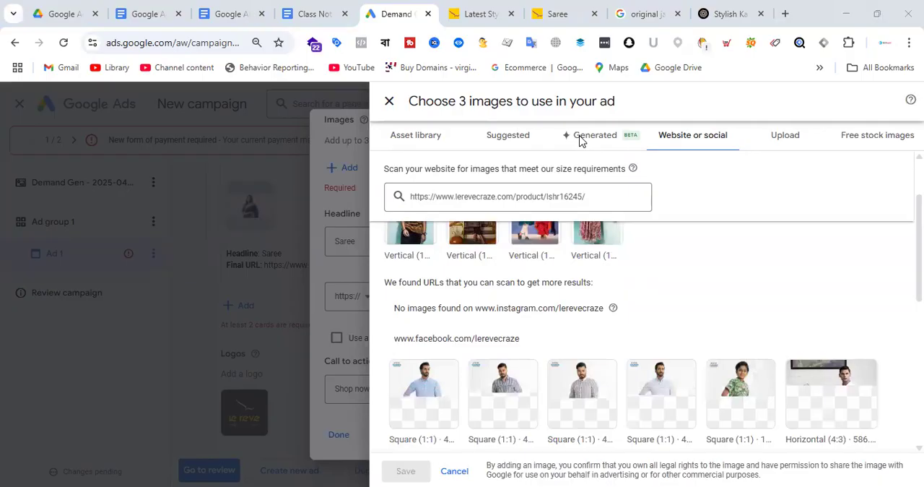
{"action": "scroll", "coordinate": [706, 290], "scroll_direction": "up", "scroll_amount": 1}
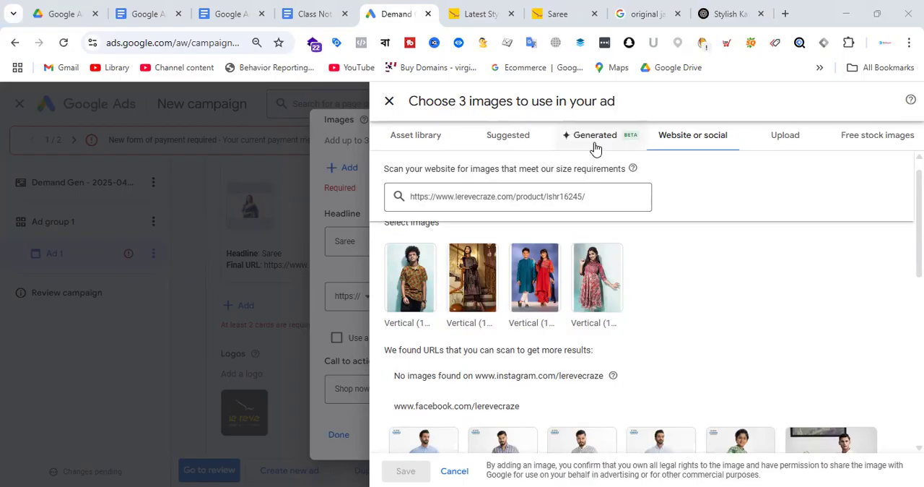
Close the image picker, finish editing the second carousel card without an image, and delete that card
{"action": "left_click", "coordinate": [389, 104]}
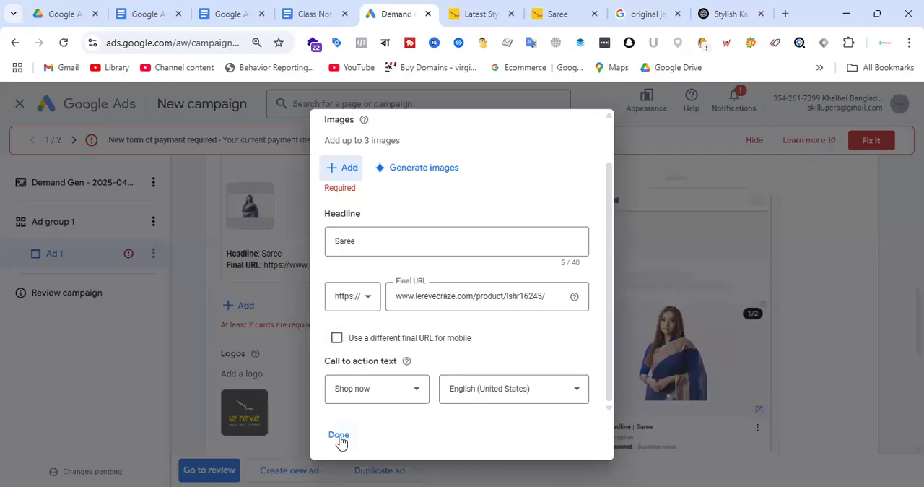
{"action": "left_click", "coordinate": [338, 435]}
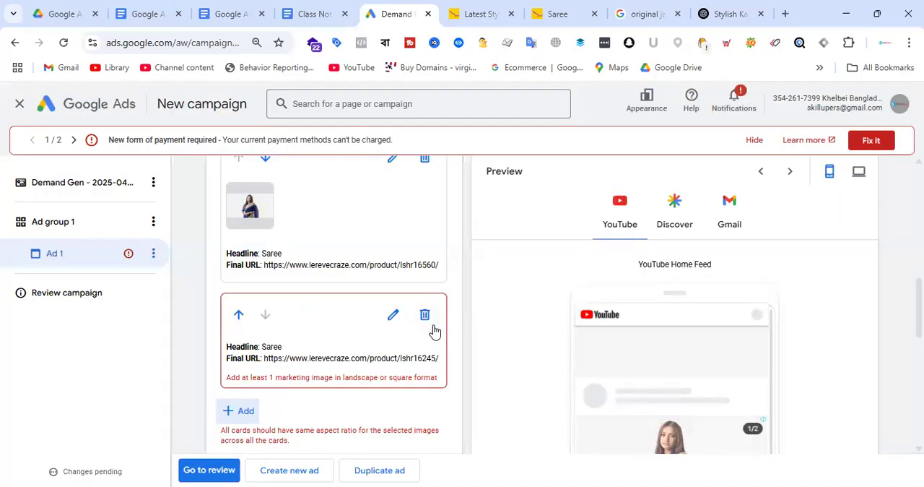
{"action": "left_click", "coordinate": [425, 316]}
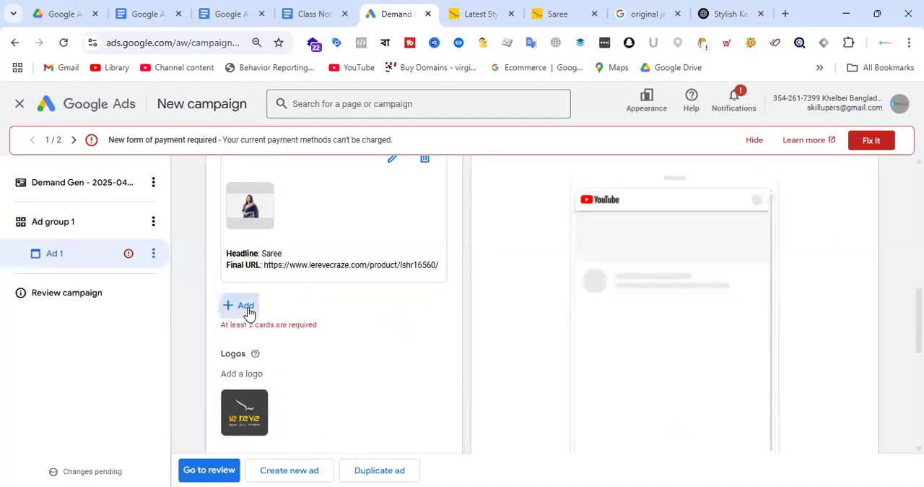
{"action": "left_click", "coordinate": [246, 306]}
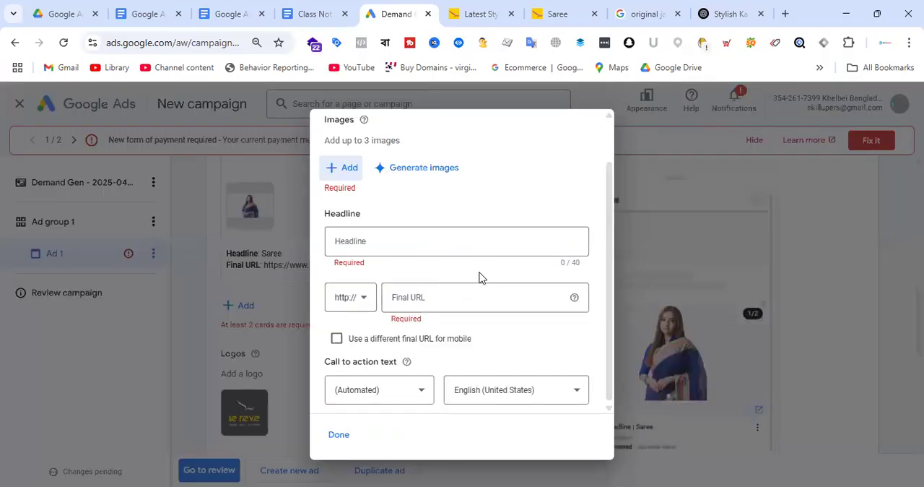
{"action": "left_click", "coordinate": [364, 299]}
{"action": "left_click", "coordinate": [354, 336]}
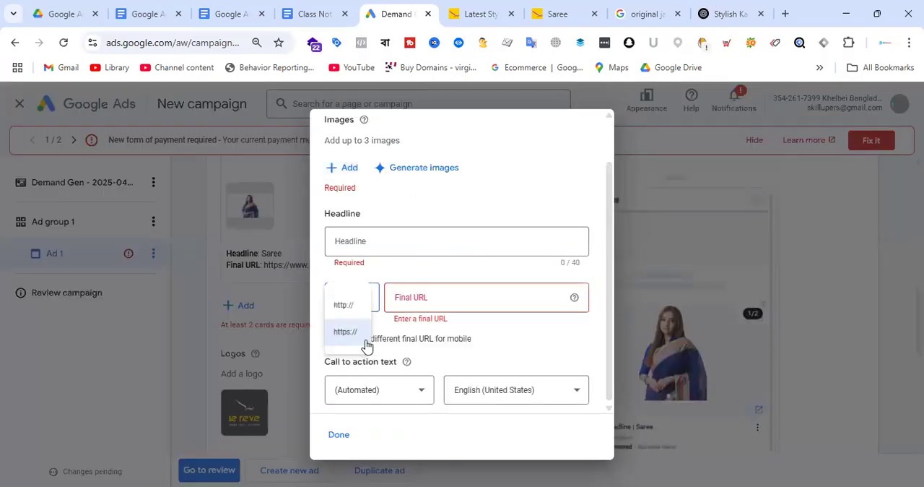
{"action": "left_click", "coordinate": [444, 296]}
{"action": "type", "text": "www.lerevecraze.com/product/lshr16245/"}
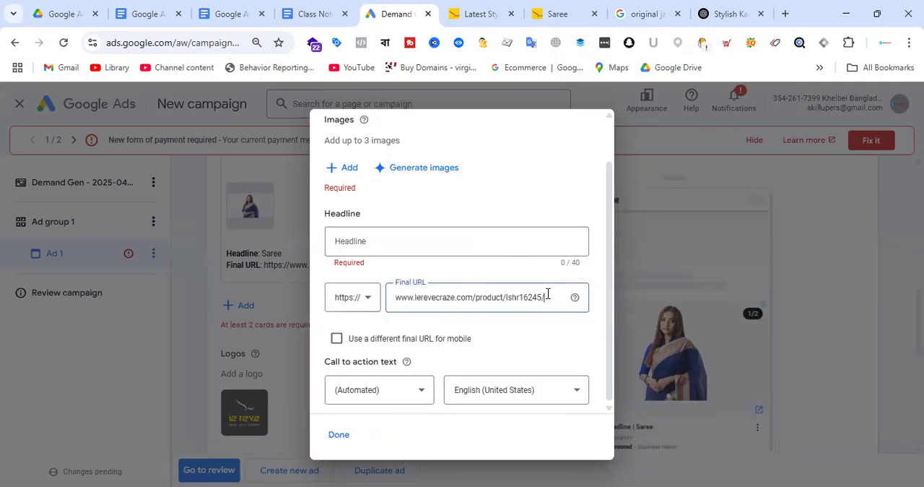
{"action": "left_click", "coordinate": [420, 393]}
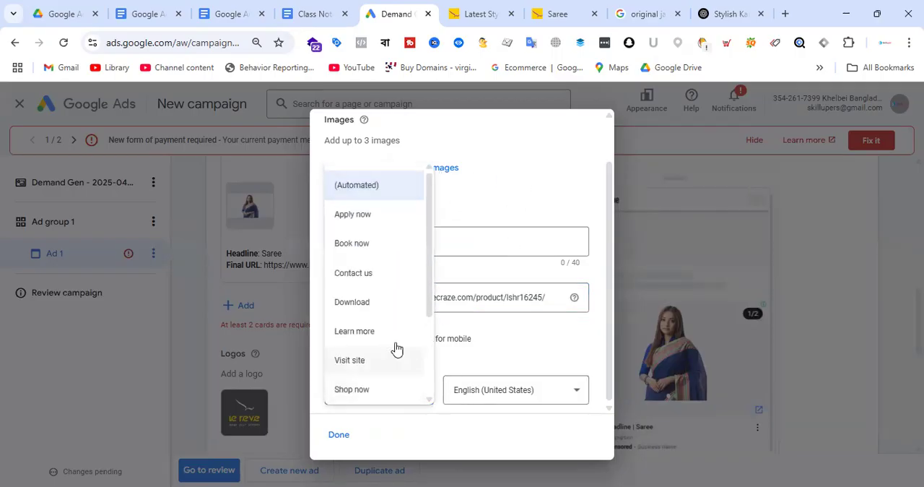
{"action": "left_click", "coordinate": [371, 390]}
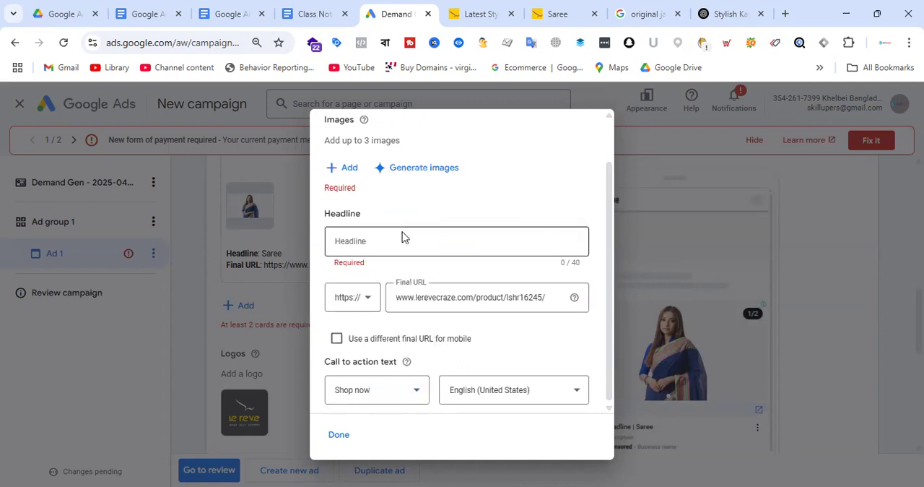
{"action": "left_click", "coordinate": [352, 169]}
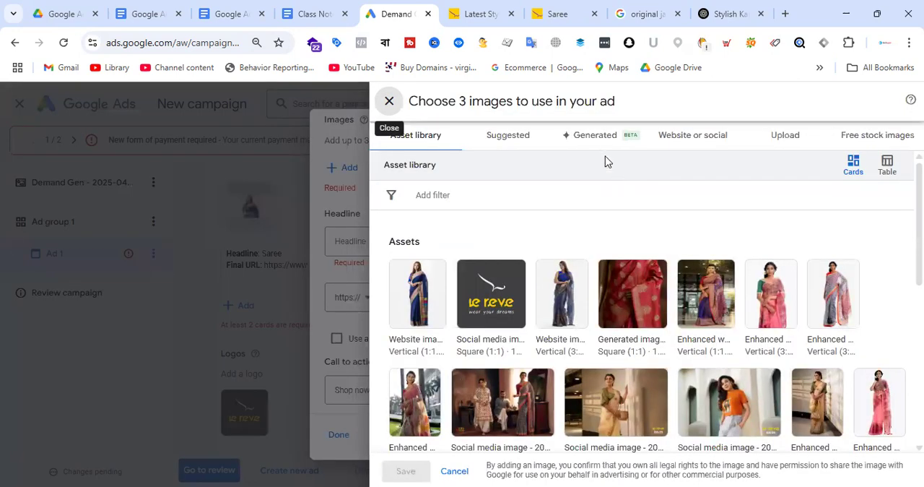
{"action": "left_click", "coordinate": [691, 141]}
{"action": "left_click", "coordinate": [605, 194]}
{"action": "key", "text": "ctrl+a"}
{"action": "left_click", "coordinate": [605, 194]}
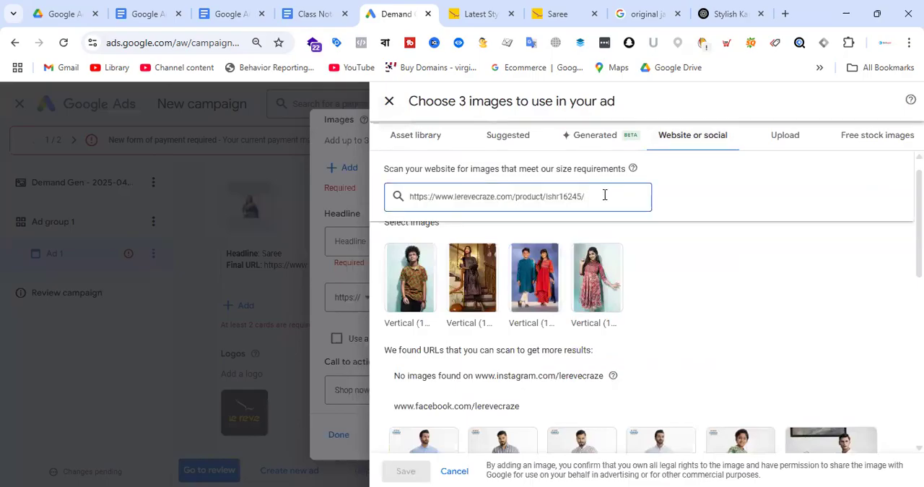
Close the image picker and delete the carousel card that has only a final URL and call to action
{"action": "left_click", "coordinate": [388, 100]}
{"action": "left_click", "coordinate": [336, 435]}
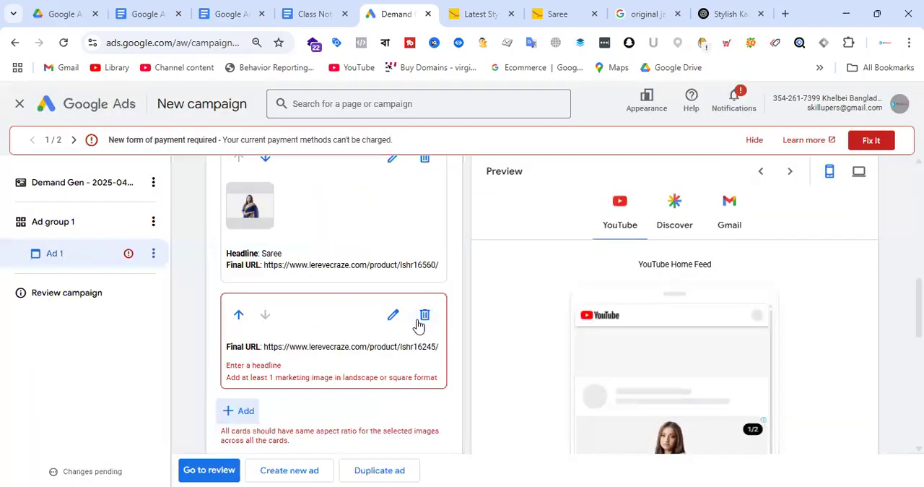
{"action": "left_click", "coordinate": [423, 314]}
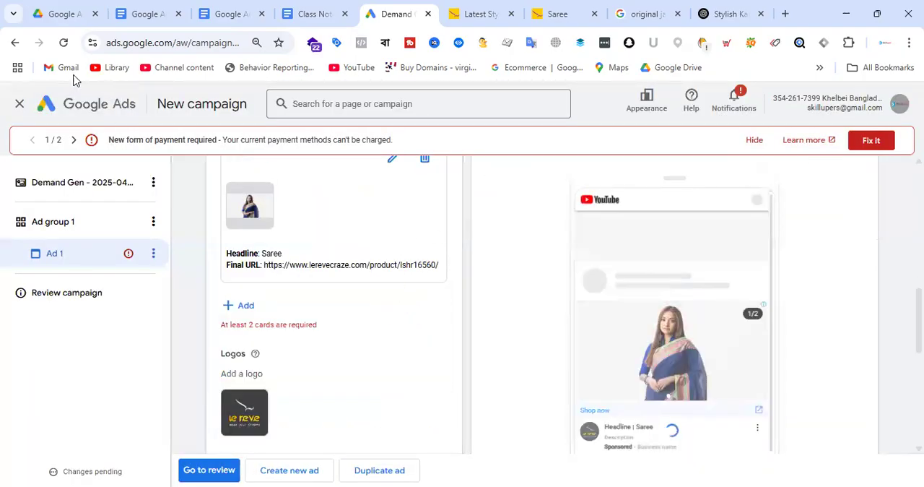
Reload the campaign draft and go through the campaign and Ad group 1 settings back to Ad 1
{"action": "left_click", "coordinate": [64, 43]}
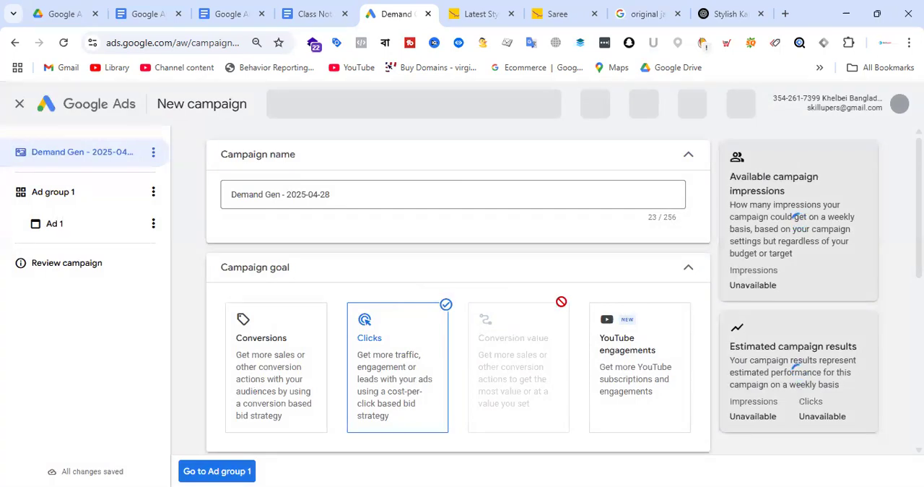
{"action": "scroll", "coordinate": [238, 469], "scroll_direction": "down", "scroll_amount": 6}
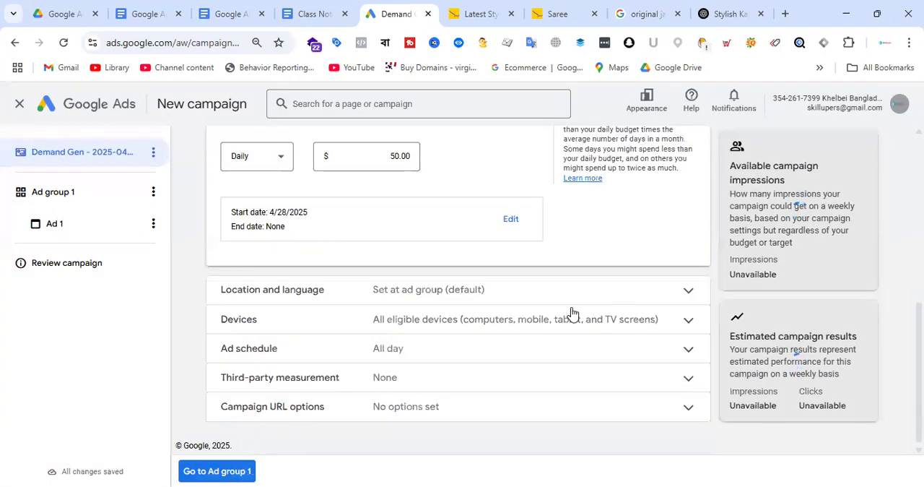
{"action": "left_click", "coordinate": [215, 471]}
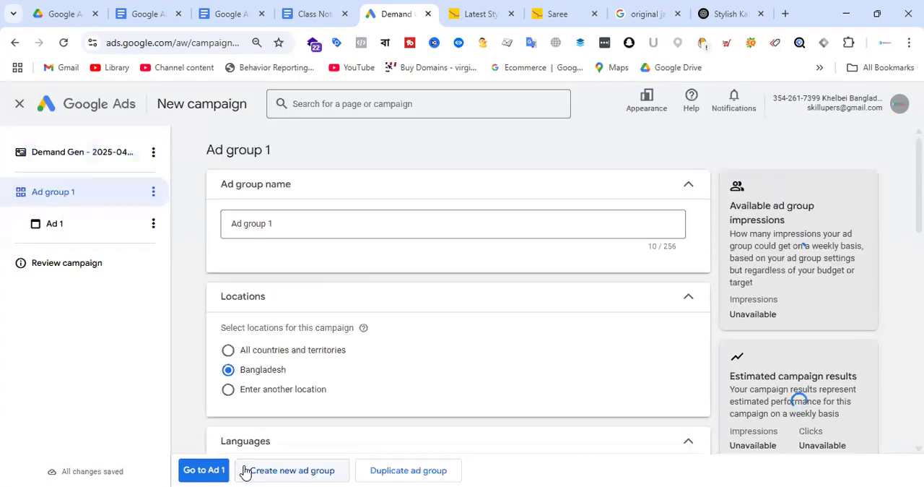
{"action": "scroll", "coordinate": [486, 306], "scroll_direction": "down", "scroll_amount": 12}
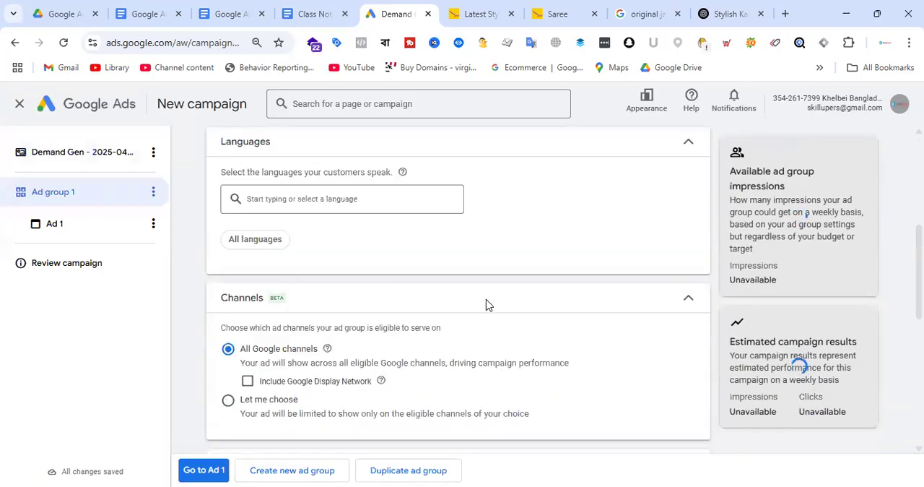
{"action": "left_click", "coordinate": [215, 470]}
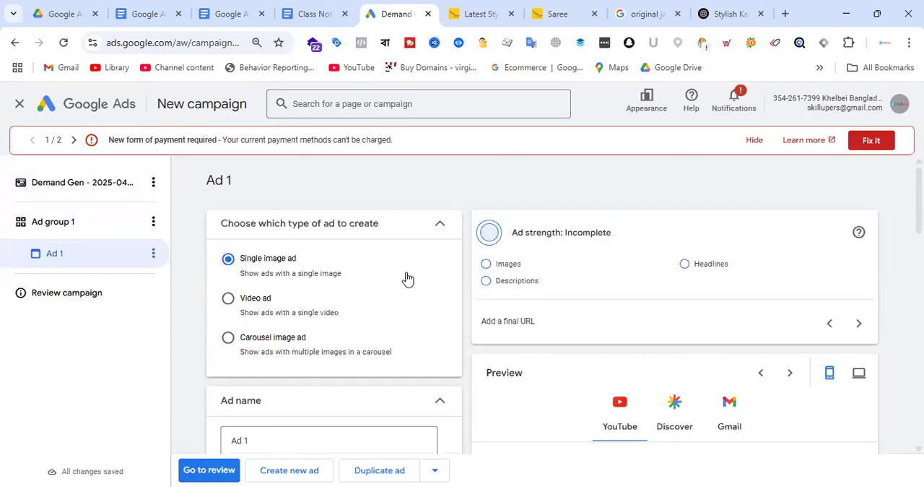
Look through the Ad 1 form and change the ad type to Carousel image ad
{"action": "scroll", "coordinate": [410, 278], "scroll_direction": "down", "scroll_amount": 3}
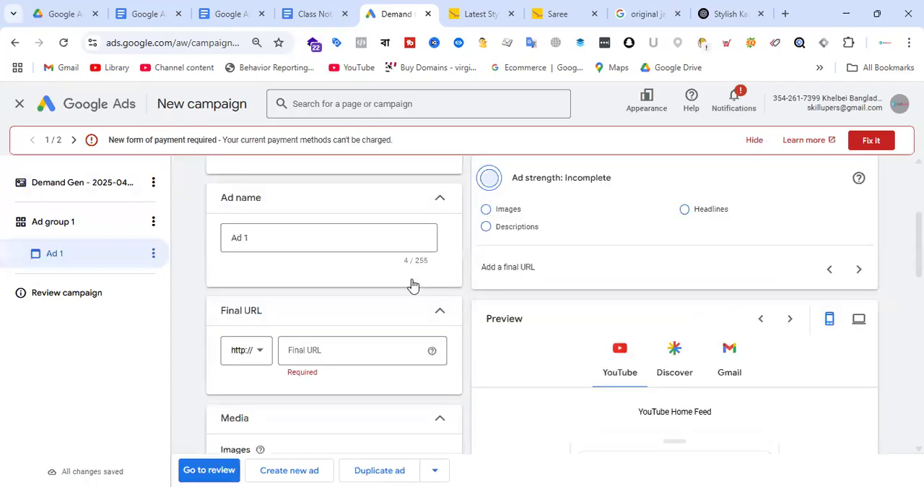
{"action": "scroll", "coordinate": [413, 286], "scroll_direction": "down", "scroll_amount": 6}
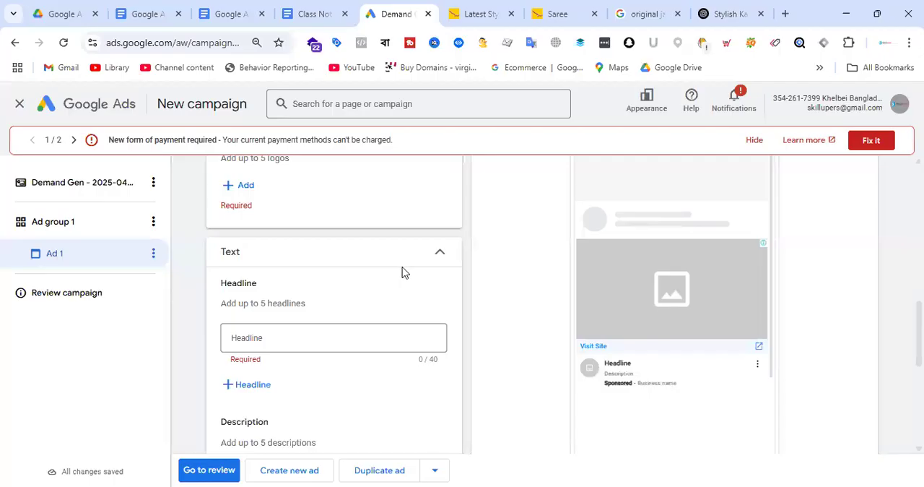
{"action": "scroll", "coordinate": [376, 294], "scroll_direction": "up", "scroll_amount": 5}
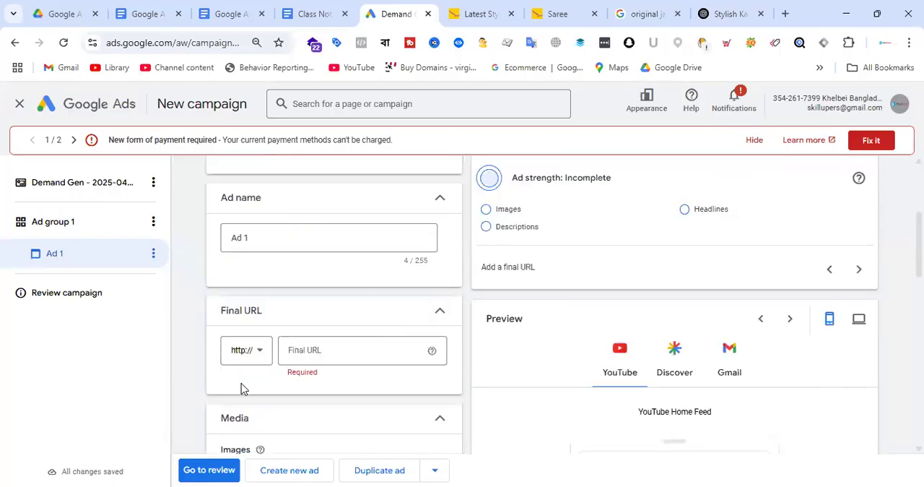
{"action": "scroll", "coordinate": [365, 286], "scroll_direction": "up", "scroll_amount": 3}
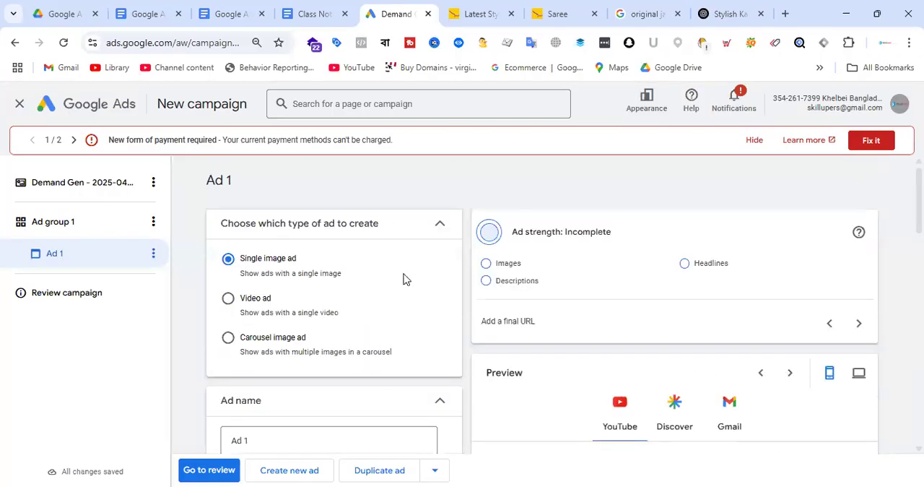
{"action": "scroll", "coordinate": [346, 253], "scroll_direction": "down", "scroll_amount": 2}
{"action": "left_click", "coordinate": [286, 203]}
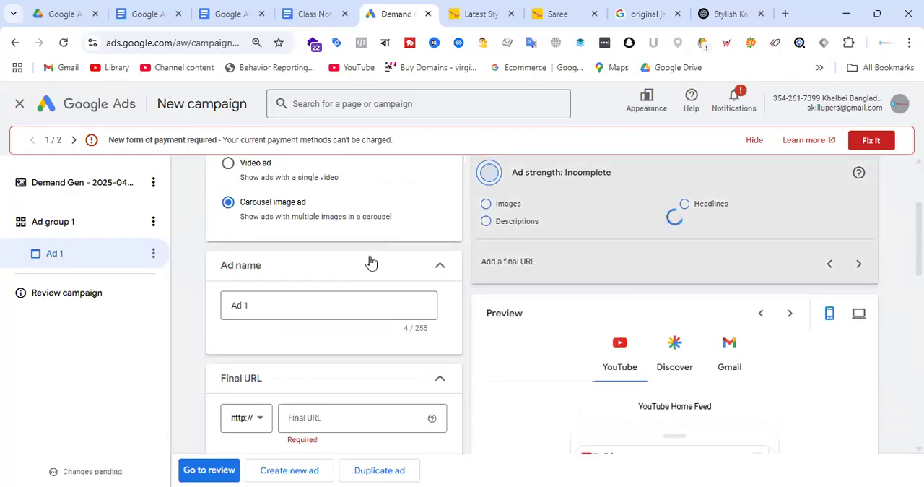
Add the Le Reve logo to the carousel ad's media
{"action": "scroll", "coordinate": [347, 262], "scroll_direction": "down", "scroll_amount": 2}
{"action": "scroll", "coordinate": [264, 359], "scroll_direction": "up", "scroll_amount": 1}
{"action": "left_click", "coordinate": [264, 358]}
{"action": "left_click", "coordinate": [453, 299]}
{"action": "scroll", "coordinate": [379, 268], "scroll_direction": "up", "scroll_amount": 3}
{"action": "scroll", "coordinate": [369, 323], "scroll_direction": "down", "scroll_amount": 4}
{"action": "scroll", "coordinate": [336, 343], "scroll_direction": "down", "scroll_amount": 2}
{"action": "left_click", "coordinate": [246, 296]}
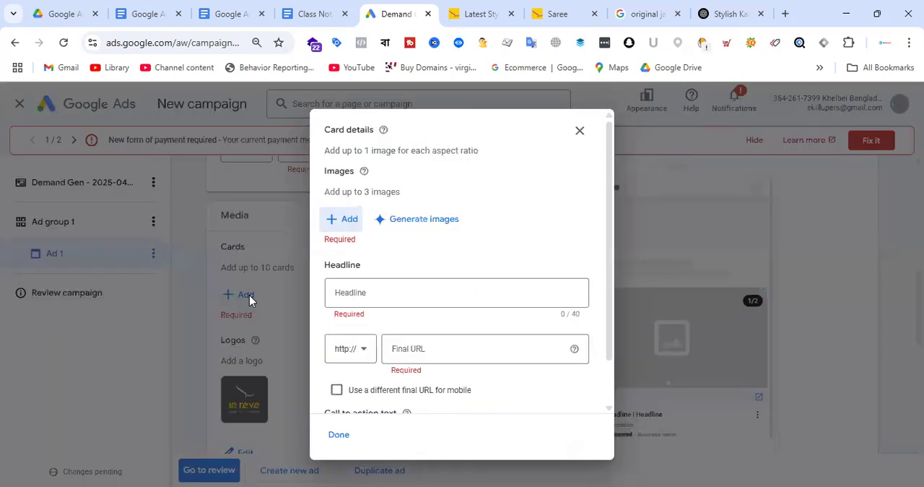
{"action": "left_click", "coordinate": [366, 353]}
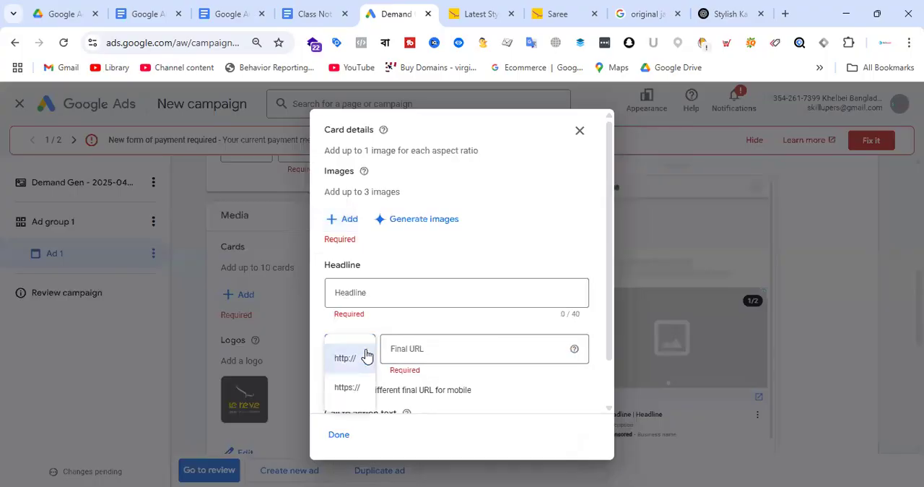
{"action": "left_click", "coordinate": [363, 389]}
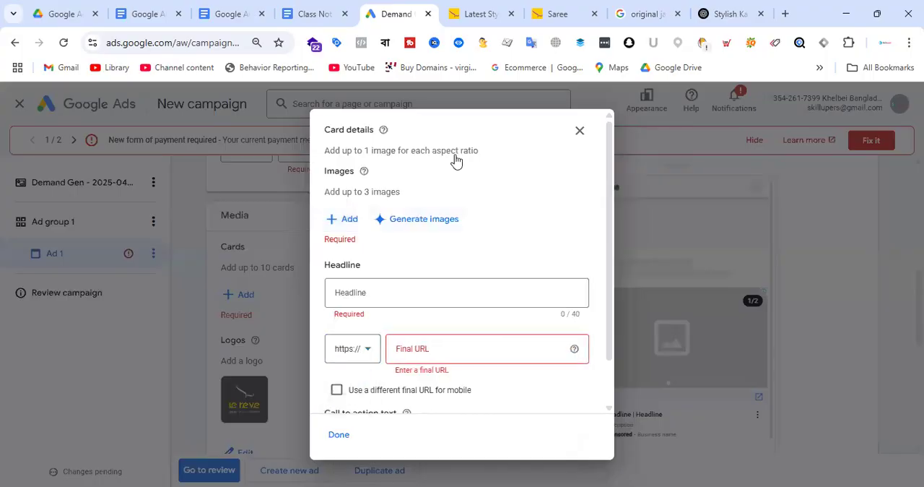
{"action": "left_click", "coordinate": [558, 14]}
{"action": "left_click", "coordinate": [195, 43]}
{"action": "left_click", "coordinate": [406, 13]}
{"action": "left_click", "coordinate": [437, 348]}
{"action": "type", "text": "www.lerevecraze.com/product/lshr16245/"}
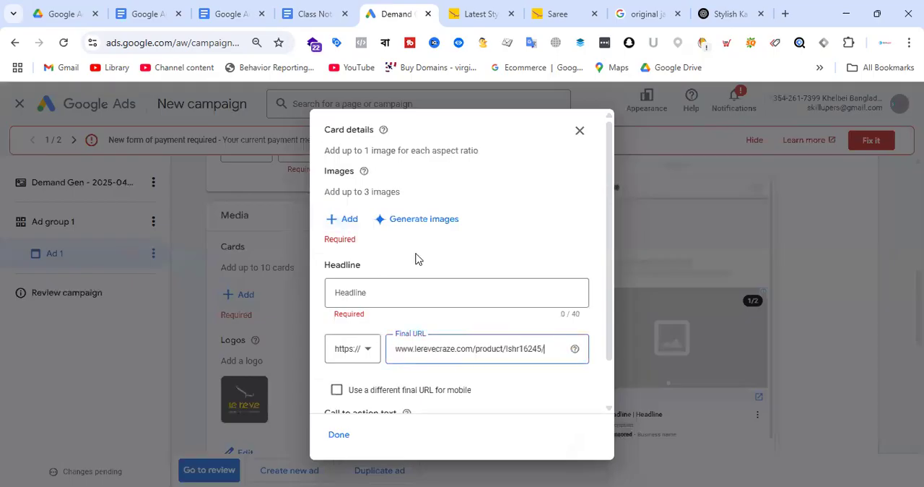
{"action": "left_click", "coordinate": [352, 220]}
{"action": "left_click", "coordinate": [692, 137]}
{"action": "left_click", "coordinate": [528, 193]}
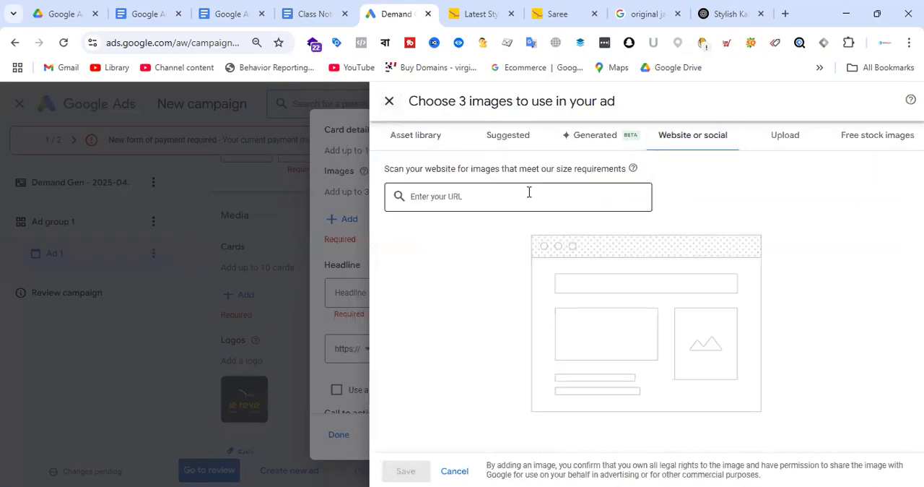
{"action": "type", "text": "https://www.lerevecraze.com/product/lshr16245/"}
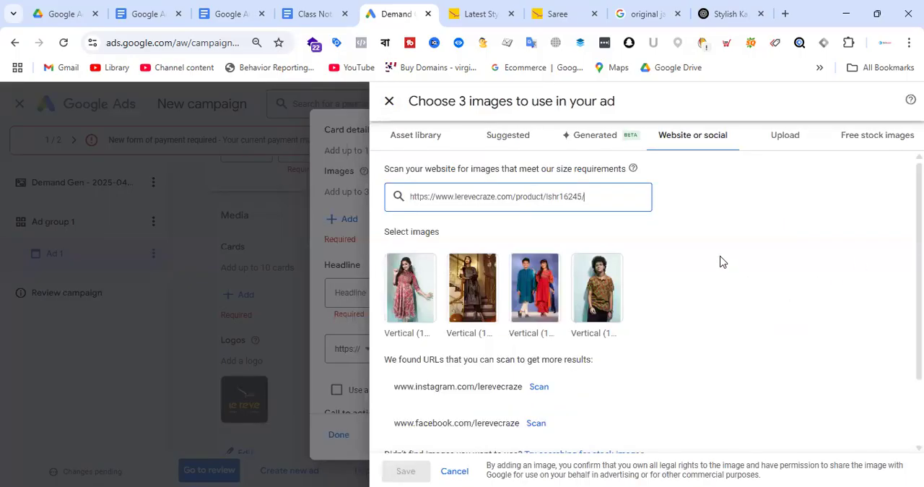
{"action": "scroll", "coordinate": [720, 262], "scroll_direction": "down", "scroll_amount": 2}
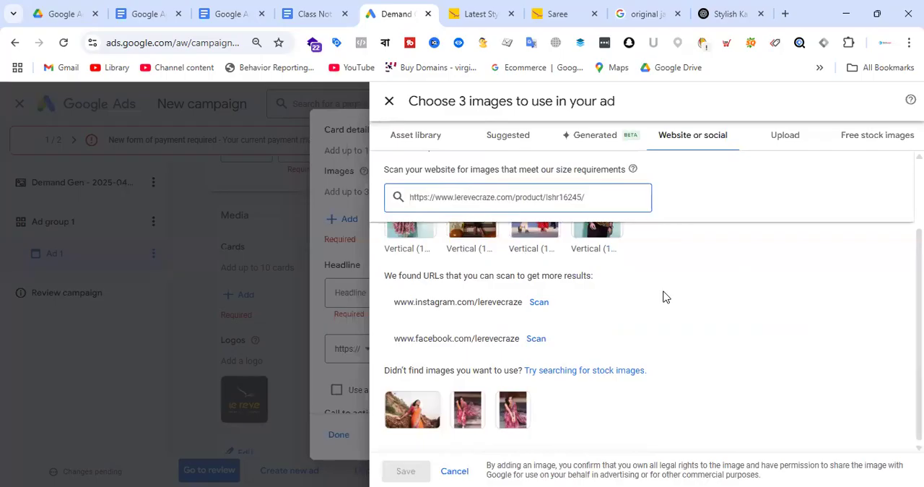
{"action": "scroll", "coordinate": [664, 297], "scroll_direction": "up", "scroll_amount": 2}
Open the Pink Exclusive Silk Saree product from the Le Reve saree listing in a new tab and select its page URL for copying
{"action": "left_click", "coordinate": [556, 13]}
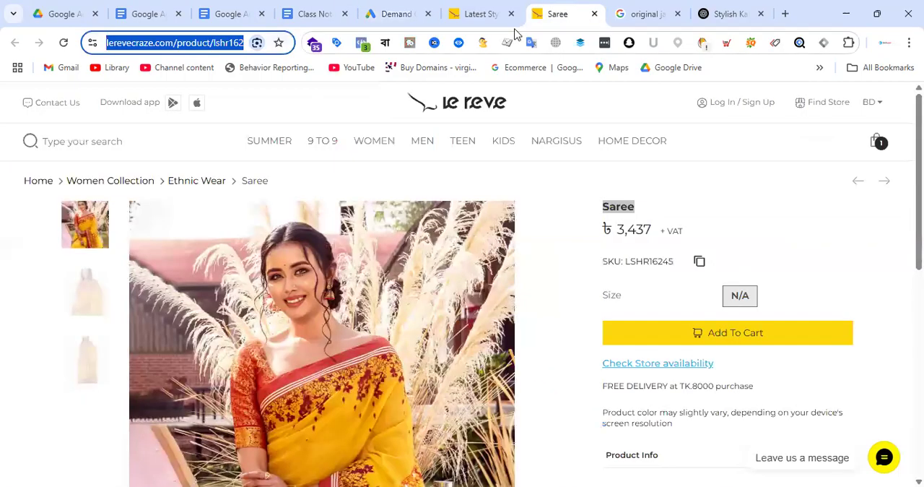
{"action": "left_click", "coordinate": [478, 13]}
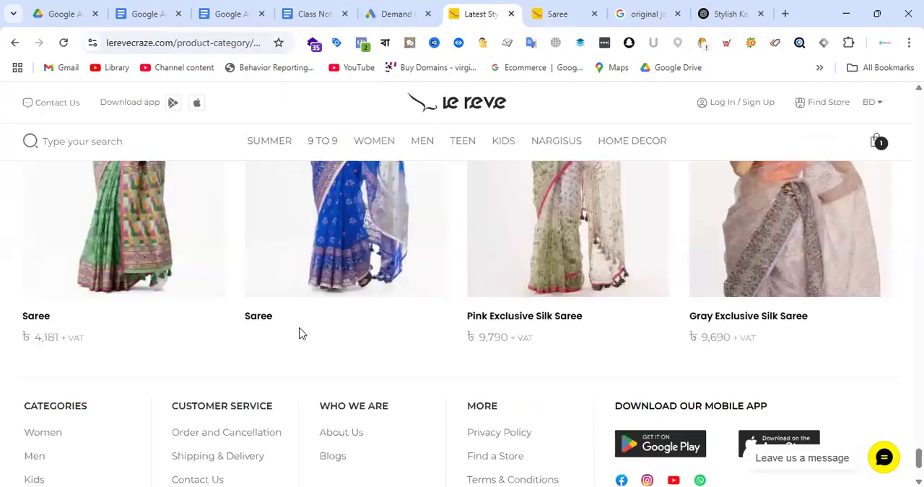
{"action": "right_click", "coordinate": [545, 318]}
{"action": "left_click", "coordinate": [616, 153]}
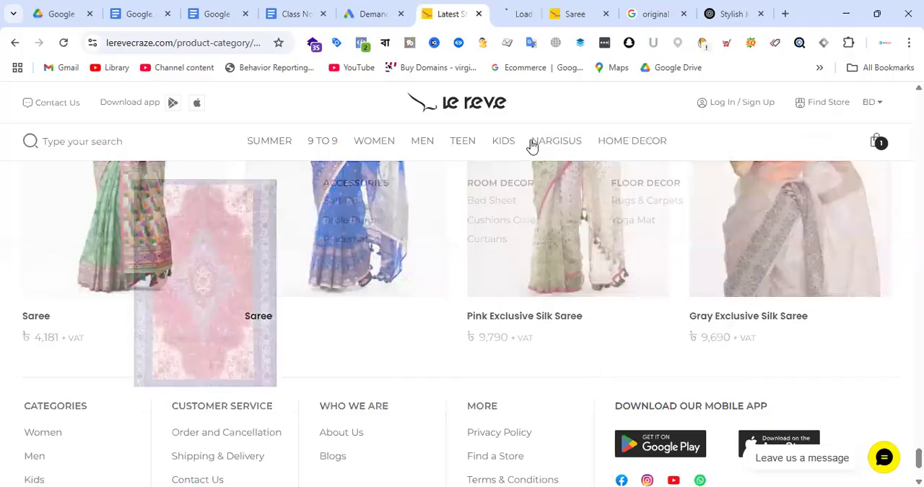
{"action": "left_click", "coordinate": [239, 46]}
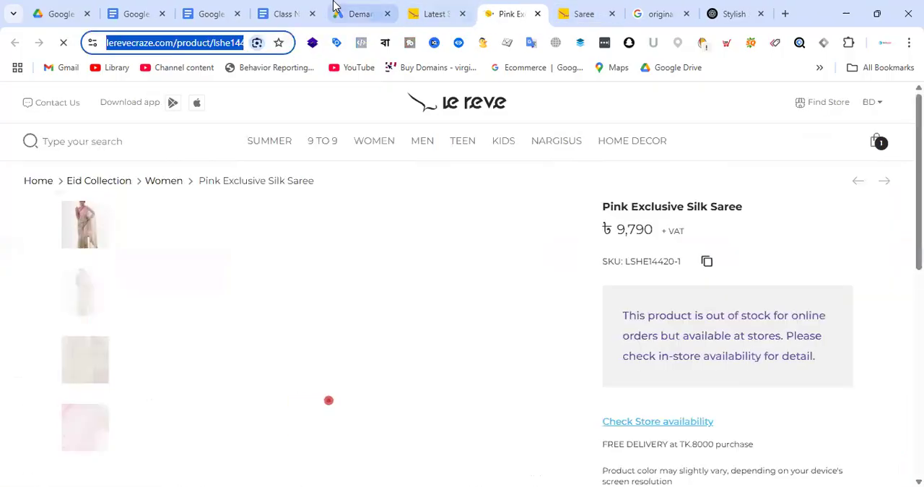
{"action": "left_click", "coordinate": [335, 6]}
{"action": "key", "text": "ctrl+a"}
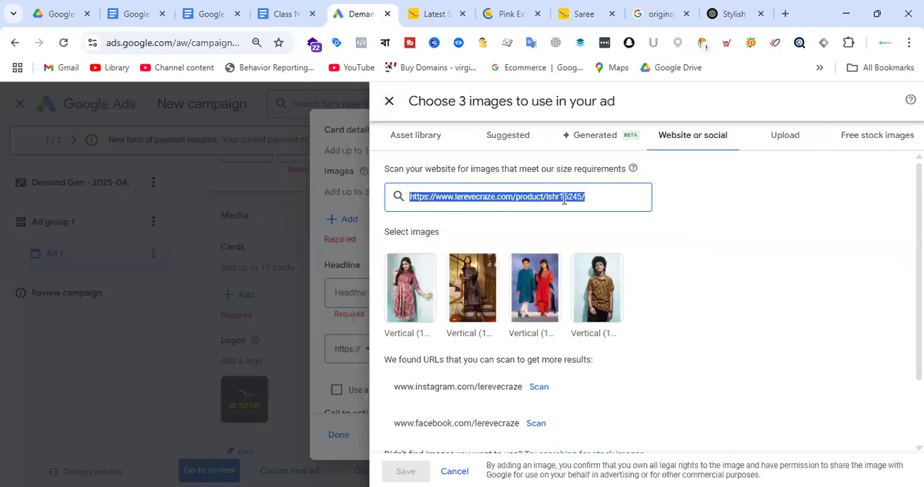
{"action": "type", "text": "https://www.lerevecraze.com/product/lshe14420/"}
{"action": "key", "text": "Return"}
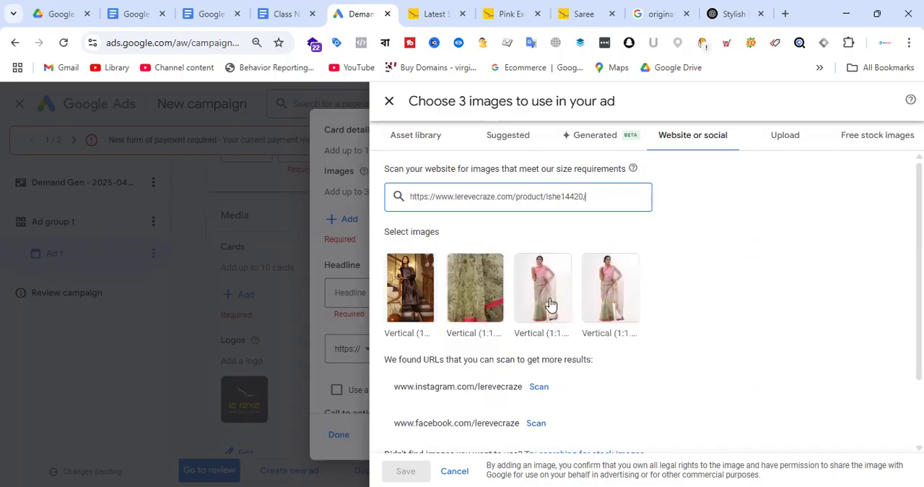
Choose the full-length pink saree photo and adjust its Horizontal 1.91:1 and Square 1:1 crops
{"action": "left_click", "coordinate": [551, 292]}
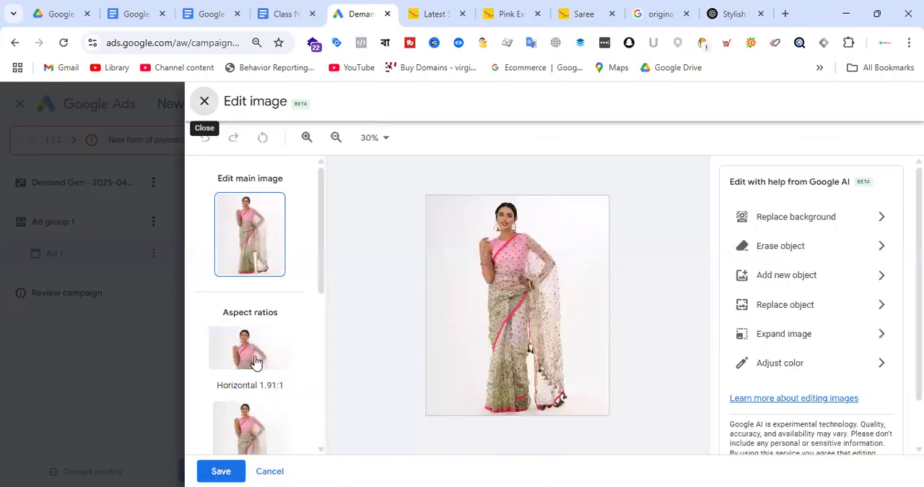
{"action": "left_click", "coordinate": [255, 361]}
{"action": "mouse_move", "coordinate": [549, 259]}
{"action": "left_mouse_down"}
{"action": "mouse_move", "coordinate": [549, 273]}
{"action": "mouse_move", "coordinate": [549, 261]}
{"action": "left_mouse_up"}
{"action": "left_click", "coordinate": [246, 243]}
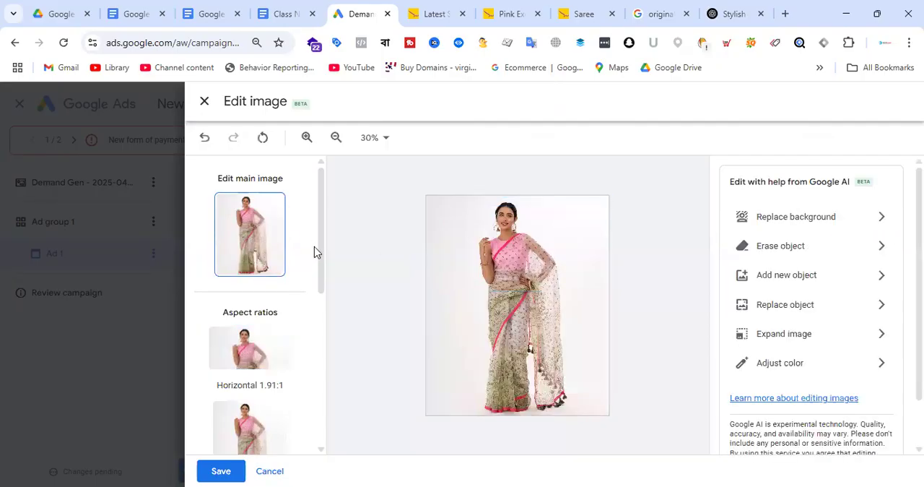
{"action": "left_click", "coordinate": [266, 419]}
{"action": "mouse_move", "coordinate": [533, 291]}
{"action": "left_mouse_down"}
{"action": "mouse_move", "coordinate": [533, 304]}
{"action": "mouse_move", "coordinate": [534, 291]}
{"action": "left_mouse_up"}
{"action": "left_click_drag", "start_coordinate": [598, 256], "coordinate": [548, 259]}
Check the Vertical 4:5 and 9:16 crops, then save the main image with 4 aspect ratios and add it to the card
{"action": "scroll", "coordinate": [230, 280], "scroll_direction": "down", "scroll_amount": 4}
{"action": "left_click", "coordinate": [262, 300]}
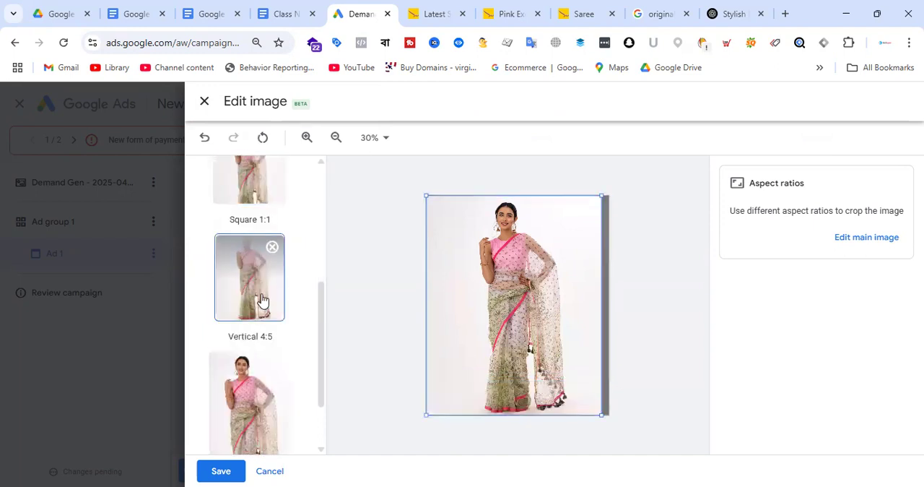
{"action": "scroll", "coordinate": [280, 300], "scroll_direction": "down", "scroll_amount": 2}
{"action": "left_click", "coordinate": [253, 333]}
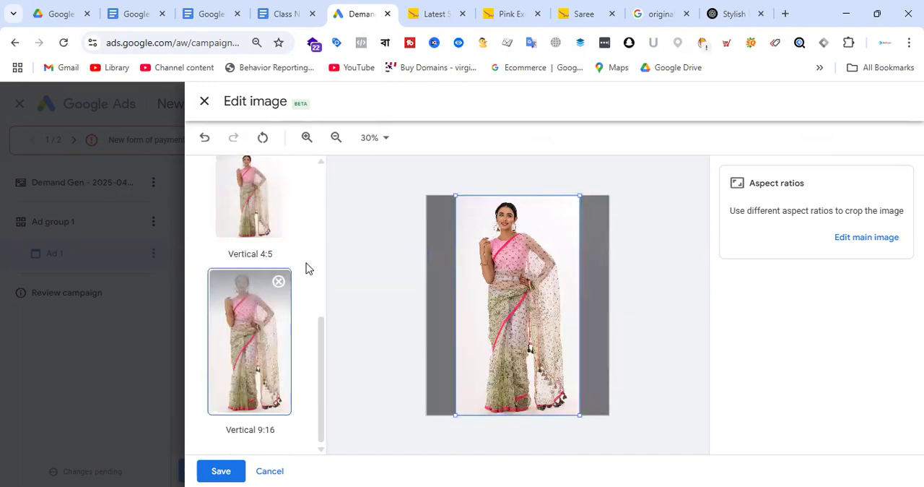
{"action": "left_click", "coordinate": [221, 470]}
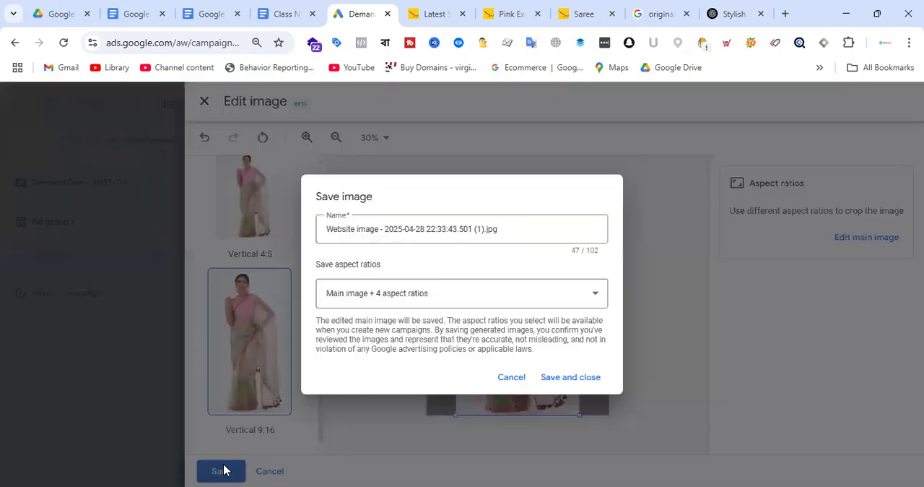
{"action": "left_click", "coordinate": [570, 379]}
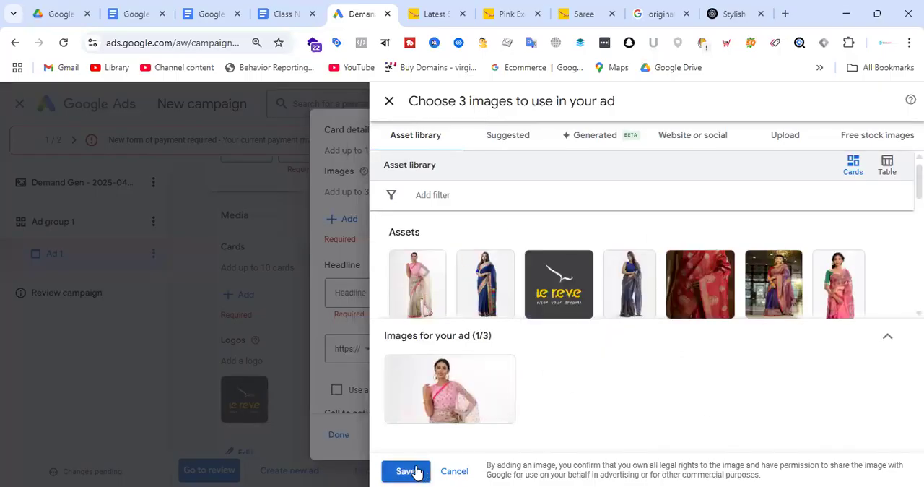
{"action": "left_click", "coordinate": [415, 472]}
Set the card's headline to "Pink Exclusive Silk Saree", copied from the saree's product page
{"action": "left_click", "coordinate": [392, 345]}
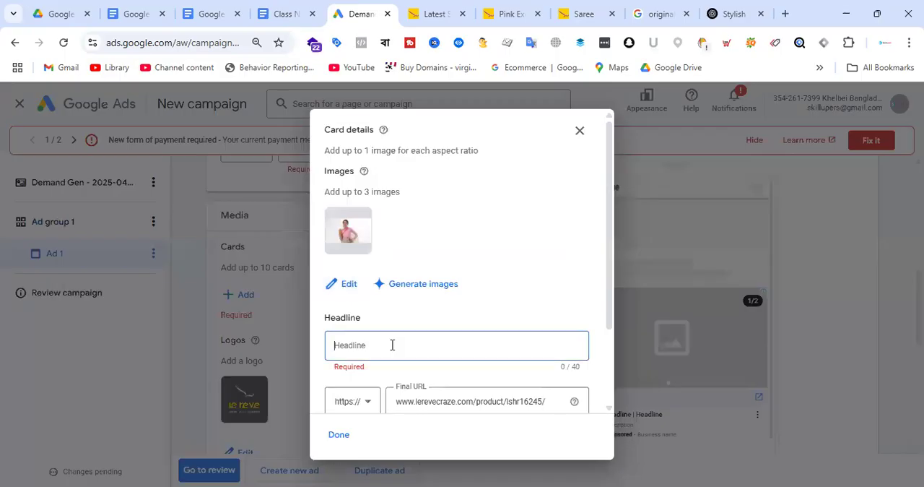
{"action": "left_click", "coordinate": [516, 11]}
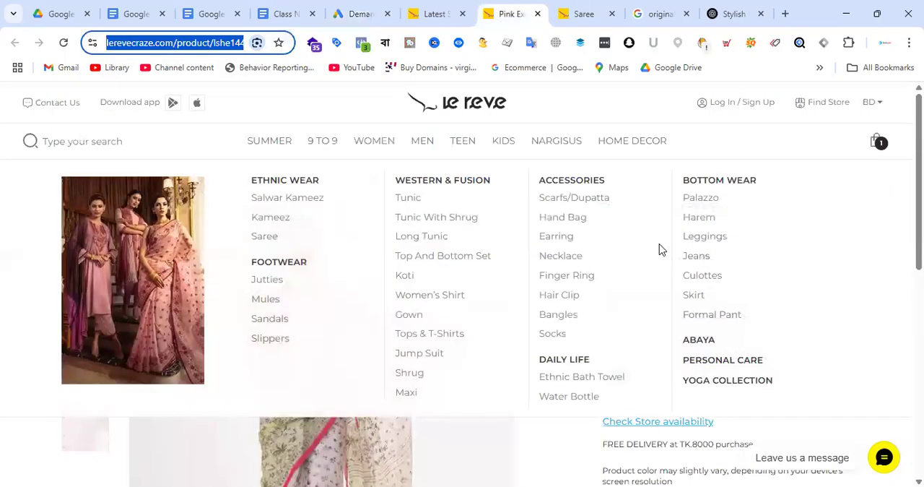
{"action": "left_click_drag", "start_coordinate": [600, 206], "coordinate": [745, 208]}
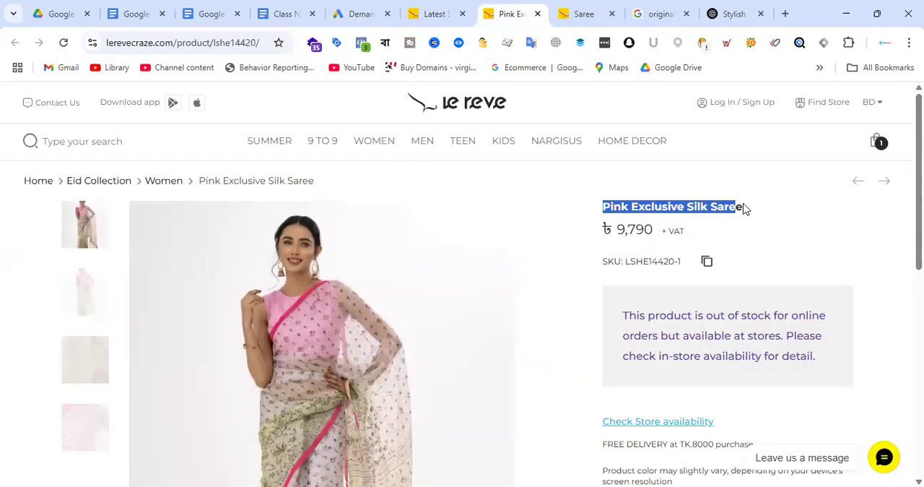
{"action": "left_click", "coordinate": [354, 10]}
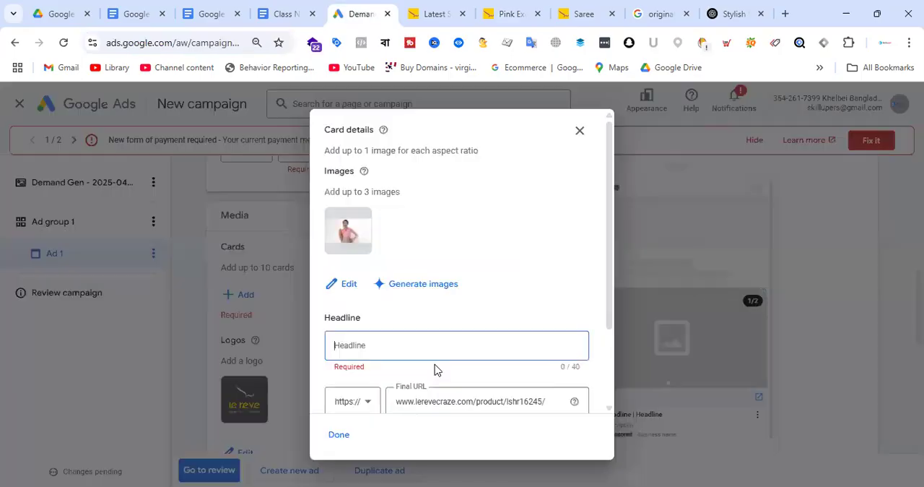
{"action": "left_click", "coordinate": [457, 354]}
{"action": "type", "text": "Pink Exclusive Silk Saree"}
{"action": "scroll", "coordinate": [469, 246], "scroll_direction": "down", "scroll_amount": 3}
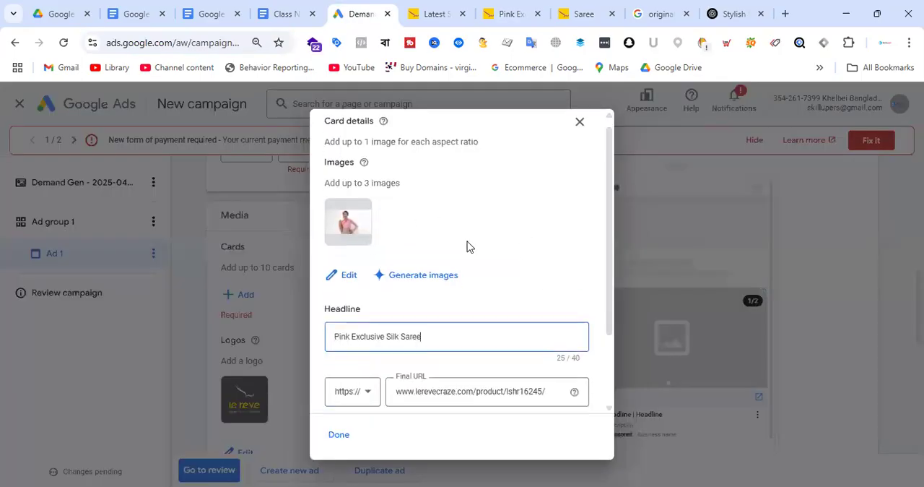
{"action": "left_click", "coordinate": [538, 298]}
{"action": "key", "text": "ctrl+a"}
{"action": "type", "text": "Pink Exclusive Silk Saree"}
{"action": "key", "text": "ctrl+a"}
{"action": "key", "text": "BackSpace"}
{"action": "left_click", "coordinate": [509, 14]}
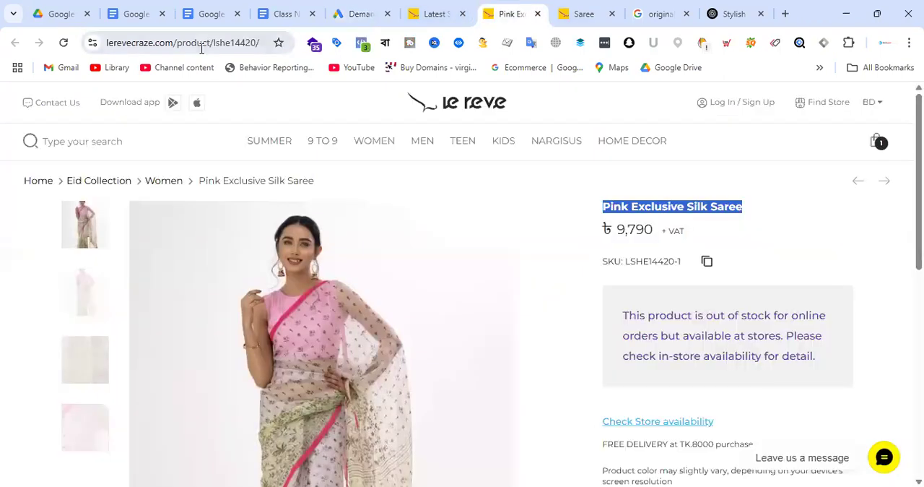
{"action": "left_click", "coordinate": [202, 44]}
{"action": "left_click", "coordinate": [366, 13]}
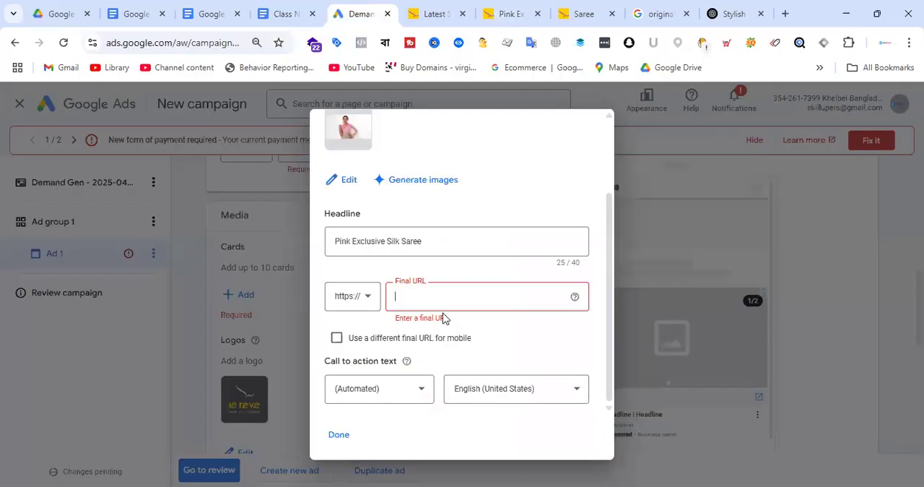
{"action": "type", "text": "www.lerevecraze.com/product/lshe14420/"}
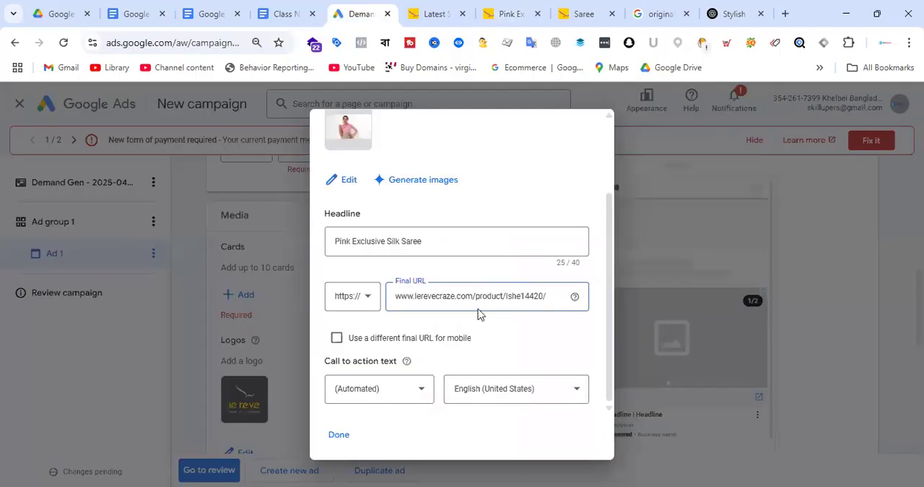
Set the card's call to action text to Shop now and finish the card
{"action": "left_click", "coordinate": [394, 394]}
{"action": "left_click", "coordinate": [365, 390]}
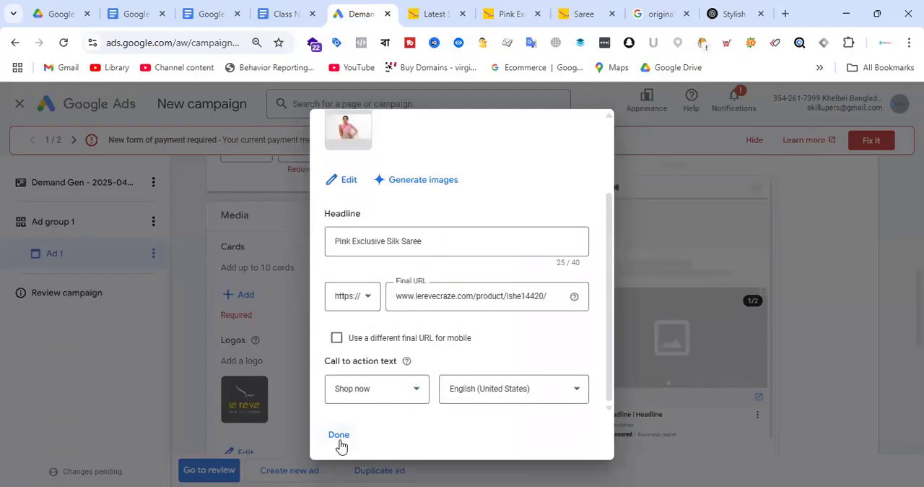
{"action": "left_click", "coordinate": [339, 435]}
Start a second carousel card and copy the URL of the yellow saree's product page
{"action": "scroll", "coordinate": [303, 333], "scroll_direction": "down", "scroll_amount": 2}
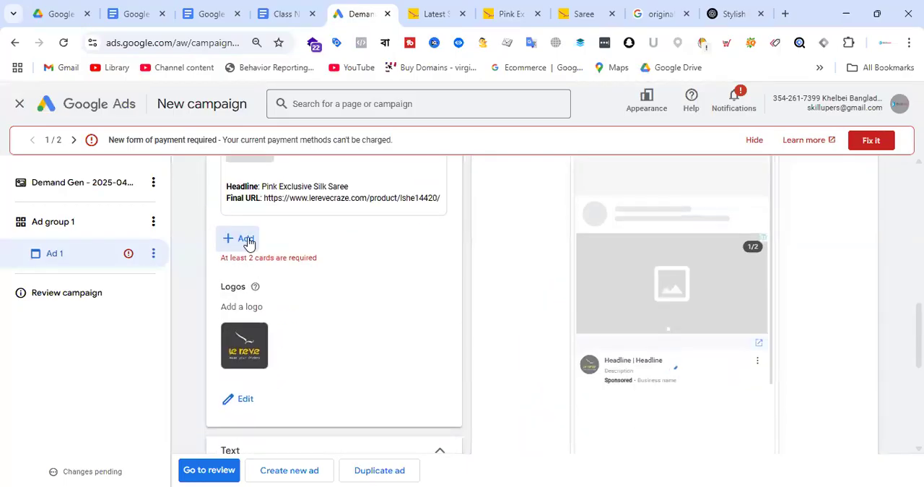
{"action": "left_click", "coordinate": [243, 240]}
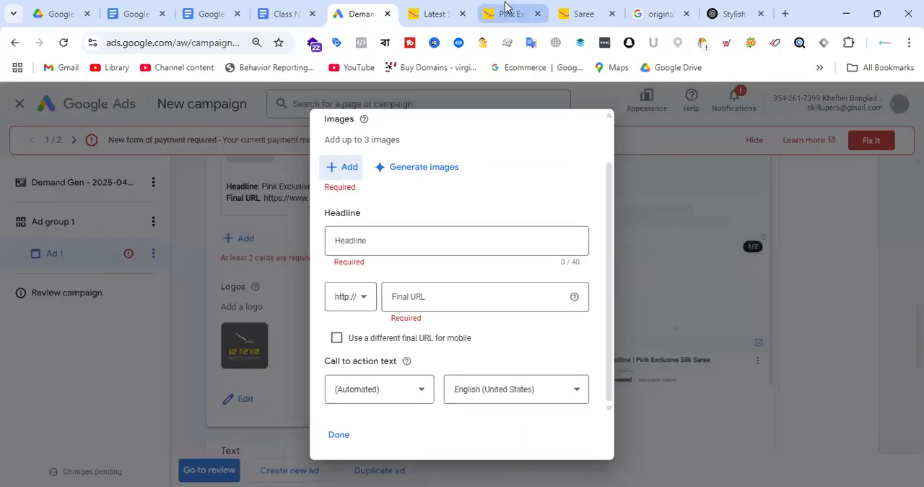
{"action": "left_click", "coordinate": [587, 6]}
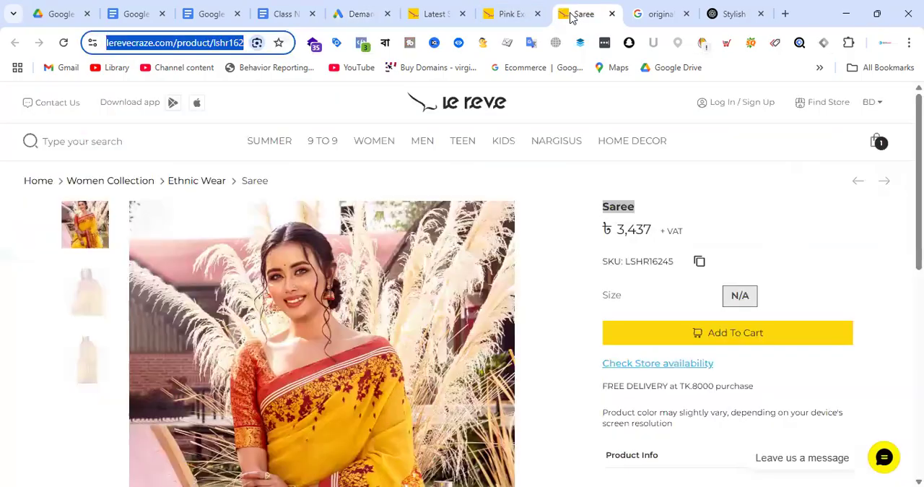
{"action": "left_click", "coordinate": [211, 43]}
{"action": "key", "text": "ctrl+a"}
{"action": "key", "text": "ctrl+c"}
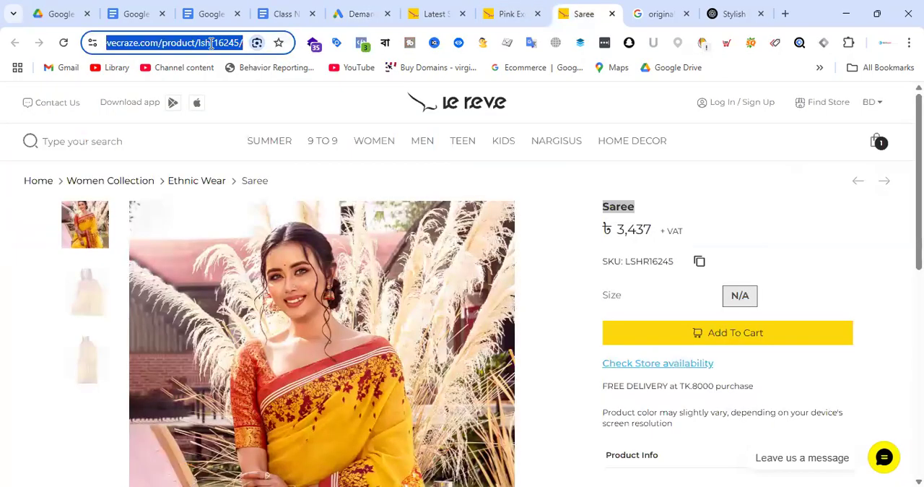
{"action": "left_click", "coordinate": [370, 11]}
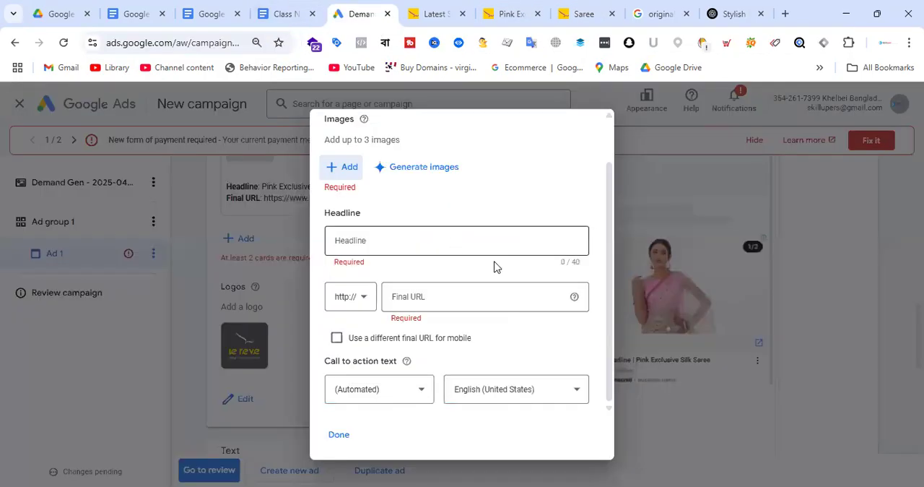
{"action": "left_click", "coordinate": [445, 307]}
{"action": "left_click", "coordinate": [358, 298]}
{"action": "left_click", "coordinate": [359, 334]}
{"action": "left_click", "coordinate": [431, 296]}
{"action": "key", "text": "ctrl+v"}
{"action": "left_click", "coordinate": [394, 394]}
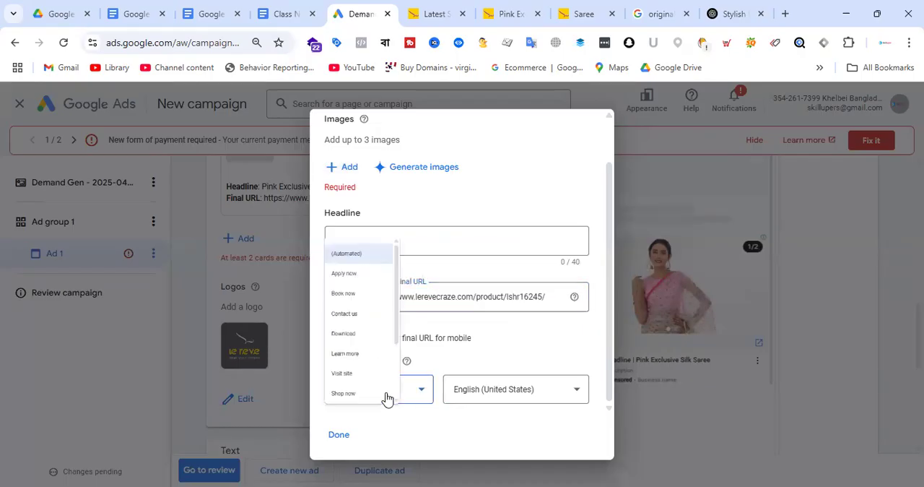
{"action": "left_click", "coordinate": [367, 392]}
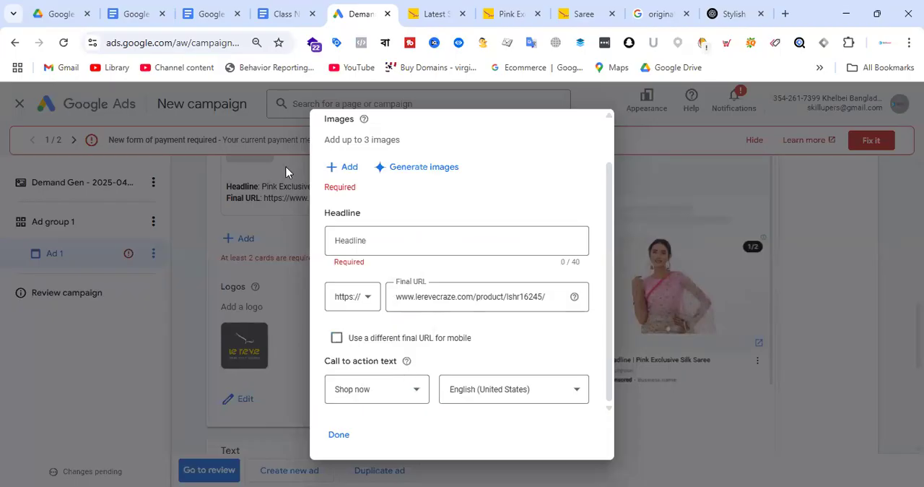
{"action": "left_click", "coordinate": [346, 169]}
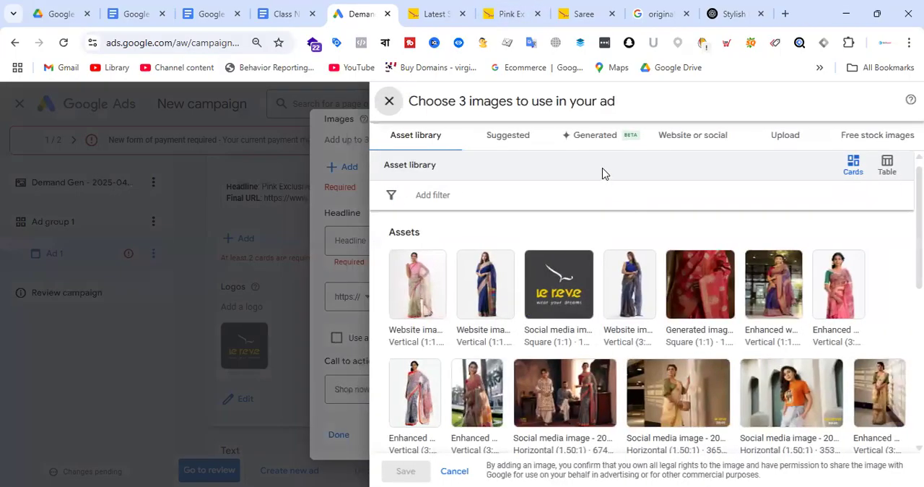
{"action": "left_click", "coordinate": [691, 137]}
{"action": "triple_click", "coordinate": [540, 197]}
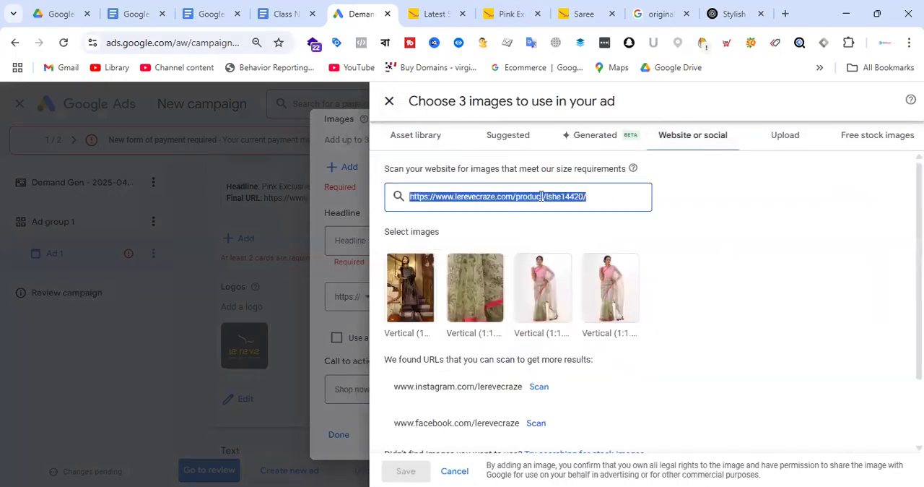
{"action": "type", "text": "https://www.lerevecraze.com/product/lshr16245/"}
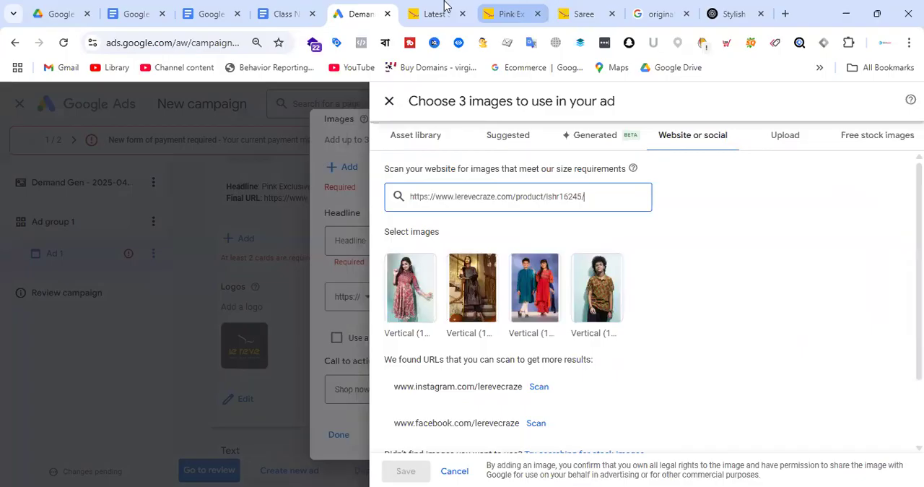
Find the pink floral saree in the Le Reve saree catalogue, open its product page separately and copy the page URL
{"action": "key", "text": "ctrl+Tab"}
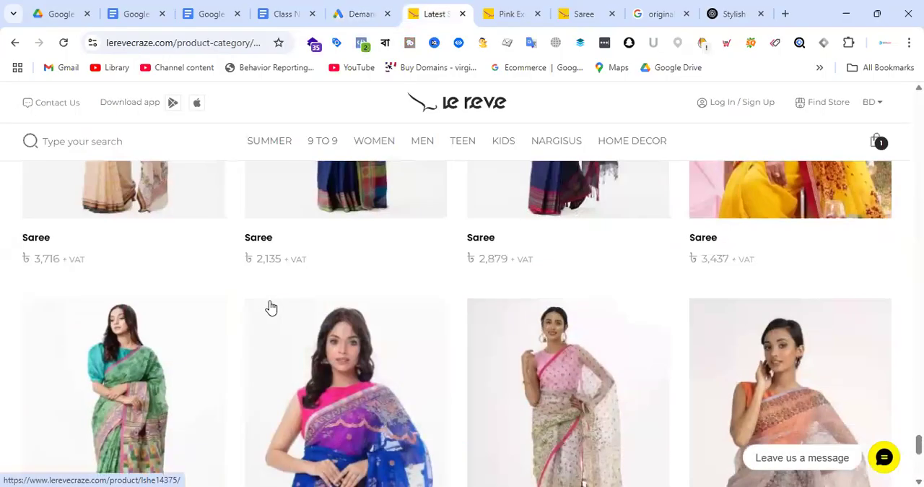
{"action": "scroll", "coordinate": [272, 308], "scroll_direction": "up", "scroll_amount": 7}
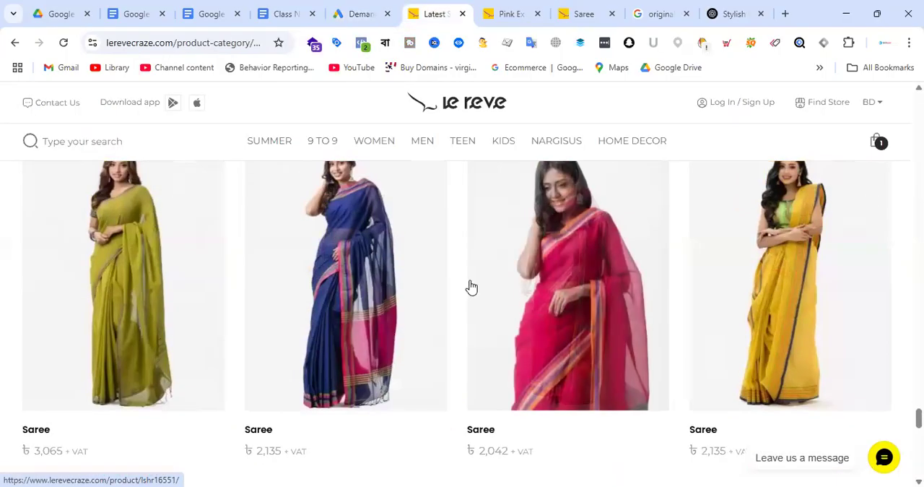
{"action": "scroll", "coordinate": [654, 276], "scroll_direction": "down", "scroll_amount": 5}
{"action": "scroll", "coordinate": [442, 326], "scroll_direction": "up", "scroll_amount": 4}
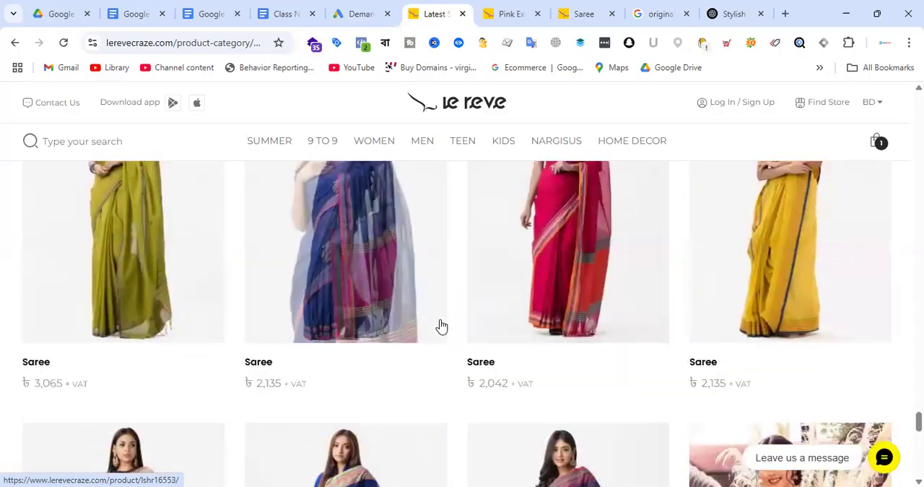
{"action": "scroll", "coordinate": [442, 326], "scroll_direction": "up", "scroll_amount": 10}
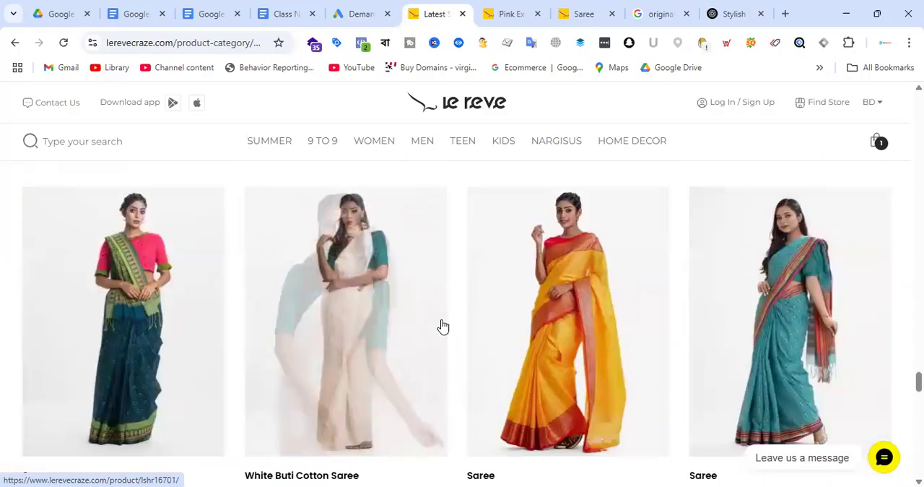
{"action": "scroll", "coordinate": [441, 326], "scroll_direction": "up", "scroll_amount": 7}
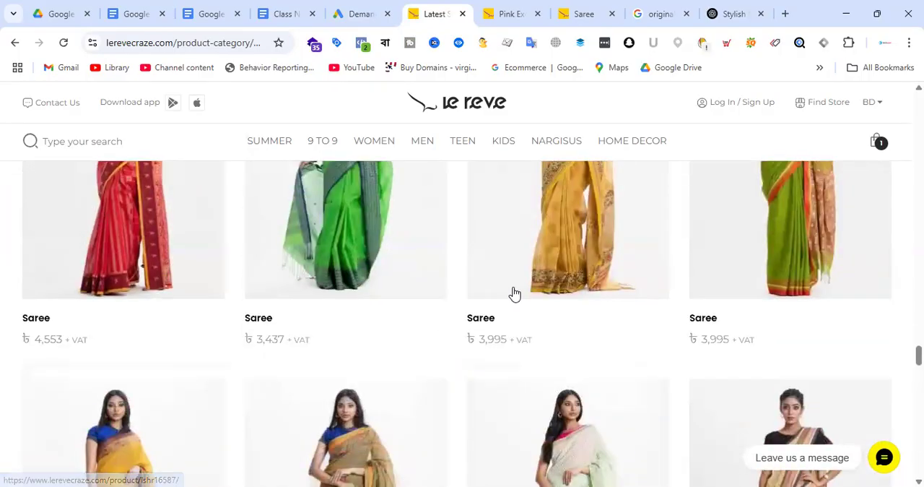
{"action": "scroll", "coordinate": [514, 293], "scroll_direction": "up", "scroll_amount": 2}
{"action": "scroll", "coordinate": [671, 314], "scroll_direction": "up", "scroll_amount": 3}
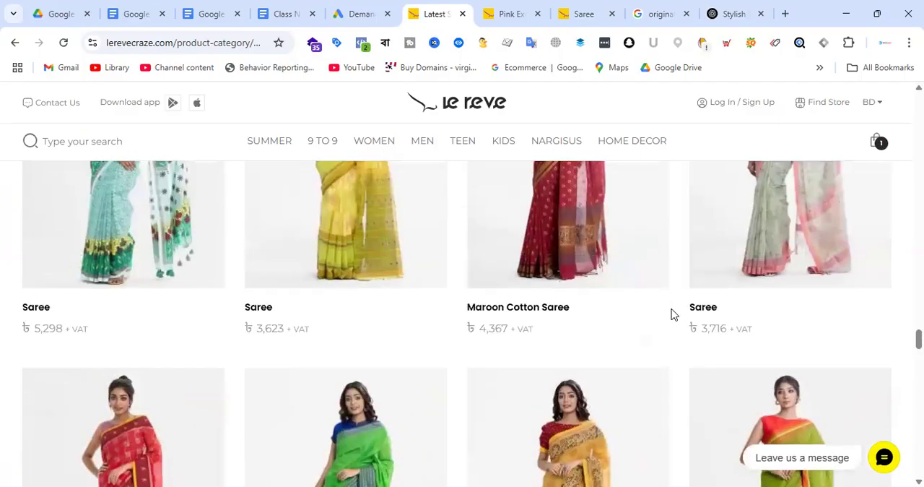
{"action": "scroll", "coordinate": [671, 314], "scroll_direction": "up", "scroll_amount": 6}
{"action": "scroll", "coordinate": [625, 306], "scroll_direction": "down", "scroll_amount": 4}
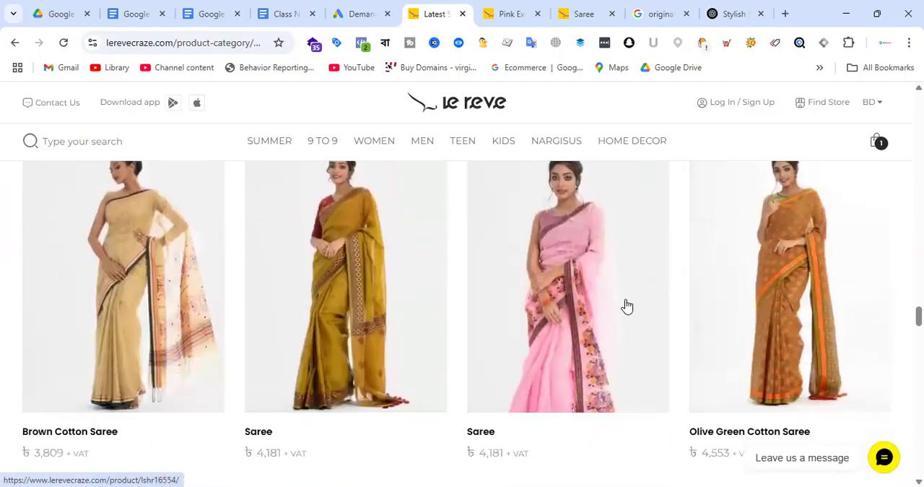
{"action": "right_click", "coordinate": [484, 369]}
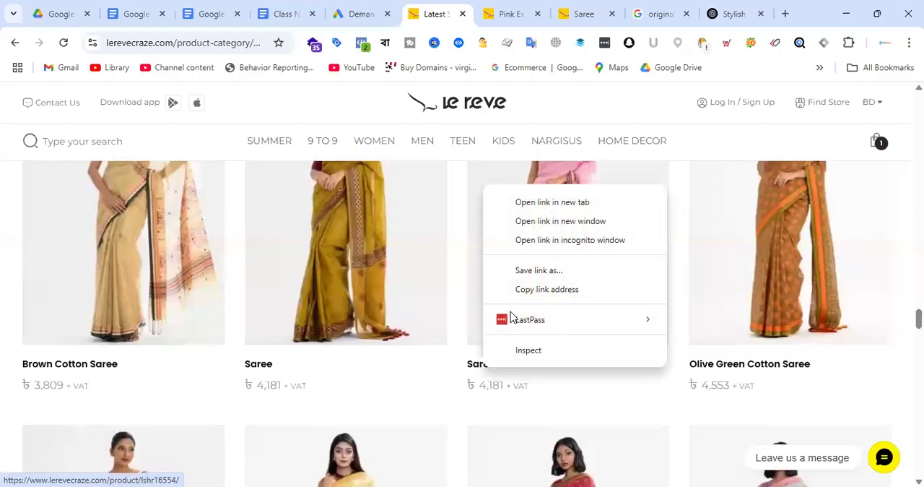
{"action": "left_click", "coordinate": [579, 203]}
{"action": "key", "text": "ctrl+Tab"}
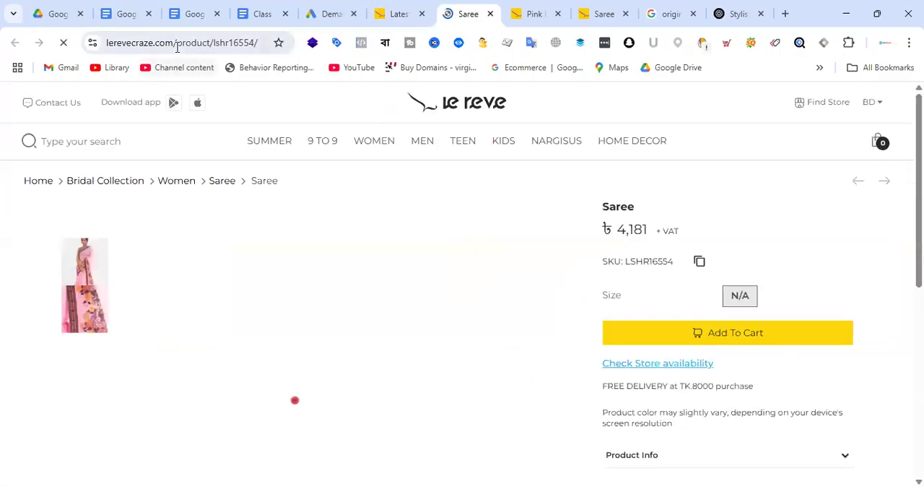
{"action": "left_click", "coordinate": [178, 43]}
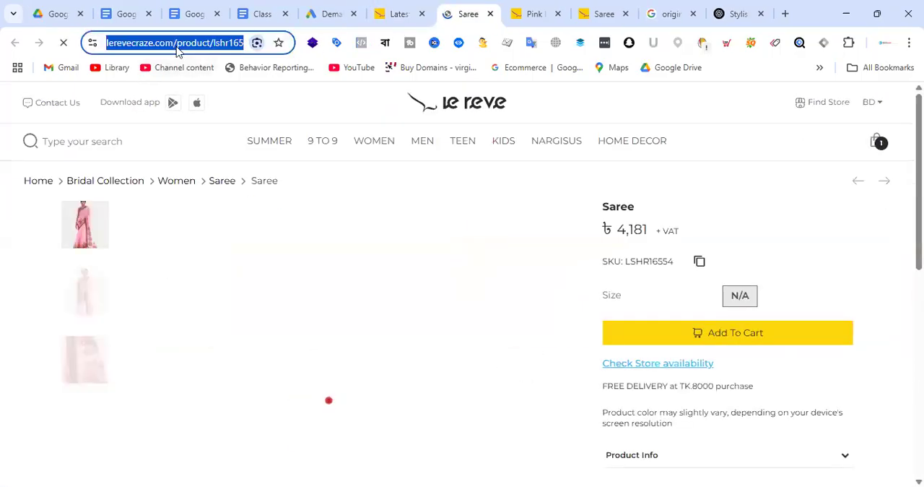
{"action": "left_click", "coordinate": [340, 13]}
{"action": "triple_click", "coordinate": [597, 212]}
{"action": "type", "text": "https://www.lerevecraze.com/product/lshr16554/"}
{"action": "key", "text": "Return"}
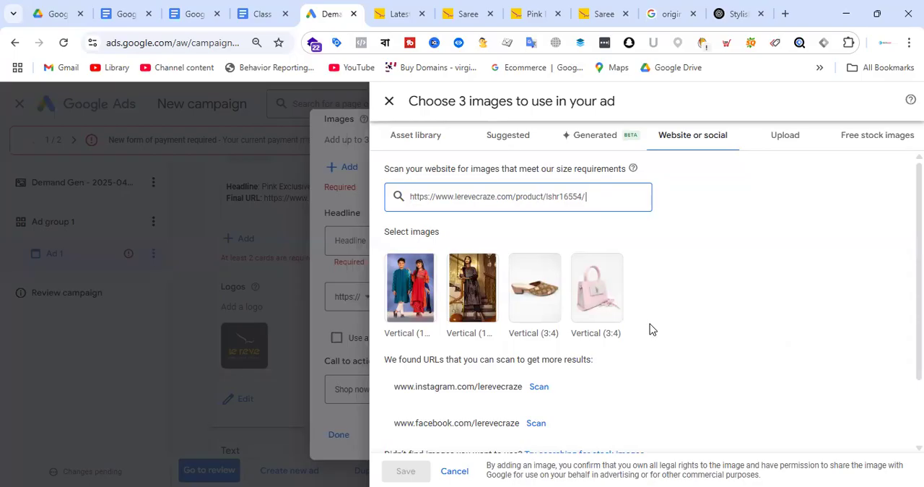
{"action": "scroll", "coordinate": [650, 303], "scroll_direction": "down", "scroll_amount": 2}
{"action": "scroll", "coordinate": [638, 314], "scroll_direction": "up", "scroll_amount": 2}
Return to the saree catalogue, open the olive-brown saree with the orange border separately and copy its product page URL
{"action": "left_click", "coordinate": [397, 13]}
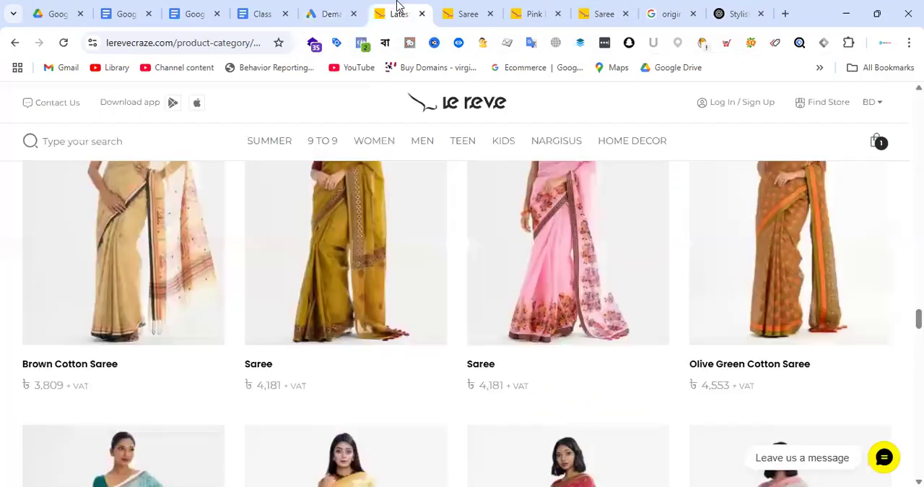
{"action": "scroll", "coordinate": [427, 323], "scroll_direction": "down", "scroll_amount": 3}
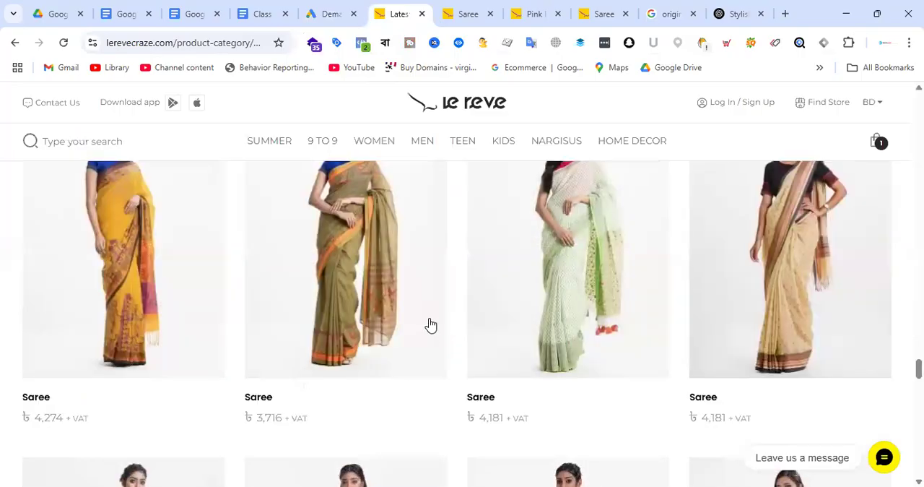
{"action": "right_click", "coordinate": [257, 399]}
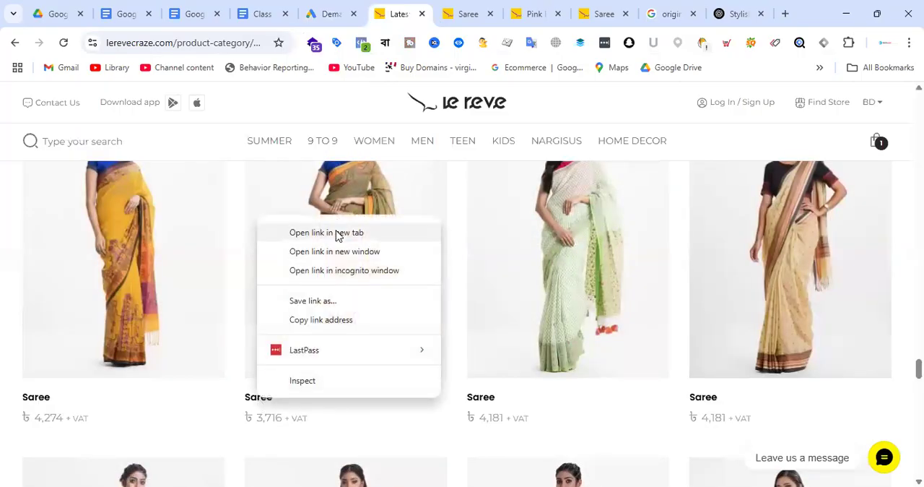
{"action": "left_click", "coordinate": [337, 232]}
{"action": "left_click", "coordinate": [422, 15]}
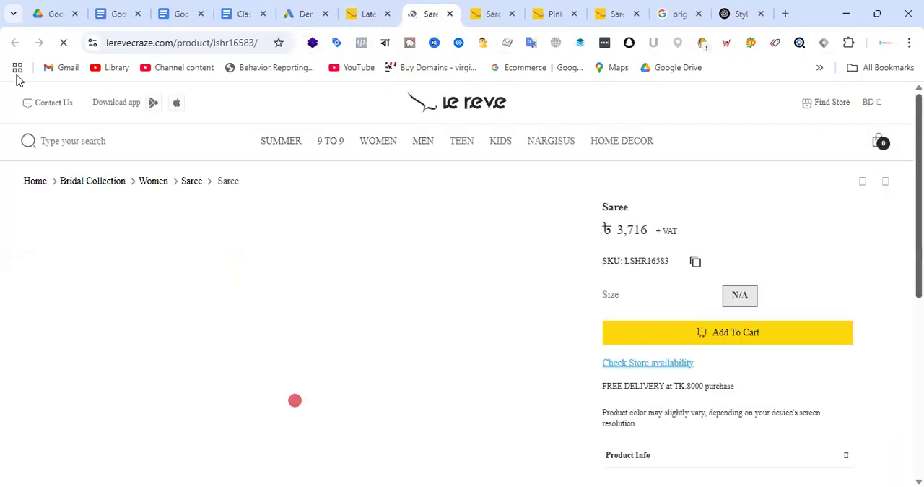
{"action": "left_click", "coordinate": [198, 42]}
{"action": "key", "text": "ctrl+c"}
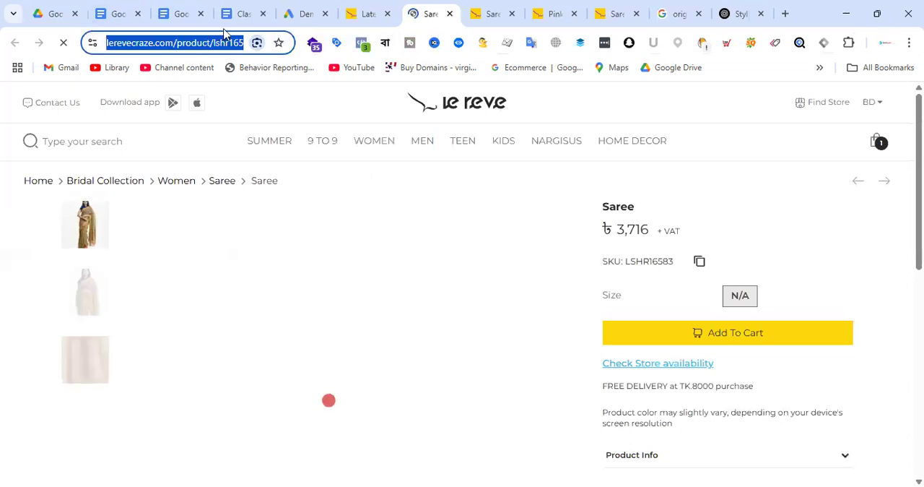
{"action": "left_click", "coordinate": [302, 13]}
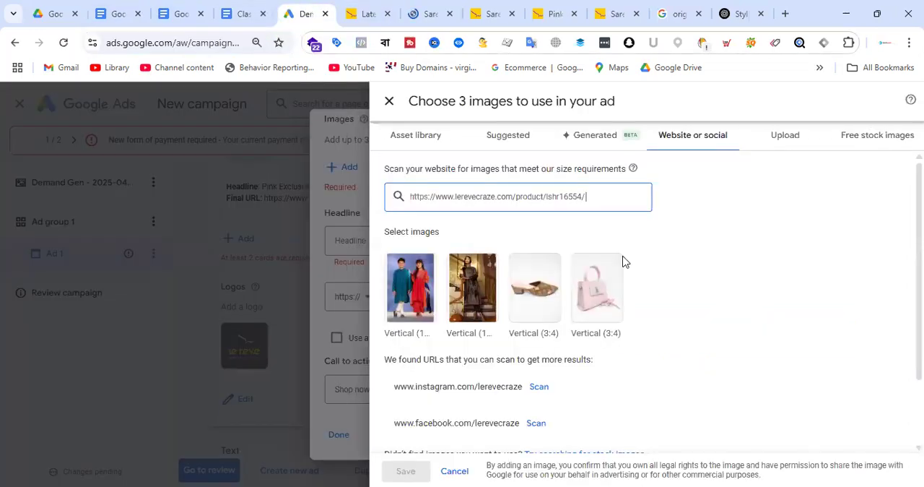
{"action": "triple_click", "coordinate": [523, 197]}
{"action": "key", "text": "ctrl+v"}
{"action": "key", "text": "Return"}
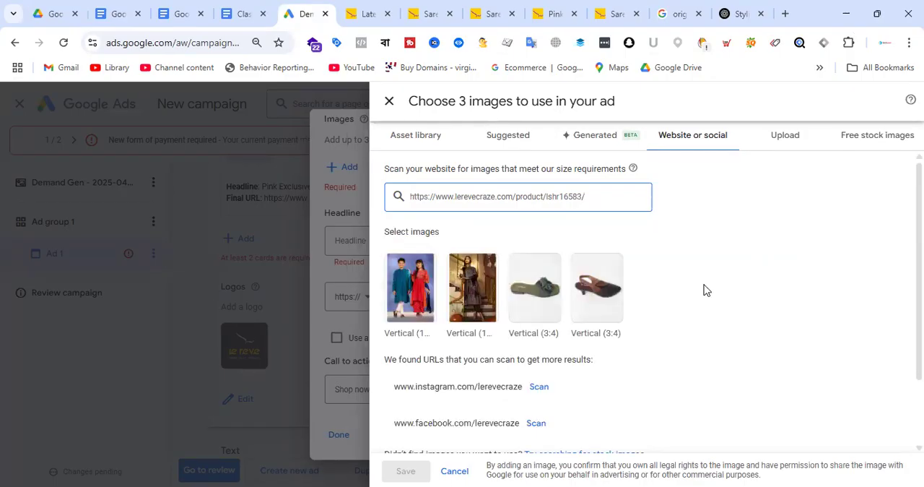
{"action": "left_click", "coordinate": [368, 14]}
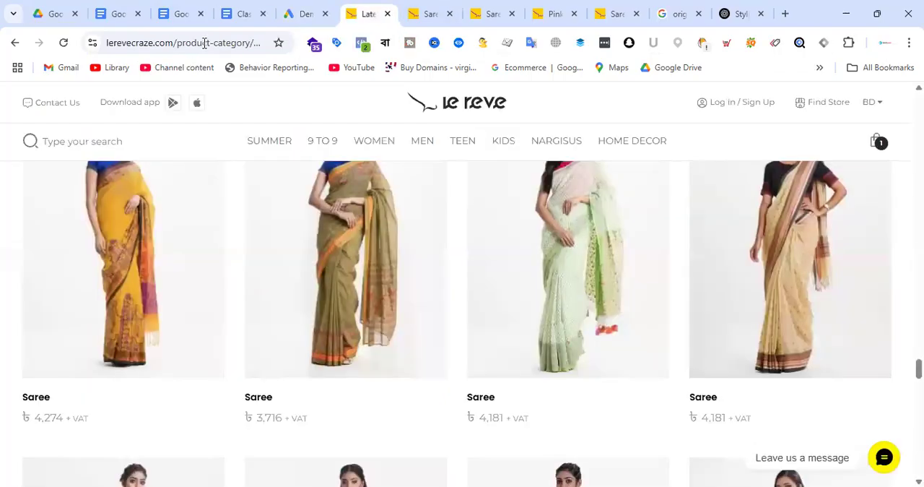
{"action": "left_click", "coordinate": [204, 43]}
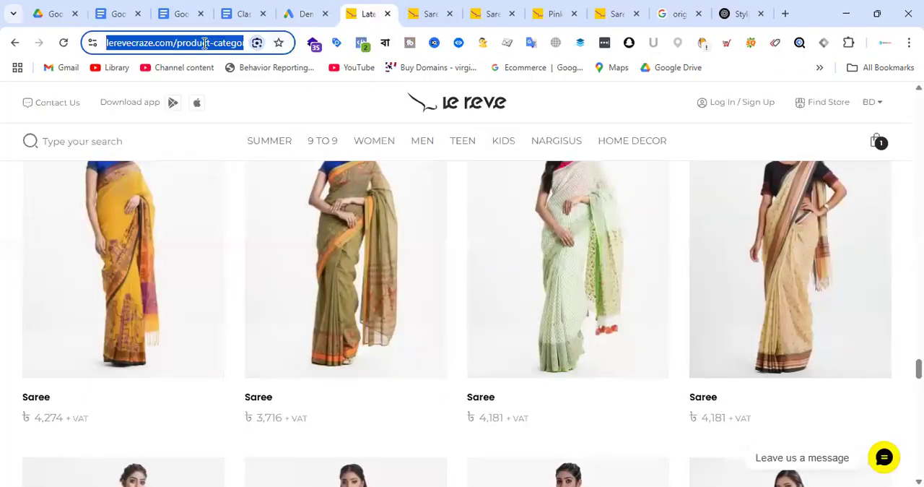
{"action": "left_click", "coordinate": [307, 8]}
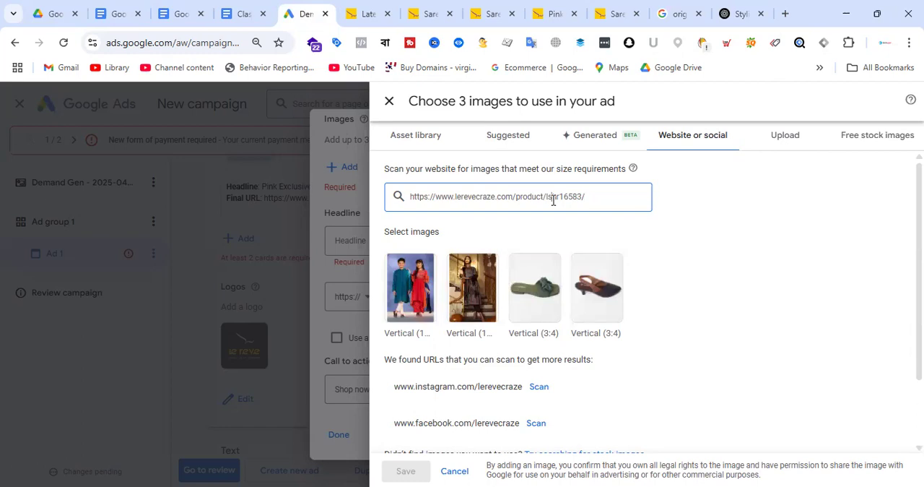
{"action": "key", "text": "ctrl+a"}
{"action": "type", "text": "https://www.lerevecraze.com/product-category/women/saree-women/"}
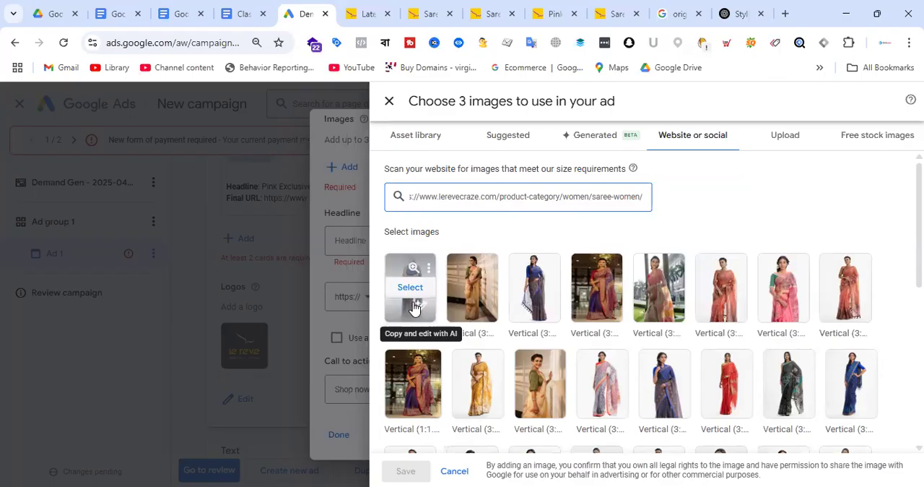
Try to add an edited copy of the first scanned saree image, reviewing its horizontal 1.91:1, square 1:1 and vertical crops
{"action": "left_click", "coordinate": [414, 307]}
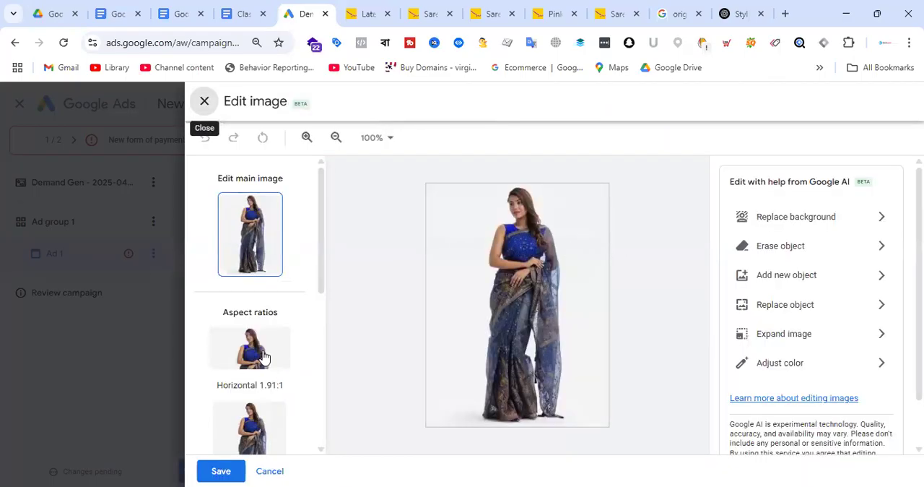
{"action": "left_click", "coordinate": [264, 356]}
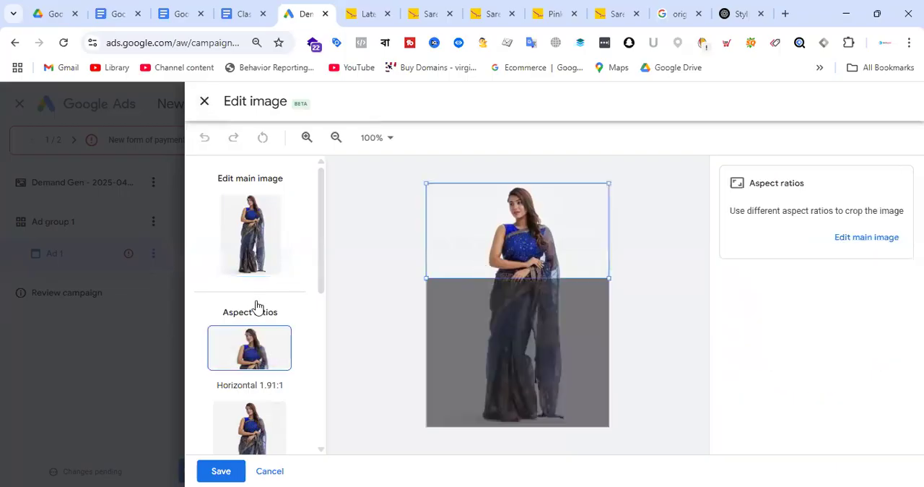
{"action": "scroll", "coordinate": [256, 306], "scroll_direction": "down", "scroll_amount": 2}
{"action": "left_click", "coordinate": [281, 296]}
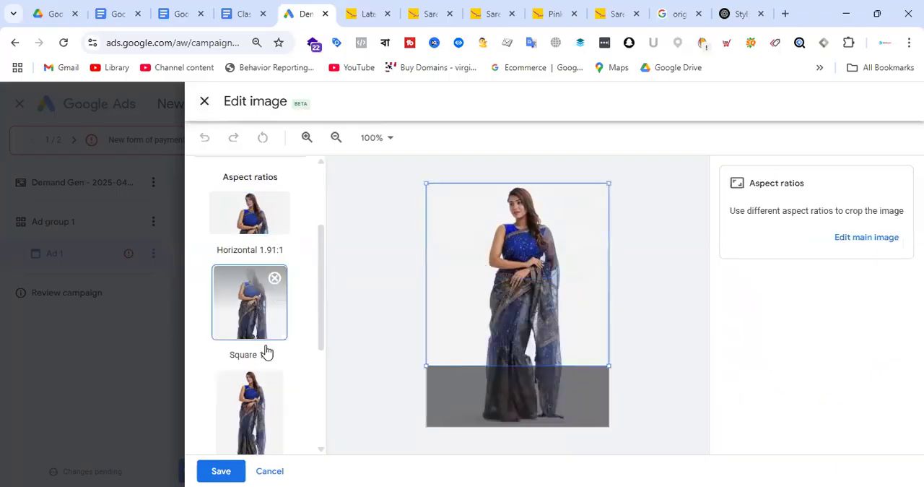
{"action": "scroll", "coordinate": [266, 352], "scroll_direction": "down", "scroll_amount": 3}
{"action": "left_click", "coordinate": [259, 272]}
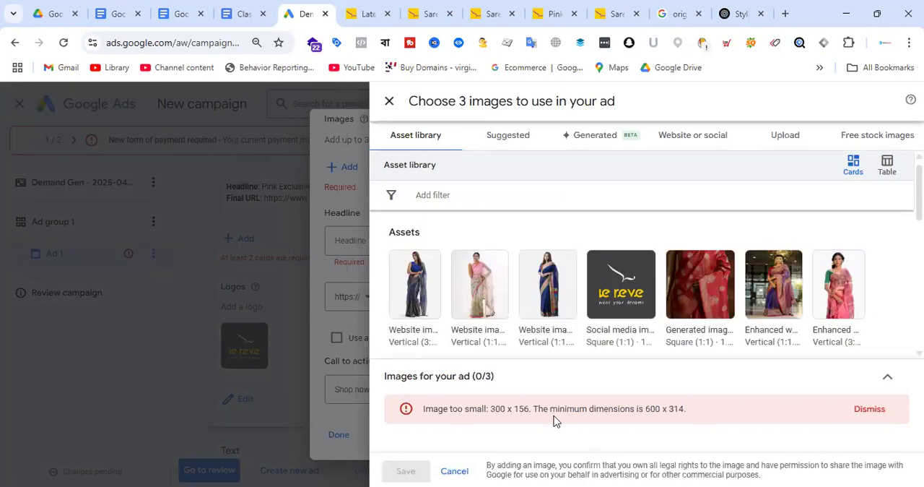
Add the pink-bloused sheer saree image from the asset library to the card in horizontal 1.91:1 and square 1:1 crops
{"action": "left_click", "coordinate": [483, 303]}
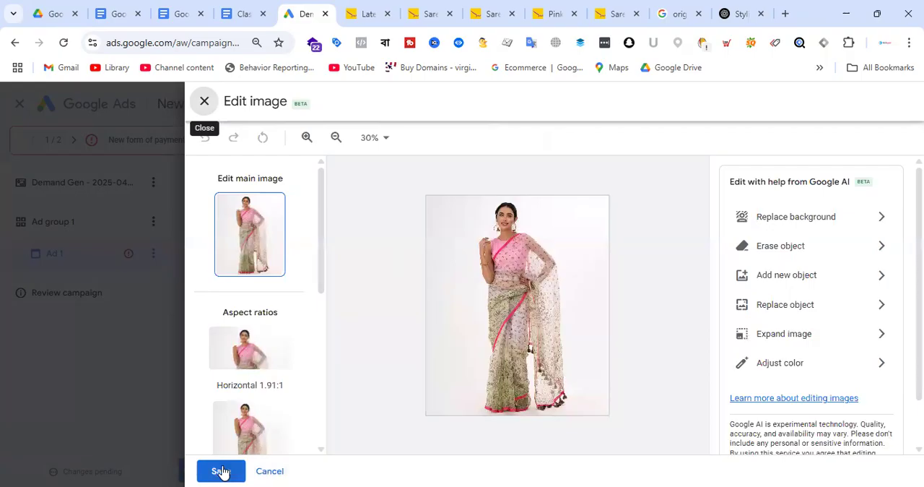
{"action": "left_click", "coordinate": [221, 471]}
{"action": "left_click", "coordinate": [585, 380]}
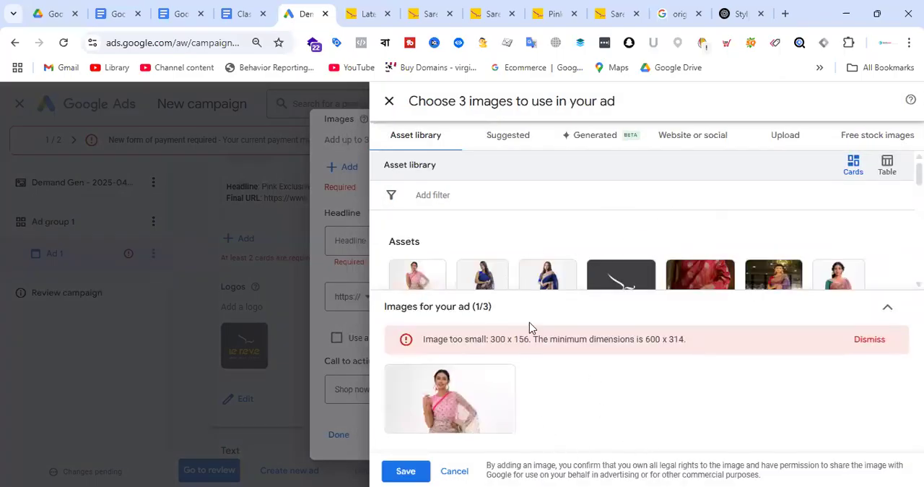
{"action": "left_click", "coordinate": [481, 411]}
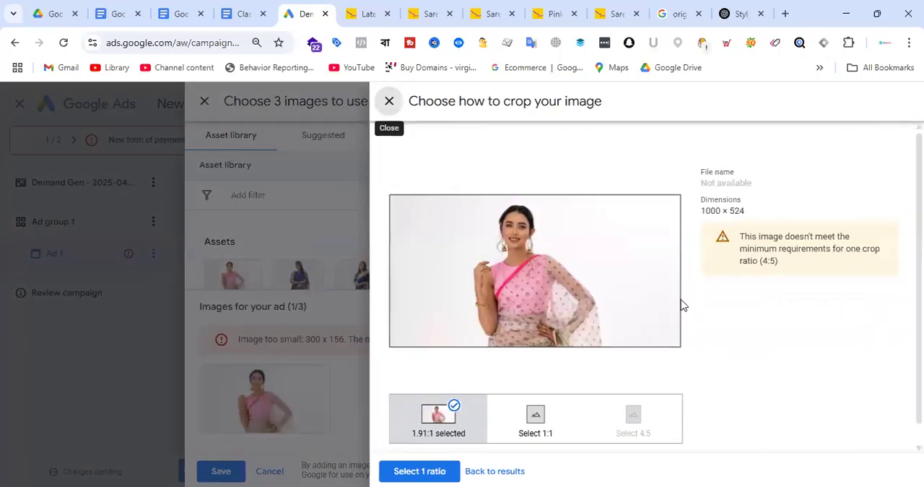
{"action": "left_click", "coordinate": [538, 421]}
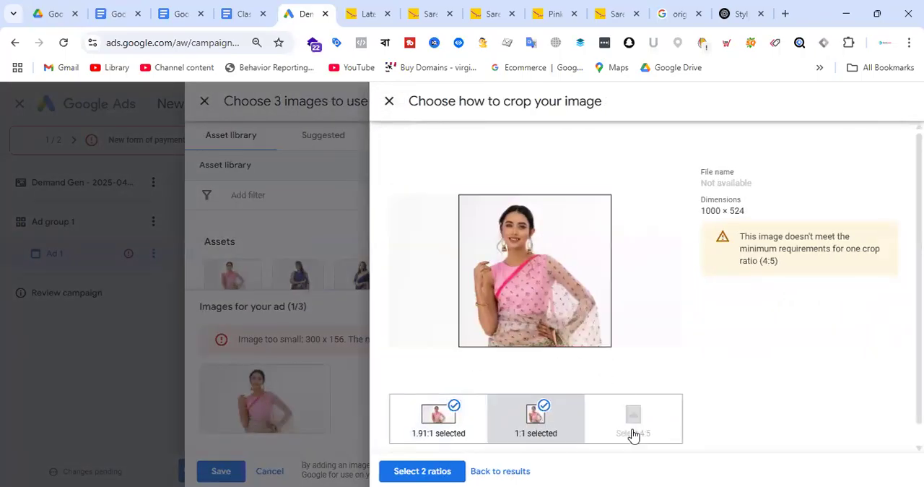
{"action": "left_click", "coordinate": [434, 471]}
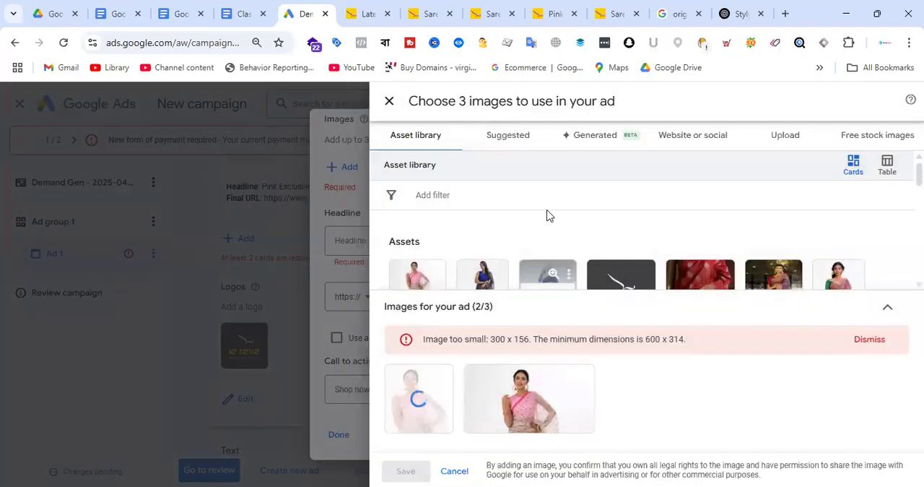
Examine the details and enlarged preview of the scanned pink saree image with the green blouse
{"action": "left_click", "coordinate": [704, 139]}
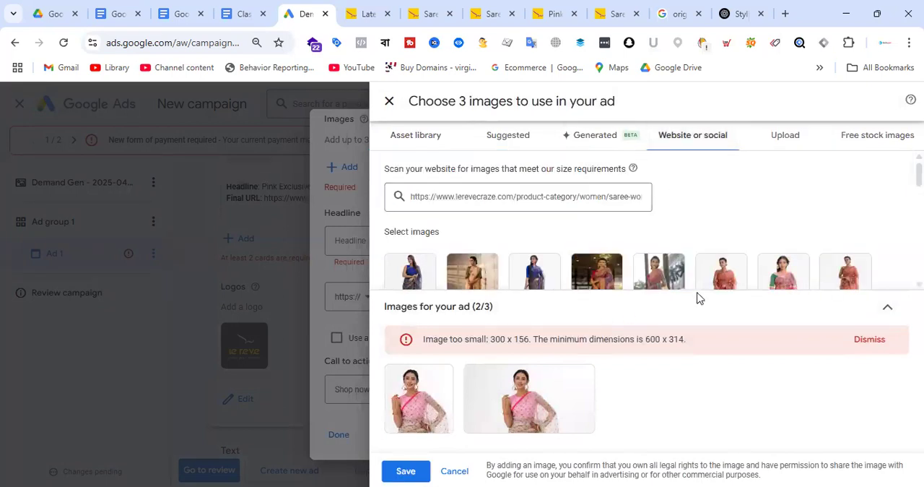
{"action": "left_click", "coordinate": [790, 273]}
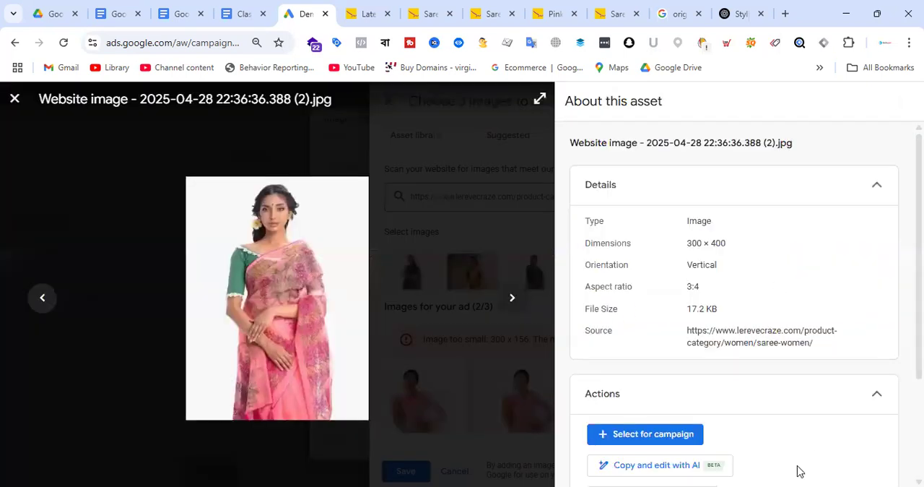
{"action": "left_click", "coordinate": [540, 100]}
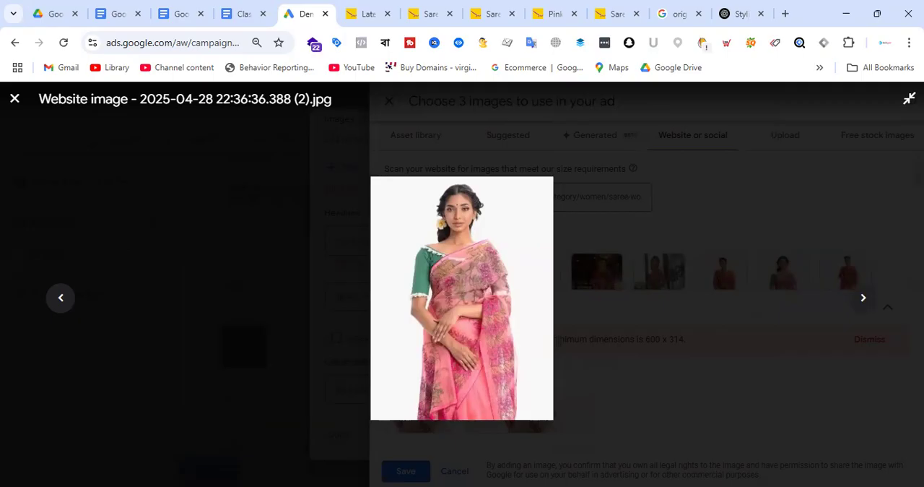
{"action": "key", "text": "Escape"}
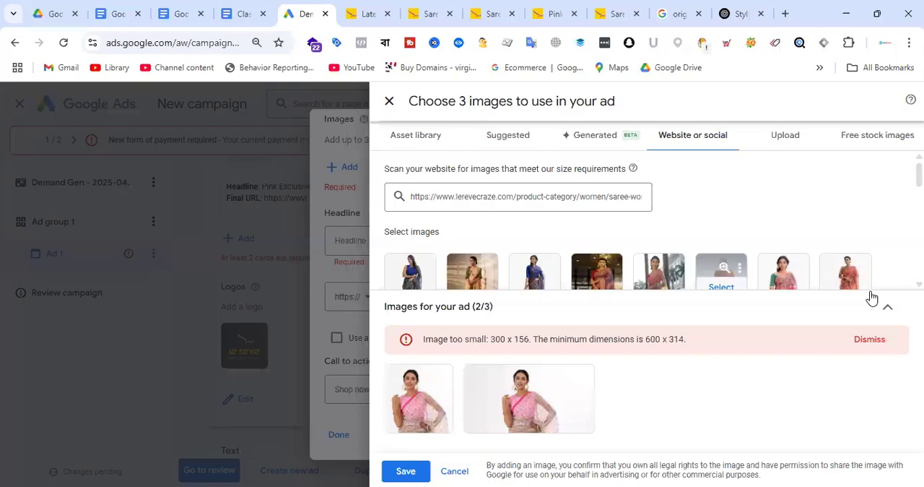
Check the details of the green-bloused pink saree image, and look through the remaining scanned website images and the free stock images
{"action": "left_click", "coordinate": [785, 272]}
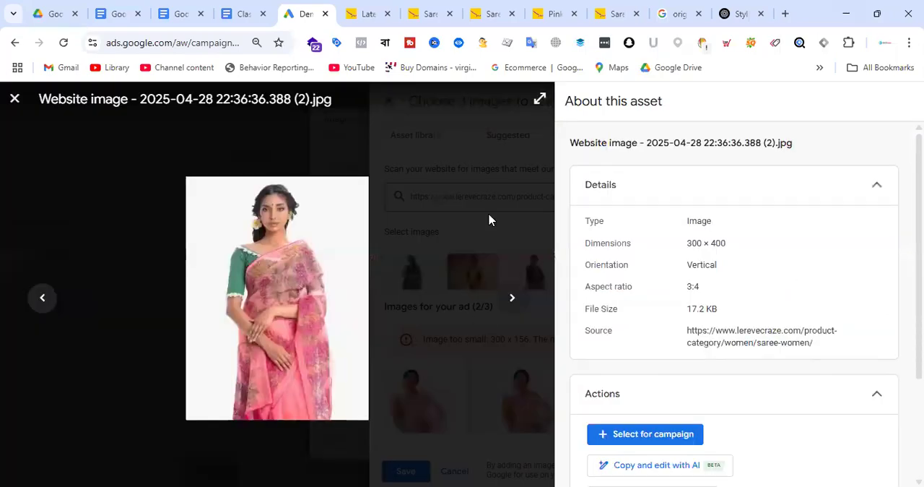
{"action": "left_click", "coordinate": [15, 98]}
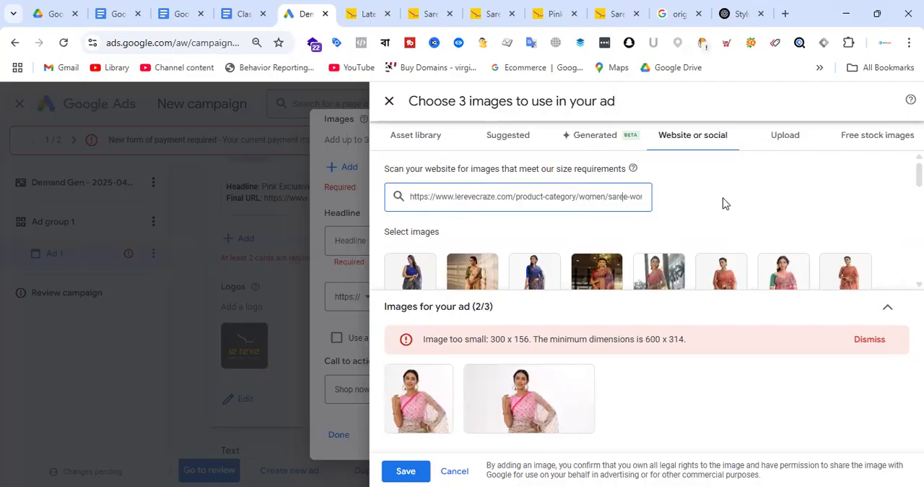
{"action": "key", "text": "End"}
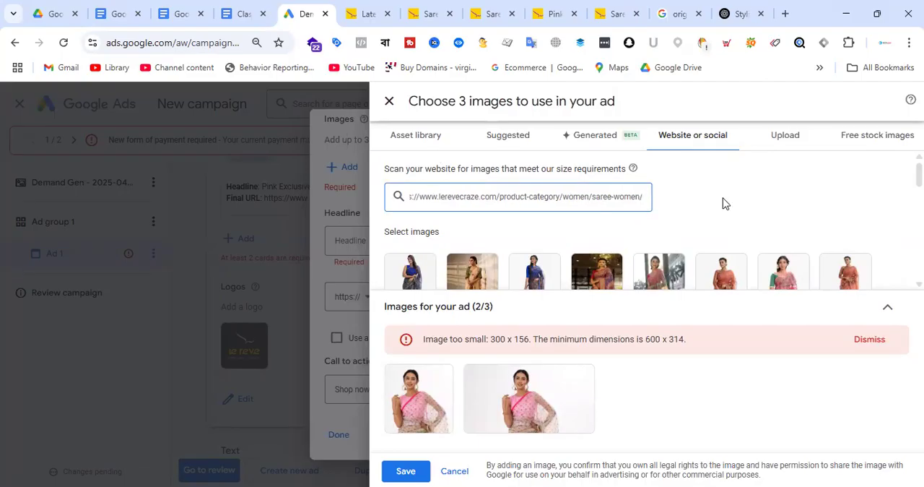
{"action": "scroll", "coordinate": [625, 215], "scroll_direction": "down", "scroll_amount": 5}
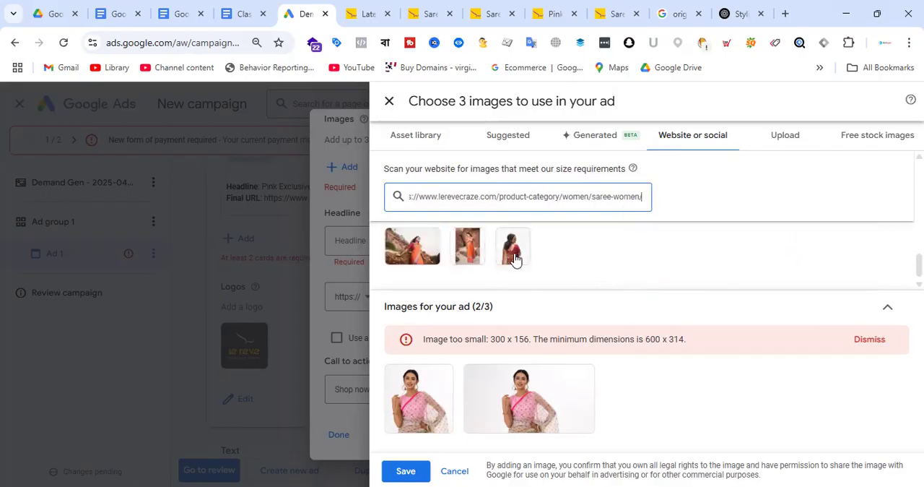
{"action": "left_click", "coordinate": [425, 256]}
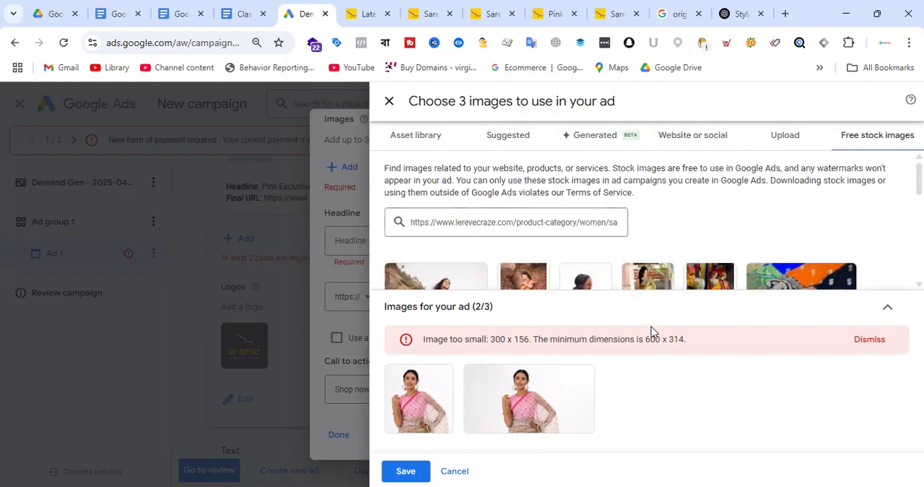
Save the horizontal and square crops of the pink-bloused saree image to the second carousel card
{"action": "mouse_move", "coordinate": [440, 431]}
{"action": "left_click", "coordinate": [421, 471]}
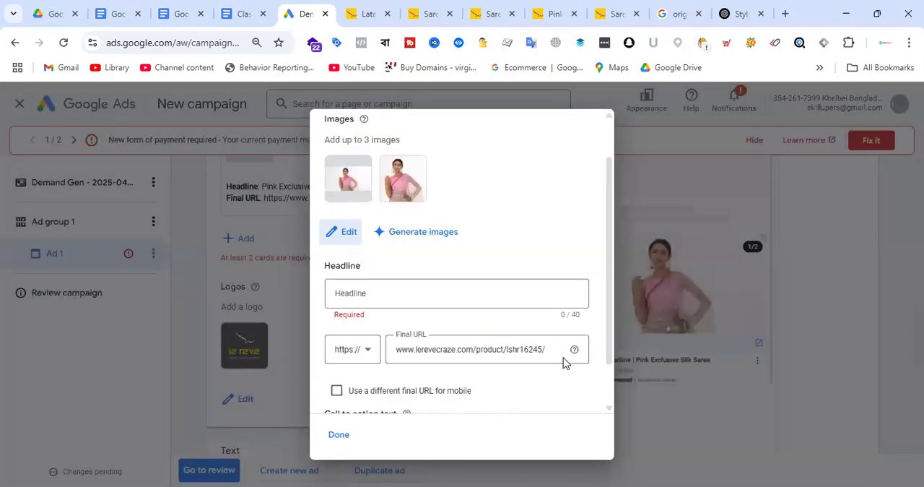
{"action": "mouse_move", "coordinate": [407, 196]}
{"action": "left_click_drag", "start_coordinate": [407, 196], "coordinate": [363, 192]}
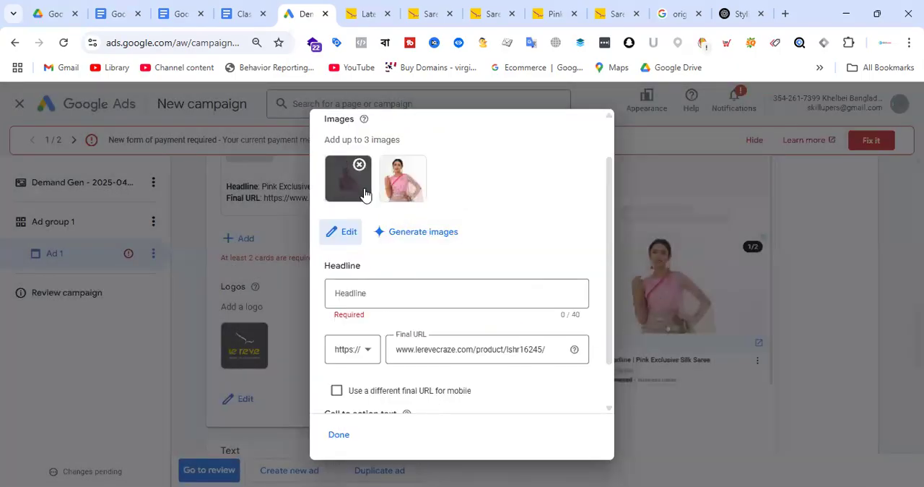
Reopen the card's image selection and open the first blue-bloused saree image from the asset library for editing with AI
{"action": "left_click", "coordinate": [350, 232]}
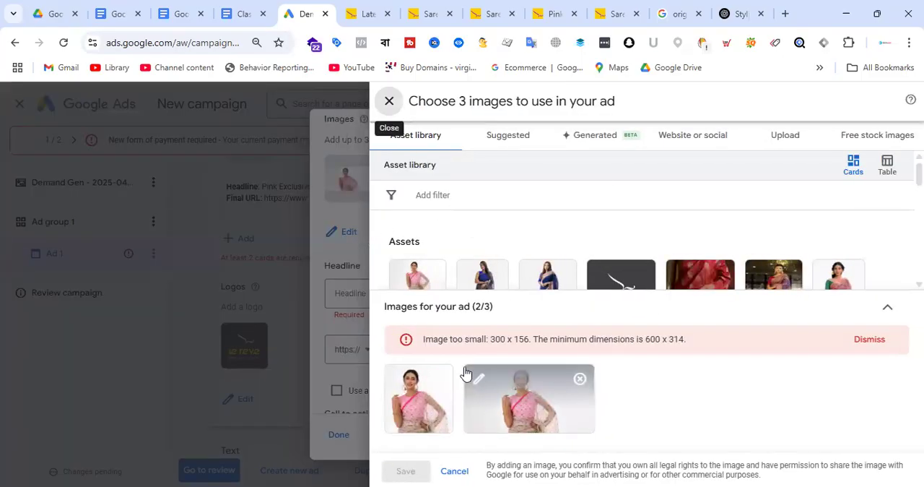
{"action": "scroll", "coordinate": [517, 268], "scroll_direction": "down", "scroll_amount": 1}
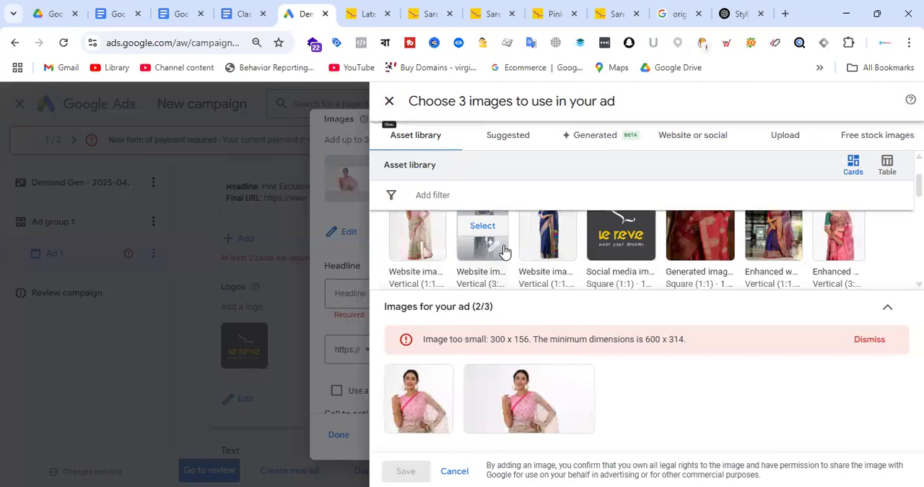
{"action": "left_click", "coordinate": [504, 248]}
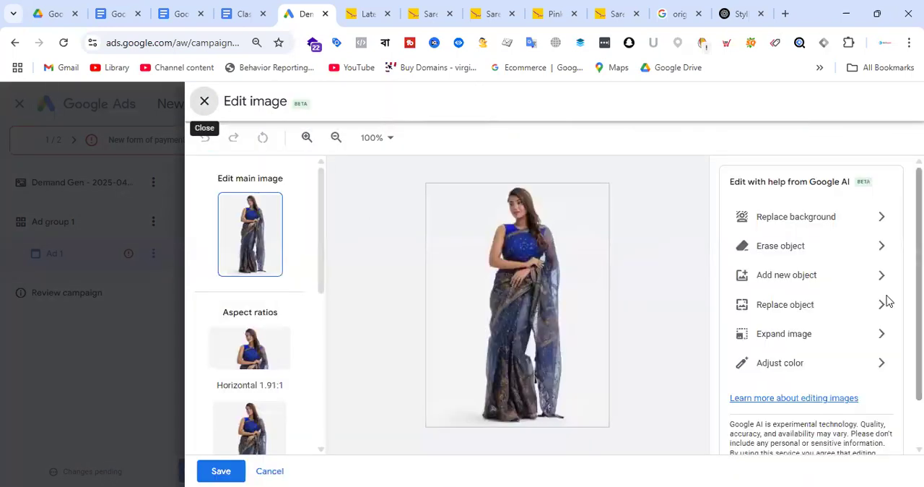
Start replacing the image's background using the detected foreground, and move the cut-out woman slightly left of the canvas centre
{"action": "left_click", "coordinate": [880, 223]}
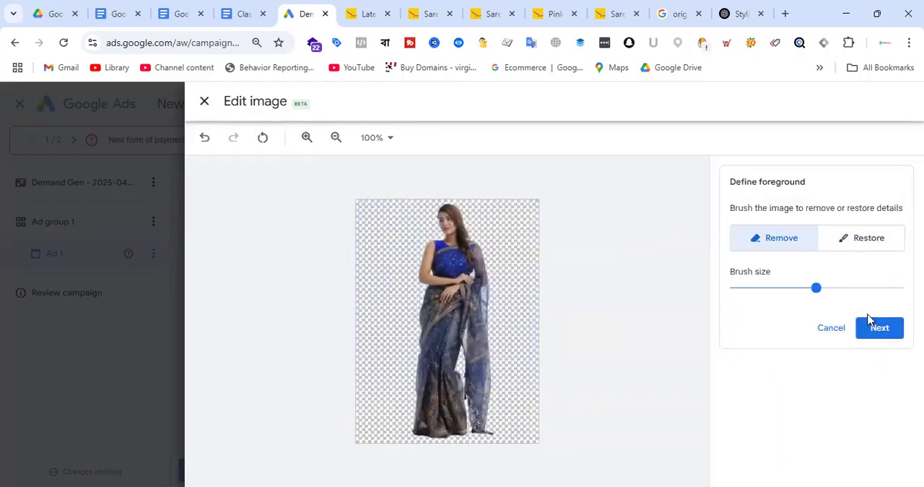
{"action": "left_click", "coordinate": [784, 247]}
{"action": "mouse_move", "coordinate": [826, 289]}
{"action": "left_mouse_down"}
{"action": "mouse_move", "coordinate": [850, 291]}
{"action": "mouse_move", "coordinate": [824, 288]}
{"action": "left_mouse_up"}
{"action": "left_click", "coordinate": [873, 329]}
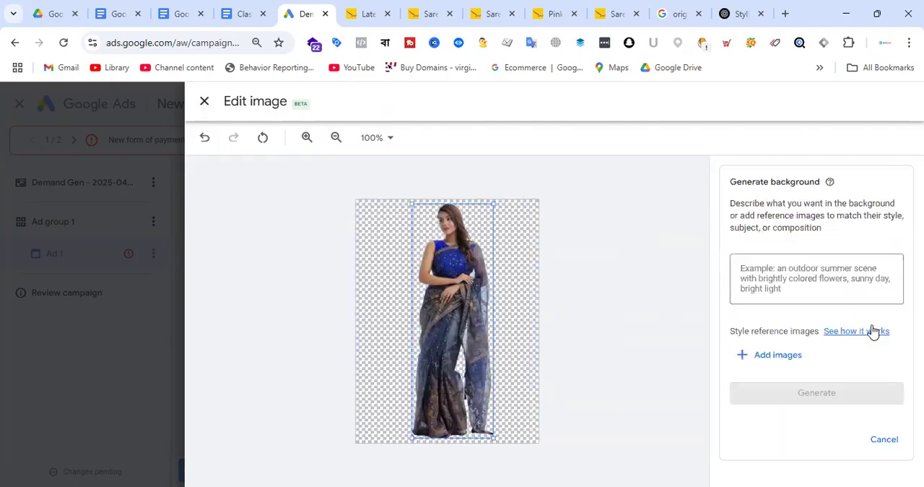
{"action": "mouse_move", "coordinate": [438, 336]}
{"action": "left_mouse_down"}
{"action": "mouse_move", "coordinate": [440, 361]}
{"action": "mouse_move", "coordinate": [436, 306]}
{"action": "mouse_move", "coordinate": [462, 329]}
{"action": "mouse_move", "coordinate": [445, 336]}
{"action": "left_mouse_up"}
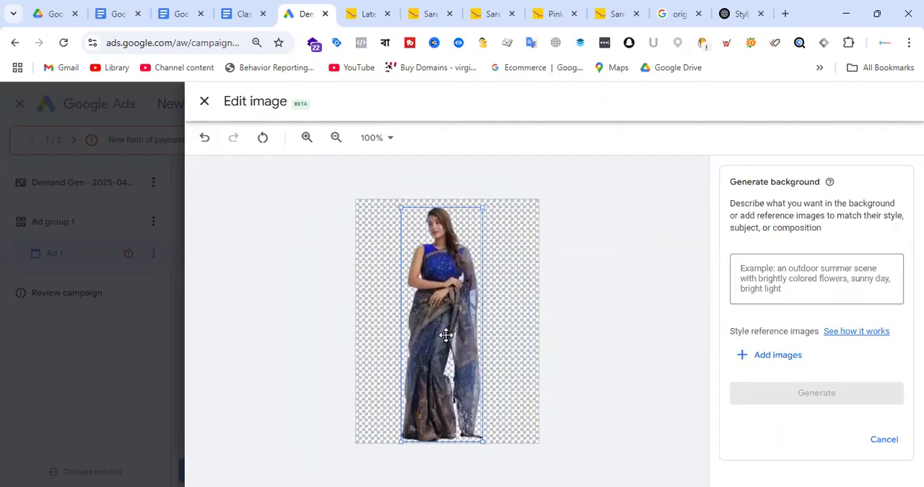
{"action": "left_click", "coordinate": [811, 278]}
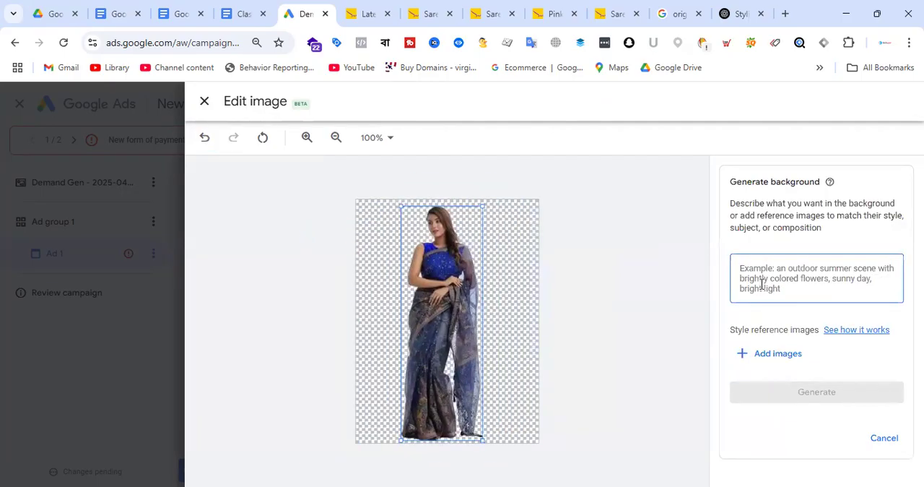
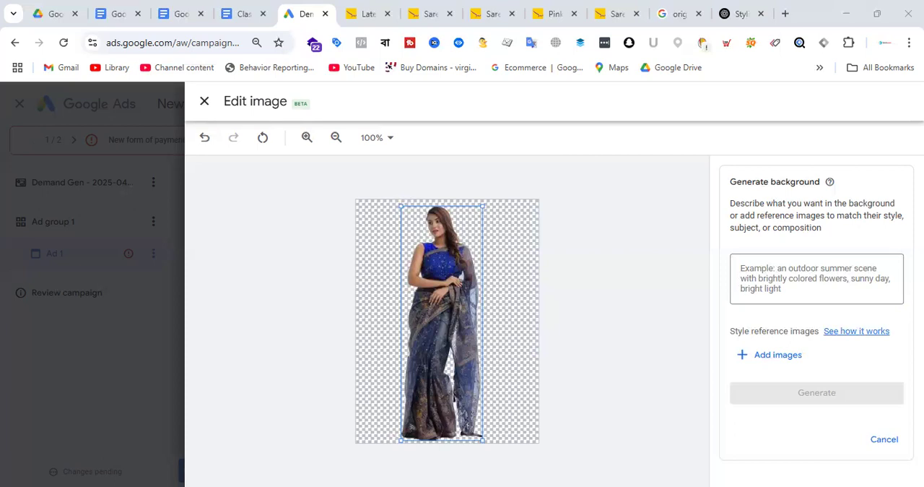
Generate backgrounds from the prompt "an outdoor summer scene with brighty colored flowers, sunny day, bright light", and generate more variants
{"action": "left_click", "coordinate": [792, 286]}
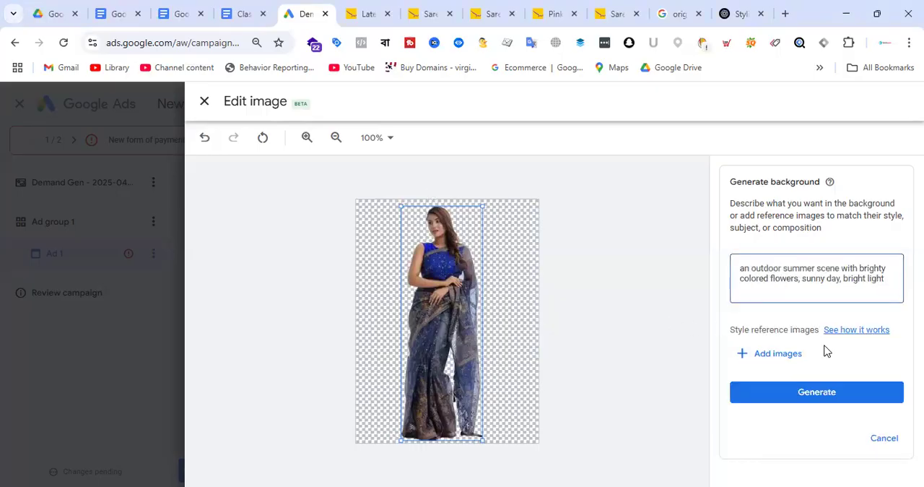
{"action": "left_click", "coordinate": [827, 396]}
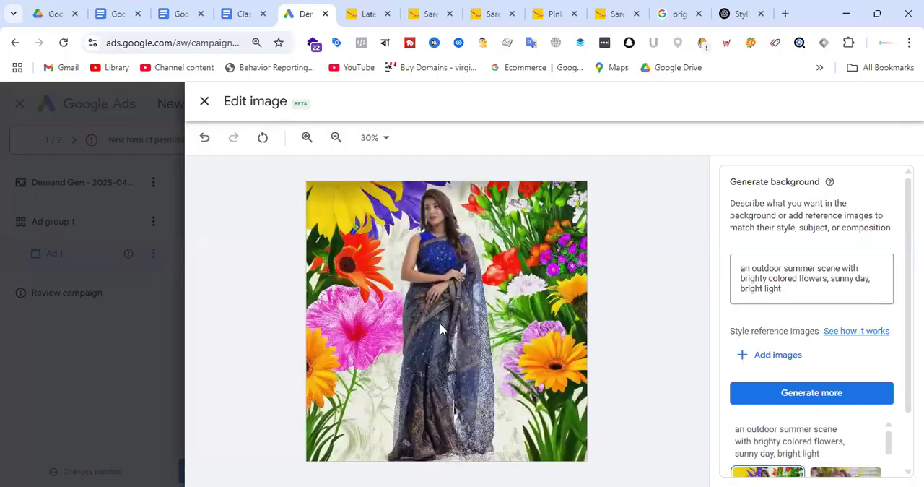
{"action": "left_click", "coordinate": [812, 392]}
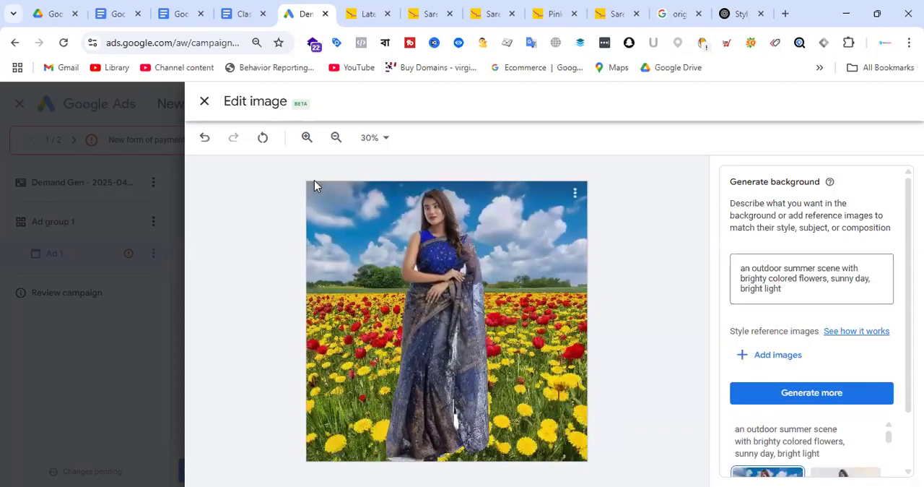
Apply the red and yellow flower-field background, and save the edited main image with its 4 aspect ratios
{"action": "scroll", "coordinate": [801, 383], "scroll_direction": "down", "scroll_amount": 2}
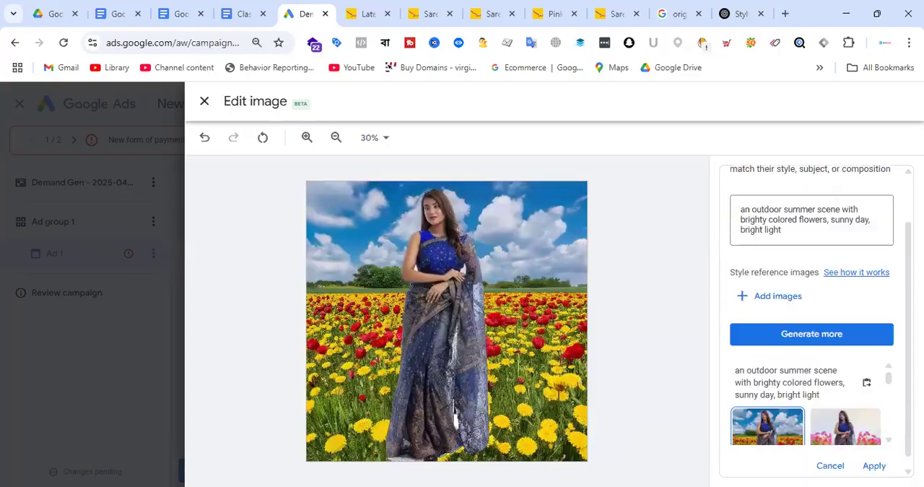
{"action": "left_click", "coordinate": [879, 457]}
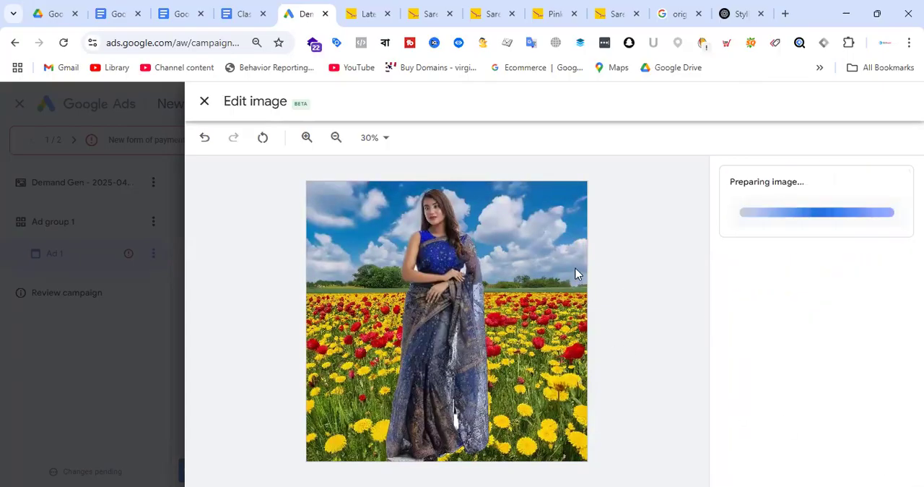
{"action": "left_click", "coordinate": [216, 471]}
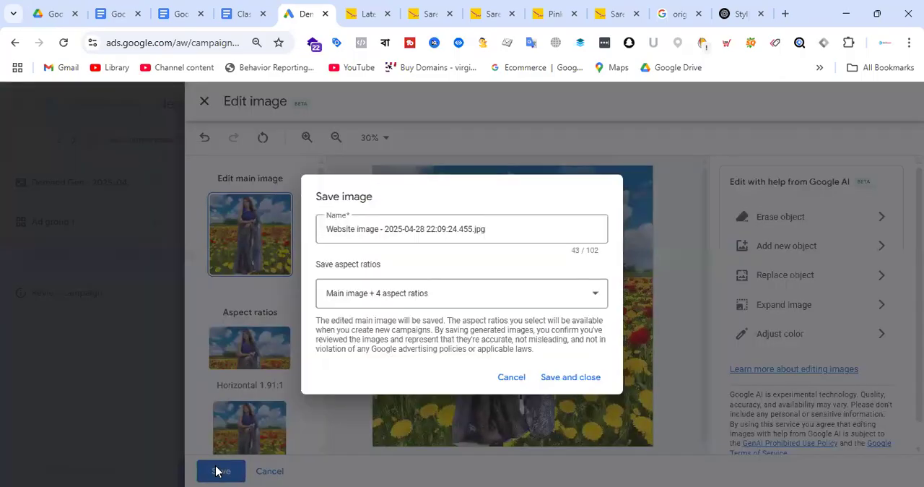
{"action": "left_click", "coordinate": [584, 377]}
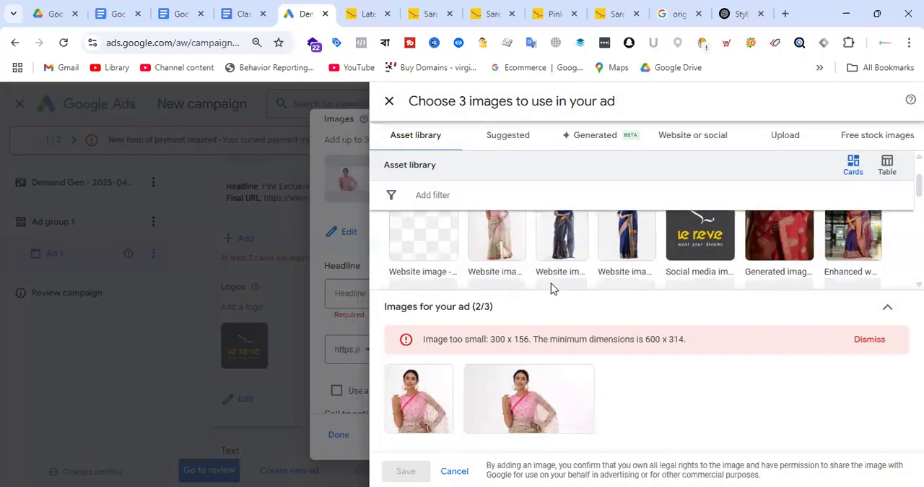
Open the original blue-bloused saree image for editing and try selecting the woman and her blouse for object replacement
{"action": "left_click", "coordinate": [569, 244]}
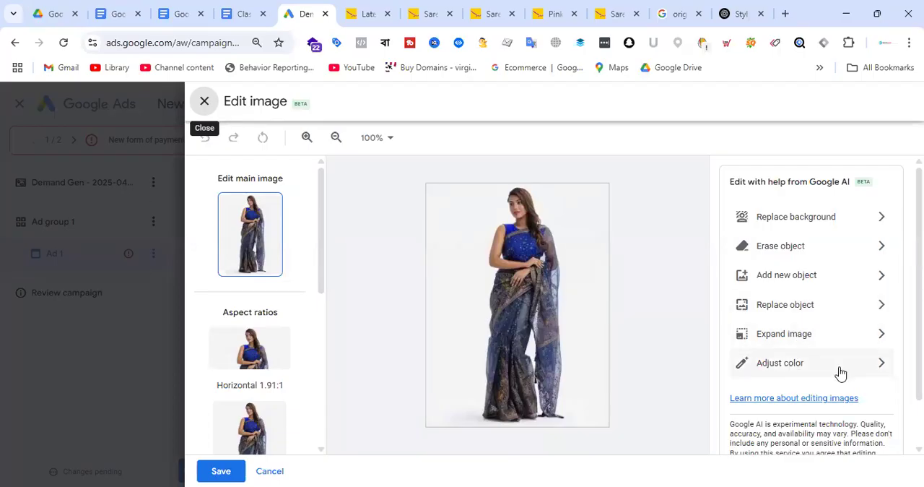
{"action": "left_click", "coordinate": [813, 312]}
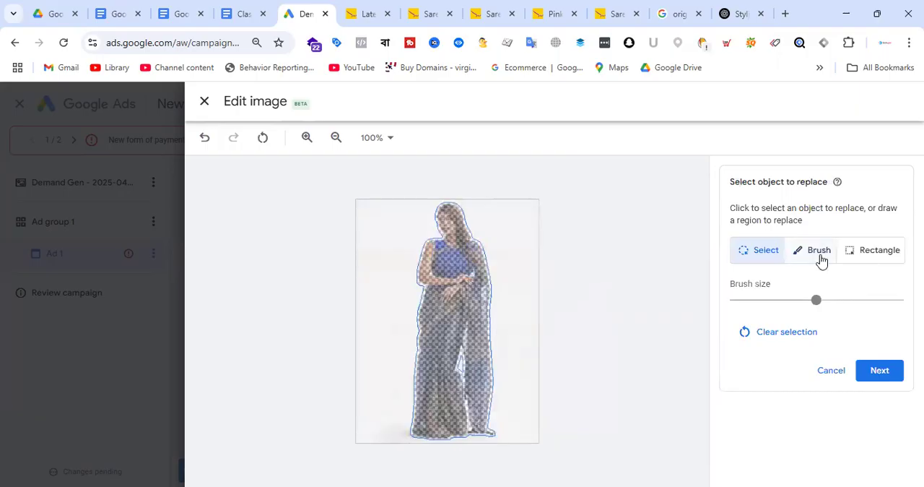
{"action": "left_click", "coordinate": [819, 254]}
{"action": "mouse_move", "coordinate": [497, 295]}
{"action": "left_mouse_down"}
{"action": "mouse_move", "coordinate": [557, 260]}
{"action": "mouse_move", "coordinate": [541, 207]}
{"action": "mouse_move", "coordinate": [477, 393]}
{"action": "mouse_move", "coordinate": [571, 443]}
{"action": "left_mouse_up"}
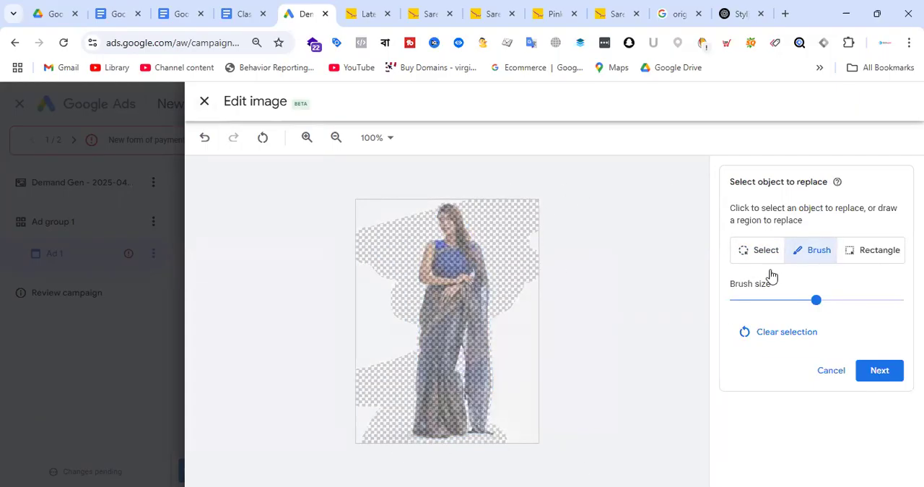
{"action": "left_click", "coordinate": [881, 254]}
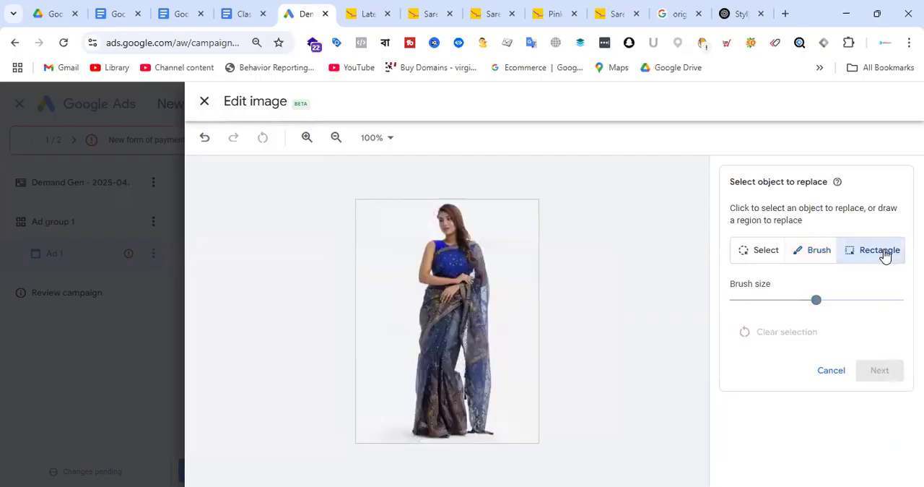
{"action": "left_click", "coordinate": [769, 252]}
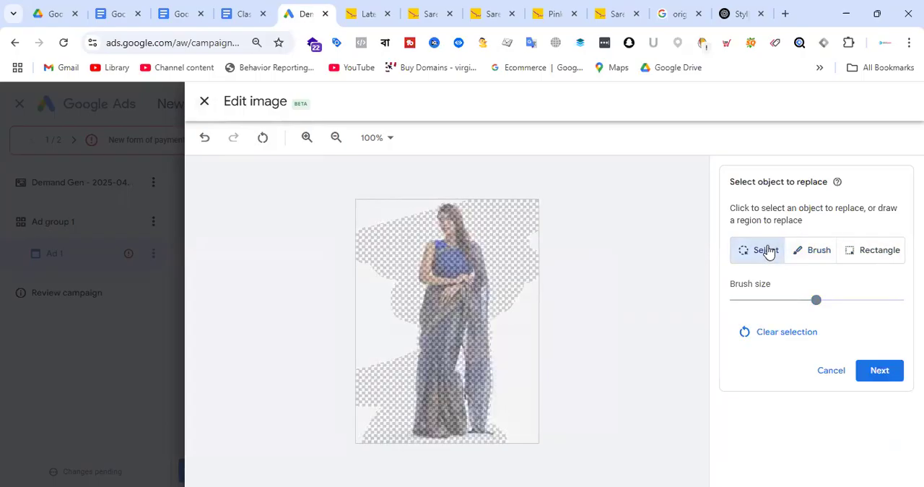
{"action": "left_click", "coordinate": [460, 269]}
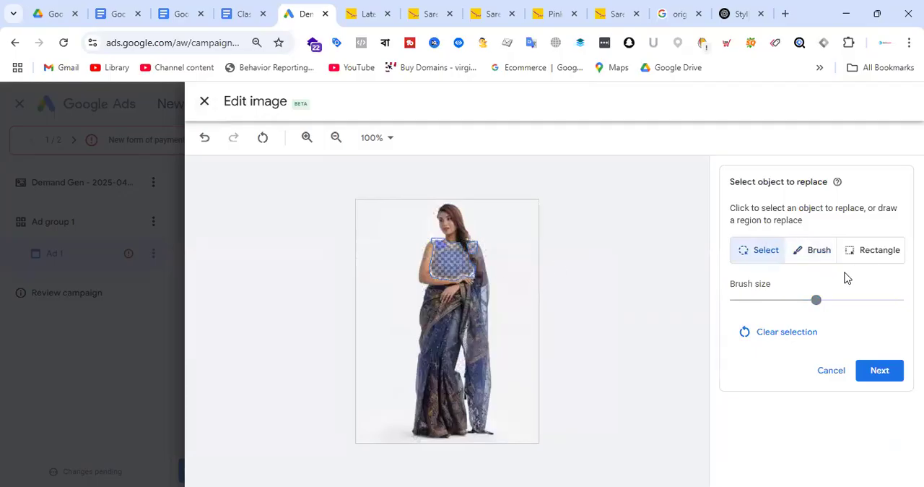
{"action": "left_click", "coordinate": [795, 340]}
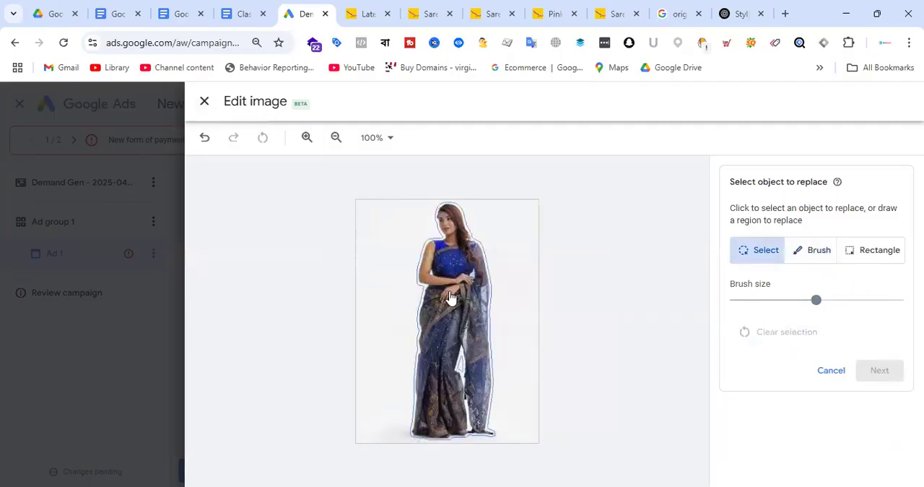
{"action": "left_click", "coordinate": [453, 228]}
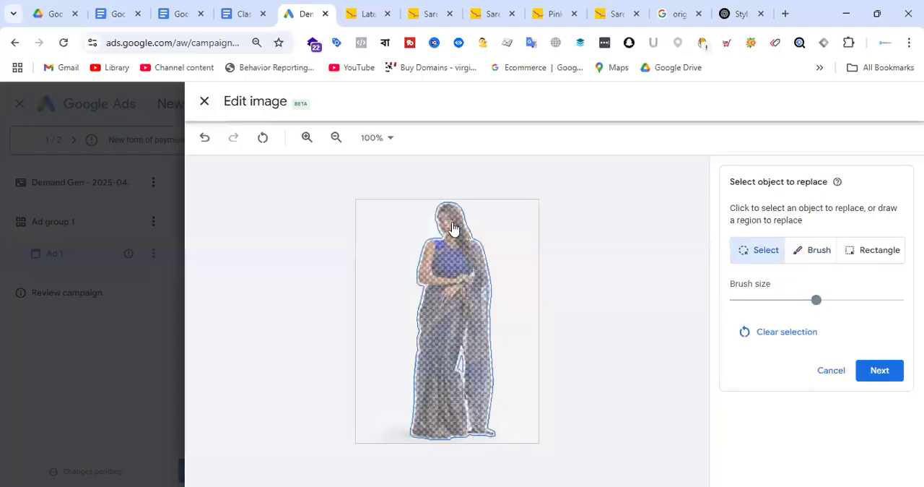
{"action": "left_click", "coordinate": [794, 330]}
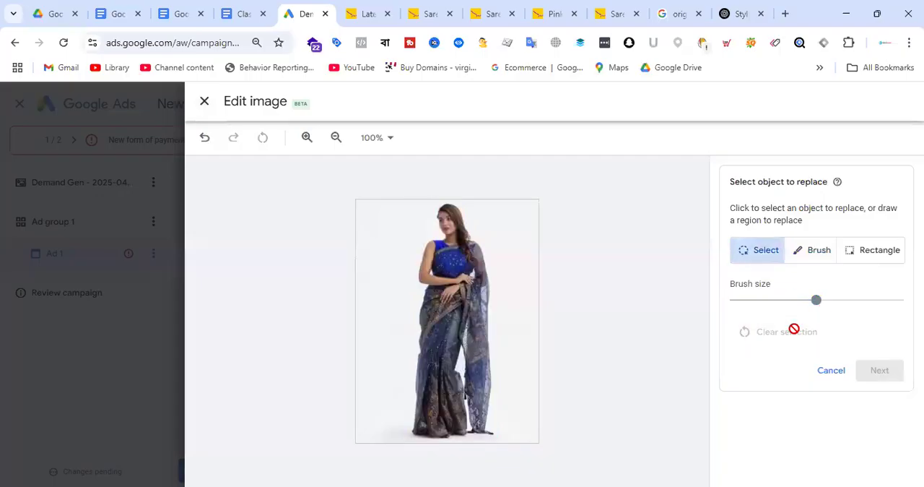
{"action": "left_click", "coordinate": [831, 371]}
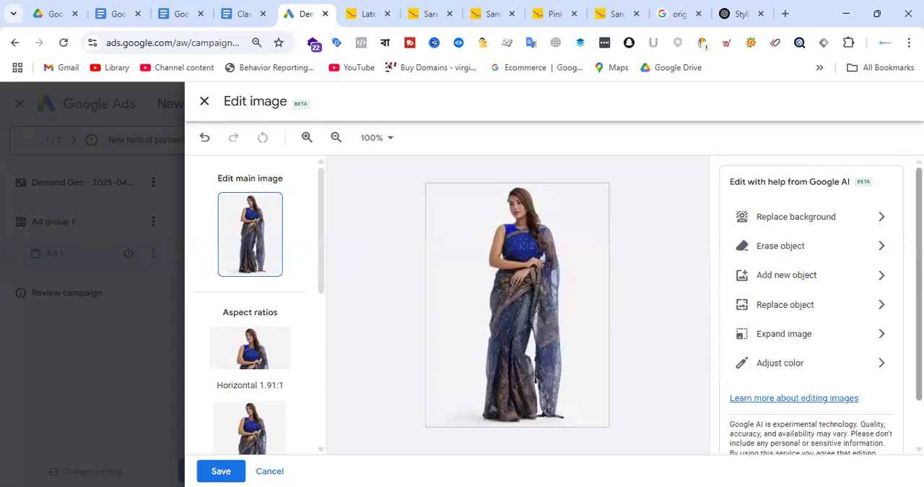
Save the original saree image with its 4 aspect ratios, and save the plain and two flower-field images to the second card
{"action": "left_click", "coordinate": [221, 471]}
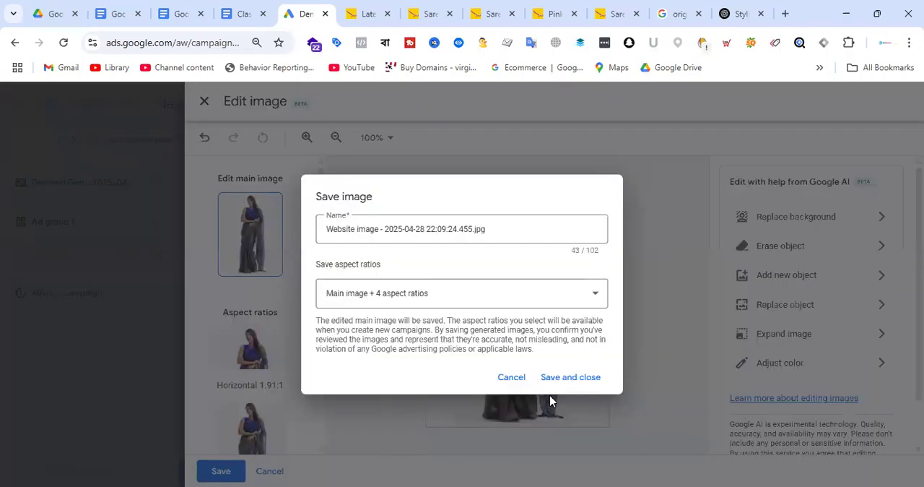
{"action": "left_click", "coordinate": [567, 376]}
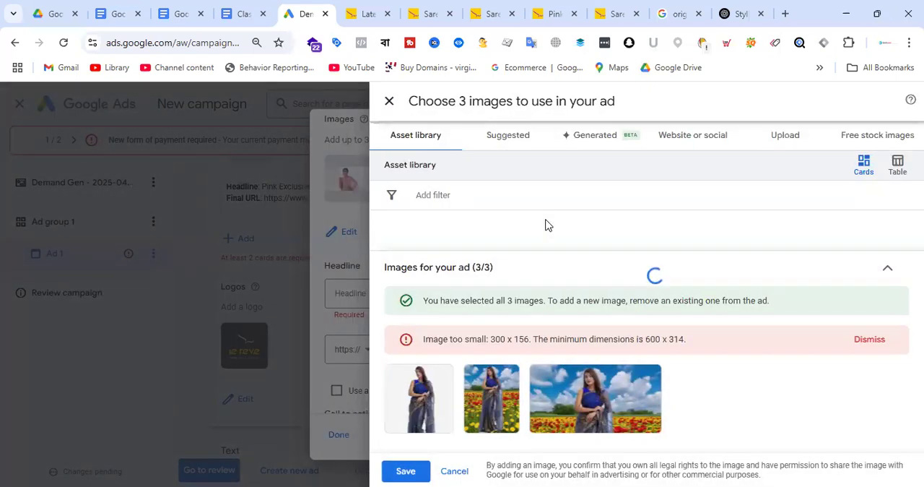
{"action": "left_click", "coordinate": [405, 470]}
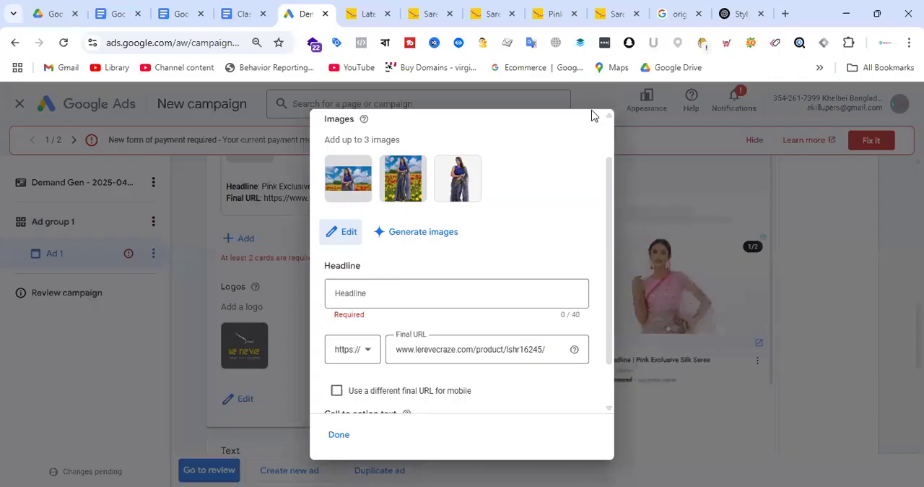
{"action": "left_click", "coordinate": [491, 13]}
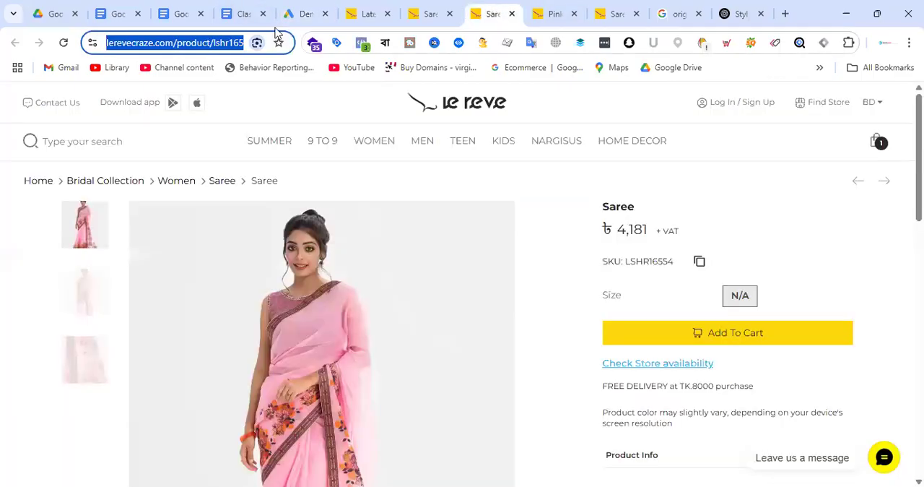
{"action": "left_click", "coordinate": [303, 10]}
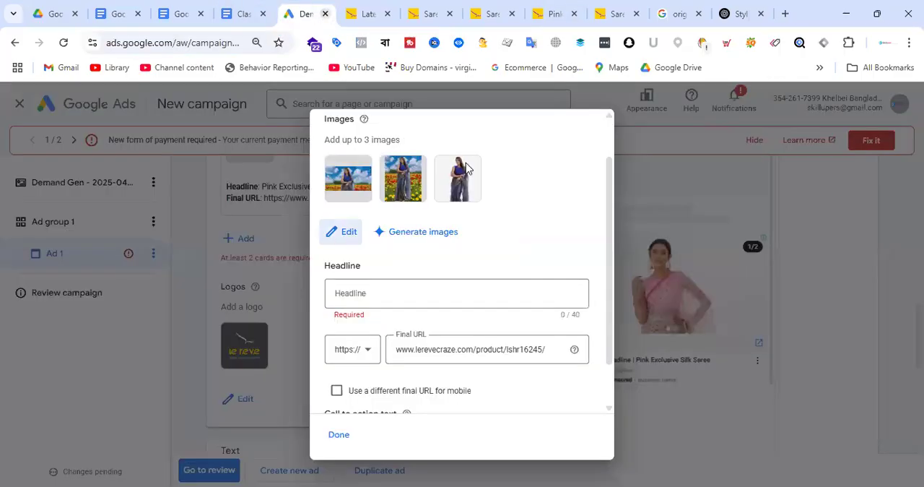
{"action": "triple_click", "coordinate": [460, 352]}
{"action": "type", "text": "www.lerevecraze.com/product/lshr16554/"}
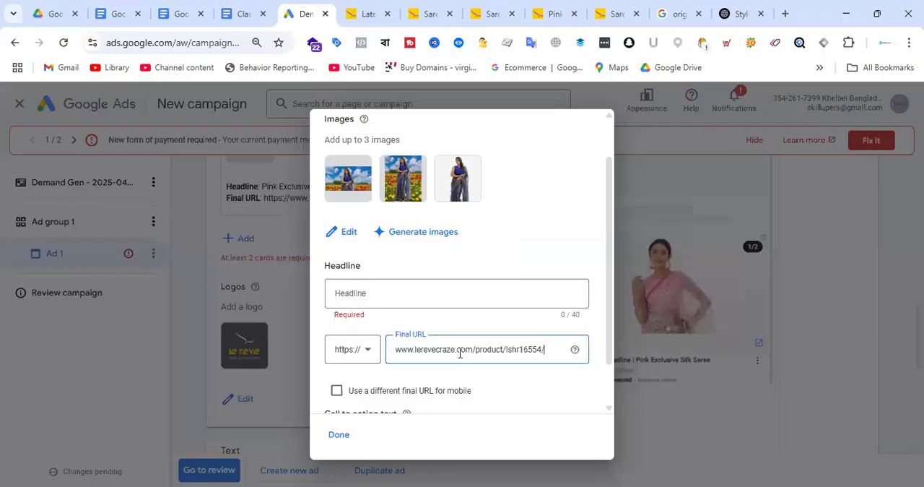
Copy the title "Saree" from the olive saree's product page into the card's headline, and finish the card
{"action": "left_click", "coordinate": [429, 12]}
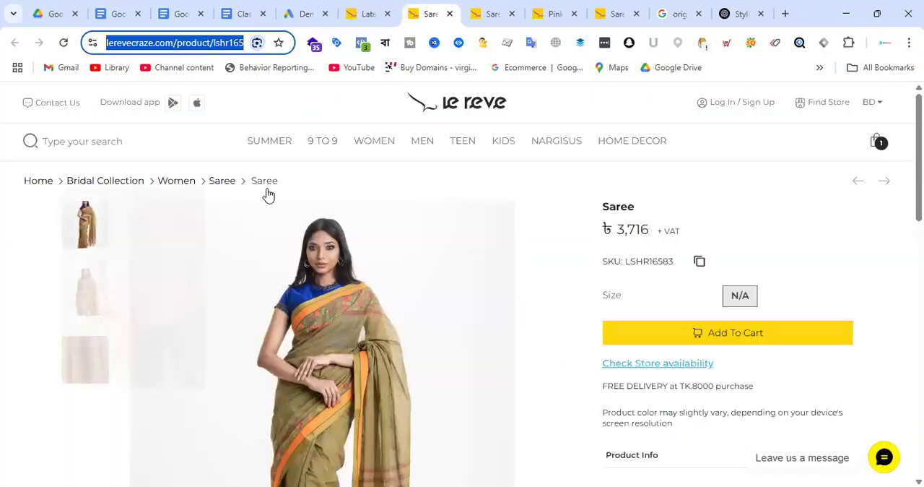
{"action": "left_click", "coordinate": [605, 210]}
{"action": "double_click", "coordinate": [618, 206]}
{"action": "right_click", "coordinate": [630, 208]}
{"action": "left_click", "coordinate": [660, 222]}
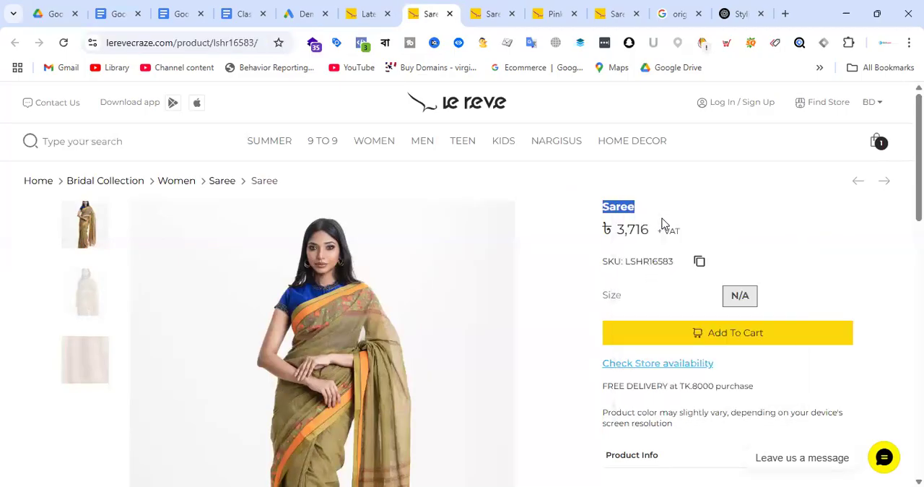
{"action": "left_click", "coordinate": [311, 13]}
{"action": "left_click", "coordinate": [380, 289]}
{"action": "key", "text": "ctrl+v"}
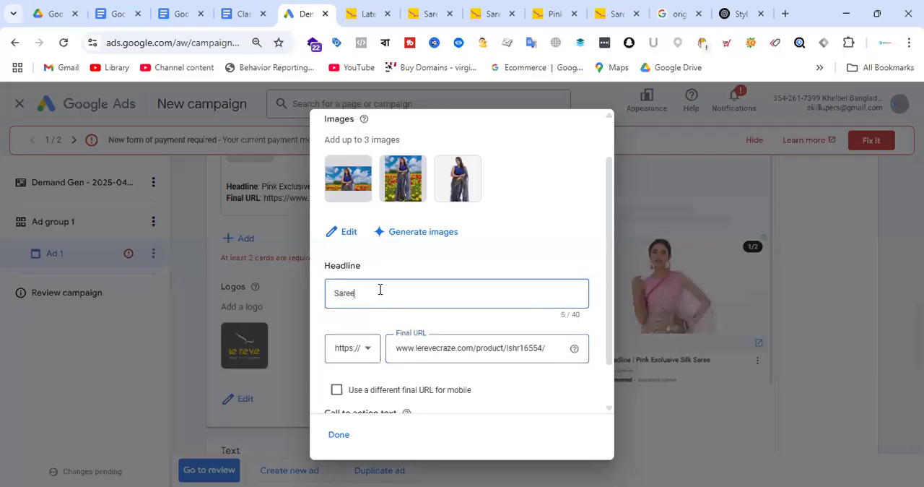
{"action": "scroll", "coordinate": [462, 280], "scroll_direction": "down", "scroll_amount": 2}
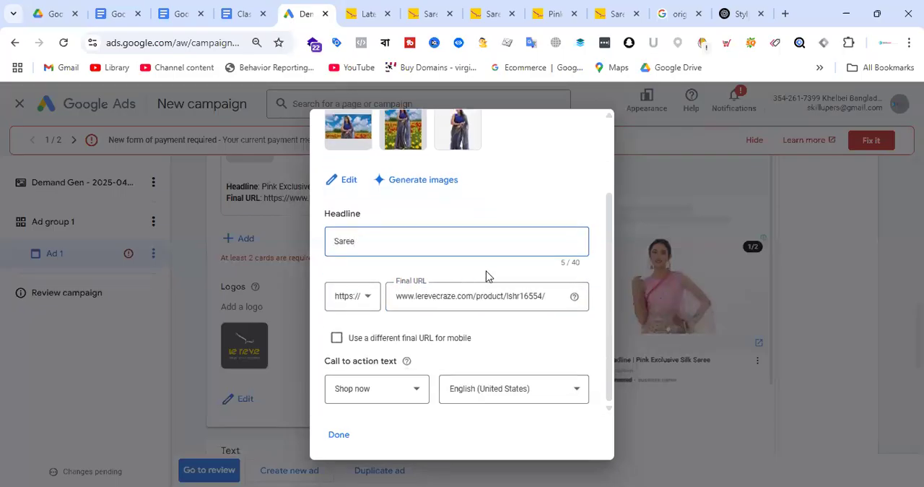
{"action": "scroll", "coordinate": [485, 276], "scroll_direction": "up", "scroll_amount": 3}
{"action": "scroll", "coordinate": [486, 276], "scroll_direction": "down", "scroll_amount": 3}
{"action": "left_click", "coordinate": [341, 436]}
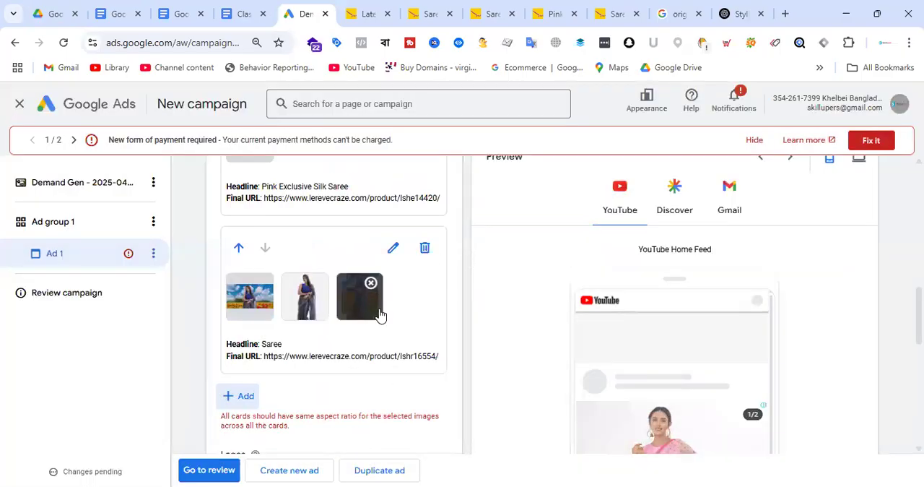
Check the second card's selected images and the crop ratios available for the plain saree image
{"action": "scroll", "coordinate": [384, 313], "scroll_direction": "down", "scroll_amount": 3}
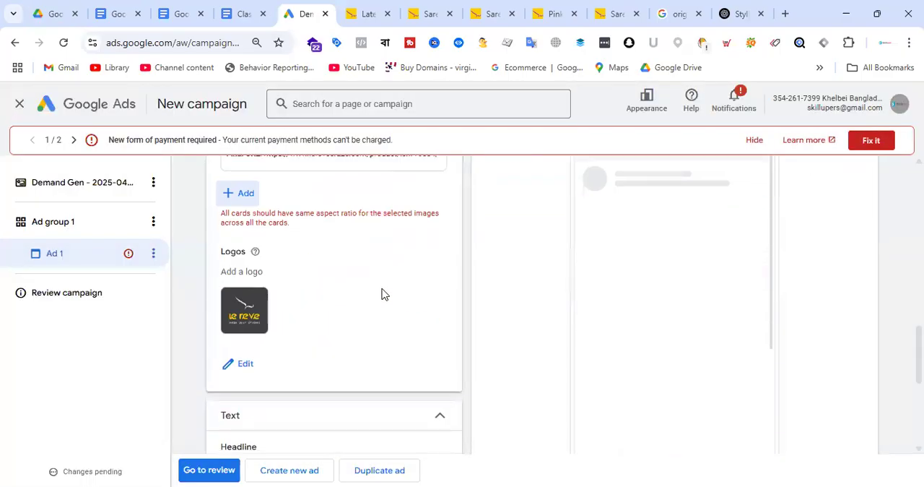
{"action": "scroll", "coordinate": [408, 282], "scroll_direction": "up", "scroll_amount": 3}
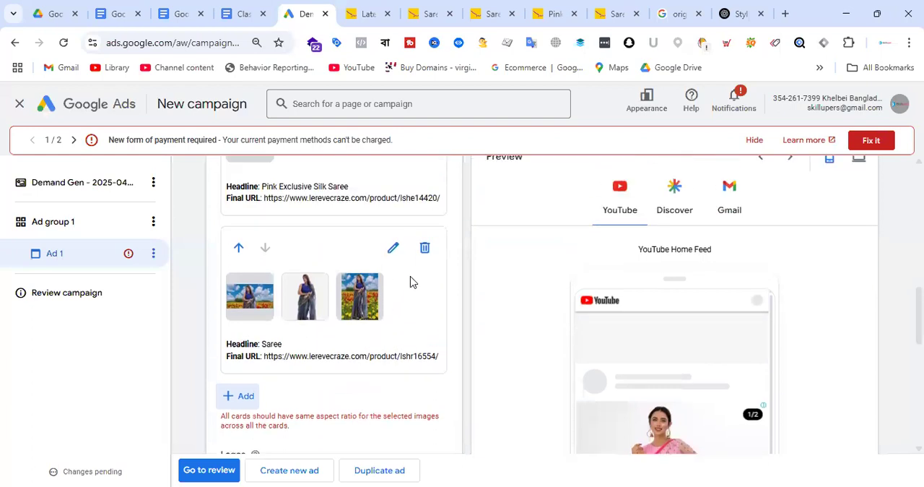
{"action": "scroll", "coordinate": [410, 281], "scroll_direction": "up", "scroll_amount": 4}
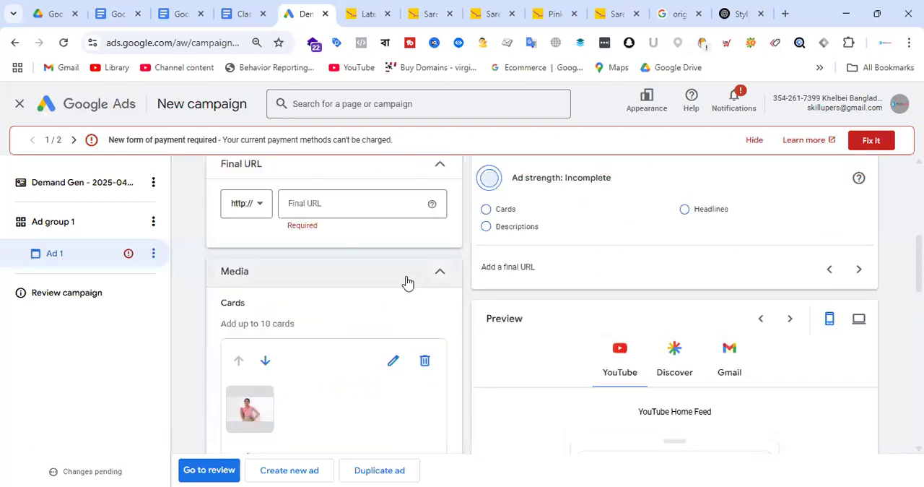
{"action": "scroll", "coordinate": [408, 282], "scroll_direction": "up", "scroll_amount": 2}
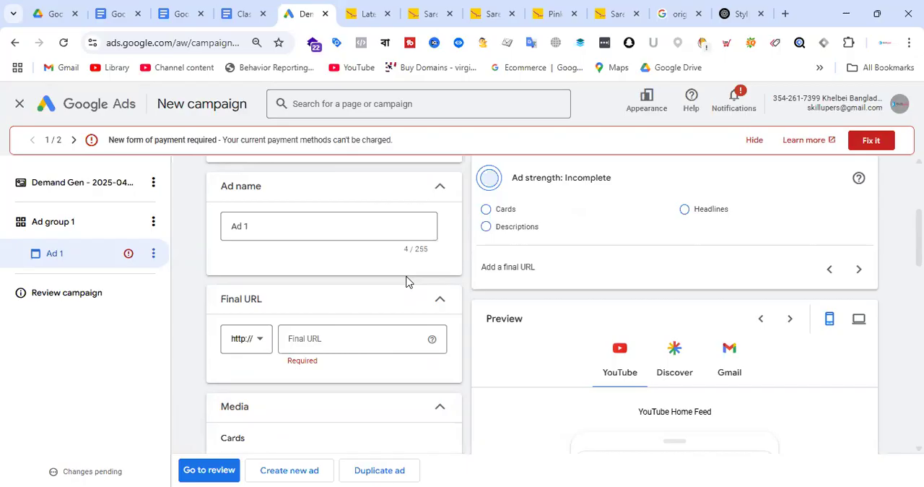
{"action": "scroll", "coordinate": [385, 290], "scroll_direction": "down", "scroll_amount": 8}
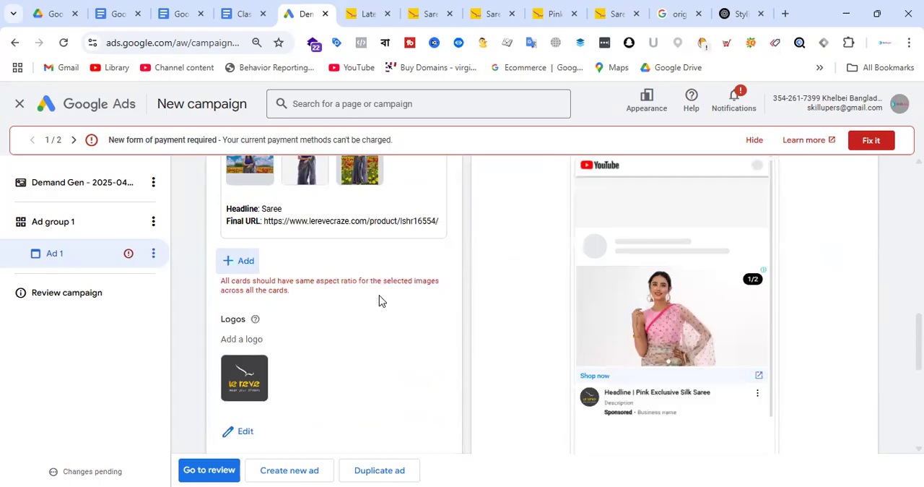
{"action": "scroll", "coordinate": [357, 247], "scroll_direction": "up", "scroll_amount": 2}
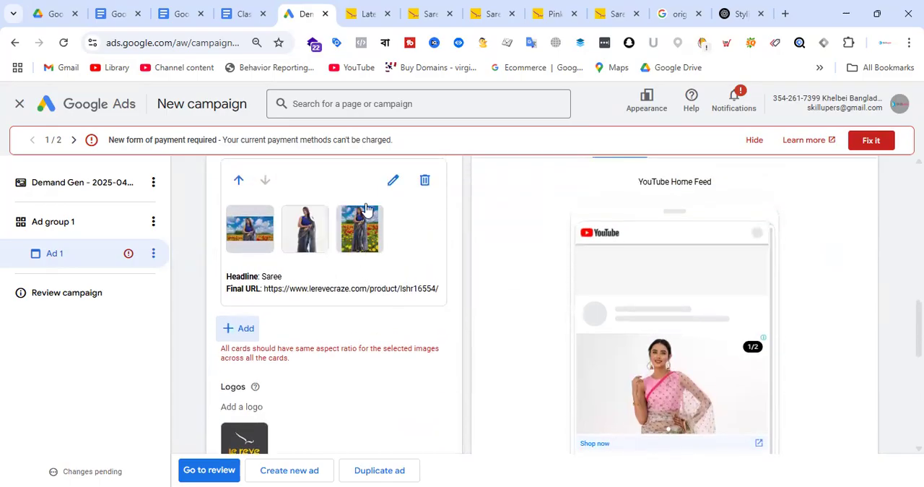
{"action": "left_click", "coordinate": [395, 182]}
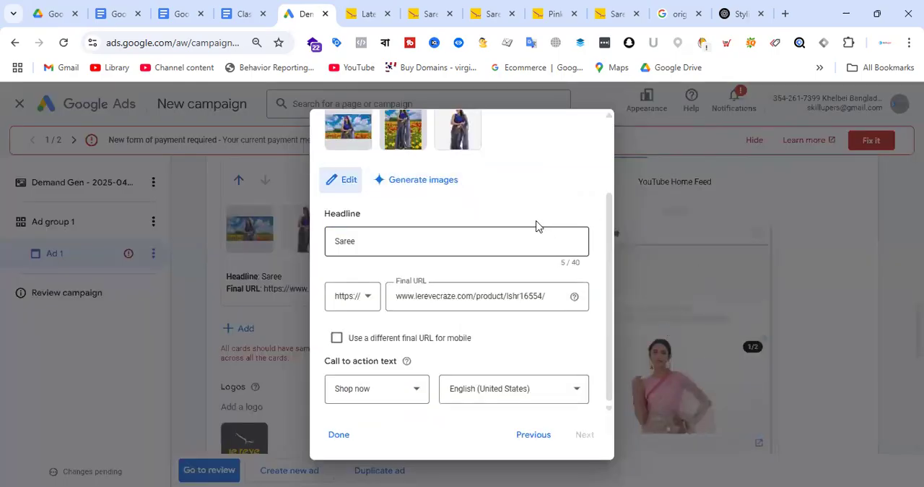
{"action": "mouse_move", "coordinate": [414, 137]}
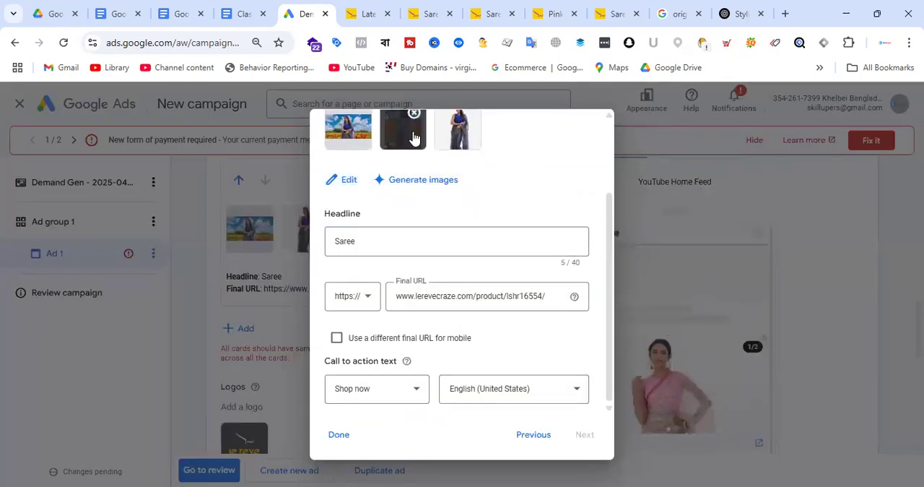
{"action": "mouse_move", "coordinate": [361, 138]}
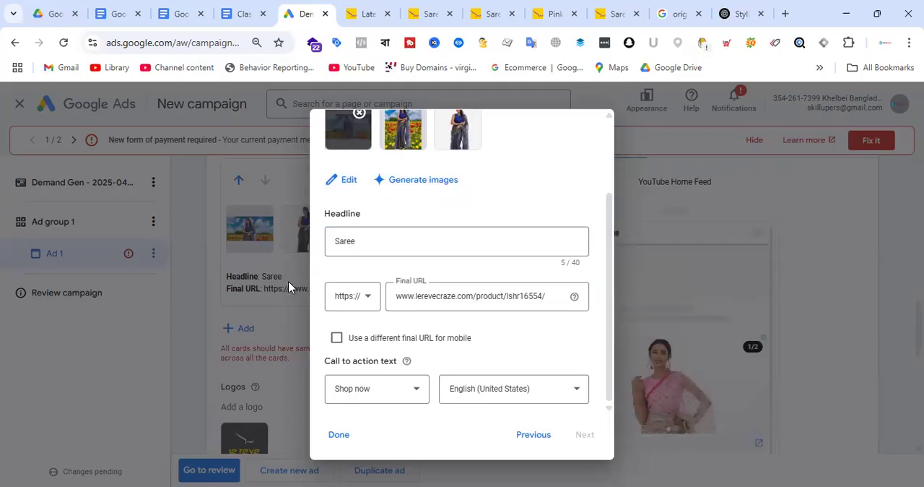
{"action": "left_click", "coordinate": [344, 181]}
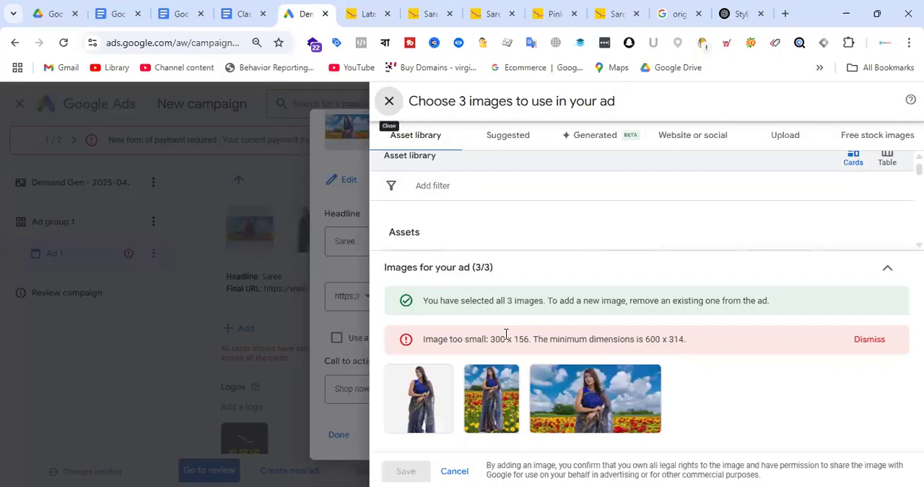
{"action": "left_click", "coordinate": [433, 413]}
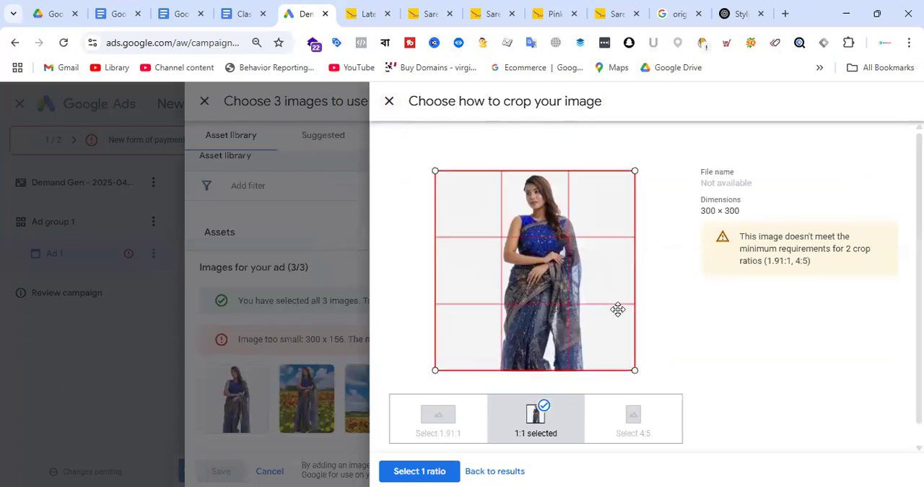
{"action": "left_click", "coordinate": [421, 470]}
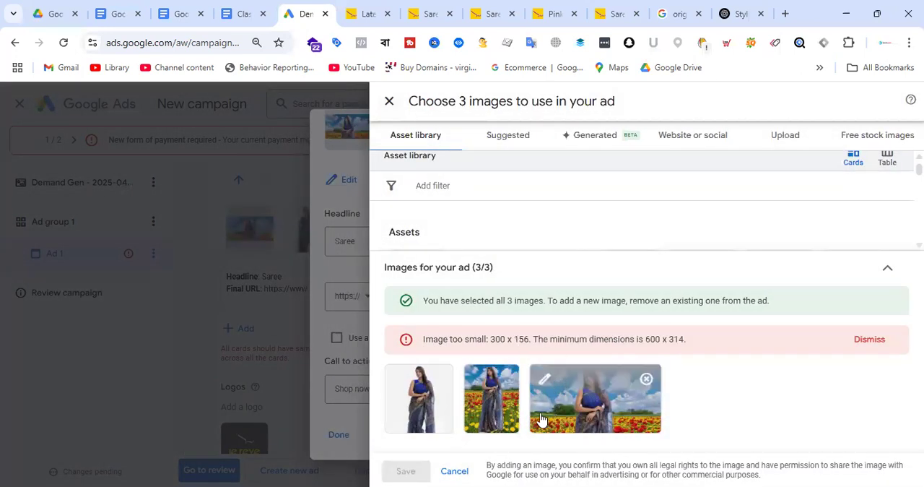
Crop the flower-field saree image to 1.91:1, 1:1 and 4:5 for the second card, and save the card
{"action": "left_click", "coordinate": [506, 411]}
{"action": "left_click", "coordinate": [439, 426]}
{"action": "left_click_drag", "start_coordinate": [530, 309], "coordinate": [553, 210]}
{"action": "left_click", "coordinate": [536, 419]}
{"action": "left_click_drag", "start_coordinate": [571, 271], "coordinate": [573, 241]}
{"action": "left_click", "coordinate": [423, 470]}
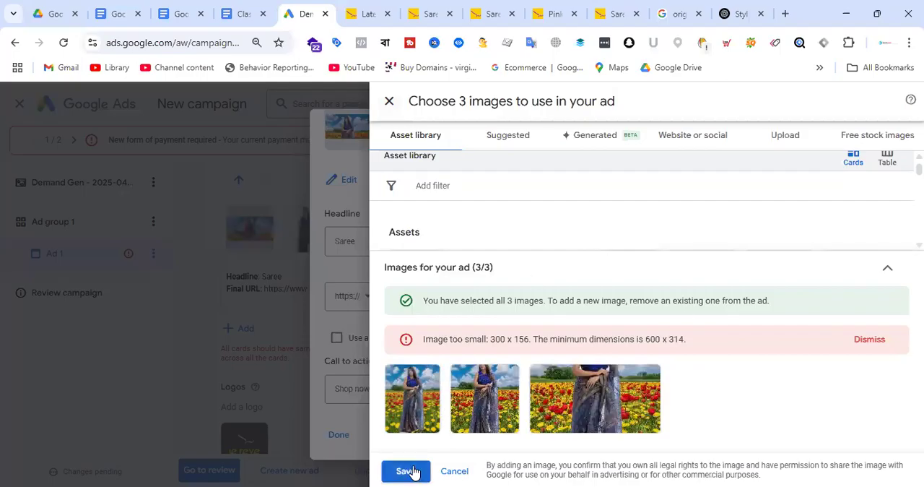
{"action": "left_click", "coordinate": [411, 471]}
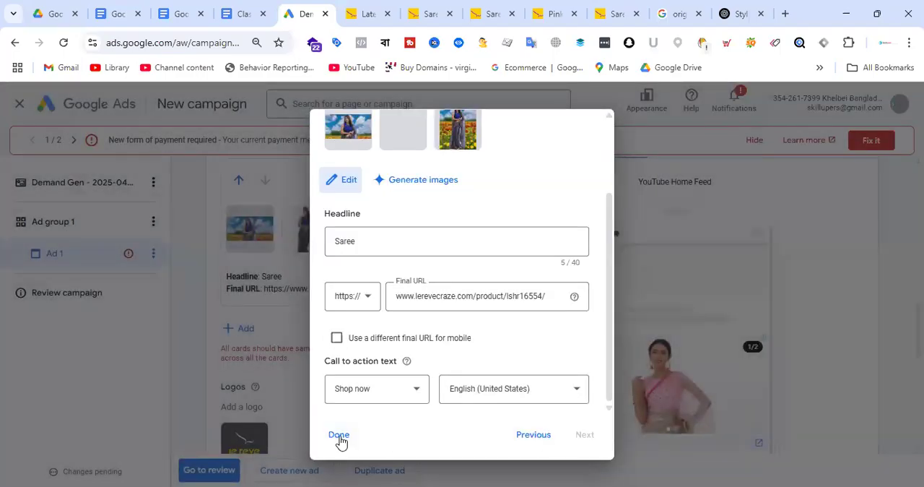
{"action": "left_click", "coordinate": [339, 436]}
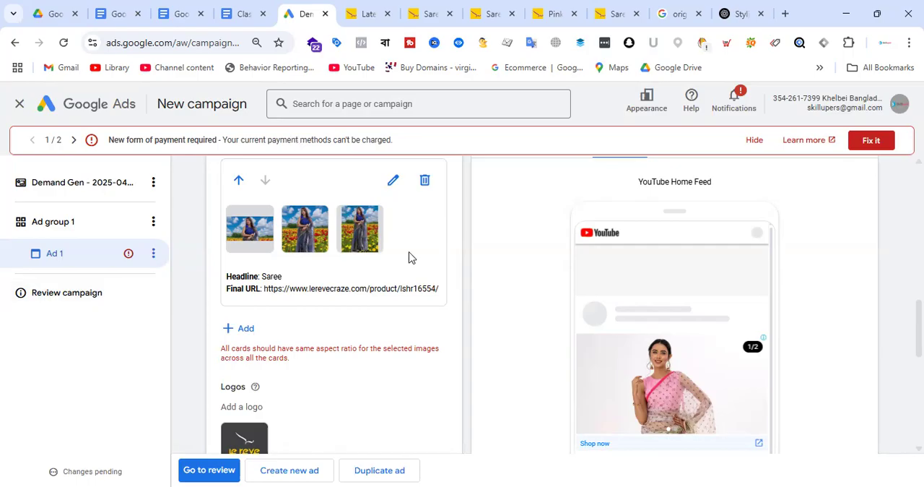
{"action": "scroll", "coordinate": [406, 264], "scroll_direction": "down", "scroll_amount": 5}
{"action": "scroll", "coordinate": [410, 273], "scroll_direction": "down", "scroll_amount": 1}
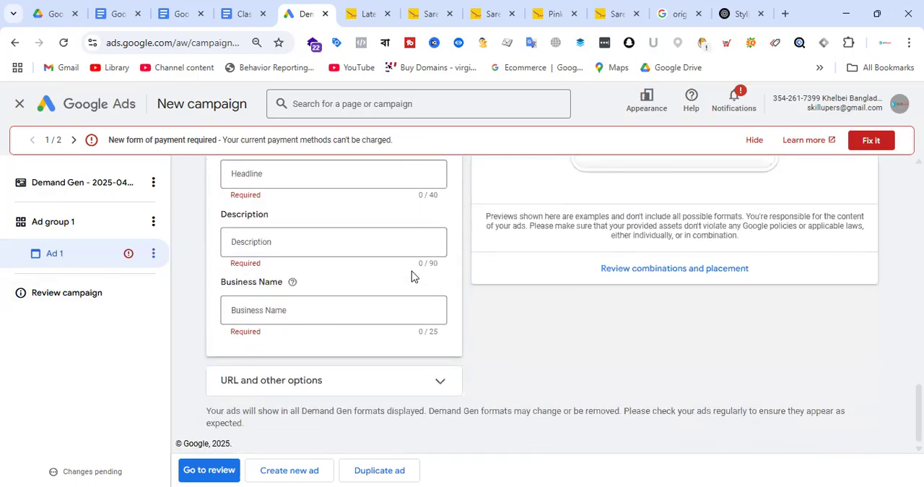
{"action": "scroll", "coordinate": [412, 276], "scroll_direction": "up", "scroll_amount": 4}
{"action": "scroll", "coordinate": [385, 226], "scroll_direction": "up", "scroll_amount": 10}
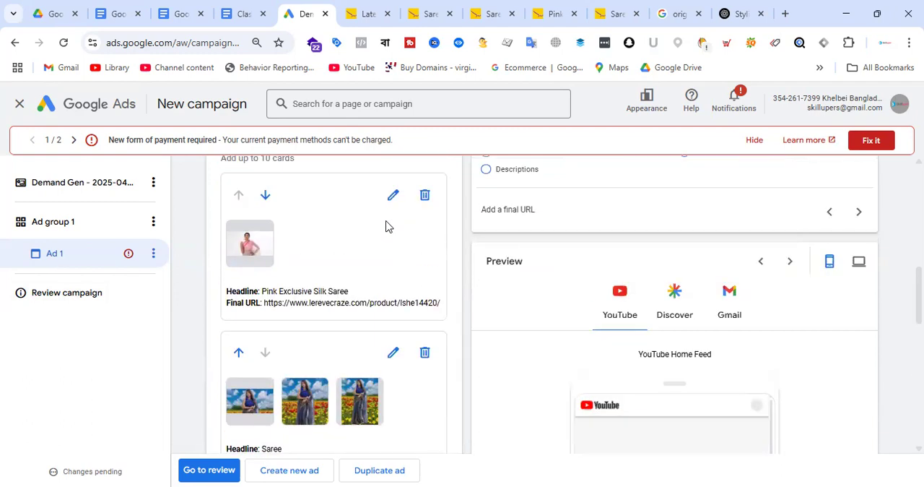
{"action": "scroll", "coordinate": [386, 226], "scroll_direction": "up", "scroll_amount": 3}
{"action": "scroll", "coordinate": [368, 242], "scroll_direction": "down", "scroll_amount": 2}
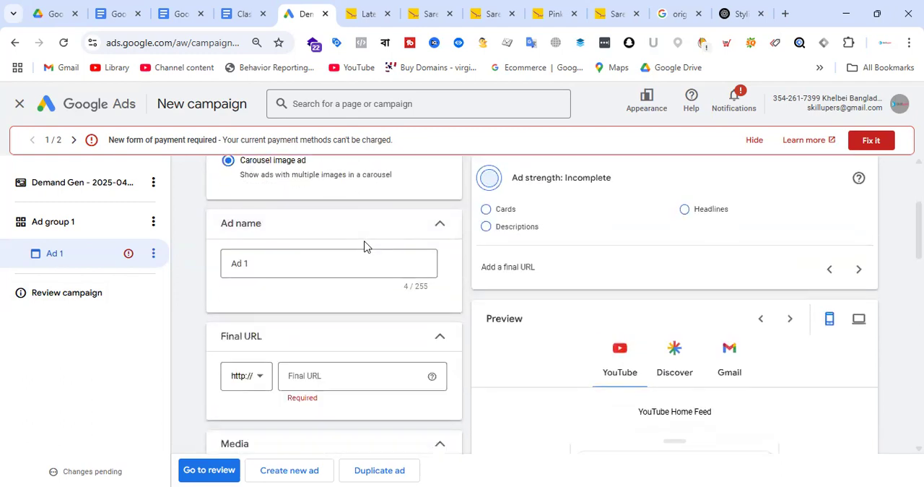
{"action": "left_click", "coordinate": [386, 7]}
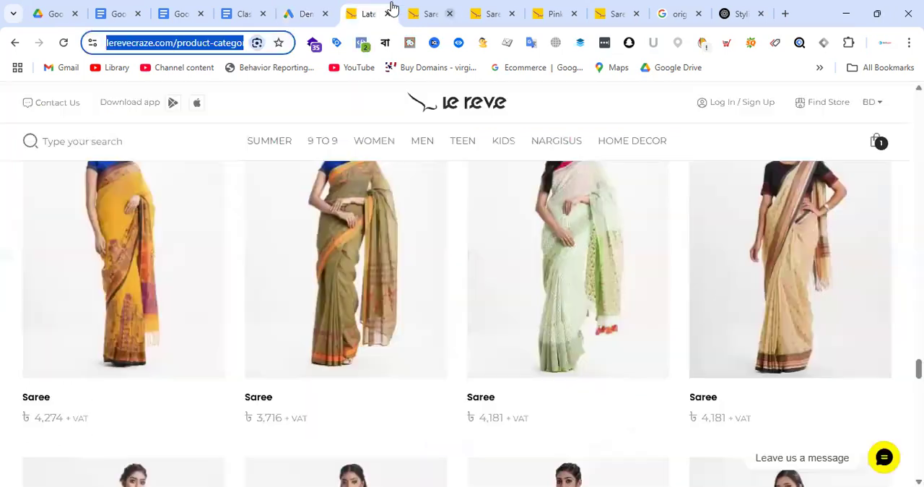
{"action": "left_click", "coordinate": [296, 13]}
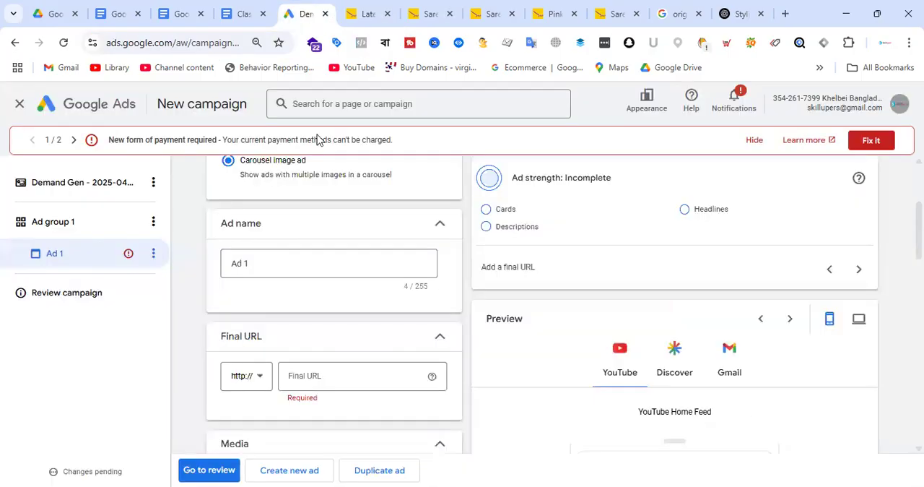
{"action": "left_click", "coordinate": [260, 380]}
{"action": "left_click", "coordinate": [244, 420]}
{"action": "left_click", "coordinate": [321, 374]}
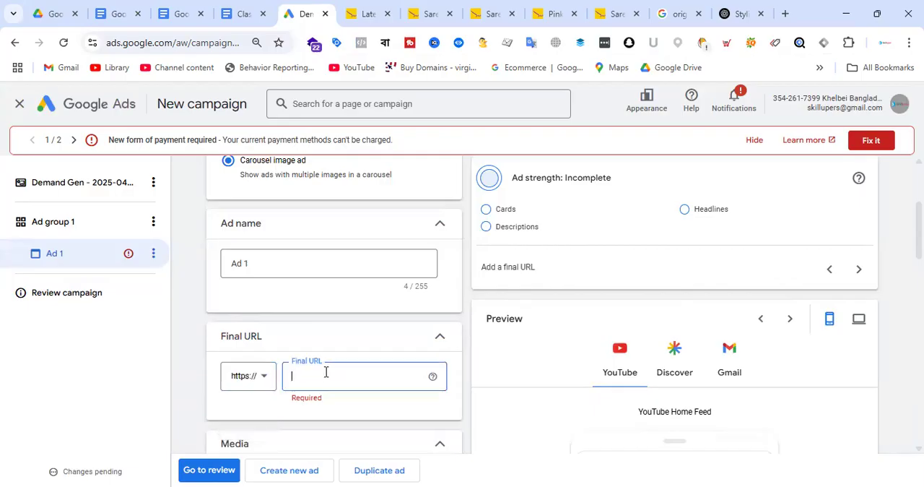
{"action": "key", "text": "ctrl+v"}
Examine the two cards' images and the ad strength hints to find which card breaks the same-aspect-ratio rule
{"action": "scroll", "coordinate": [389, 246], "scroll_direction": "down", "scroll_amount": 1}
{"action": "scroll", "coordinate": [389, 246], "scroll_direction": "down", "scroll_amount": 10}
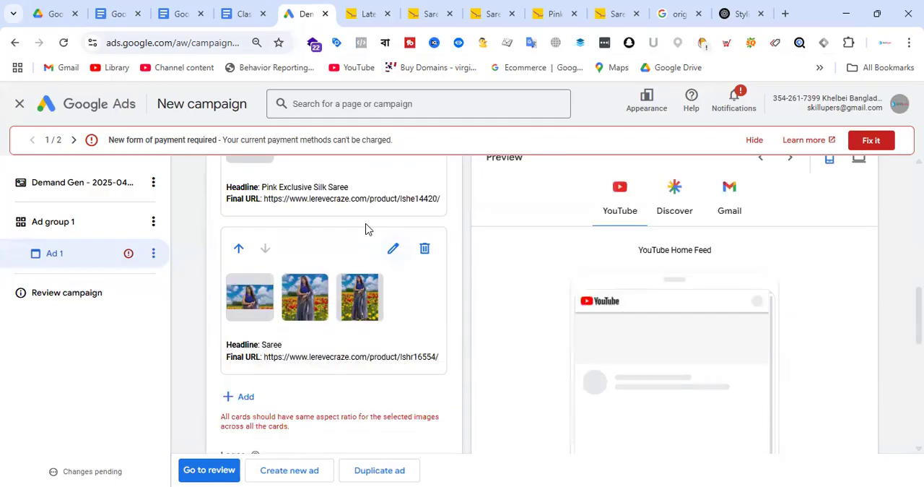
{"action": "scroll", "coordinate": [386, 229], "scroll_direction": "down", "scroll_amount": 3}
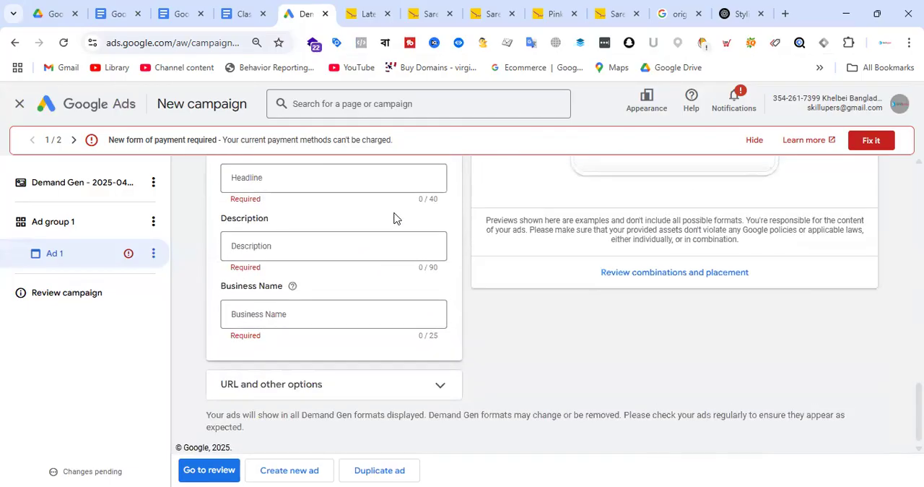
{"action": "scroll", "coordinate": [324, 262], "scroll_direction": "up", "scroll_amount": 3}
{"action": "scroll", "coordinate": [342, 250], "scroll_direction": "up", "scroll_amount": 3}
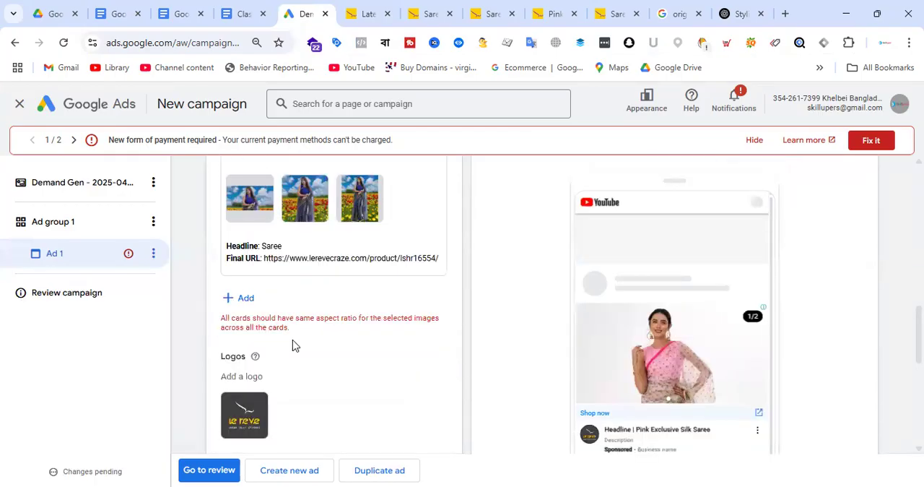
{"action": "scroll", "coordinate": [356, 314], "scroll_direction": "up", "scroll_amount": 4}
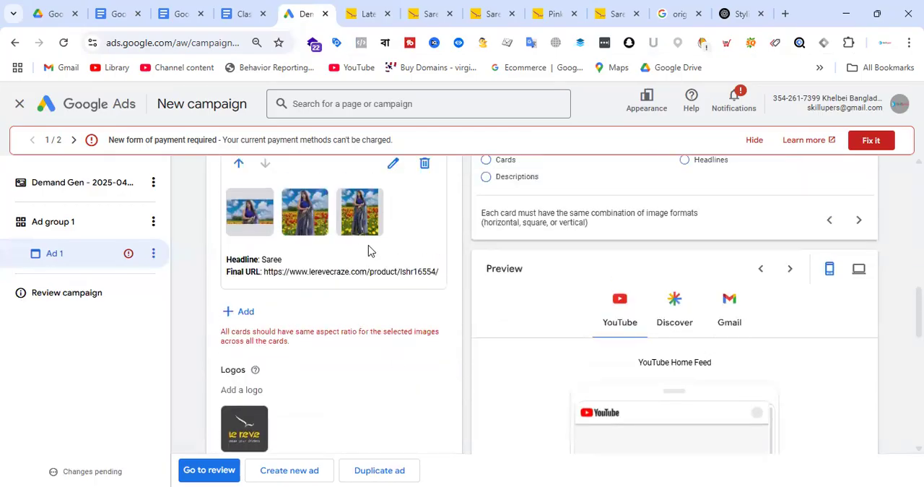
{"action": "scroll", "coordinate": [334, 287], "scroll_direction": "down", "scroll_amount": 3}
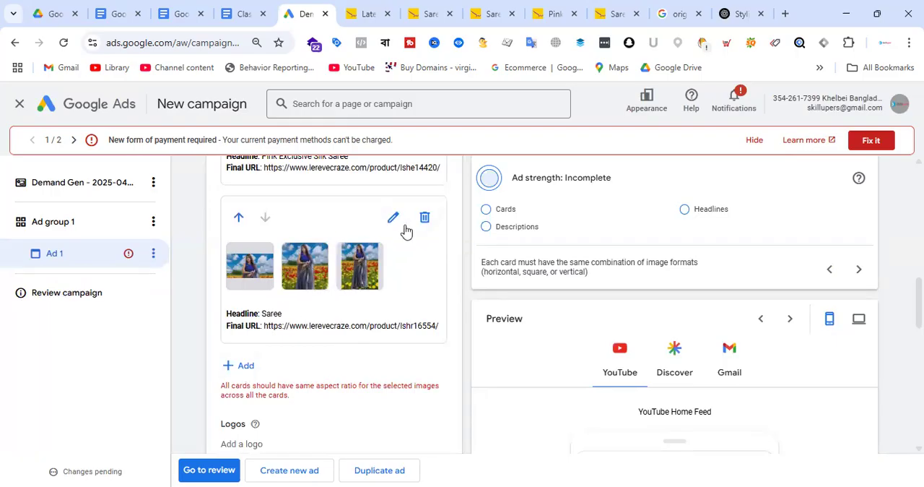
{"action": "scroll", "coordinate": [346, 272], "scroll_direction": "up", "scroll_amount": 5}
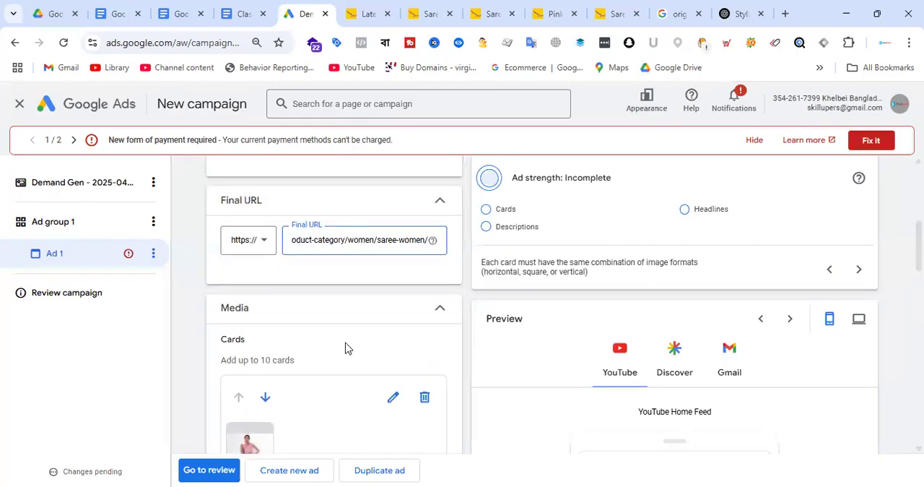
{"action": "scroll", "coordinate": [345, 348], "scroll_direction": "down", "scroll_amount": 2}
{"action": "scroll", "coordinate": [383, 282], "scroll_direction": "down", "scroll_amount": 3}
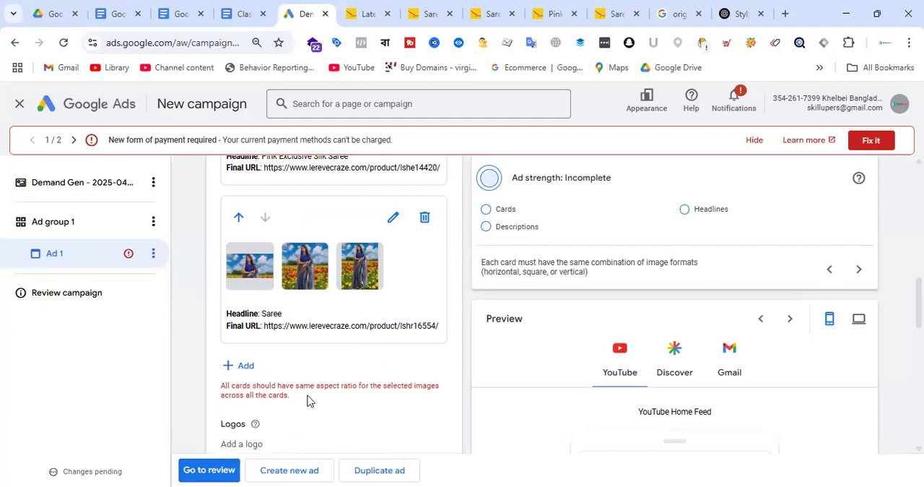
{"action": "scroll", "coordinate": [353, 270], "scroll_direction": "up", "scroll_amount": 4}
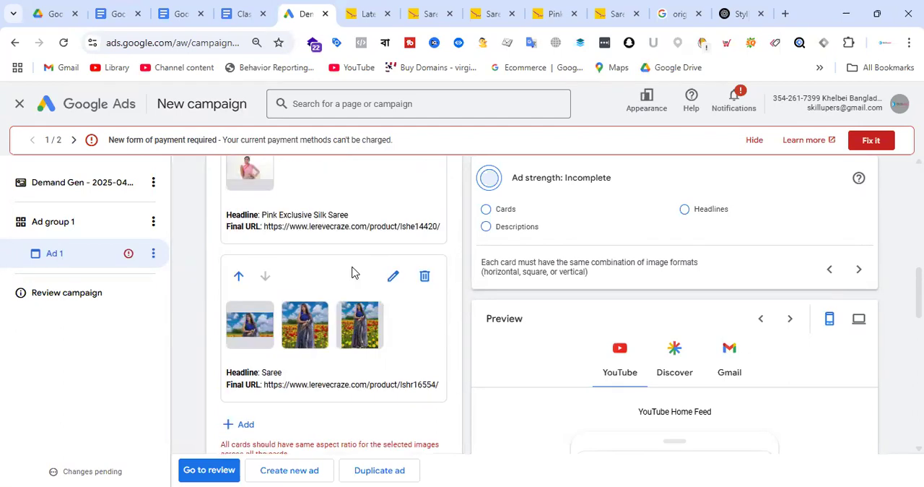
{"action": "scroll", "coordinate": [330, 372], "scroll_direction": "down", "scroll_amount": 5}
{"action": "scroll", "coordinate": [326, 239], "scroll_direction": "up", "scroll_amount": 2}
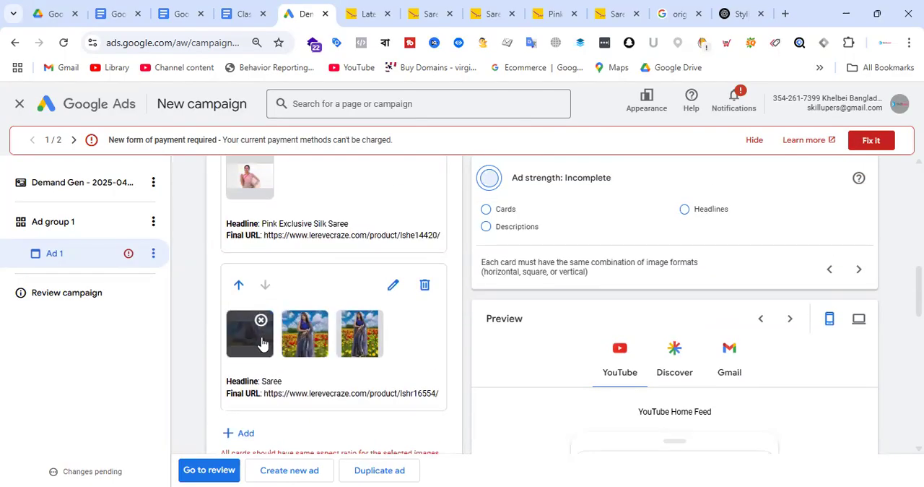
Review the second card's images in its details and close the card without changes
{"action": "left_click", "coordinate": [394, 286]}
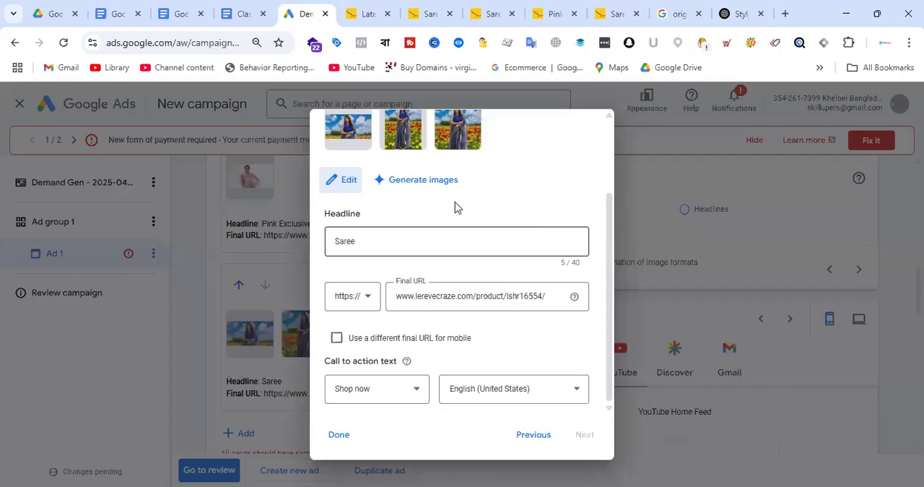
{"action": "scroll", "coordinate": [447, 230], "scroll_direction": "up", "scroll_amount": 2}
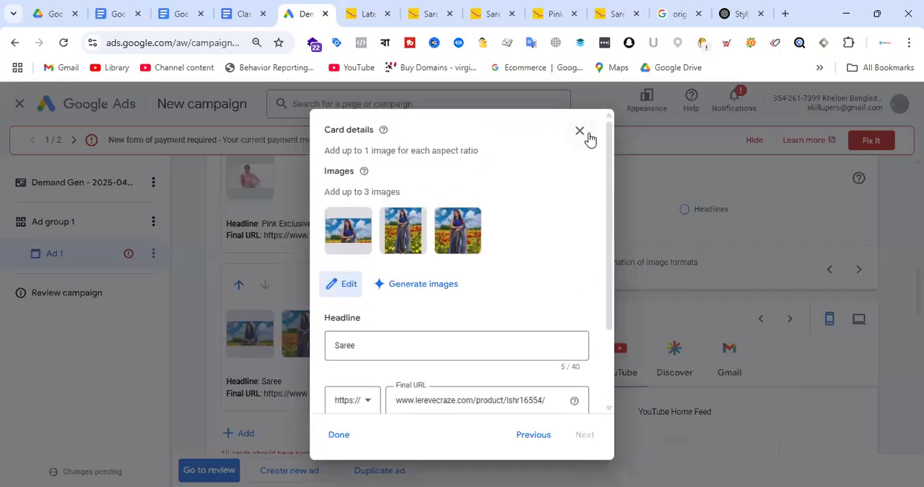
{"action": "left_click", "coordinate": [585, 134]}
Examine the details of the Pink Exclusive Silk Saree card, including its images, final URL and call to action
{"action": "scroll", "coordinate": [260, 274], "scroll_direction": "up", "scroll_amount": 3}
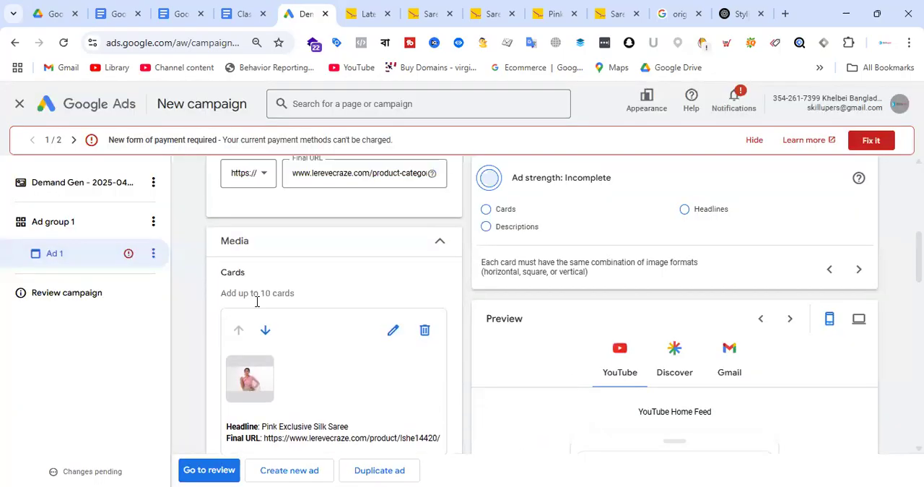
{"action": "left_click", "coordinate": [393, 329]}
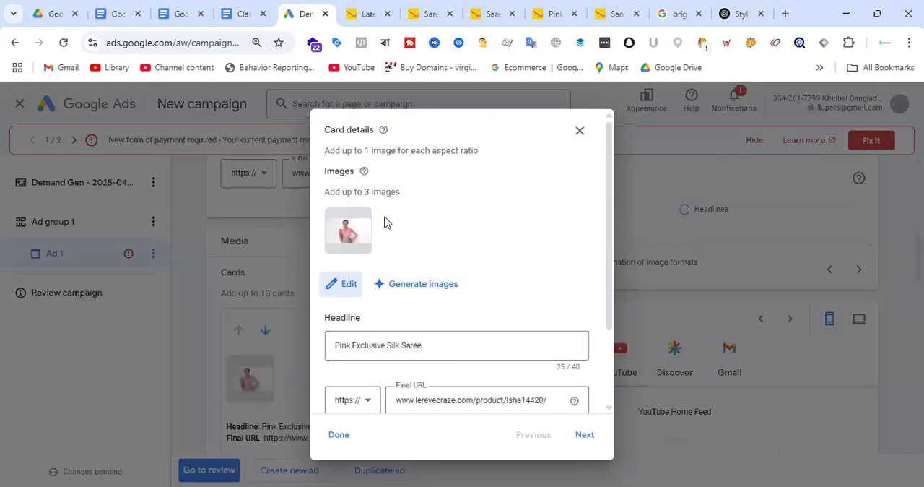
{"action": "scroll", "coordinate": [483, 226], "scroll_direction": "down", "scroll_amount": 1}
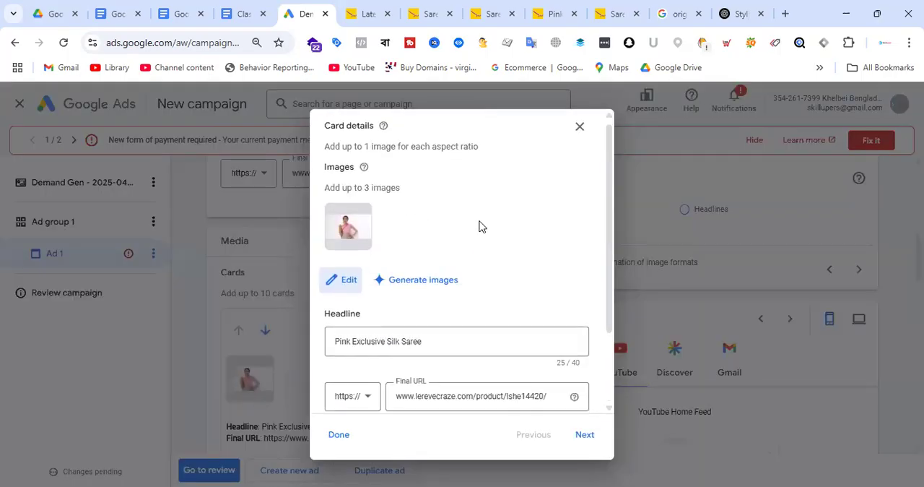
{"action": "scroll", "coordinate": [480, 228], "scroll_direction": "down", "scroll_amount": 2}
{"action": "mouse_move", "coordinate": [357, 138]}
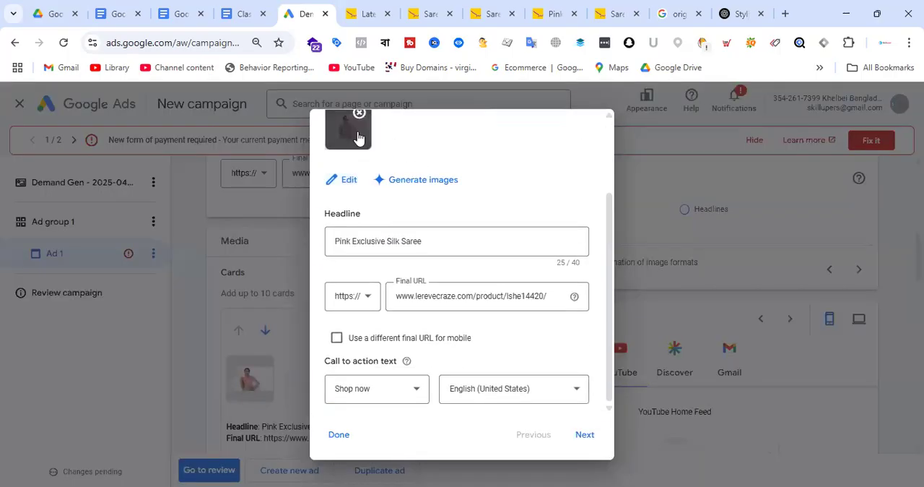
{"action": "scroll", "coordinate": [478, 287], "scroll_direction": "up", "scroll_amount": 3}
{"action": "scroll", "coordinate": [415, 205], "scroll_direction": "down", "scroll_amount": 3}
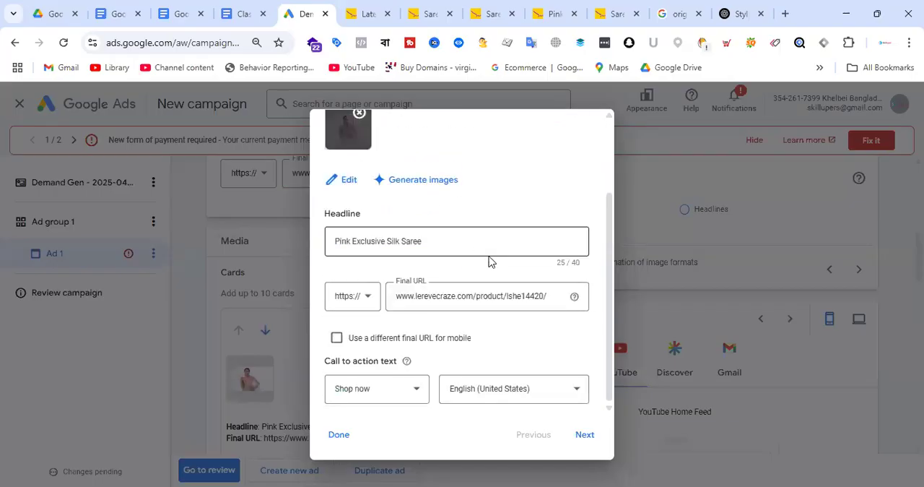
{"action": "scroll", "coordinate": [515, 287], "scroll_direction": "up", "scroll_amount": 3}
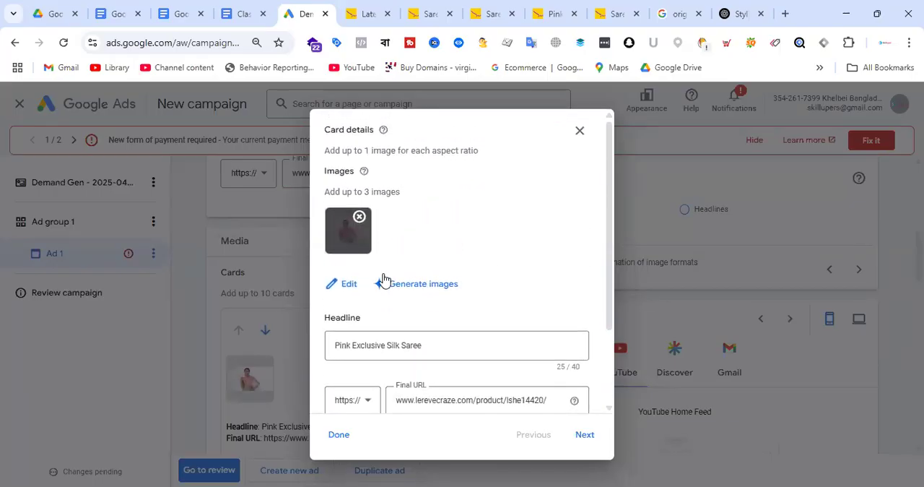
Add a 1:1 crop of the pink saree image to the first card alongside the 1.91:1 crop
{"action": "left_click", "coordinate": [343, 284]}
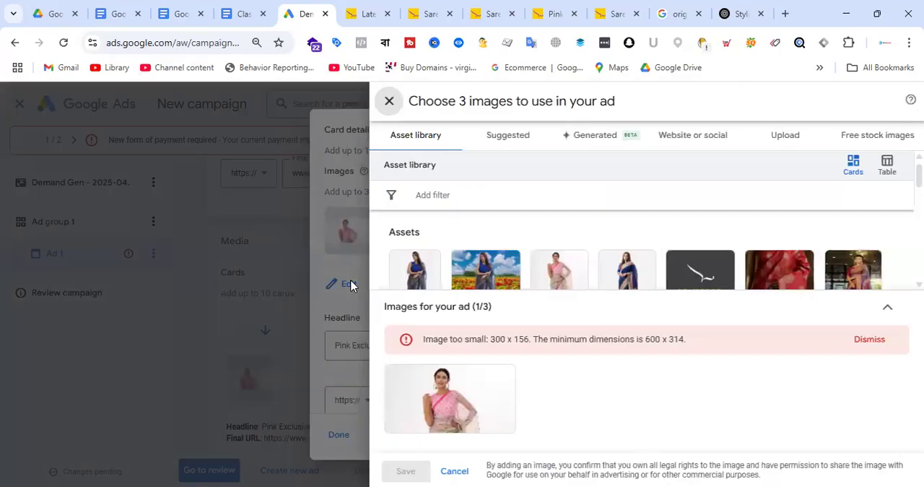
{"action": "left_click", "coordinate": [479, 420]}
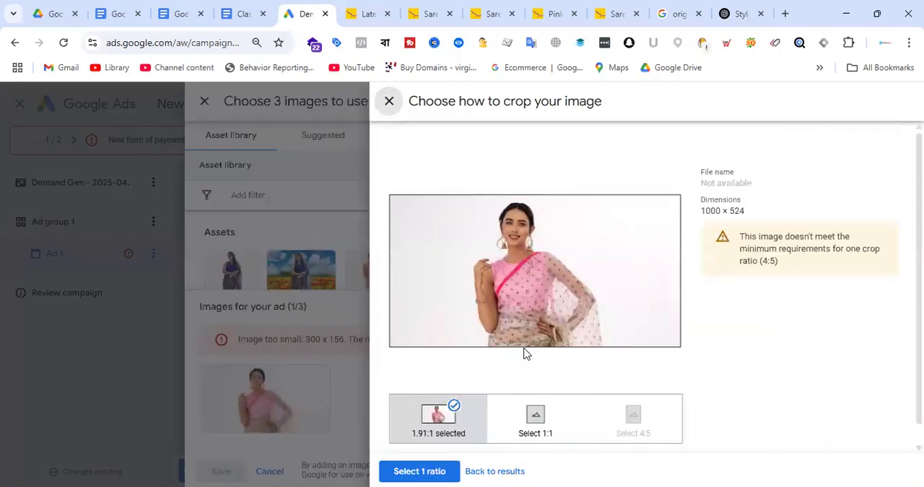
{"action": "scroll", "coordinate": [527, 350], "scroll_direction": "down", "scroll_amount": 1}
{"action": "left_click", "coordinate": [545, 404]}
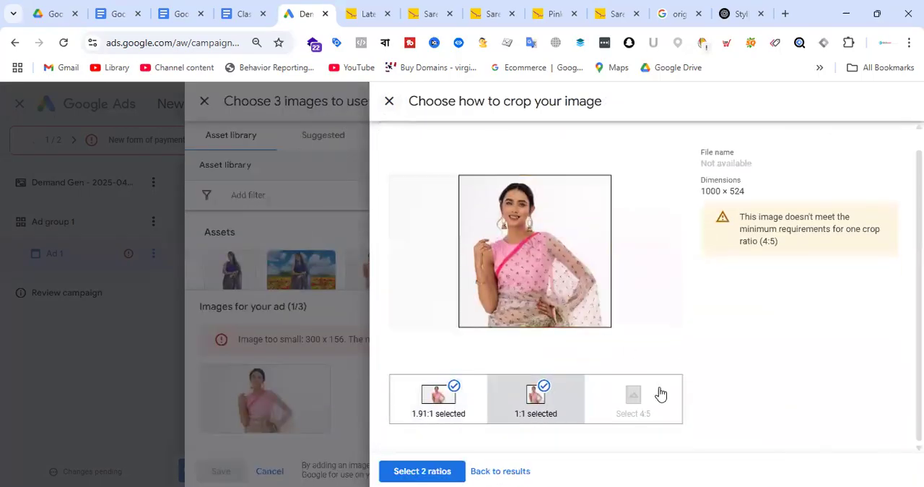
{"action": "left_click", "coordinate": [444, 472]}
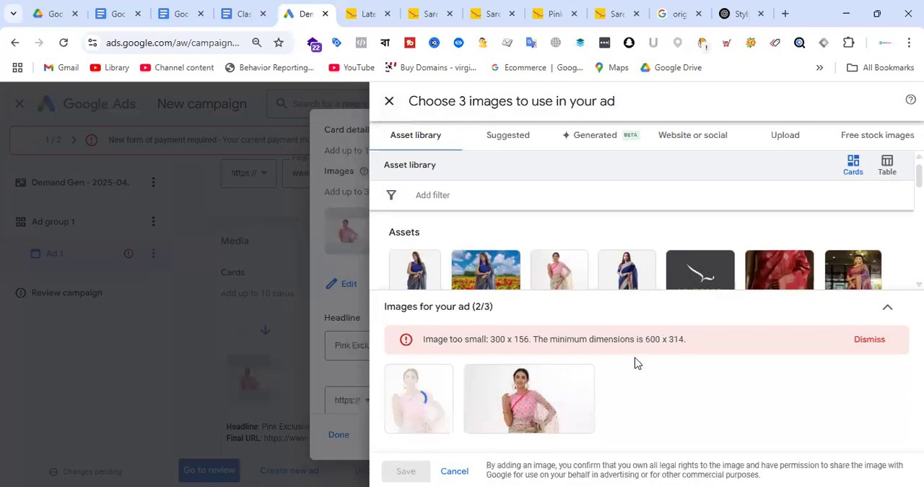
Recheck the crop ratios of both pink saree images, and save the images and the first card
{"action": "left_click", "coordinate": [546, 413]}
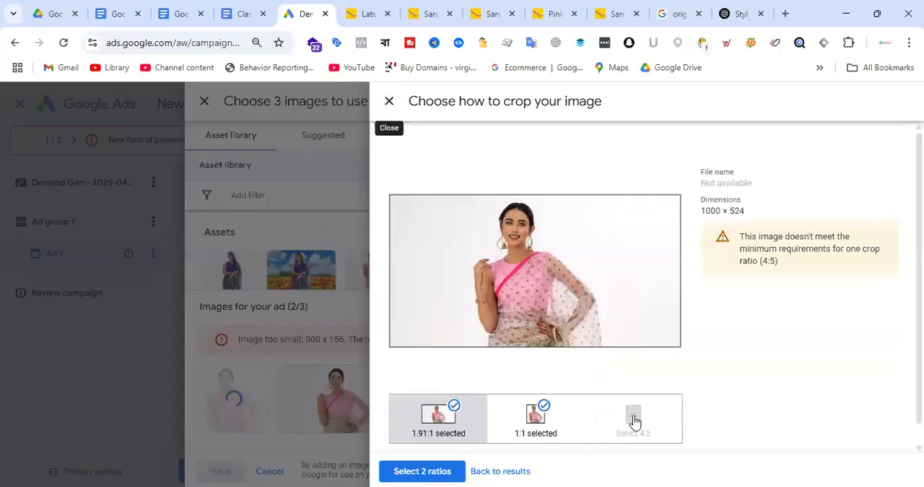
{"action": "left_click", "coordinate": [448, 472]}
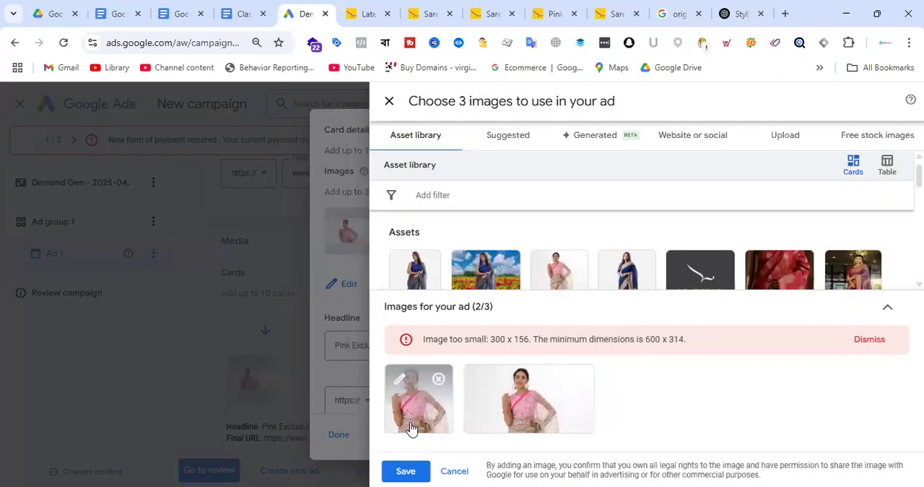
{"action": "left_click", "coordinate": [412, 412]}
{"action": "left_click", "coordinate": [425, 471]}
{"action": "left_click", "coordinate": [408, 471]}
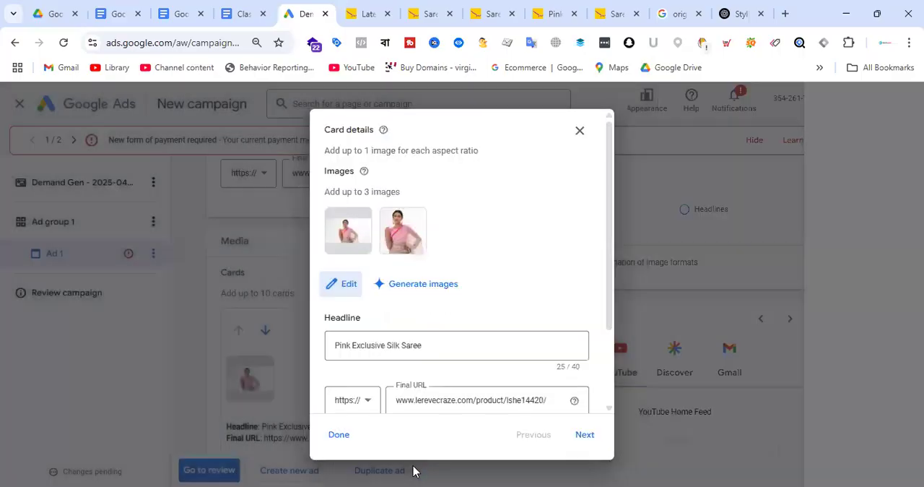
{"action": "scroll", "coordinate": [499, 260], "scroll_direction": "down", "scroll_amount": 2}
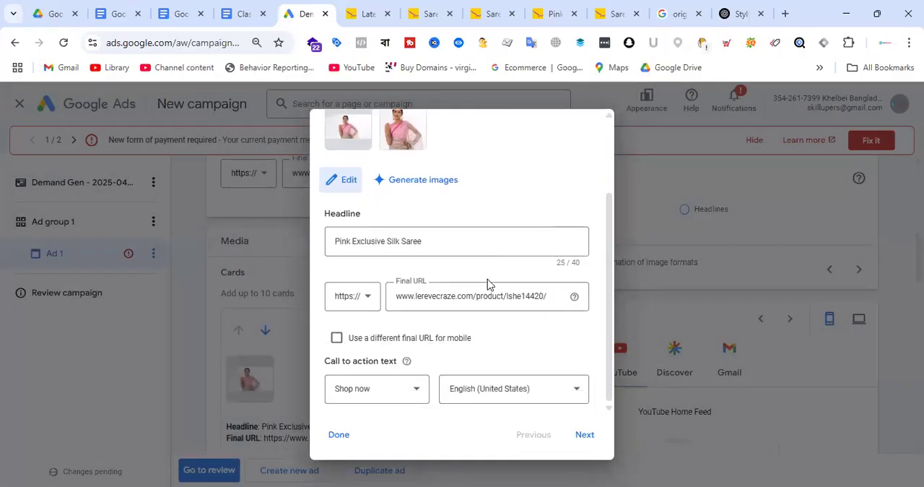
{"action": "left_click", "coordinate": [339, 434]}
Recrop the second card's square flower-field saree image to 1.91:1, 1:1 and 4:5
{"action": "scroll", "coordinate": [394, 275], "scroll_direction": "down", "scroll_amount": 5}
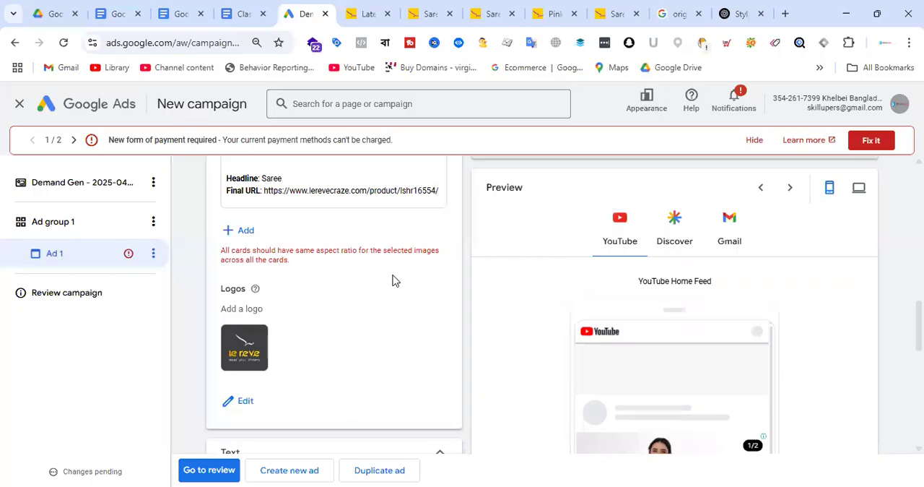
{"action": "scroll", "coordinate": [389, 284], "scroll_direction": "up", "scroll_amount": 3}
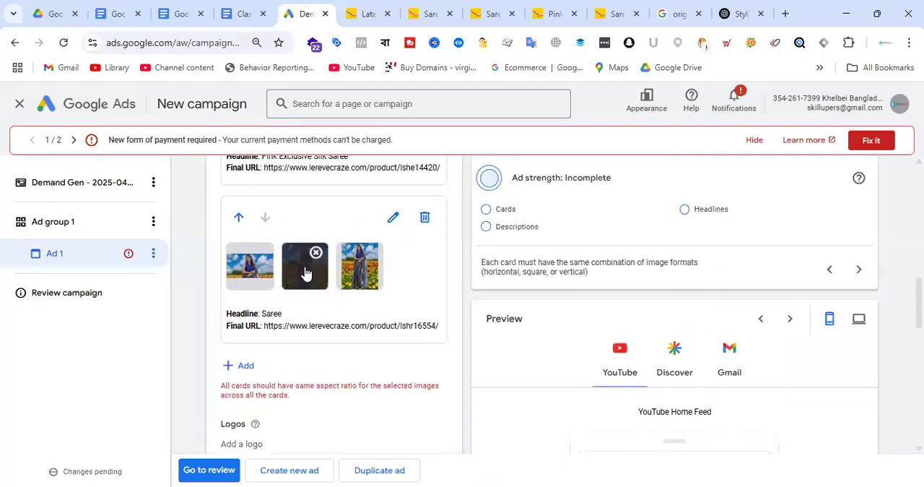
{"action": "left_click", "coordinate": [393, 216]}
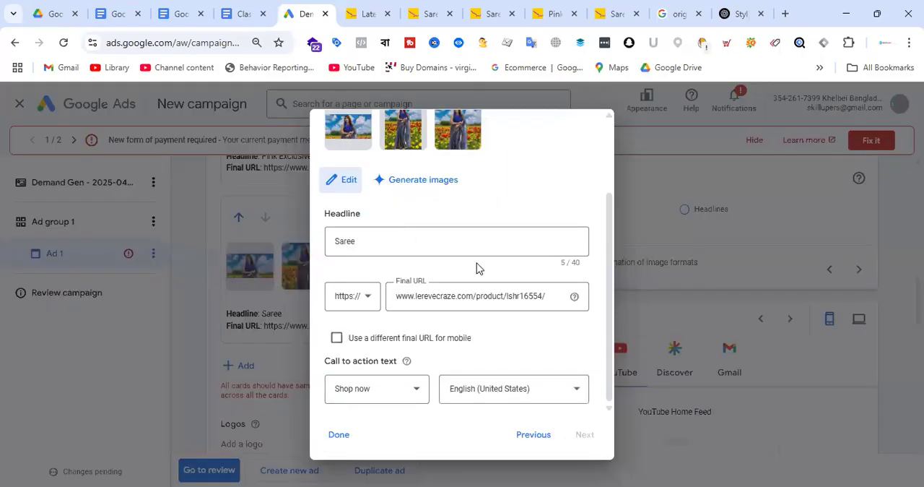
{"action": "scroll", "coordinate": [476, 269], "scroll_direction": "up", "scroll_amount": 2}
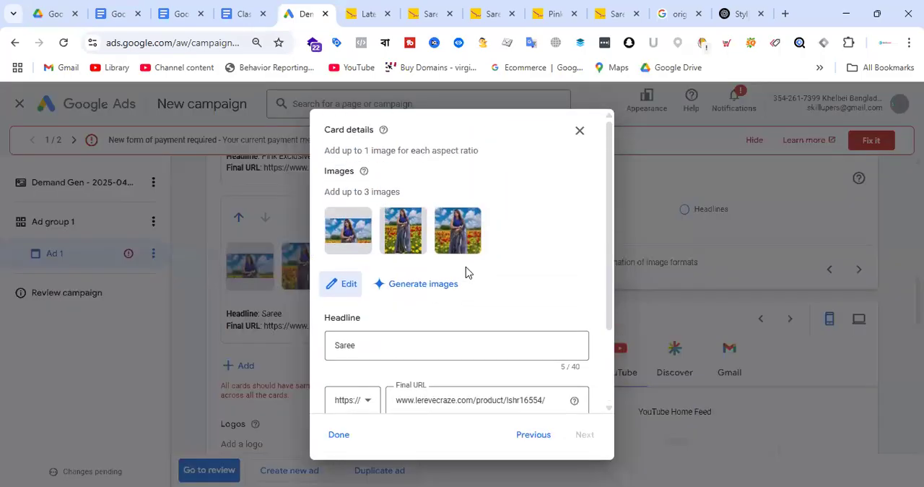
{"action": "left_click", "coordinate": [348, 285]}
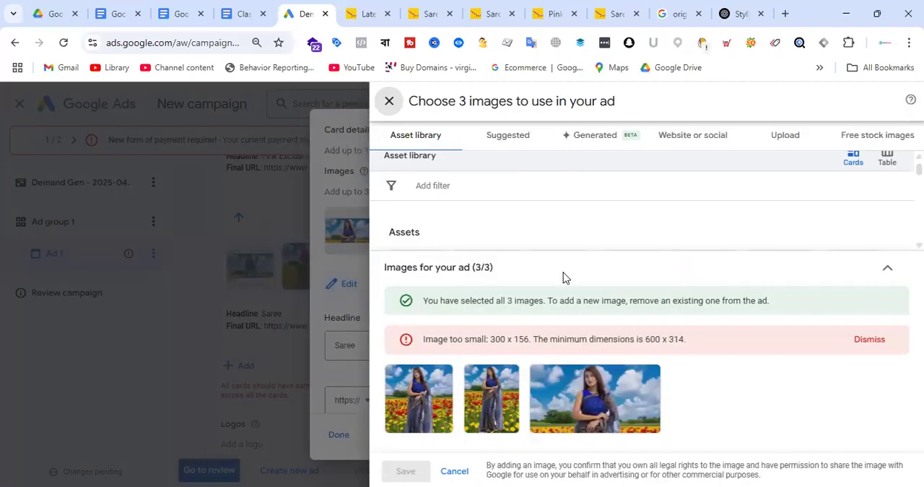
{"action": "left_click", "coordinate": [388, 421]}
{"action": "left_click", "coordinate": [438, 418]}
{"action": "left_click", "coordinate": [553, 412]}
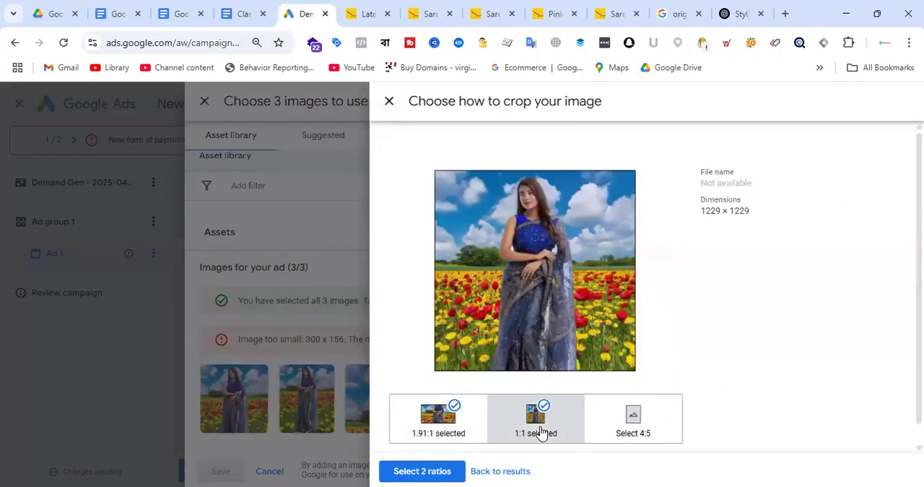
{"action": "left_click", "coordinate": [646, 417]}
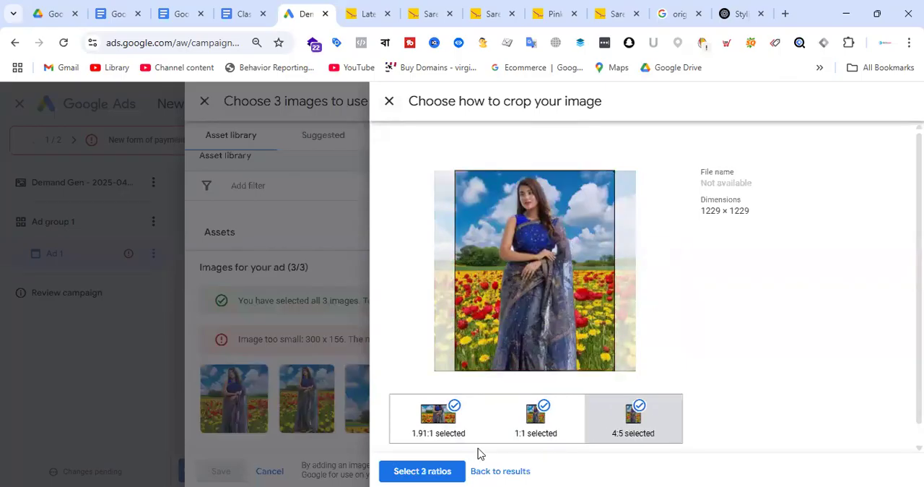
{"action": "left_click", "coordinate": [442, 471]}
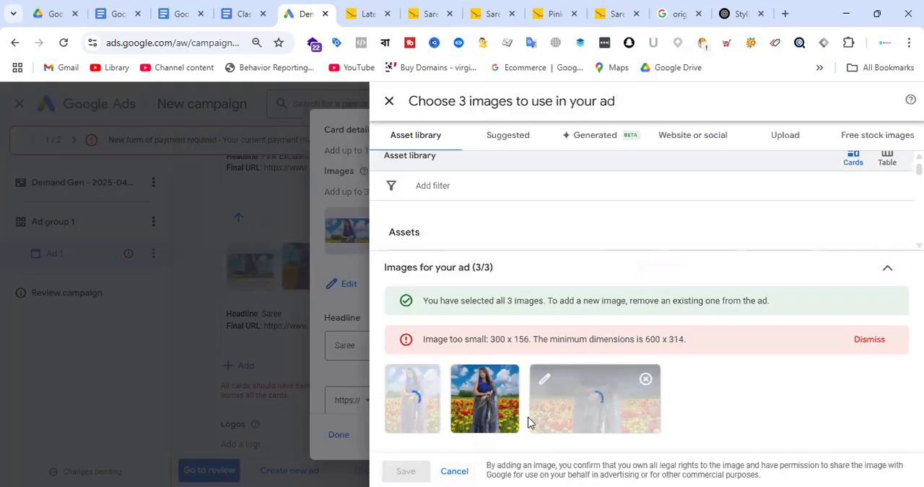
Check the second card's three crops, and save its images and the card
{"action": "left_click", "coordinate": [486, 401]}
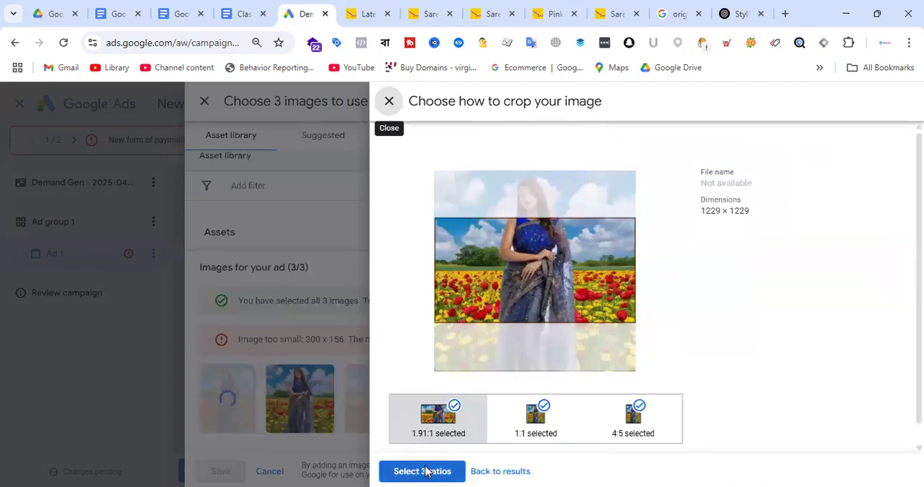
{"action": "left_click", "coordinate": [390, 101]}
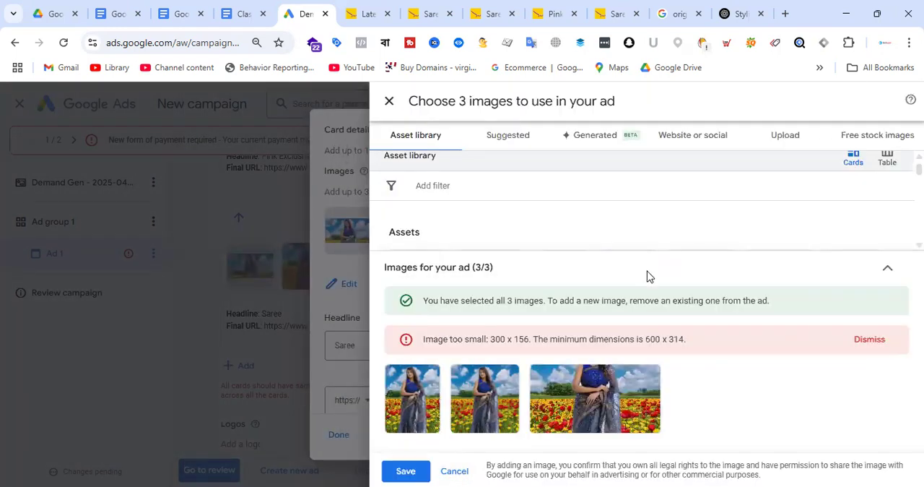
{"action": "left_click", "coordinate": [409, 471]}
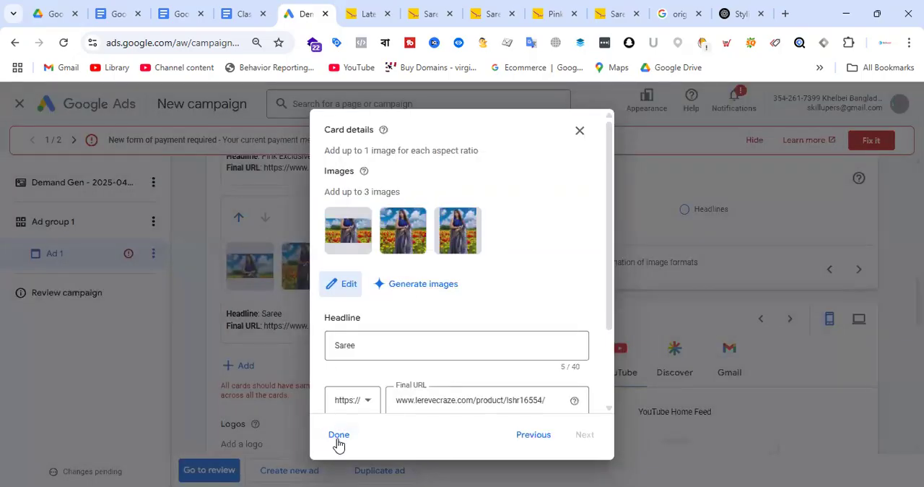
{"action": "left_click", "coordinate": [338, 436]}
Reopen the first card's images and reapply the 1.91:1 and 1:1 ratios to the horizontal pink saree image
{"action": "scroll", "coordinate": [352, 340], "scroll_direction": "up", "scroll_amount": 4}
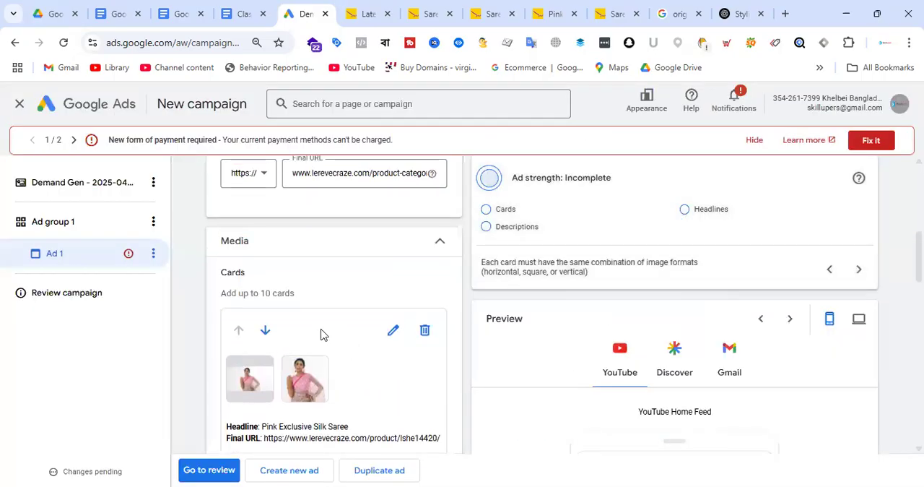
{"action": "mouse_move", "coordinate": [254, 390]}
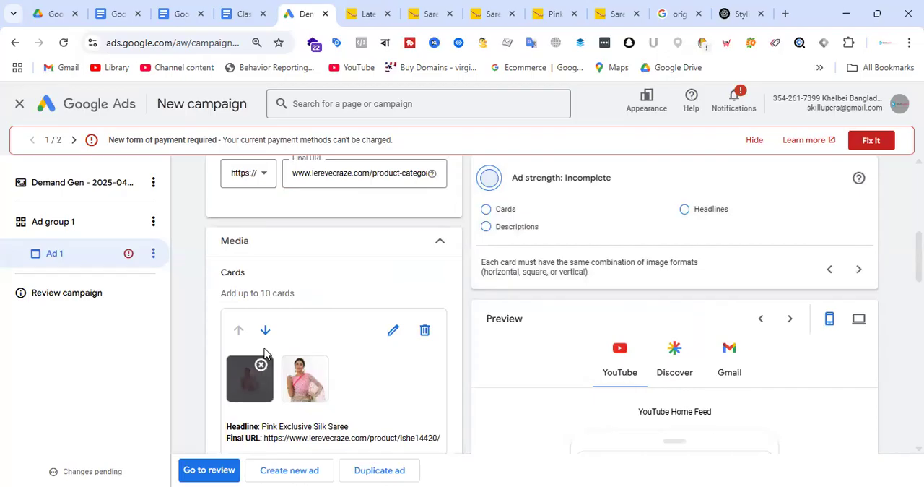
{"action": "left_click", "coordinate": [392, 330]}
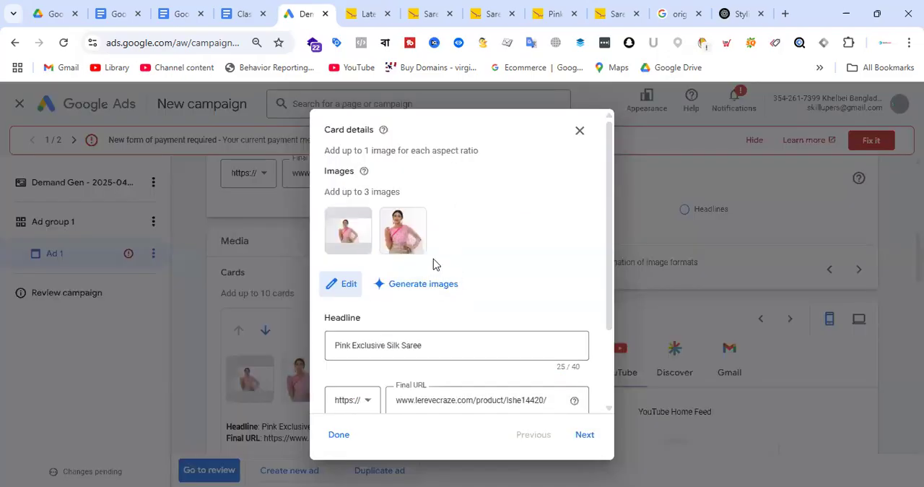
{"action": "mouse_move", "coordinate": [356, 239]}
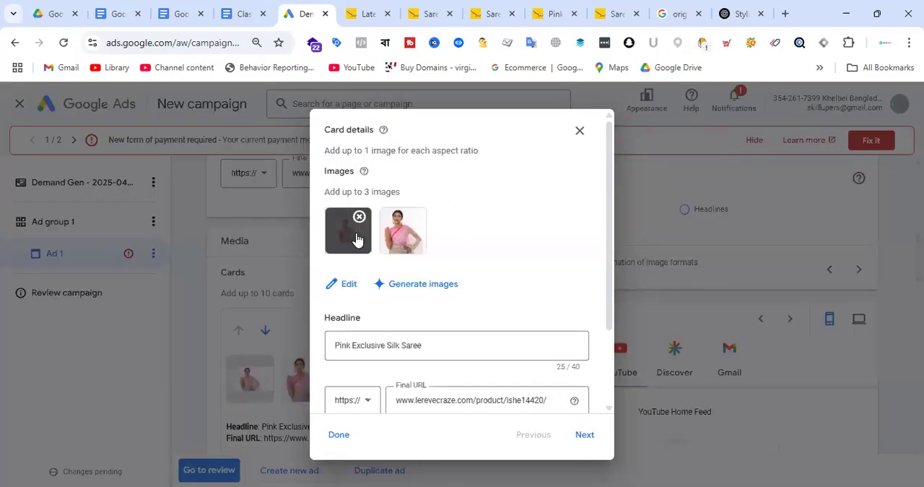
{"action": "left_click", "coordinate": [345, 285]}
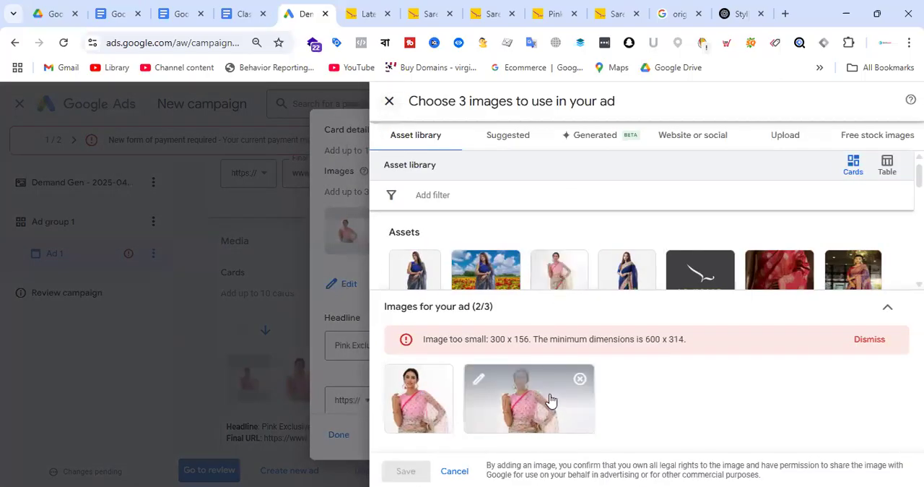
{"action": "left_click", "coordinate": [551, 404]}
{"action": "left_click", "coordinate": [538, 404]}
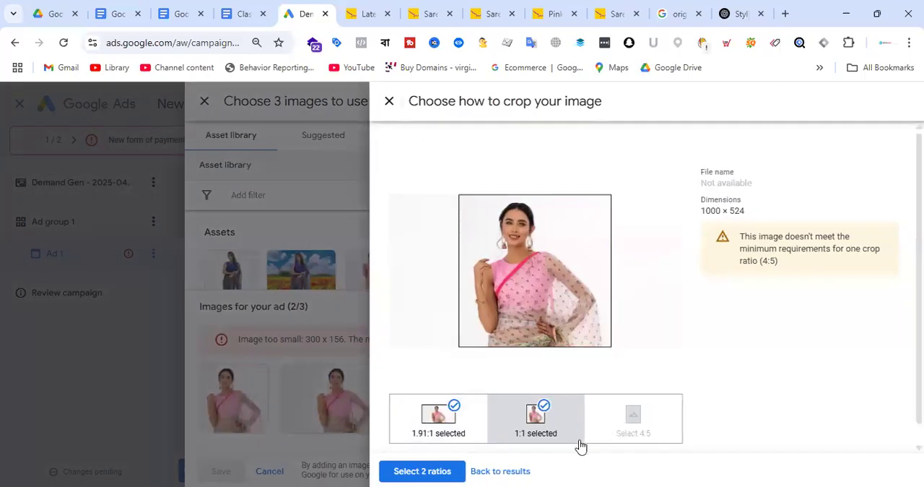
{"action": "left_click", "coordinate": [446, 470]}
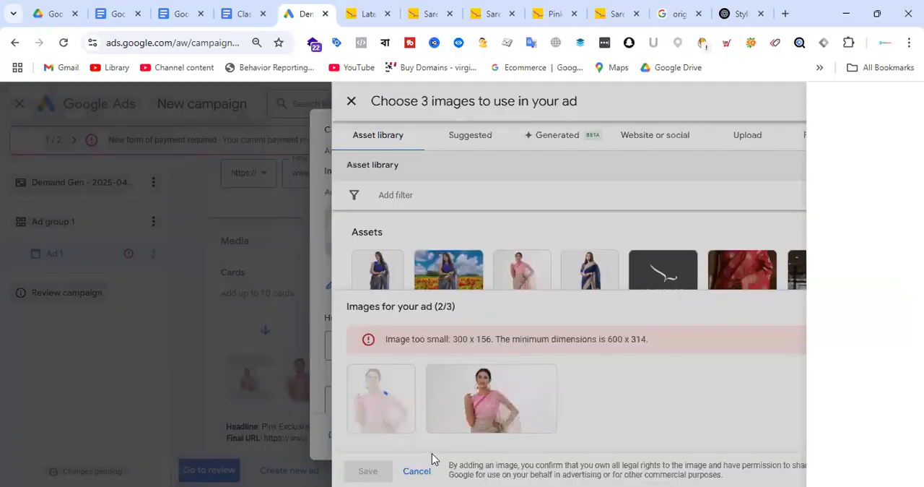
Shift the 1:1 crop of the square pink saree image slightly to the left and apply both ratios
{"action": "left_click", "coordinate": [432, 413]}
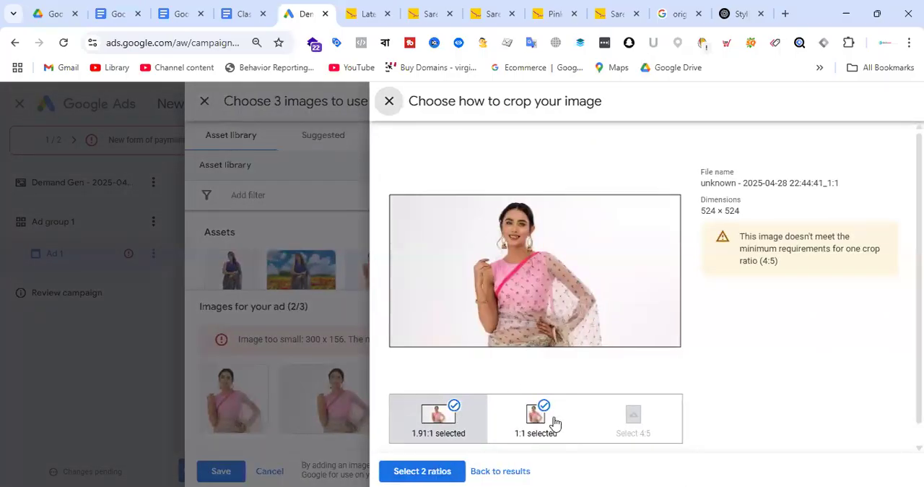
{"action": "left_click", "coordinate": [553, 421]}
{"action": "mouse_move", "coordinate": [561, 310]}
{"action": "left_mouse_down"}
{"action": "mouse_move", "coordinate": [499, 310]}
{"action": "mouse_move", "coordinate": [557, 311]}
{"action": "left_mouse_up"}
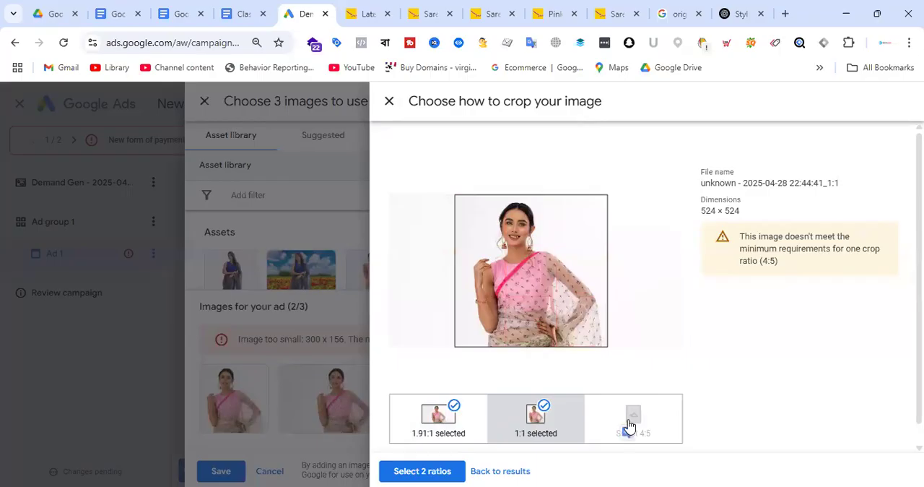
{"action": "left_click", "coordinate": [438, 471]}
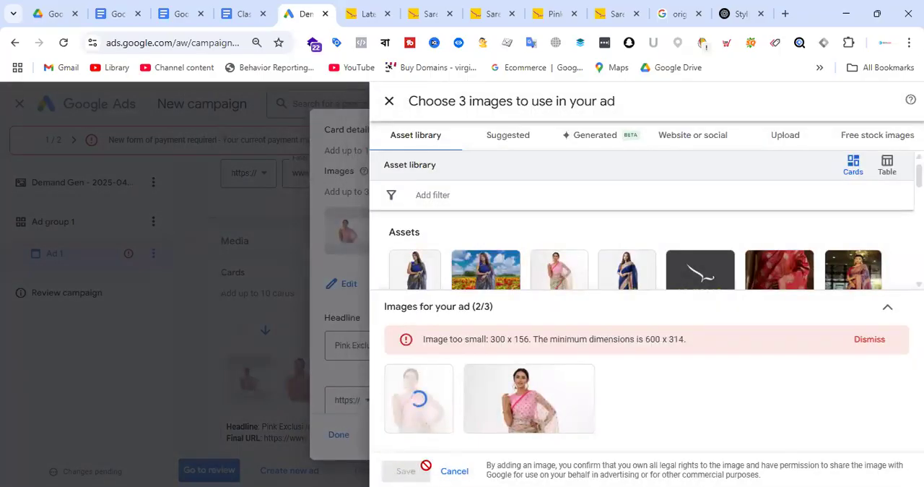
Browse the free stock images for the first card and preview the horizontal orange saree photo
{"action": "left_click", "coordinate": [682, 138]}
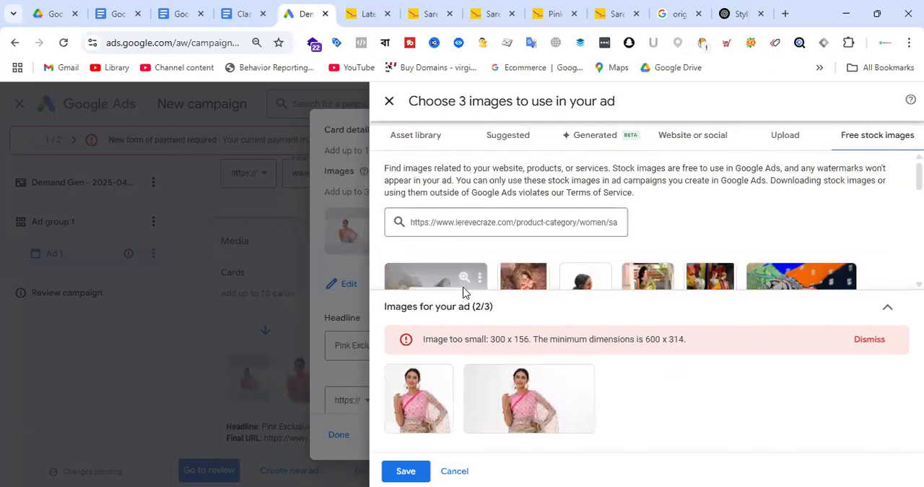
{"action": "left_click", "coordinate": [465, 286]}
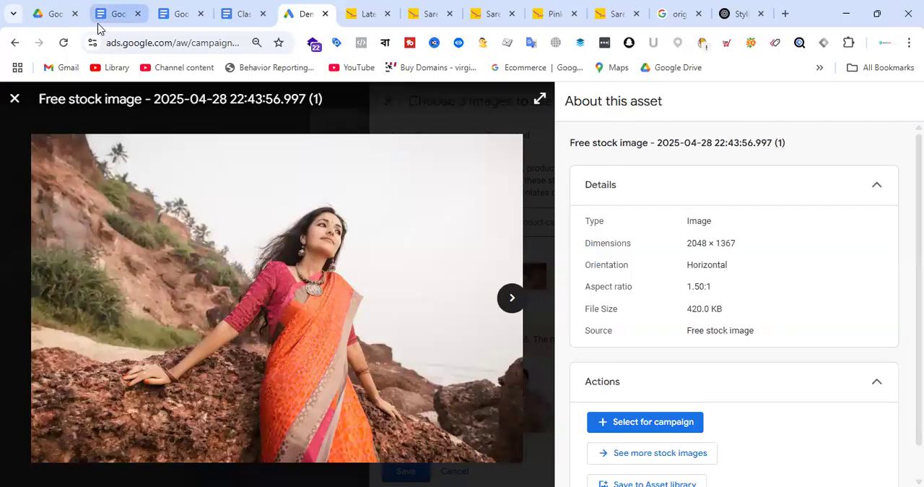
{"action": "left_click", "coordinate": [16, 100]}
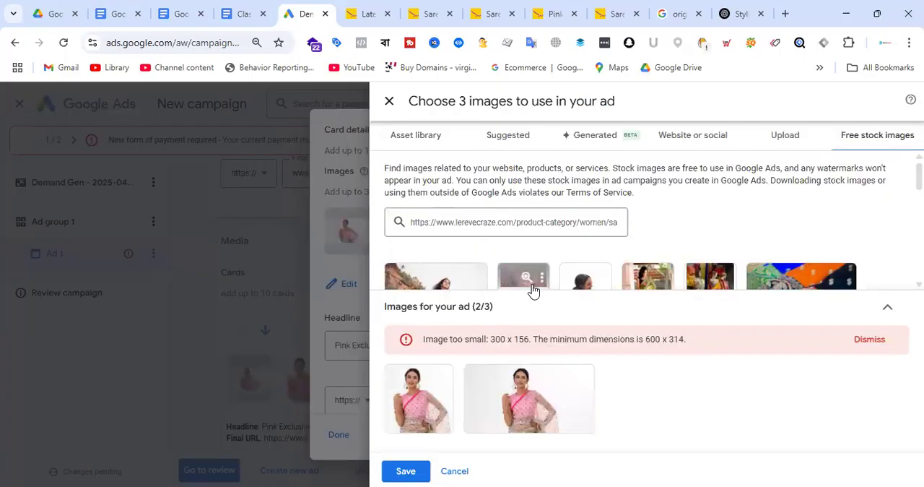
{"action": "scroll", "coordinate": [534, 246], "scroll_direction": "down", "scroll_amount": 2}
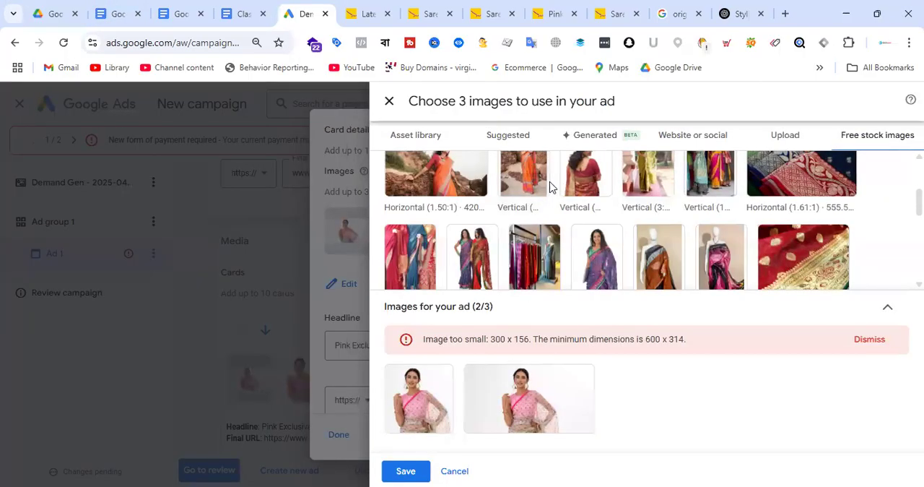
Replace the first card's images with the stock photo of a woman in a red saree, cropped to 1.91:1, 1:1 and 4:5, and save the card
{"action": "left_click", "coordinate": [585, 164]}
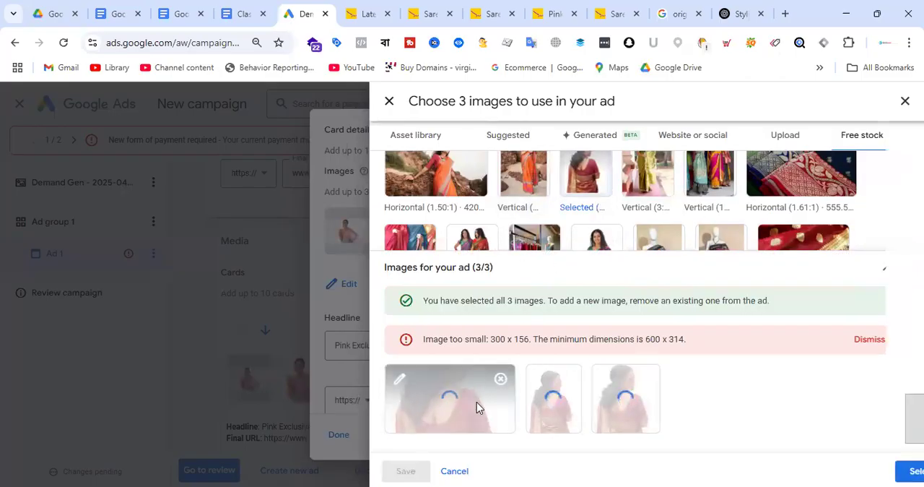
{"action": "left_click", "coordinate": [476, 402]}
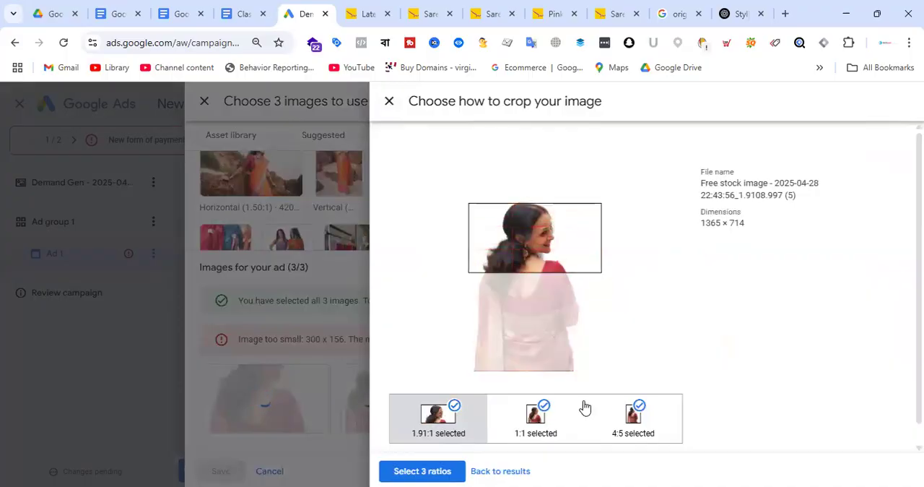
{"action": "left_click", "coordinate": [564, 426]}
{"action": "left_click", "coordinate": [633, 422]}
{"action": "left_click", "coordinate": [422, 471]}
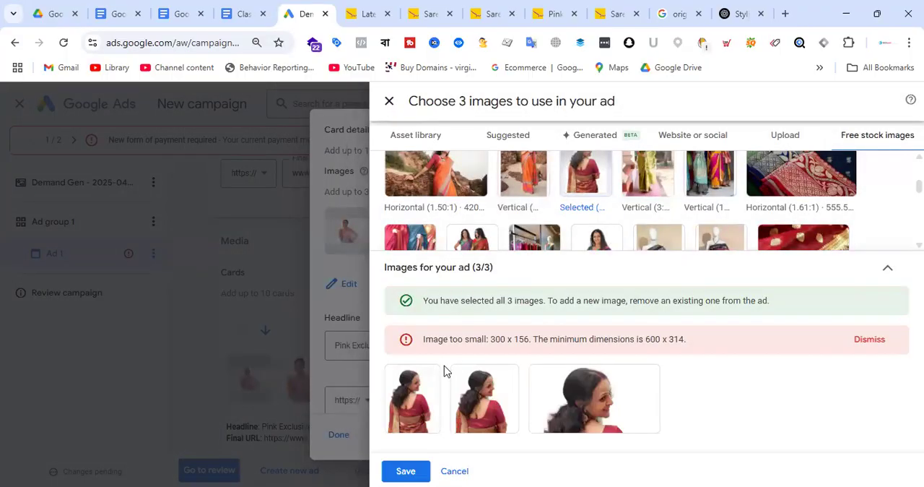
{"action": "left_click", "coordinate": [406, 470]}
{"action": "left_click", "coordinate": [338, 434]}
Check both carousel cards' images, headlines and final URLs, along with the logo, ad strength and preview
{"action": "scroll", "coordinate": [418, 401], "scroll_direction": "down", "scroll_amount": 10}
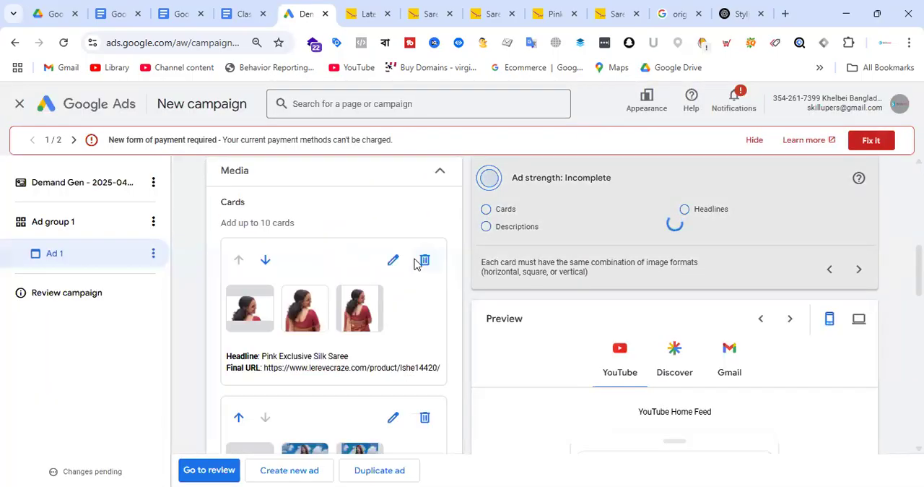
{"action": "scroll", "coordinate": [408, 325], "scroll_direction": "up", "scroll_amount": 10}
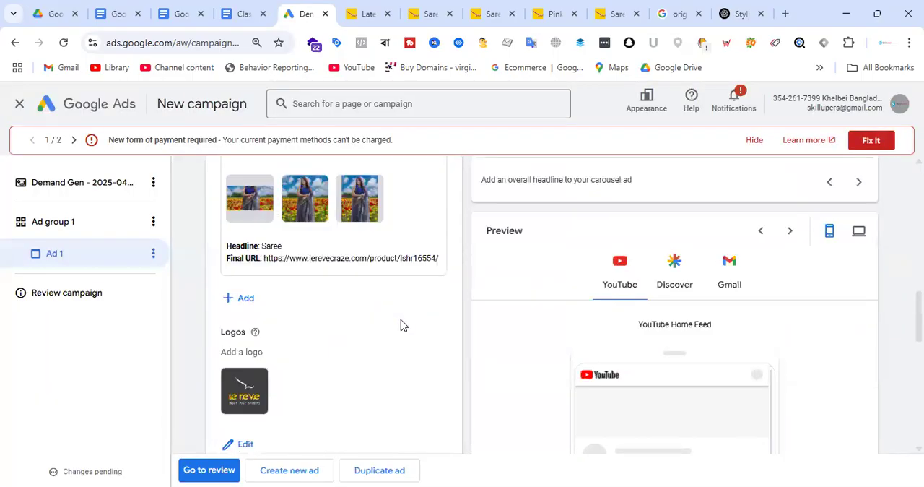
{"action": "scroll", "coordinate": [313, 219], "scroll_direction": "down", "scroll_amount": 3}
{"action": "scroll", "coordinate": [312, 218], "scroll_direction": "up", "scroll_amount": 3}
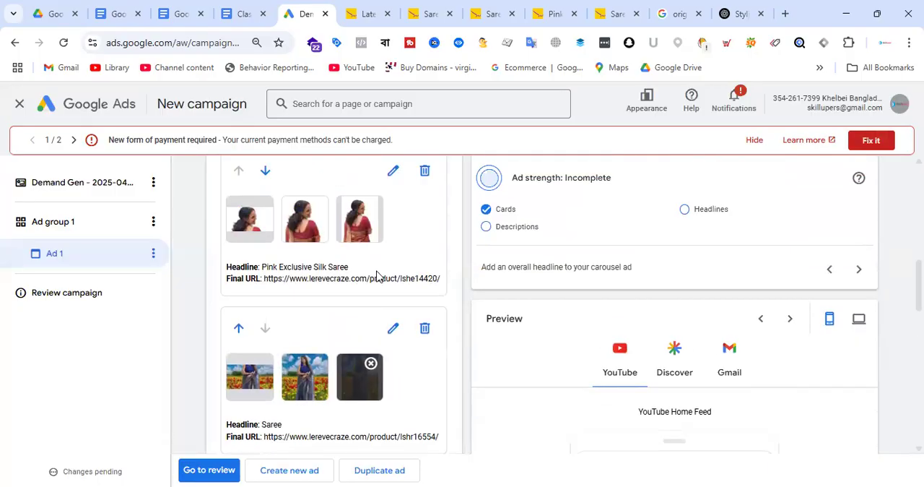
{"action": "scroll", "coordinate": [320, 220], "scroll_direction": "down", "scroll_amount": 3}
{"action": "scroll", "coordinate": [321, 220], "scroll_direction": "down", "scroll_amount": 2}
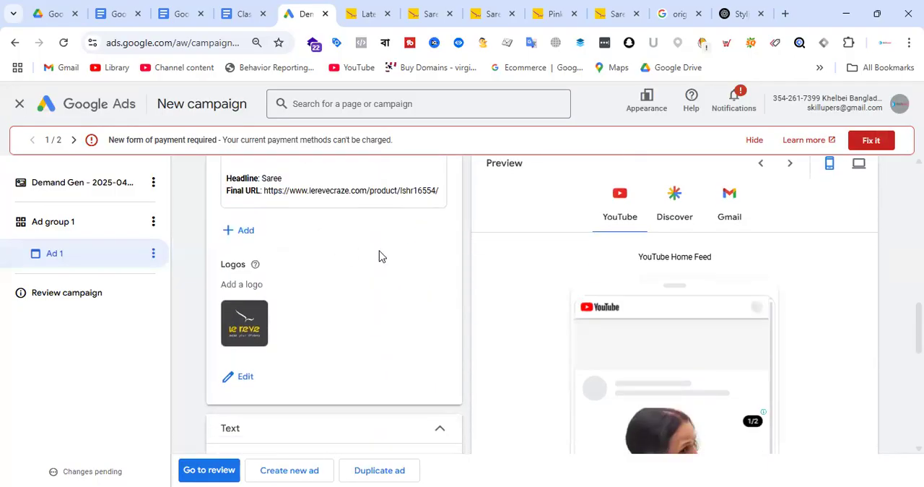
{"action": "scroll", "coordinate": [377, 256], "scroll_direction": "up", "scroll_amount": 3}
{"action": "scroll", "coordinate": [353, 289], "scroll_direction": "down", "scroll_amount": 2}
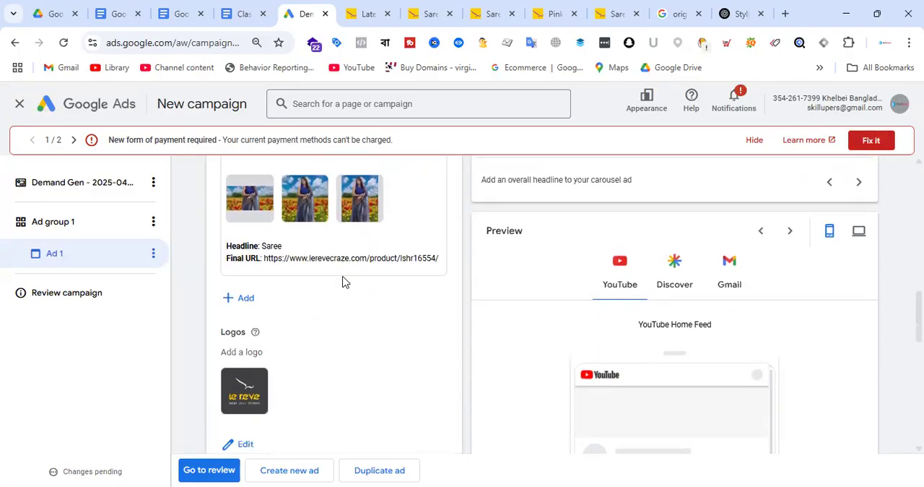
{"action": "scroll", "coordinate": [360, 231], "scroll_direction": "down", "scroll_amount": 2}
{"action": "scroll", "coordinate": [356, 233], "scroll_direction": "up", "scroll_amount": 4}
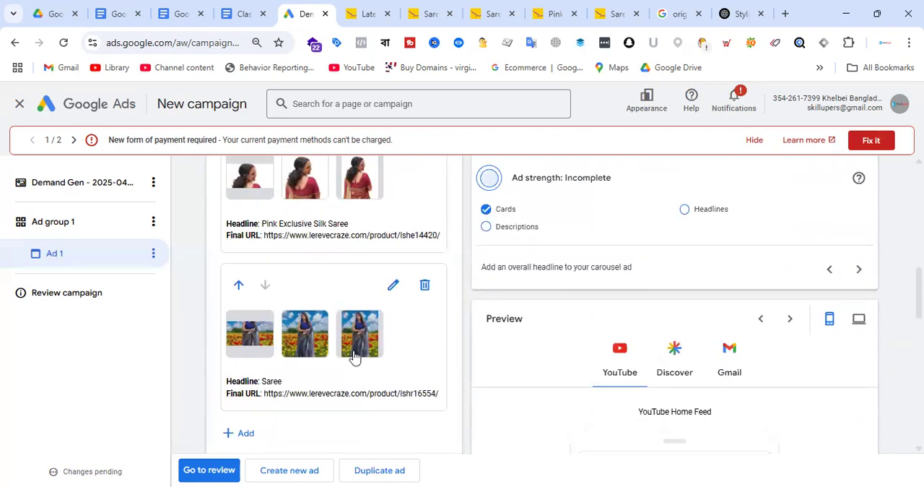
{"action": "scroll", "coordinate": [360, 289], "scroll_direction": "up", "scroll_amount": 4}
{"action": "scroll", "coordinate": [373, 279], "scroll_direction": "down", "scroll_amount": 2}
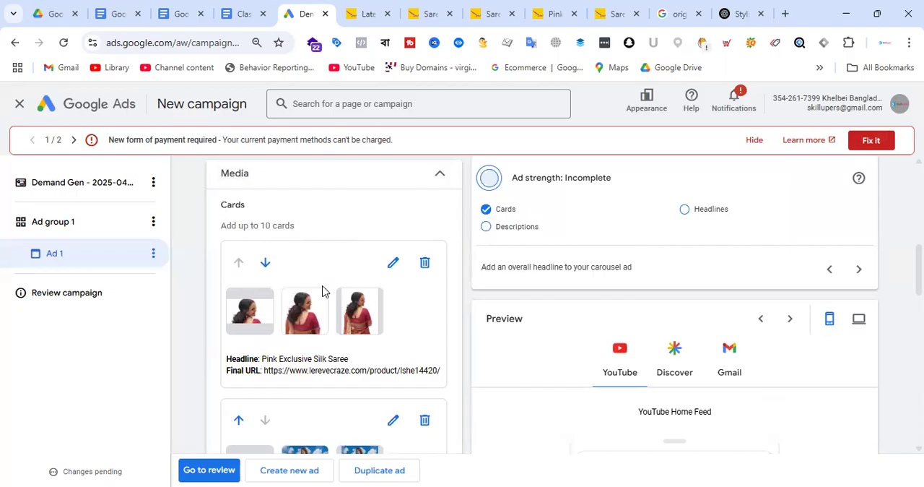
{"action": "scroll", "coordinate": [398, 292], "scroll_direction": "down", "scroll_amount": 5}
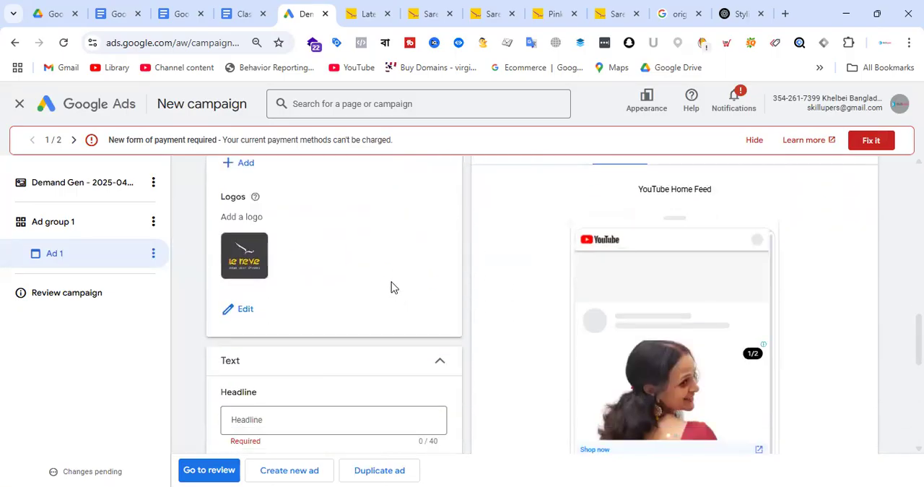
Use suggested headline "Online Shopping in Bangladesh" and description "Latest Style Saree Collection Price in Bangladesh", and set the business name to "Le Reve"
{"action": "scroll", "coordinate": [391, 287], "scroll_direction": "down", "scroll_amount": 3}
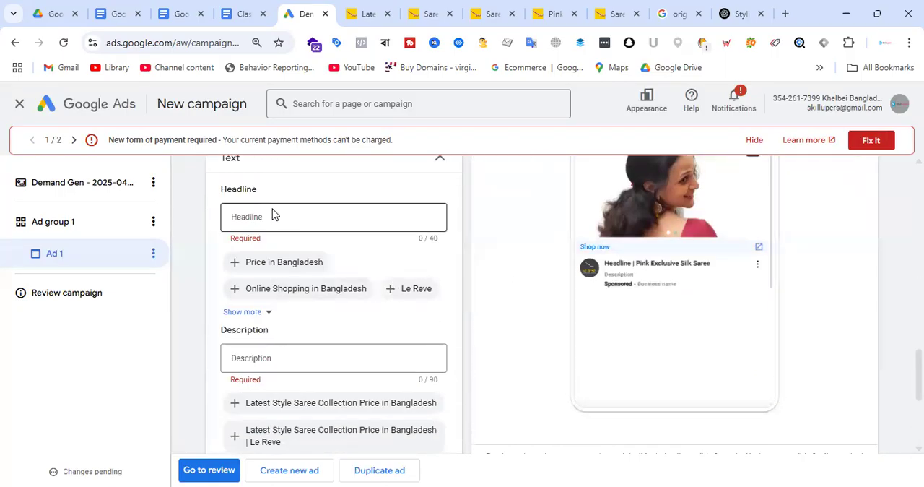
{"action": "left_click", "coordinate": [289, 293]}
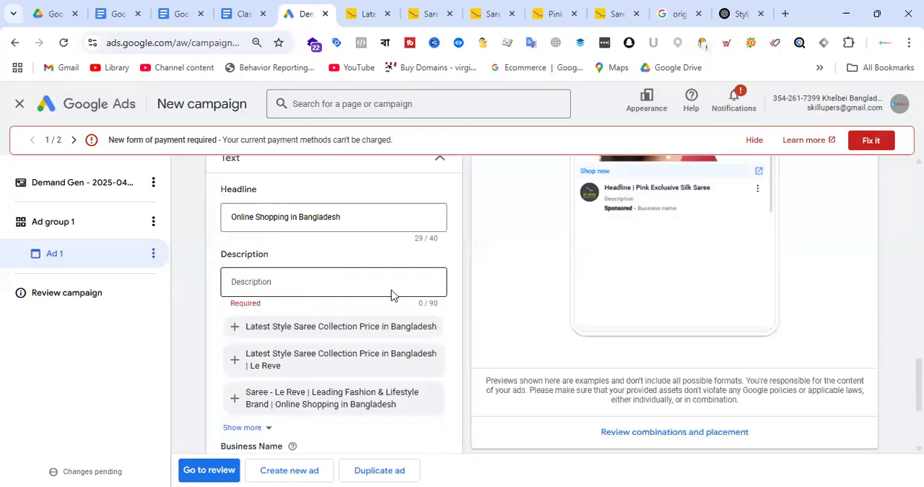
{"action": "left_click", "coordinate": [313, 325]}
{"action": "scroll", "coordinate": [372, 283], "scroll_direction": "down", "scroll_amount": 1}
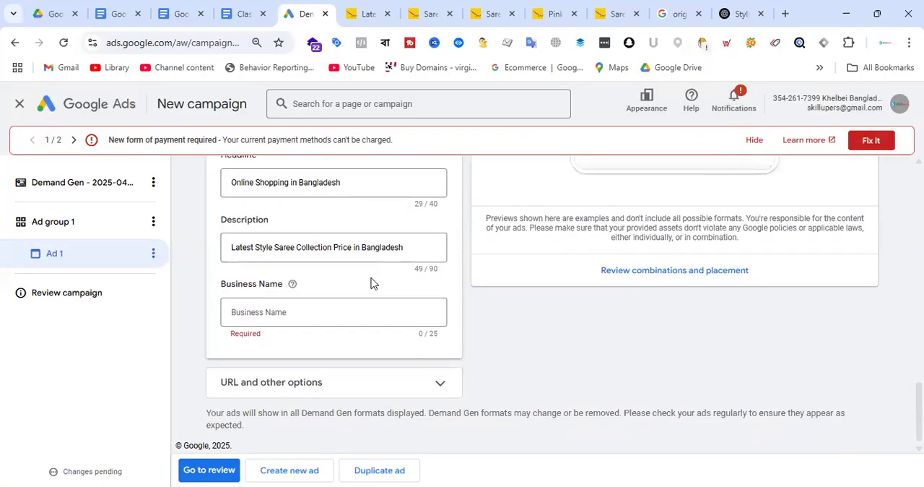
{"action": "left_click", "coordinate": [298, 318]}
{"action": "type", "text": "Le Reve"}
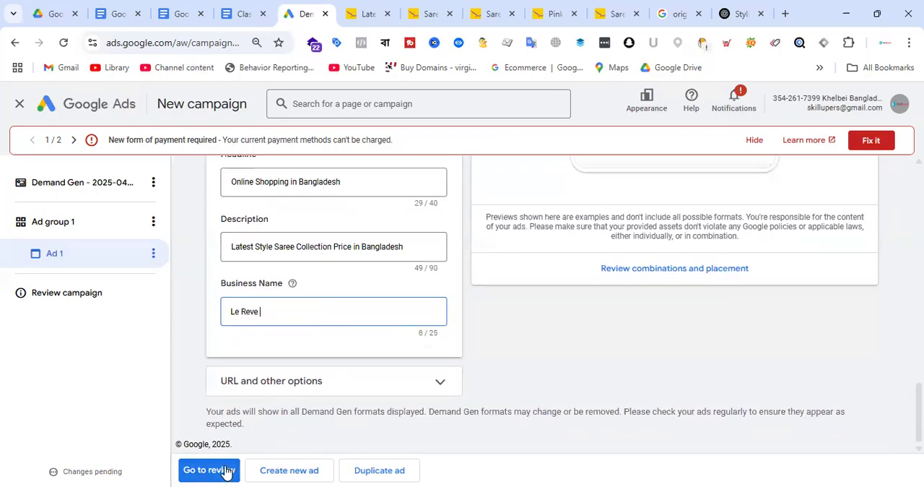
{"action": "left_click", "coordinate": [281, 471]}
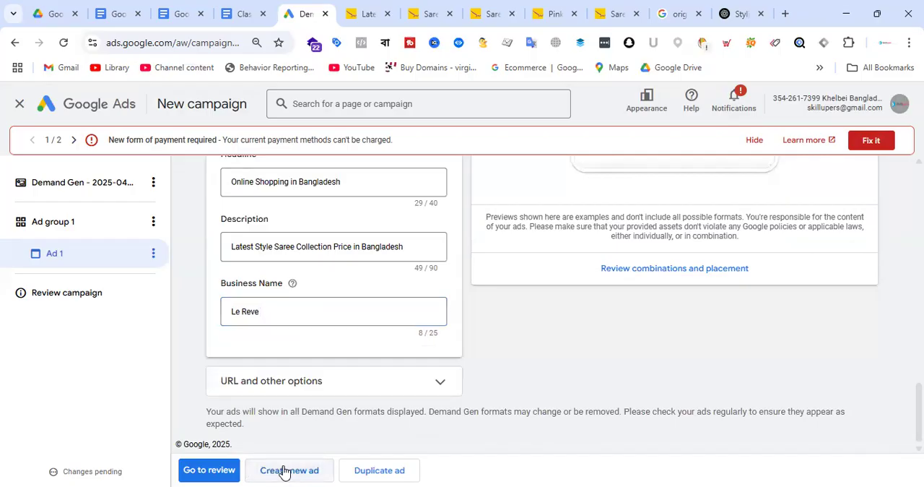
{"action": "left_click", "coordinate": [232, 471]}
{"action": "left_click", "coordinate": [79, 257]}
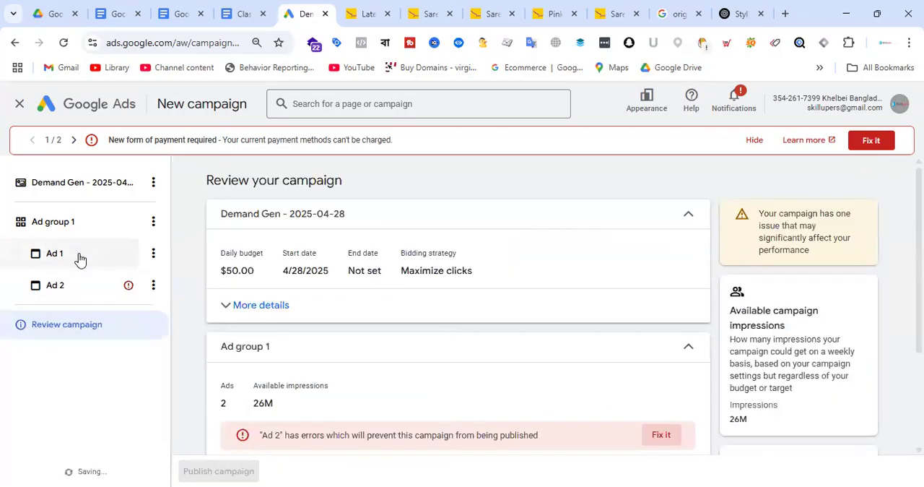
{"action": "left_click", "coordinate": [75, 290]}
{"action": "left_click", "coordinate": [153, 287]}
{"action": "left_click", "coordinate": [152, 432]}
{"action": "left_click", "coordinate": [153, 287]}
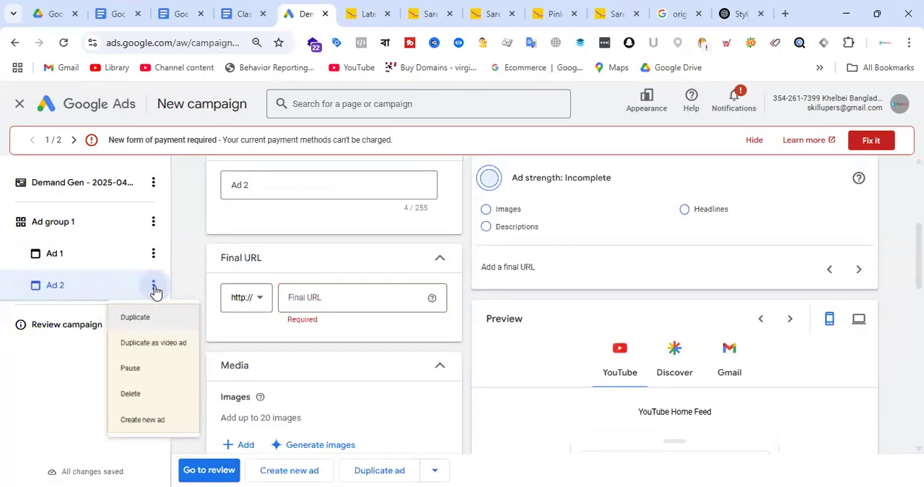
{"action": "left_click", "coordinate": [143, 410]}
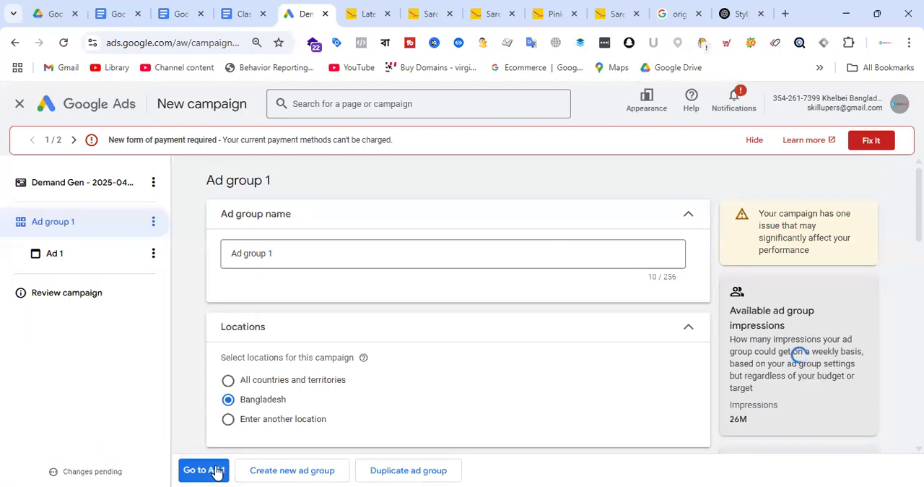
Open the campaign review and recheck the cards, logo and preview of Ad 1
{"action": "left_click", "coordinate": [67, 293]}
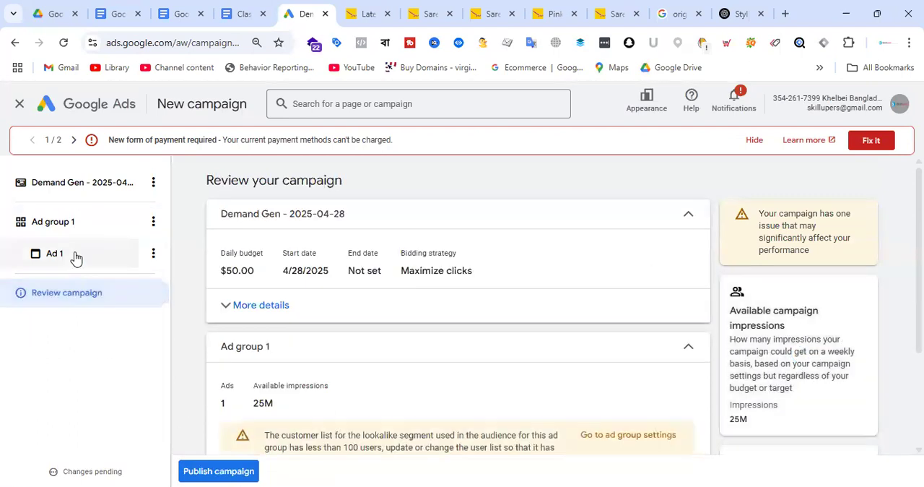
{"action": "left_click", "coordinate": [76, 255]}
{"action": "scroll", "coordinate": [456, 365], "scroll_direction": "down", "scroll_amount": 15}
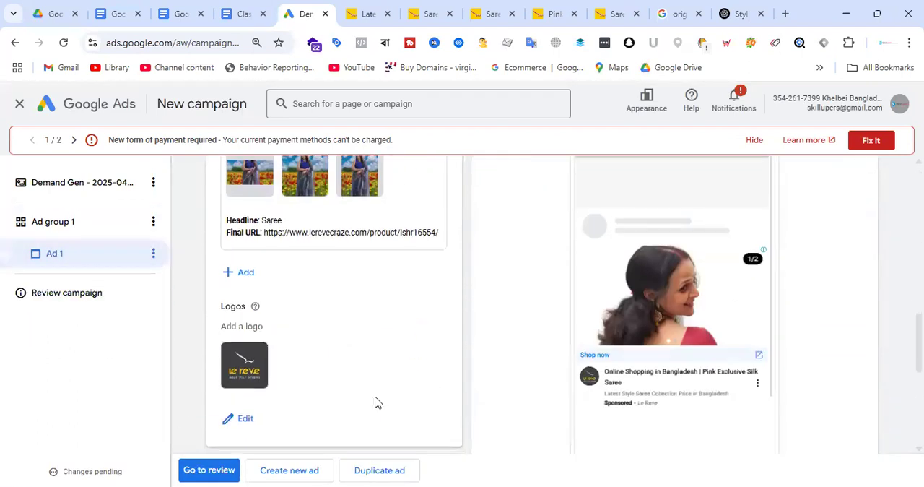
Review the campaign summary through to the estimated results and publish the campaign
{"action": "left_click", "coordinate": [210, 470]}
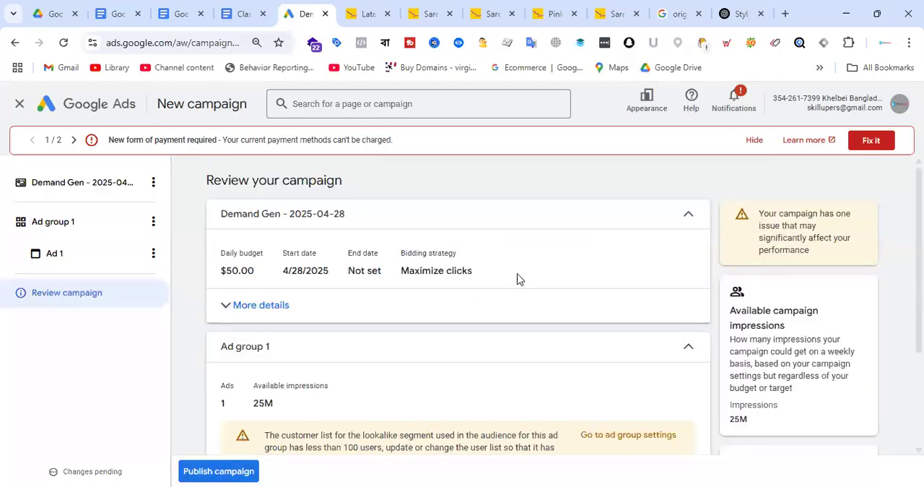
{"action": "scroll", "coordinate": [513, 278], "scroll_direction": "down", "scroll_amount": 2}
{"action": "scroll", "coordinate": [406, 257], "scroll_direction": "up", "scroll_amount": 2}
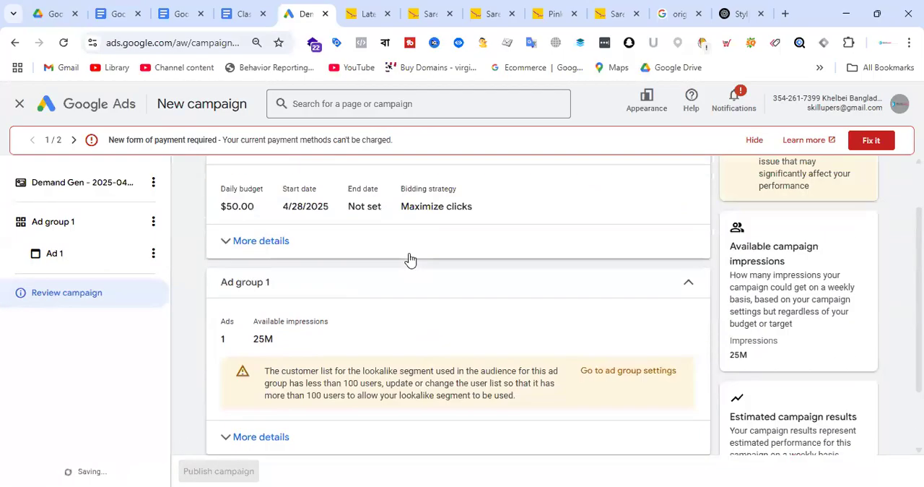
{"action": "scroll", "coordinate": [405, 304], "scroll_direction": "down", "scroll_amount": 2}
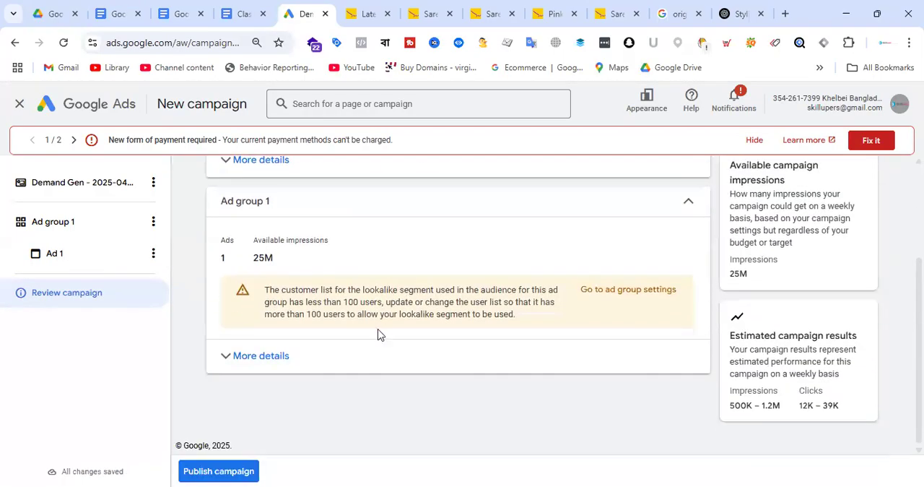
{"action": "left_click", "coordinate": [241, 471]}
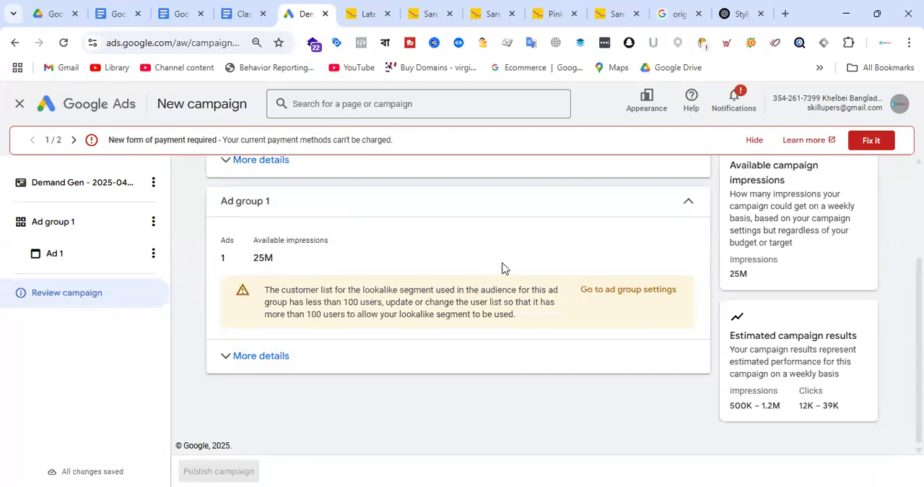
{"action": "scroll", "coordinate": [503, 268], "scroll_direction": "up", "scroll_amount": 2}
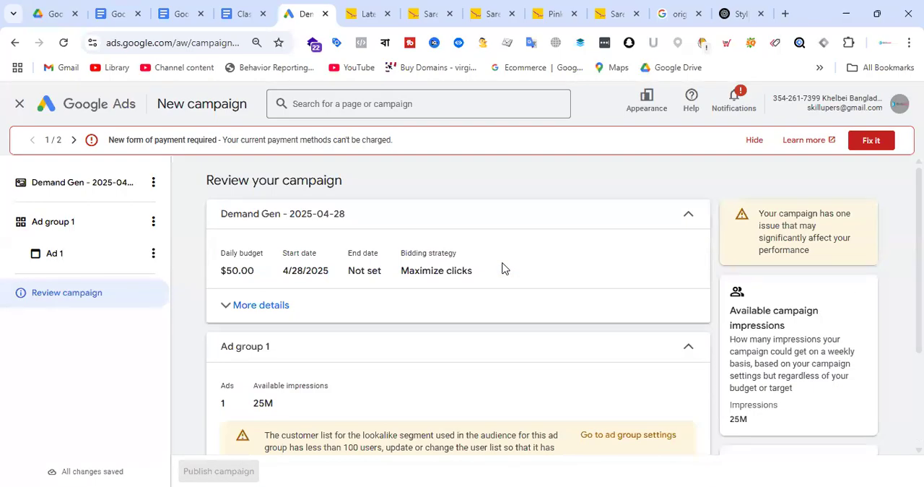